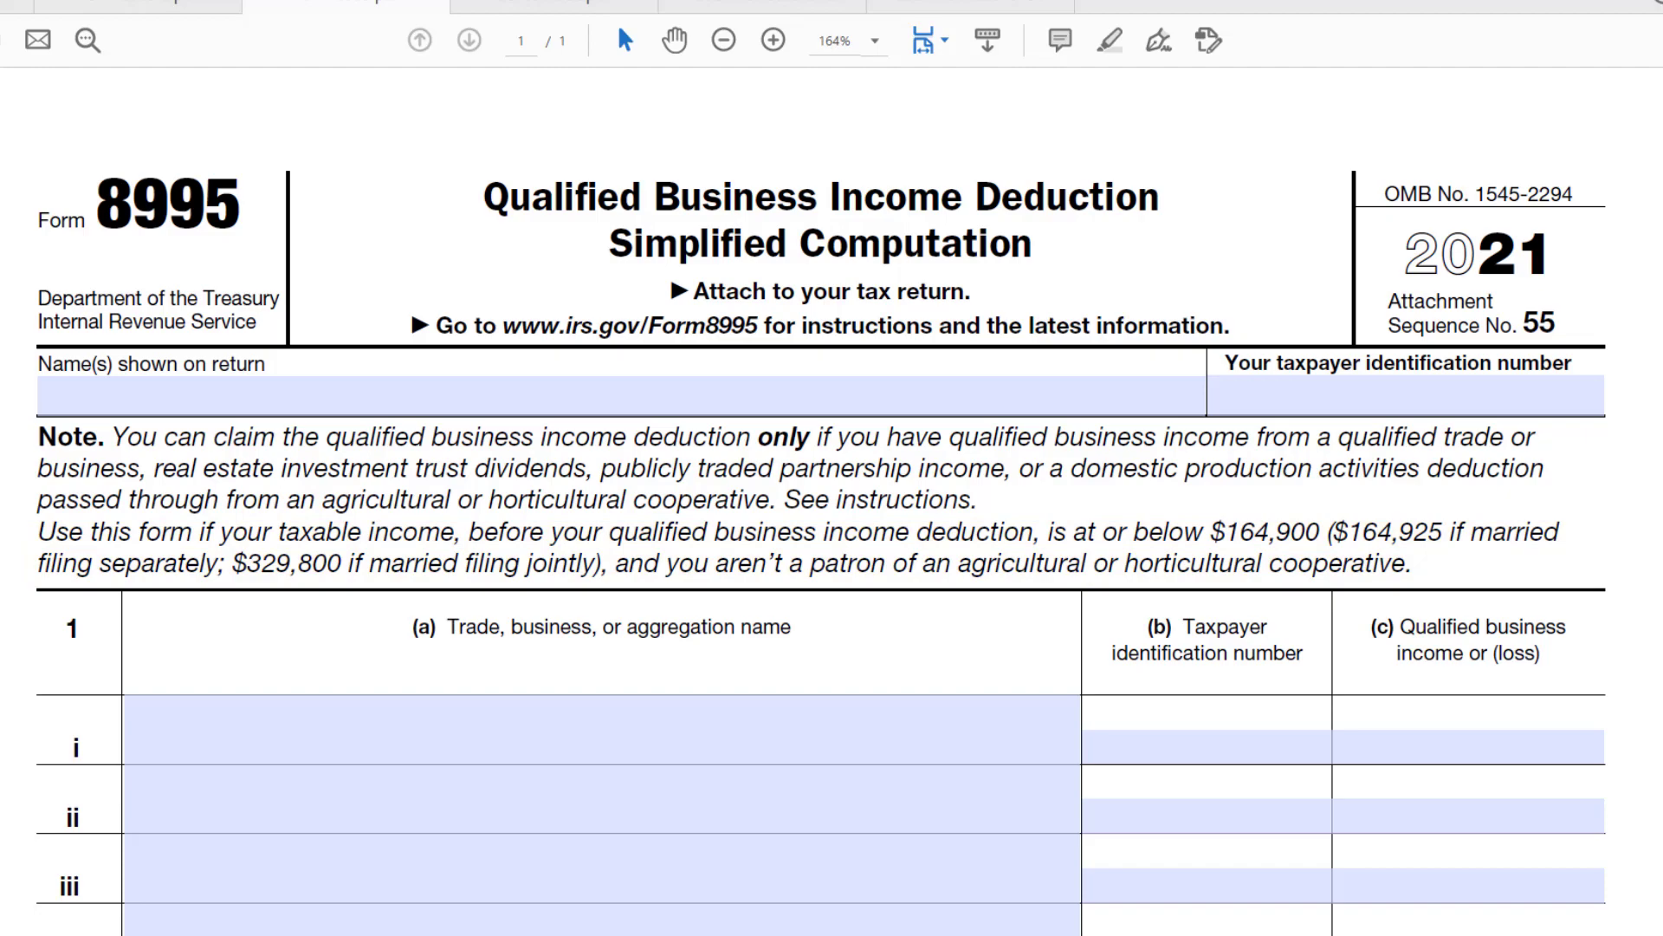
Review Form 8995 from the business listing on line 1 through the deduction and carryforward lines 15 to 17
scroll(822, 503, down, 5)
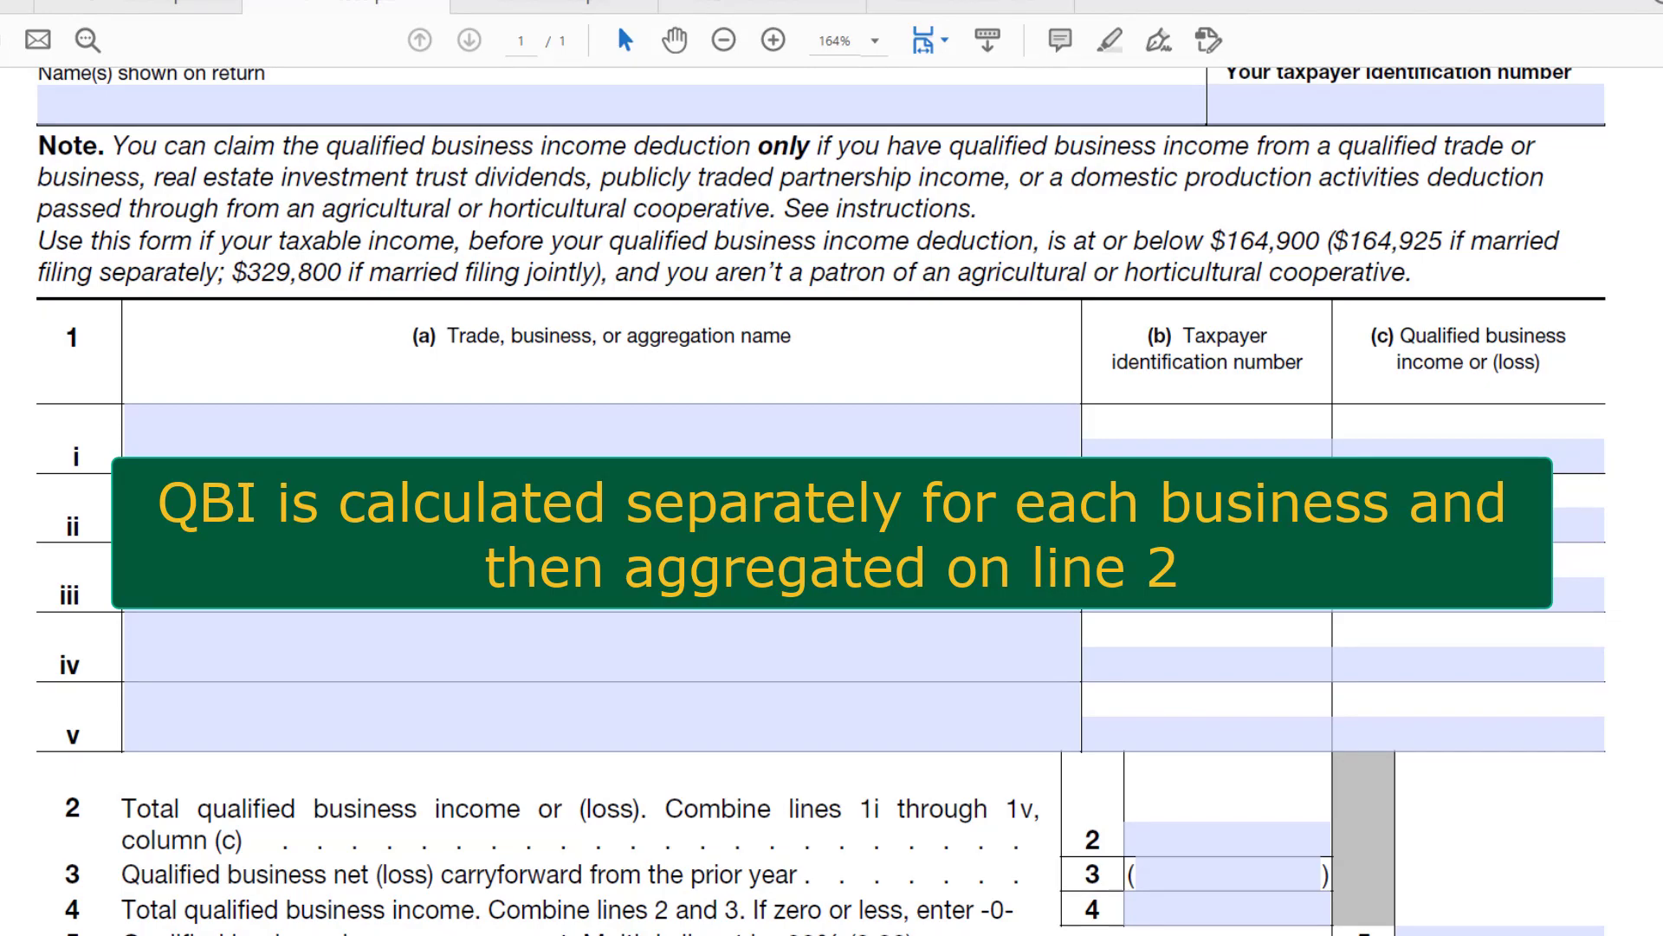
scroll(821, 501, down, 5)
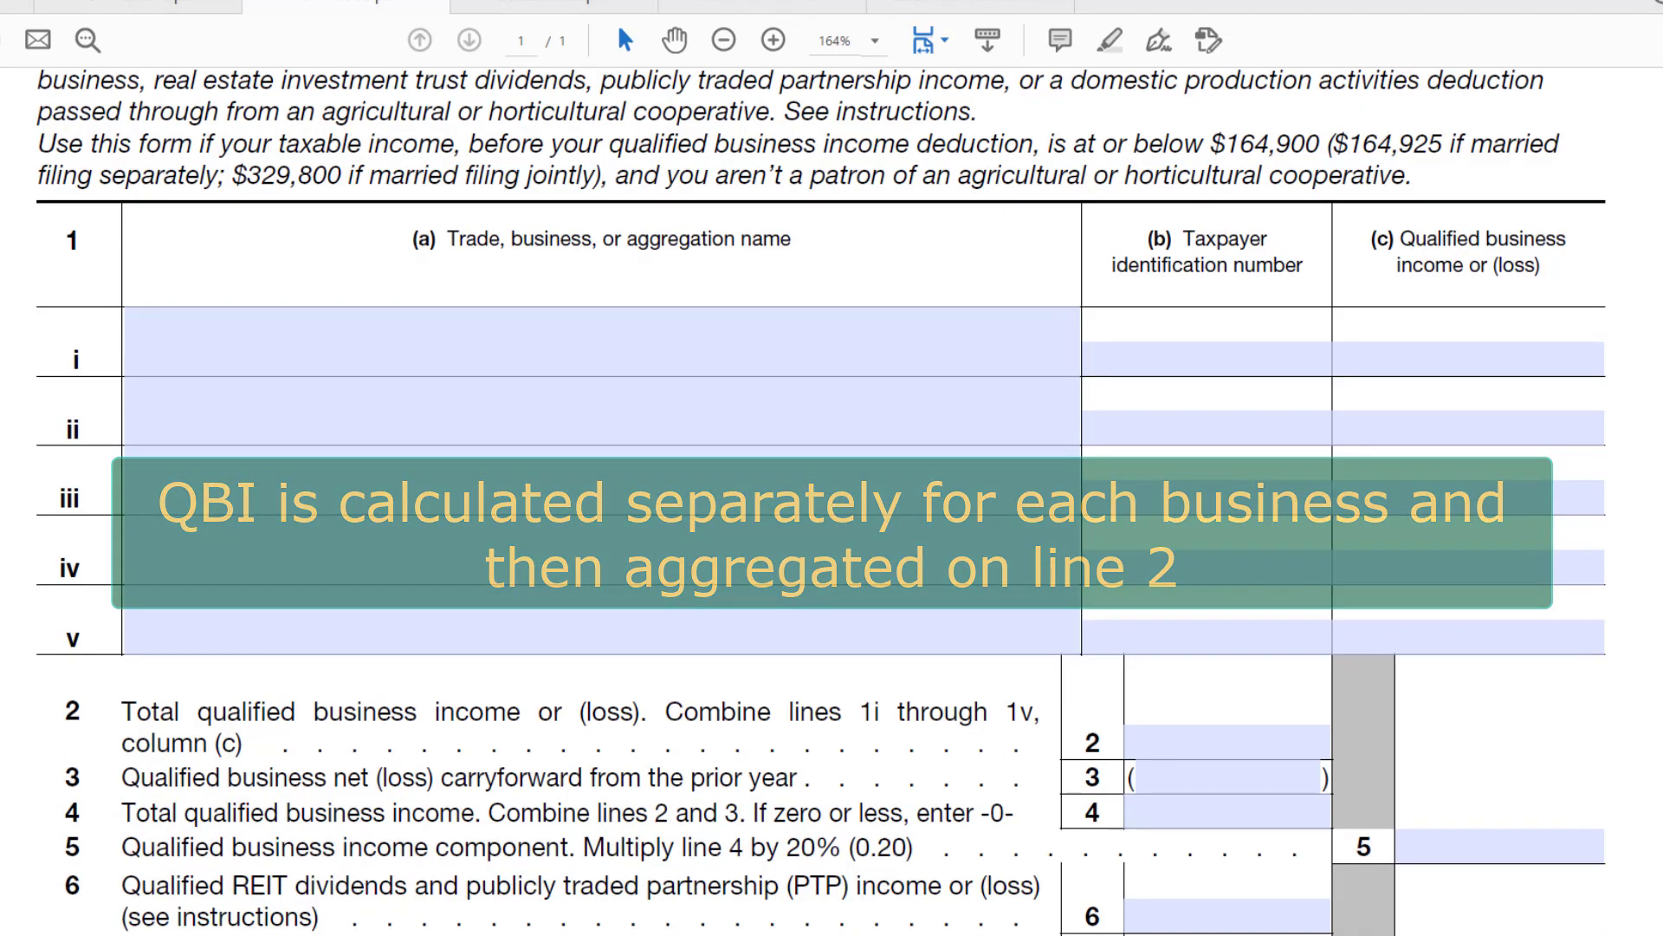
scroll(822, 501, down, 2)
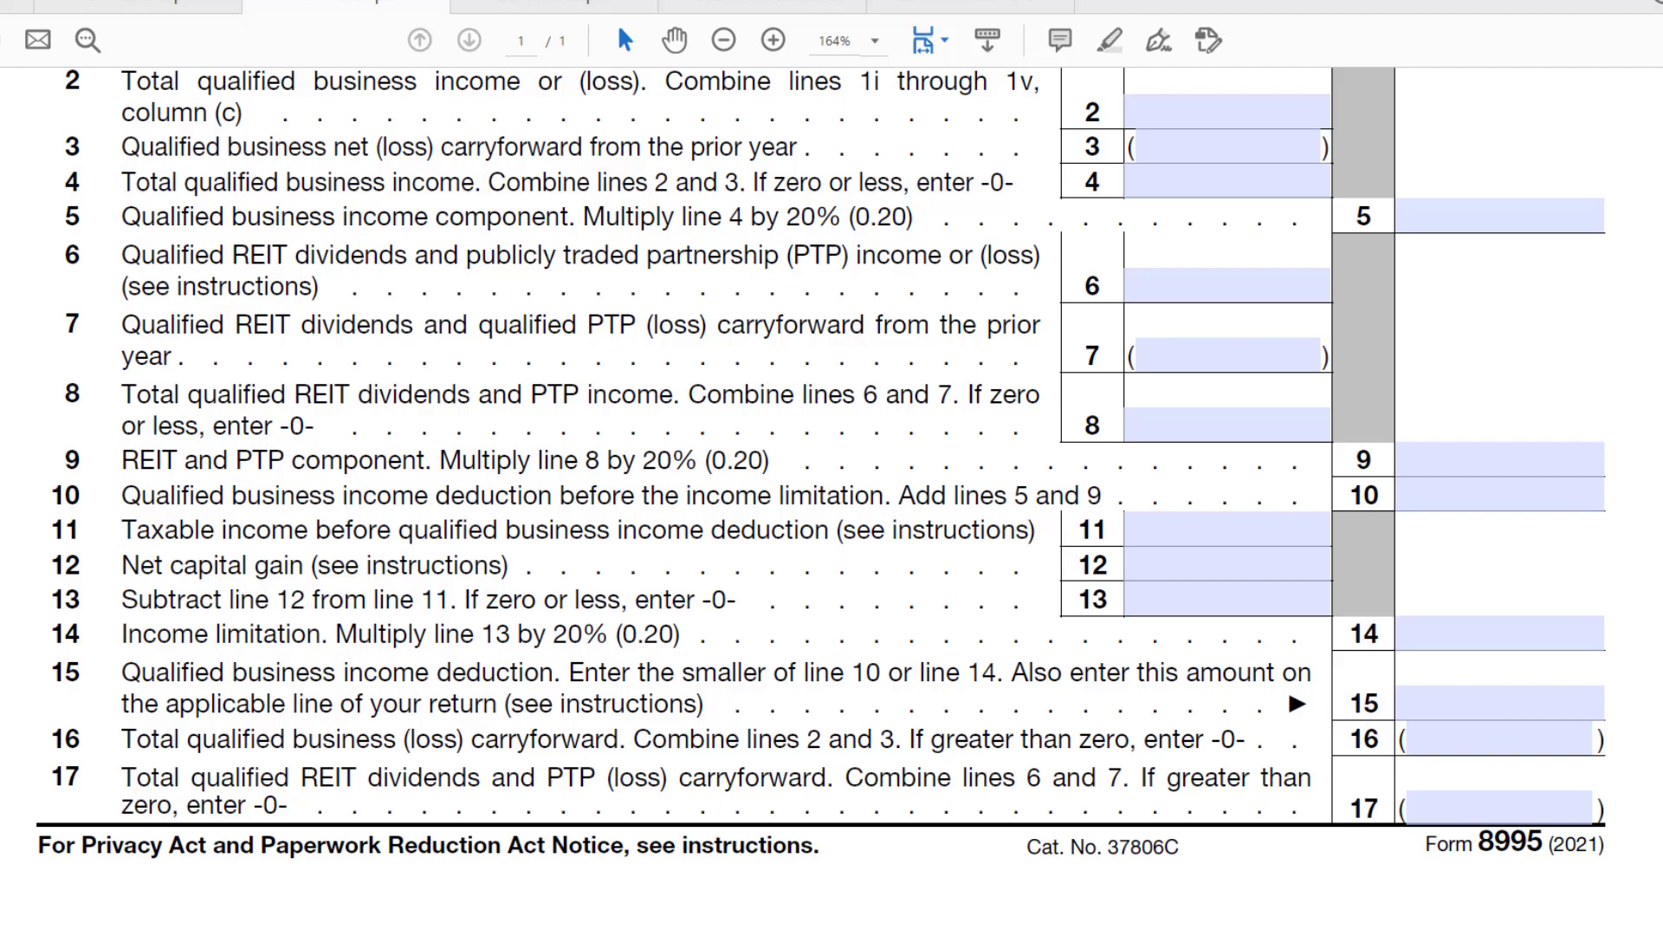
scroll(822, 502, up, 1)
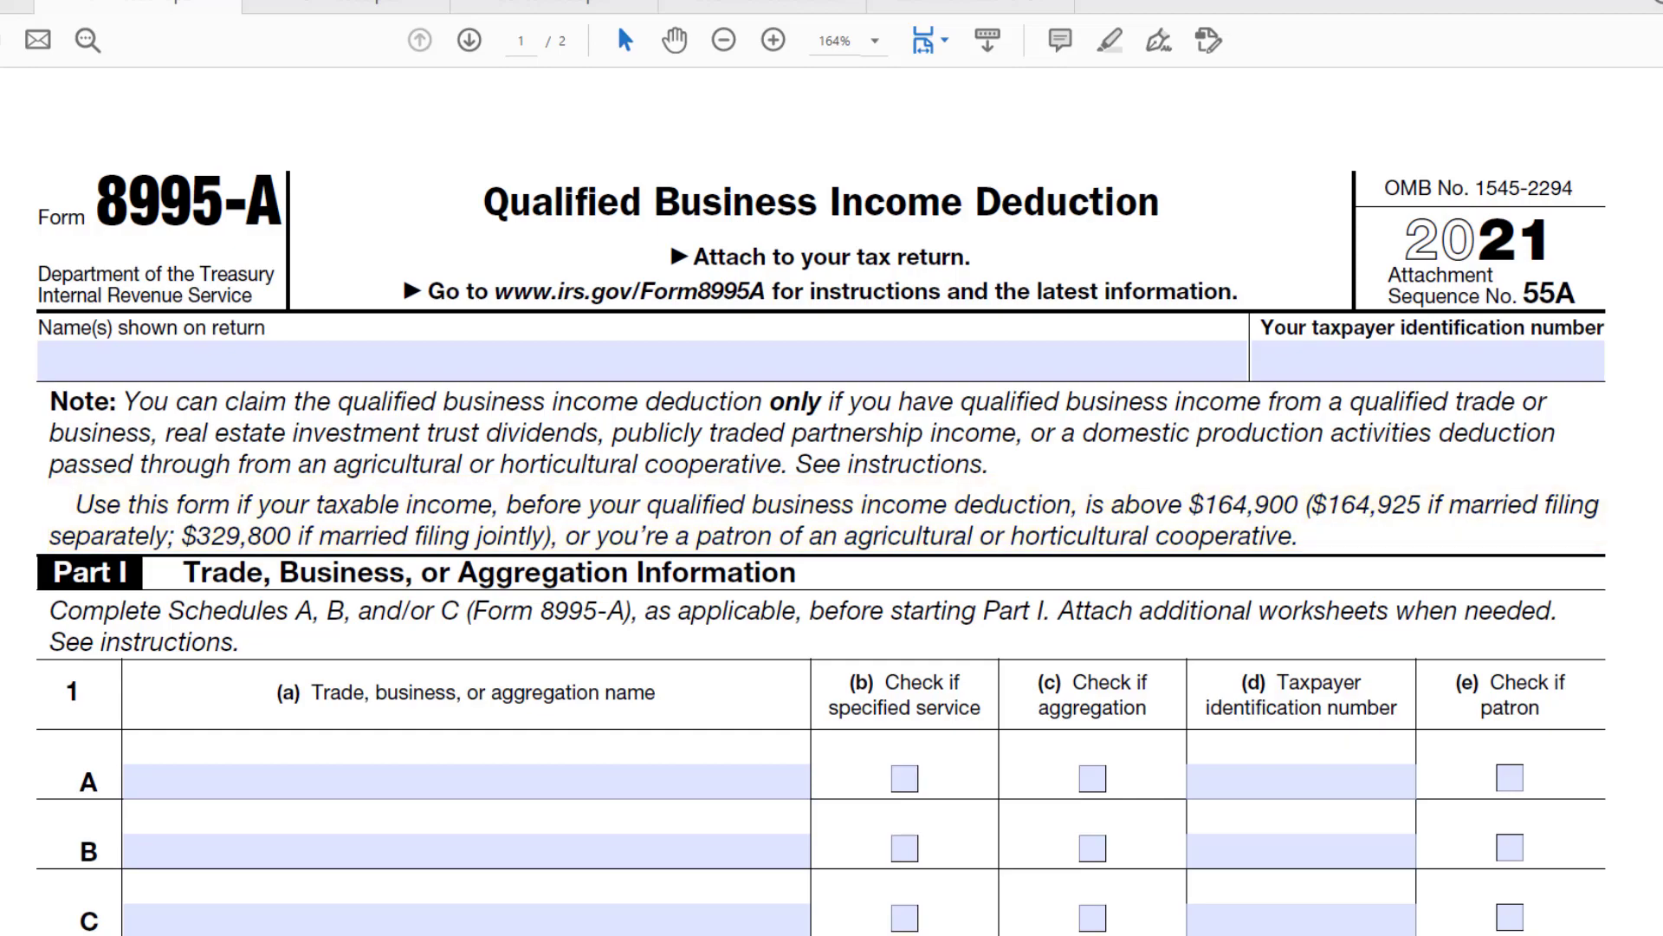
Examine Form 8995-A, covering the Part I business information, Part II adjusted income lines and Part III Phased-in Reduction
scroll(821, 528, down, 2)
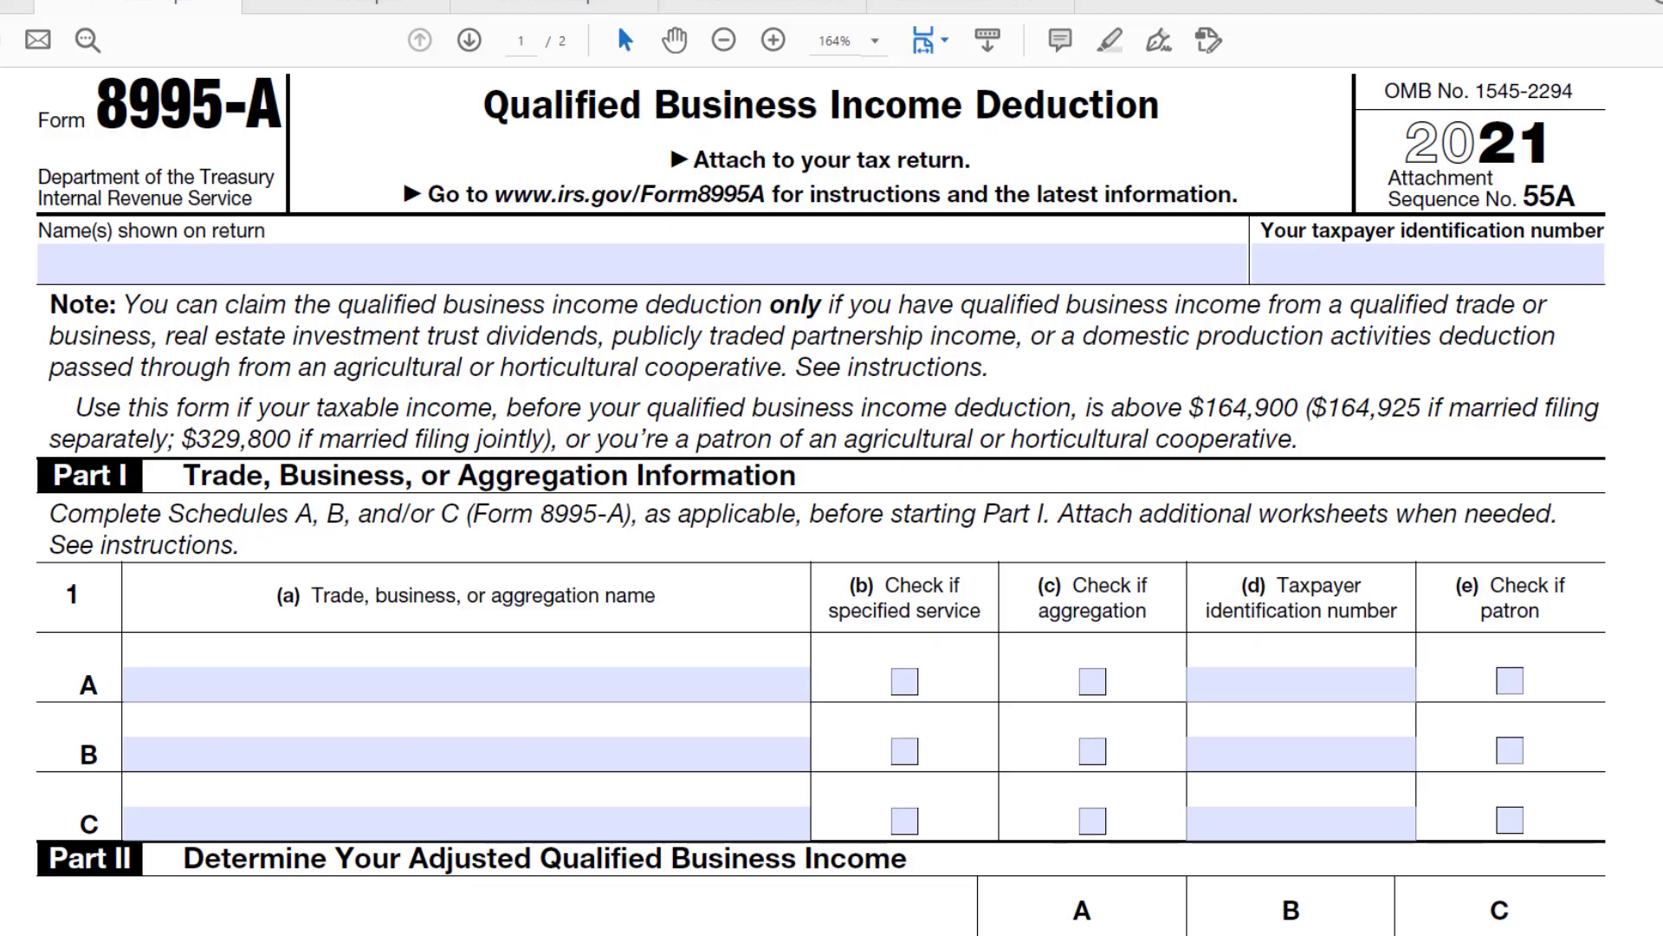
scroll(821, 529, down, 5)
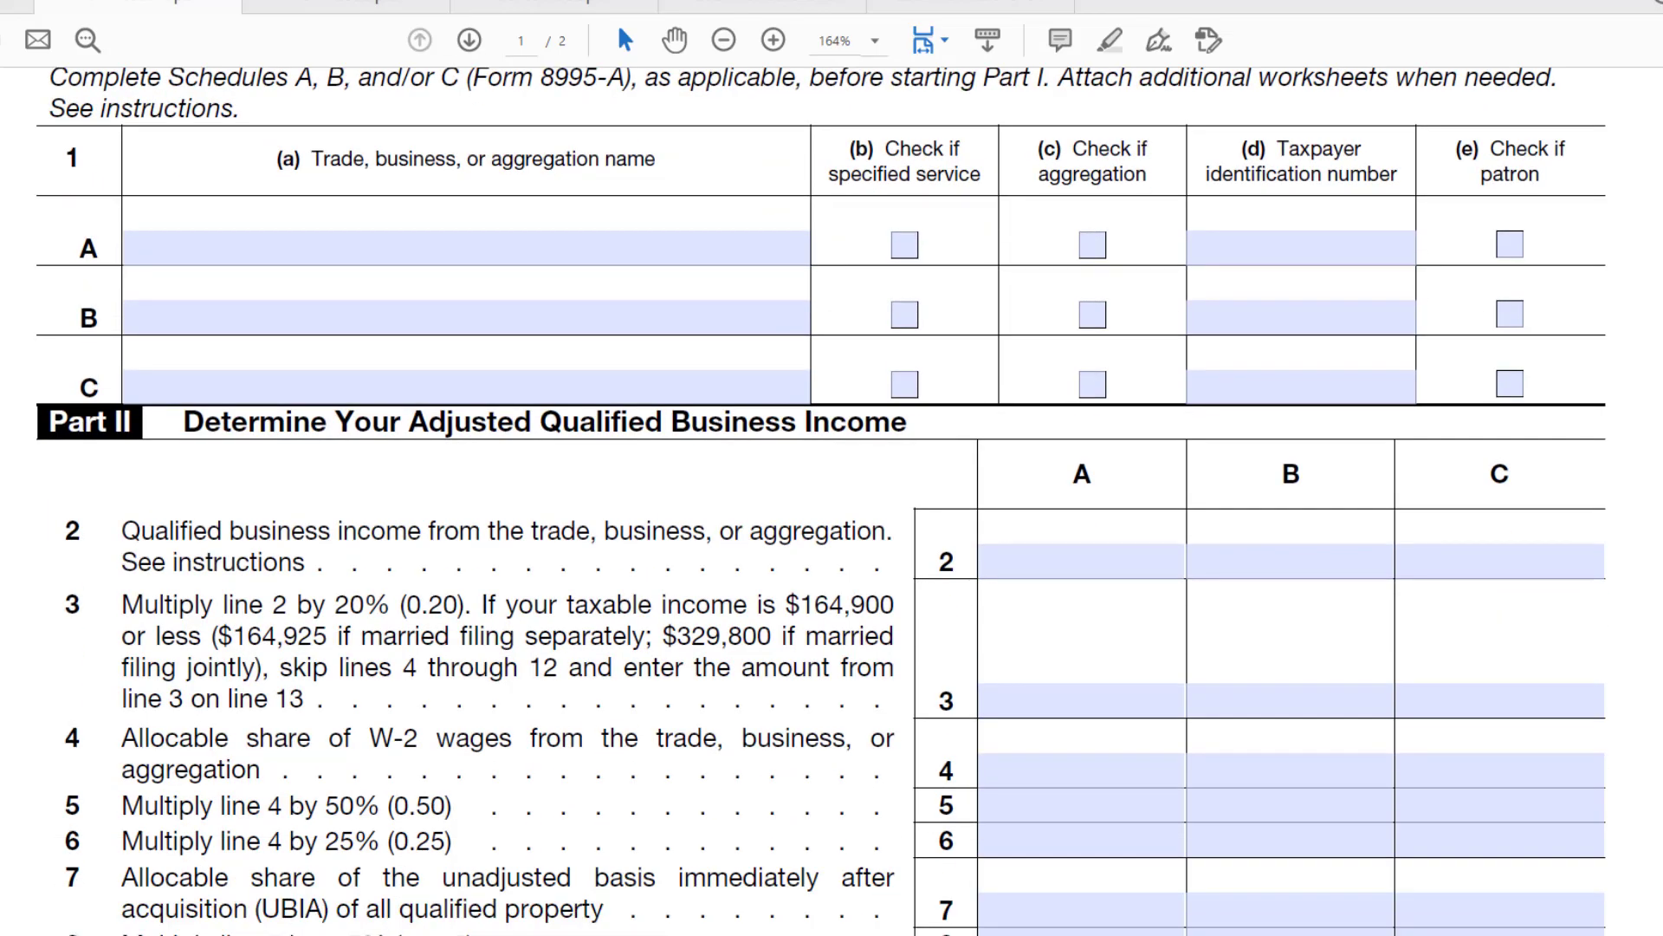
scroll(821, 502, down, 3)
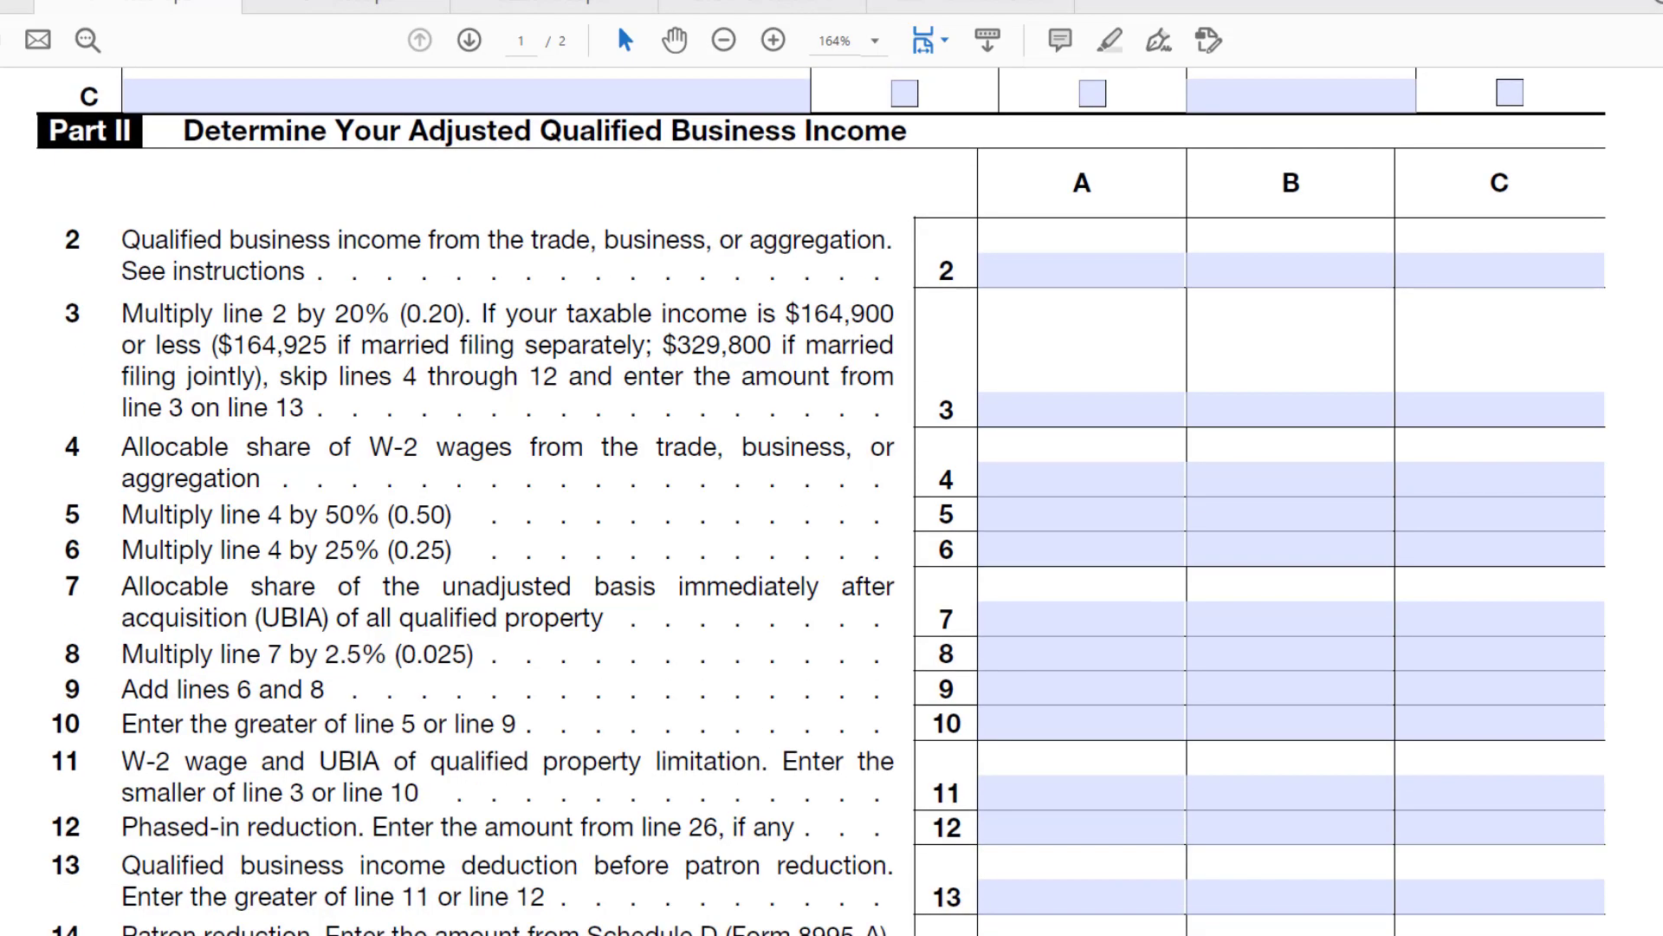
scroll(822, 501, down, 1)
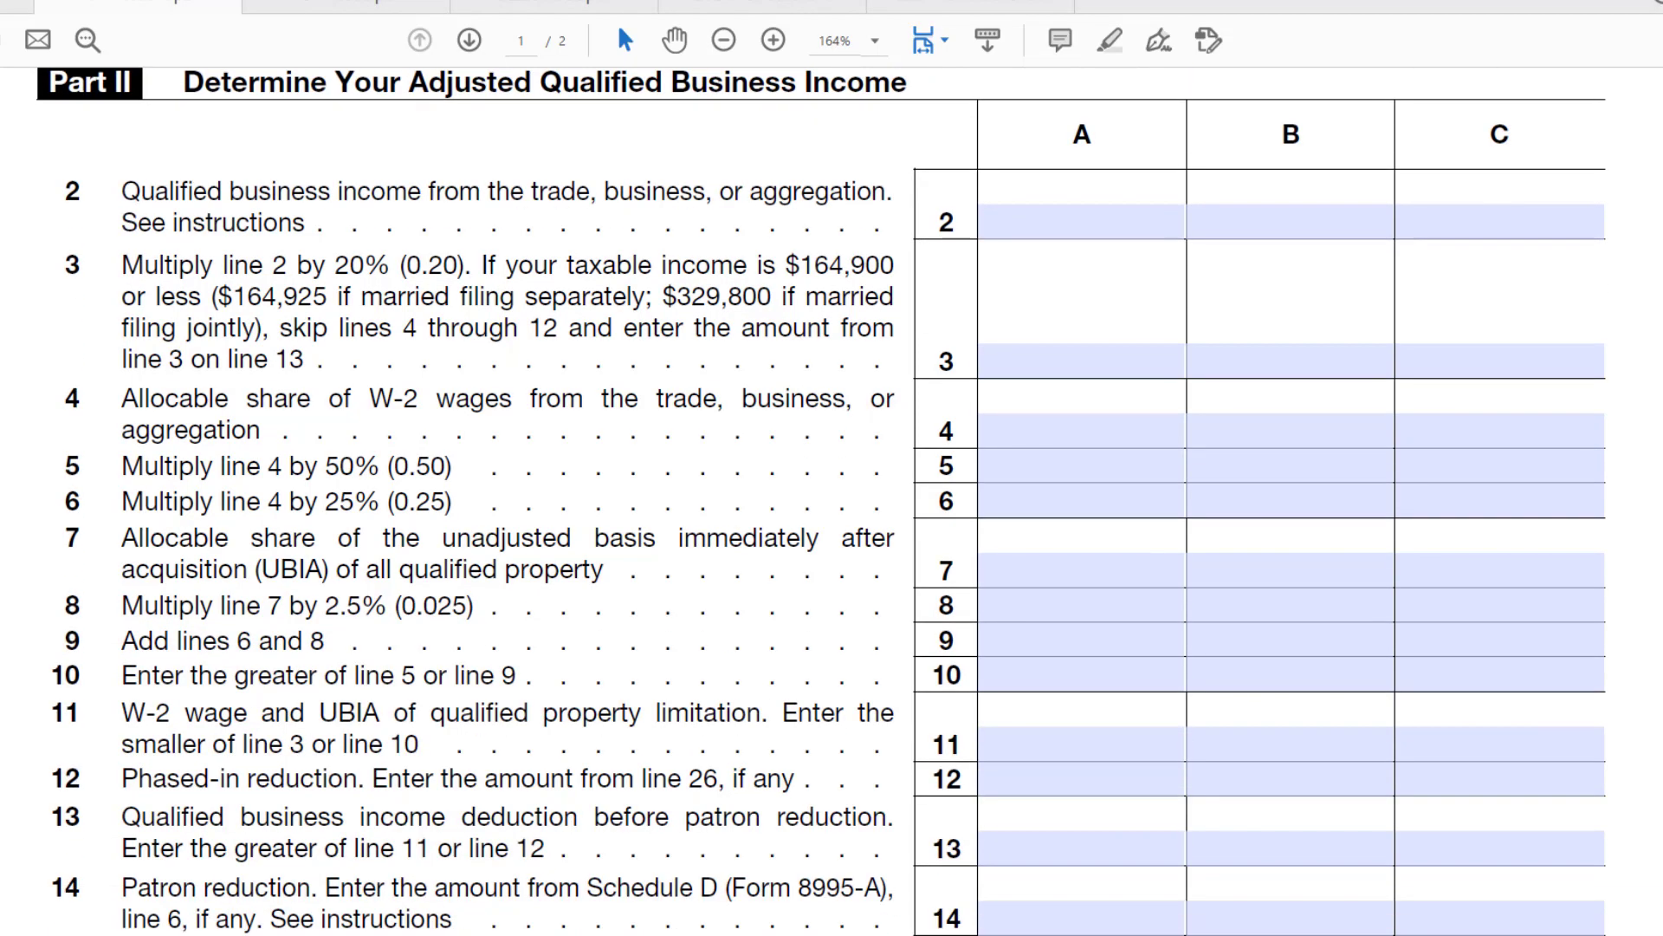
scroll(822, 502, down, 2)
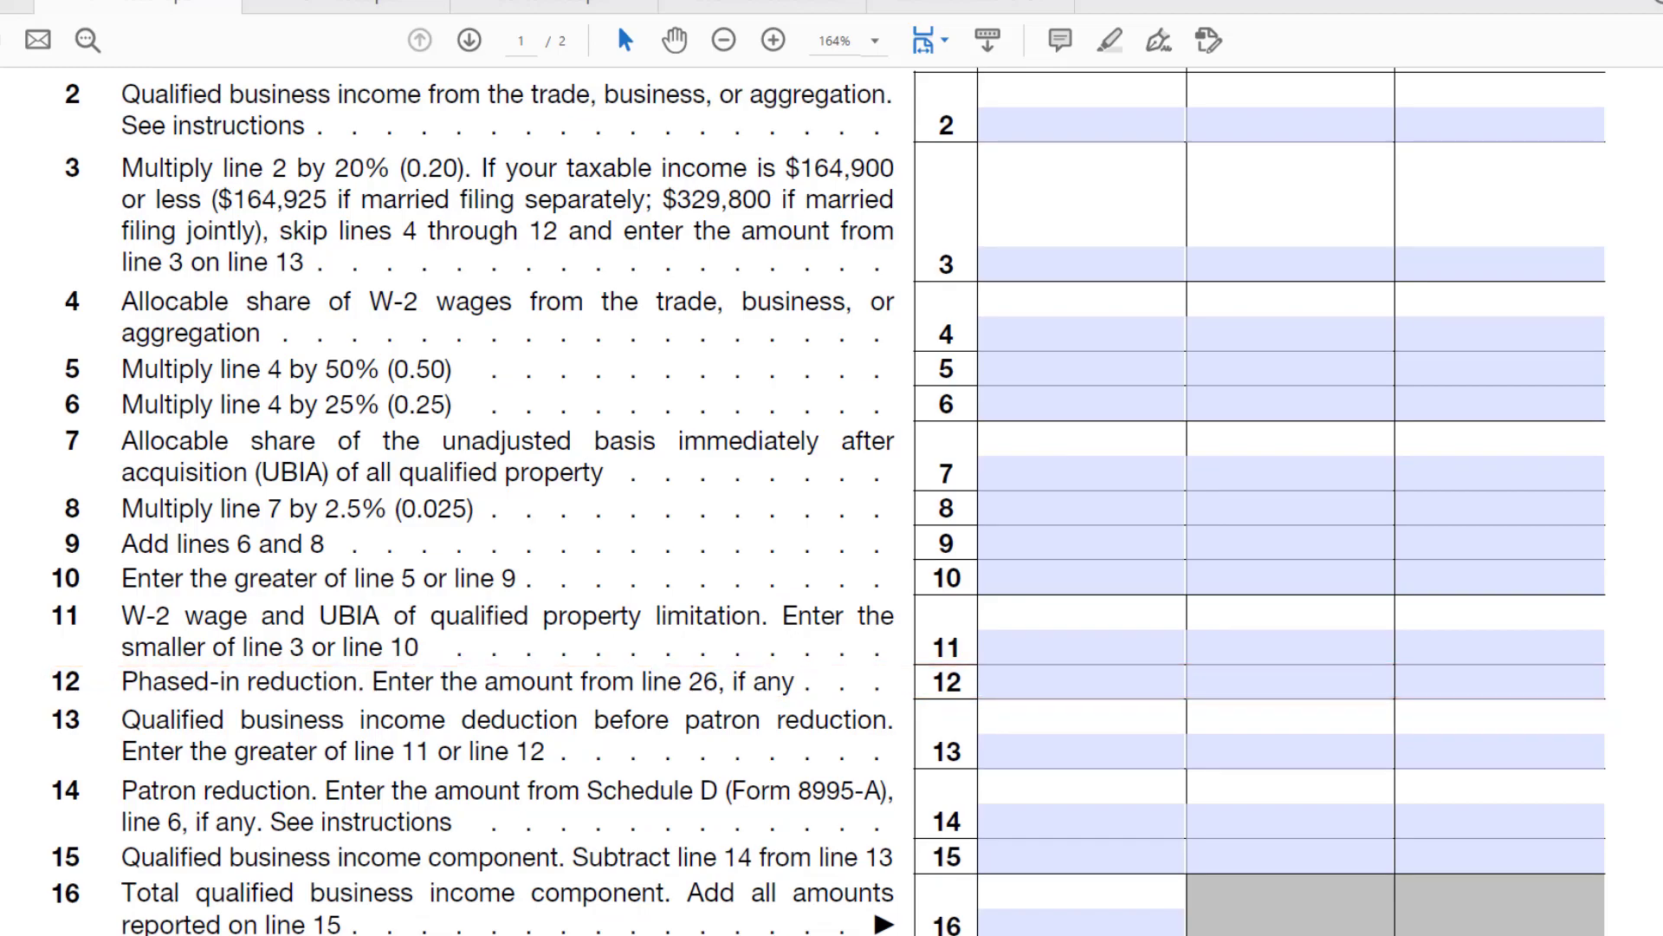
scroll(821, 501, down, 20)
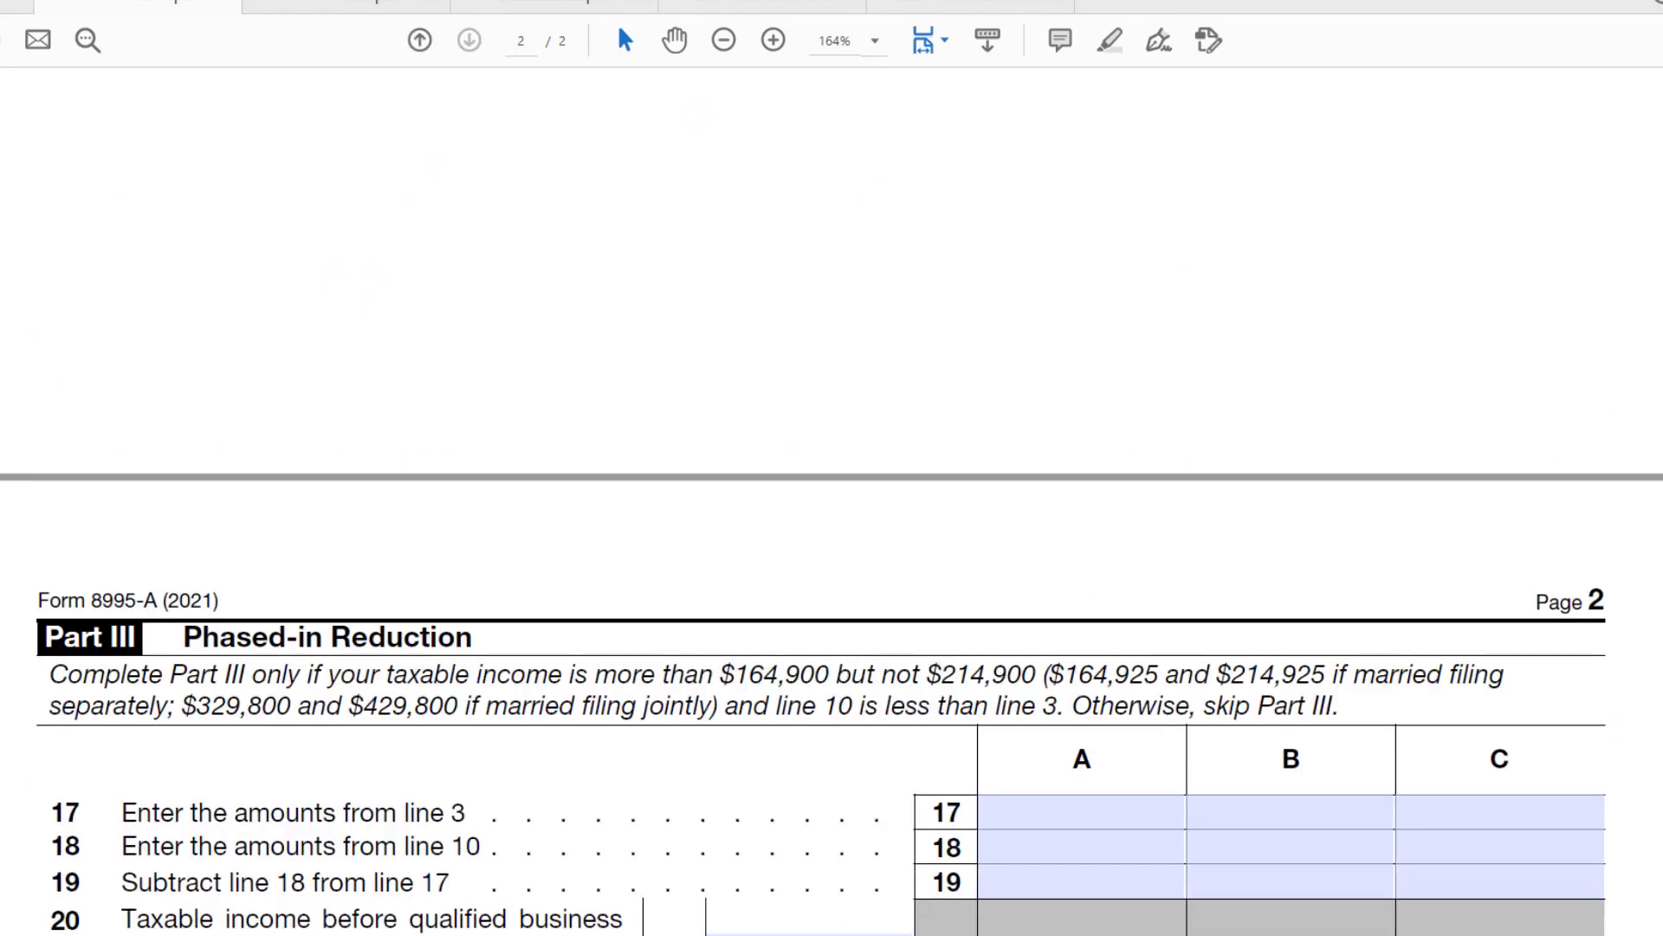
scroll(831, 494, down, 3)
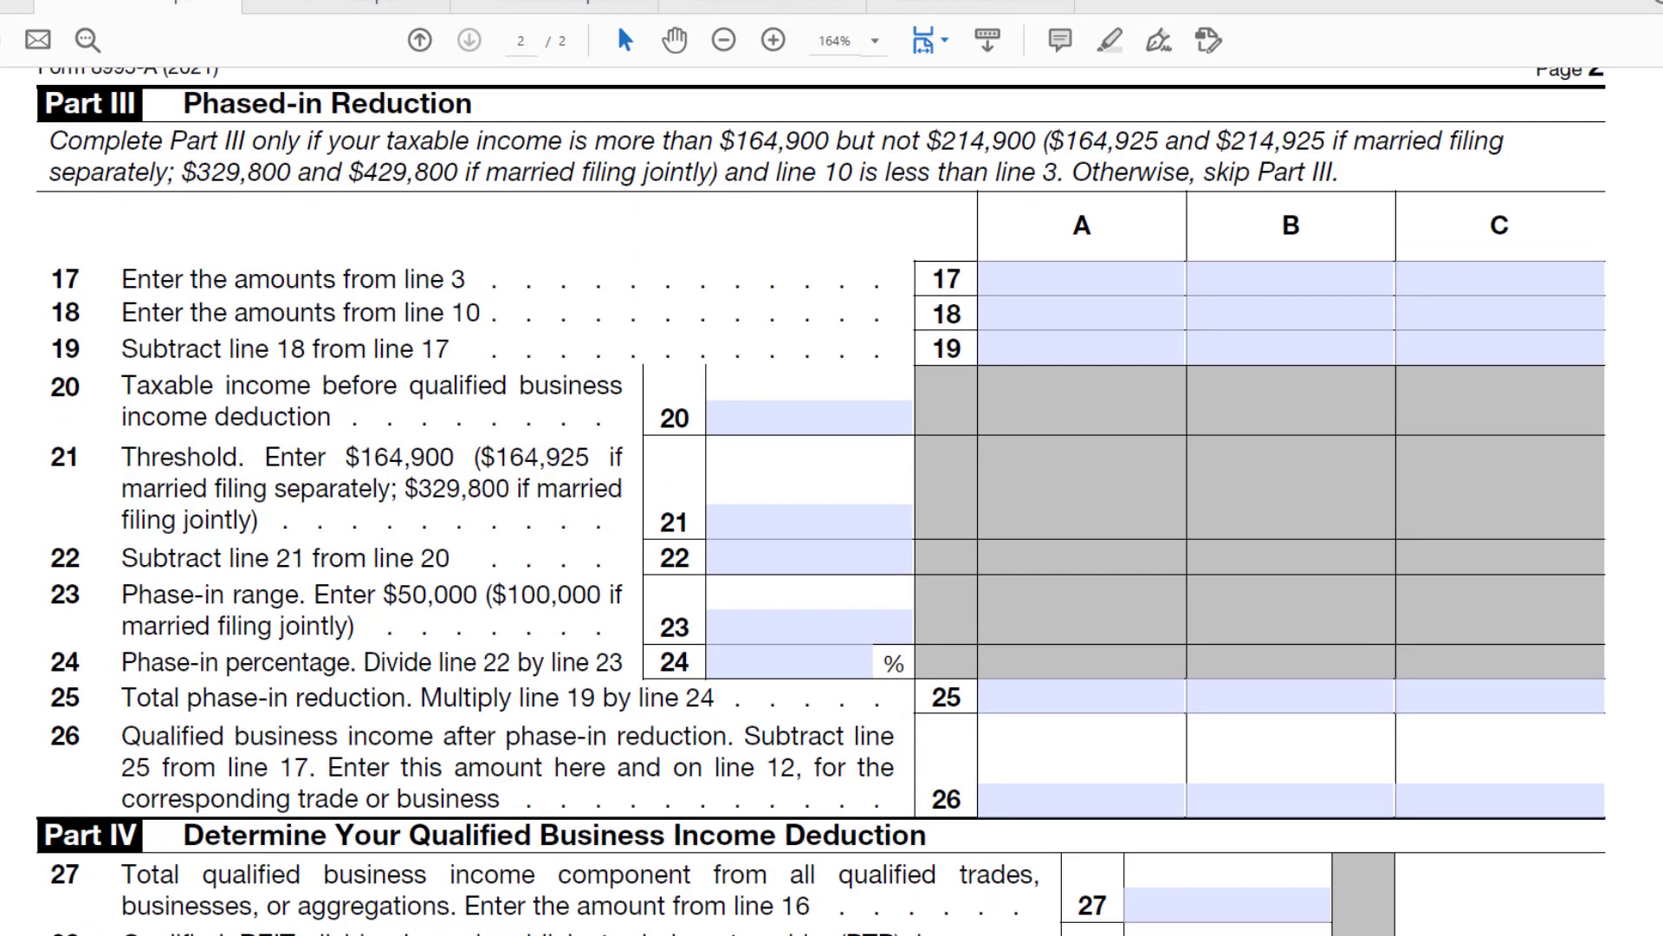
scroll(831, 494, up, 1)
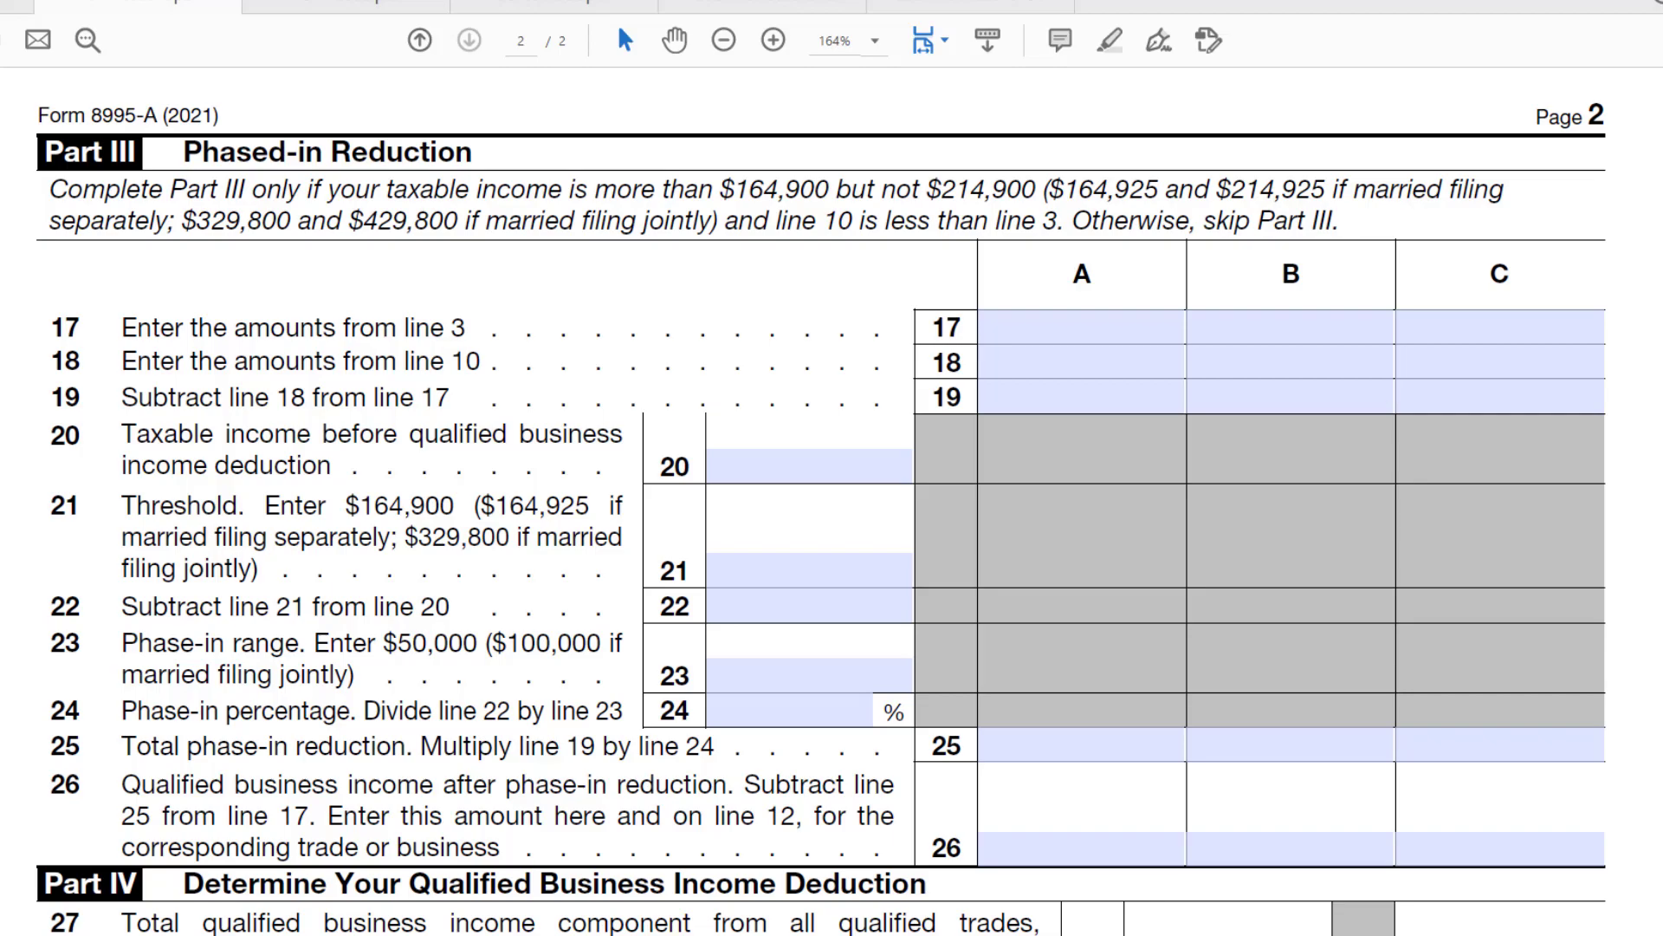
scroll(832, 493, up, 10)
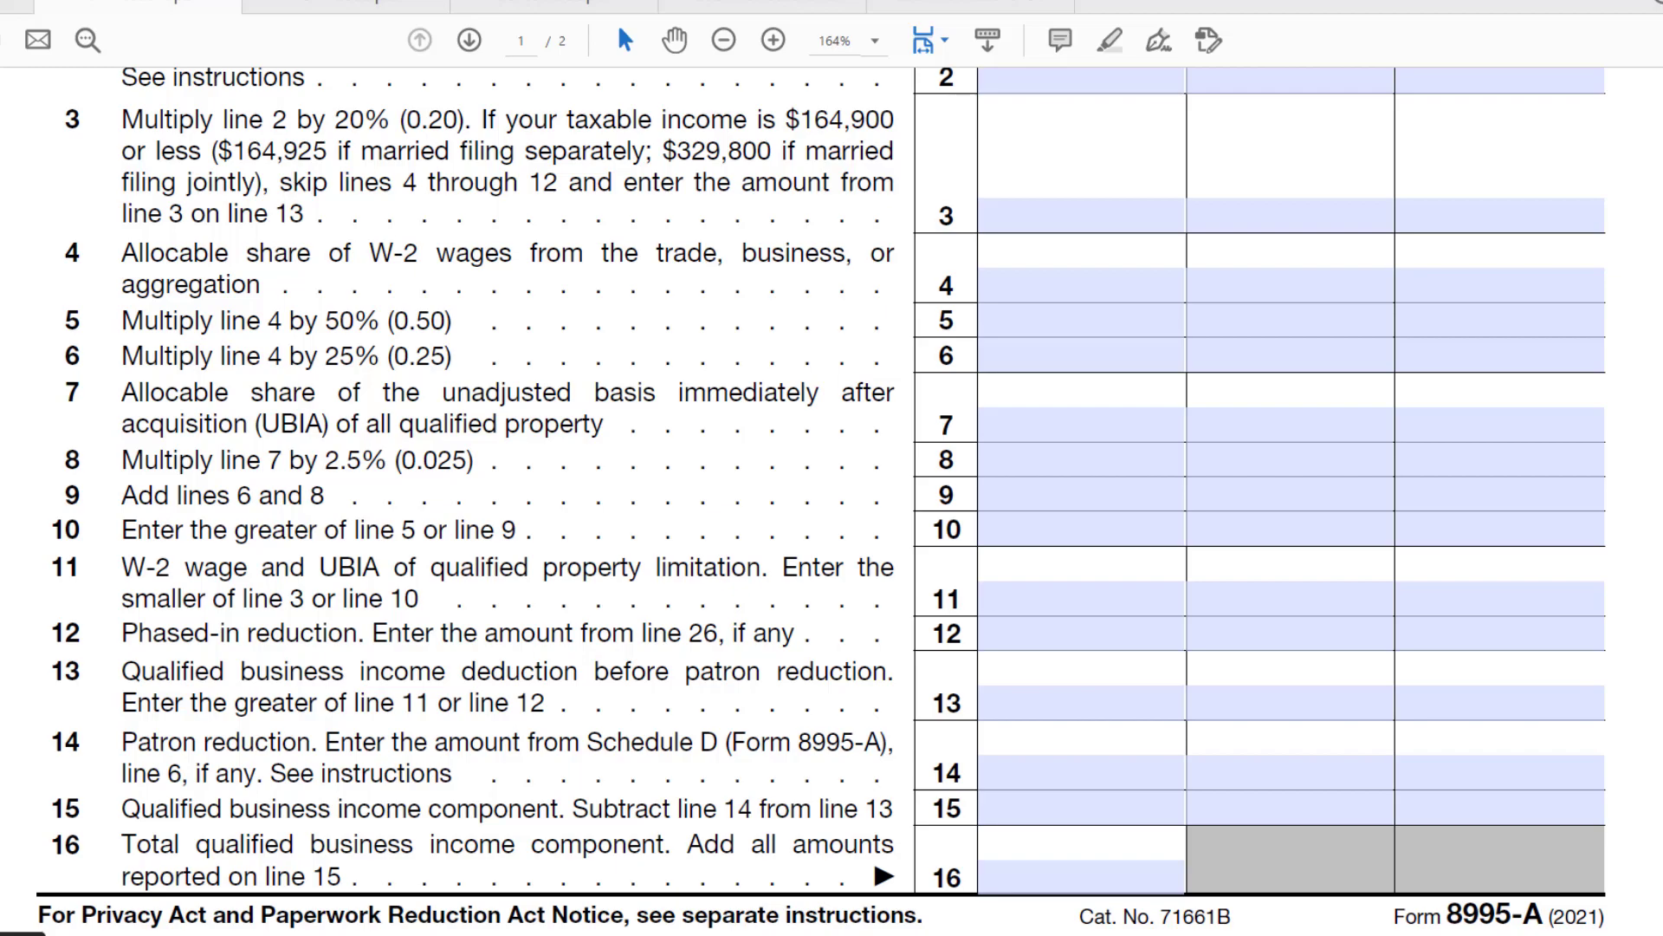
scroll(832, 502, down, 15)
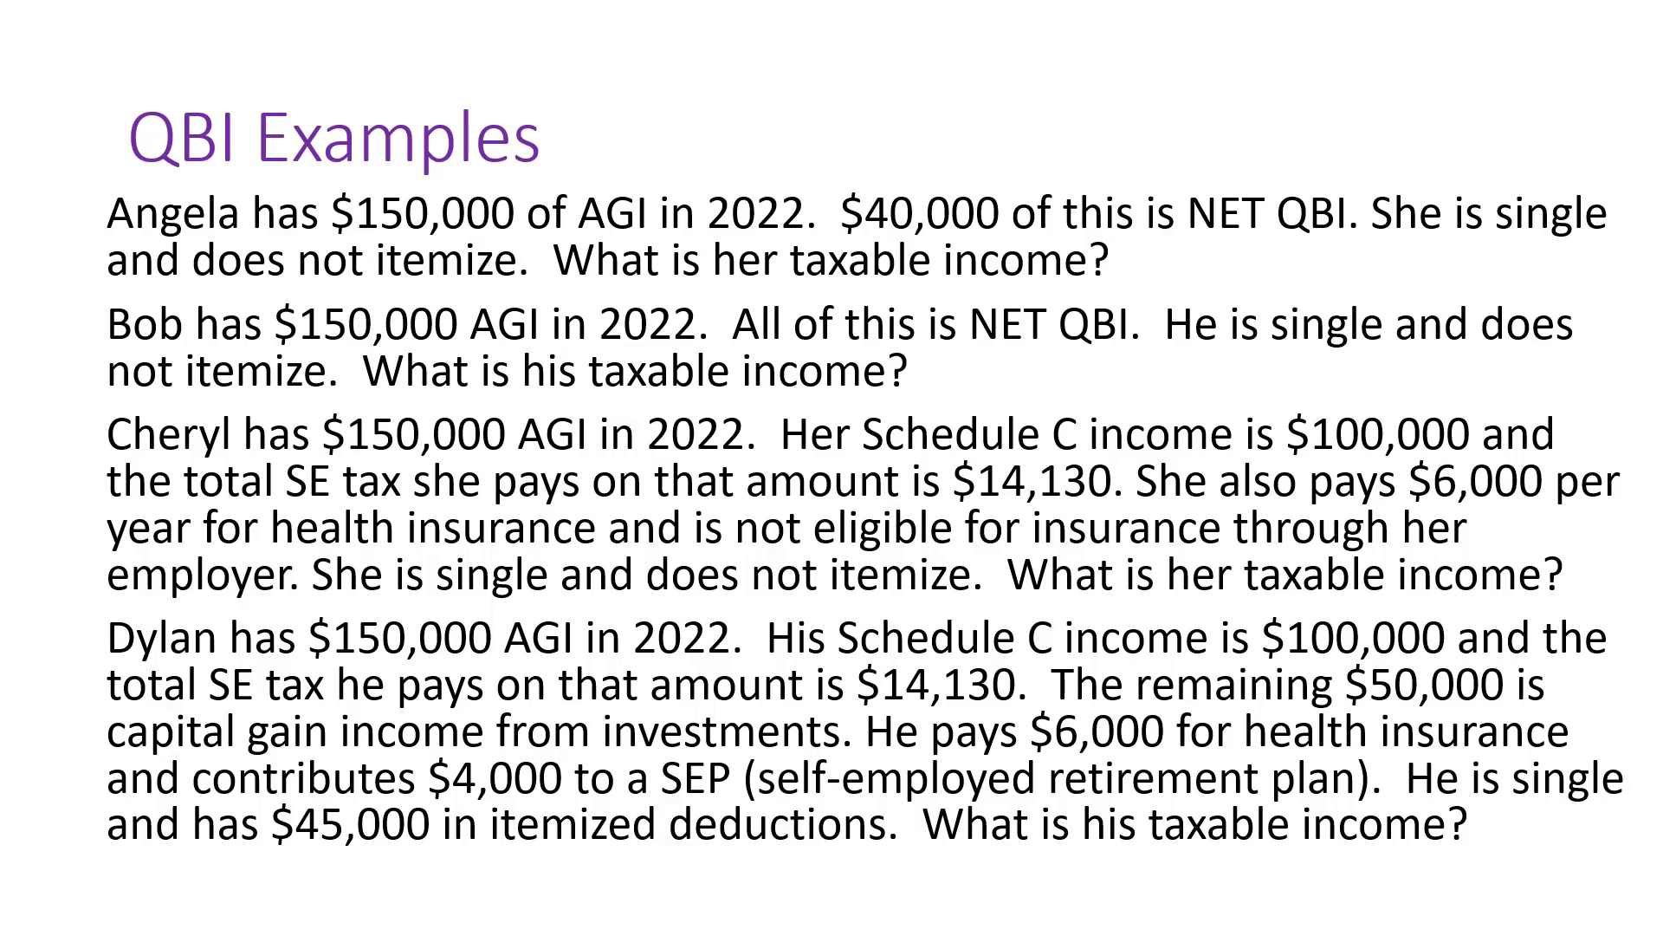
key(Right)
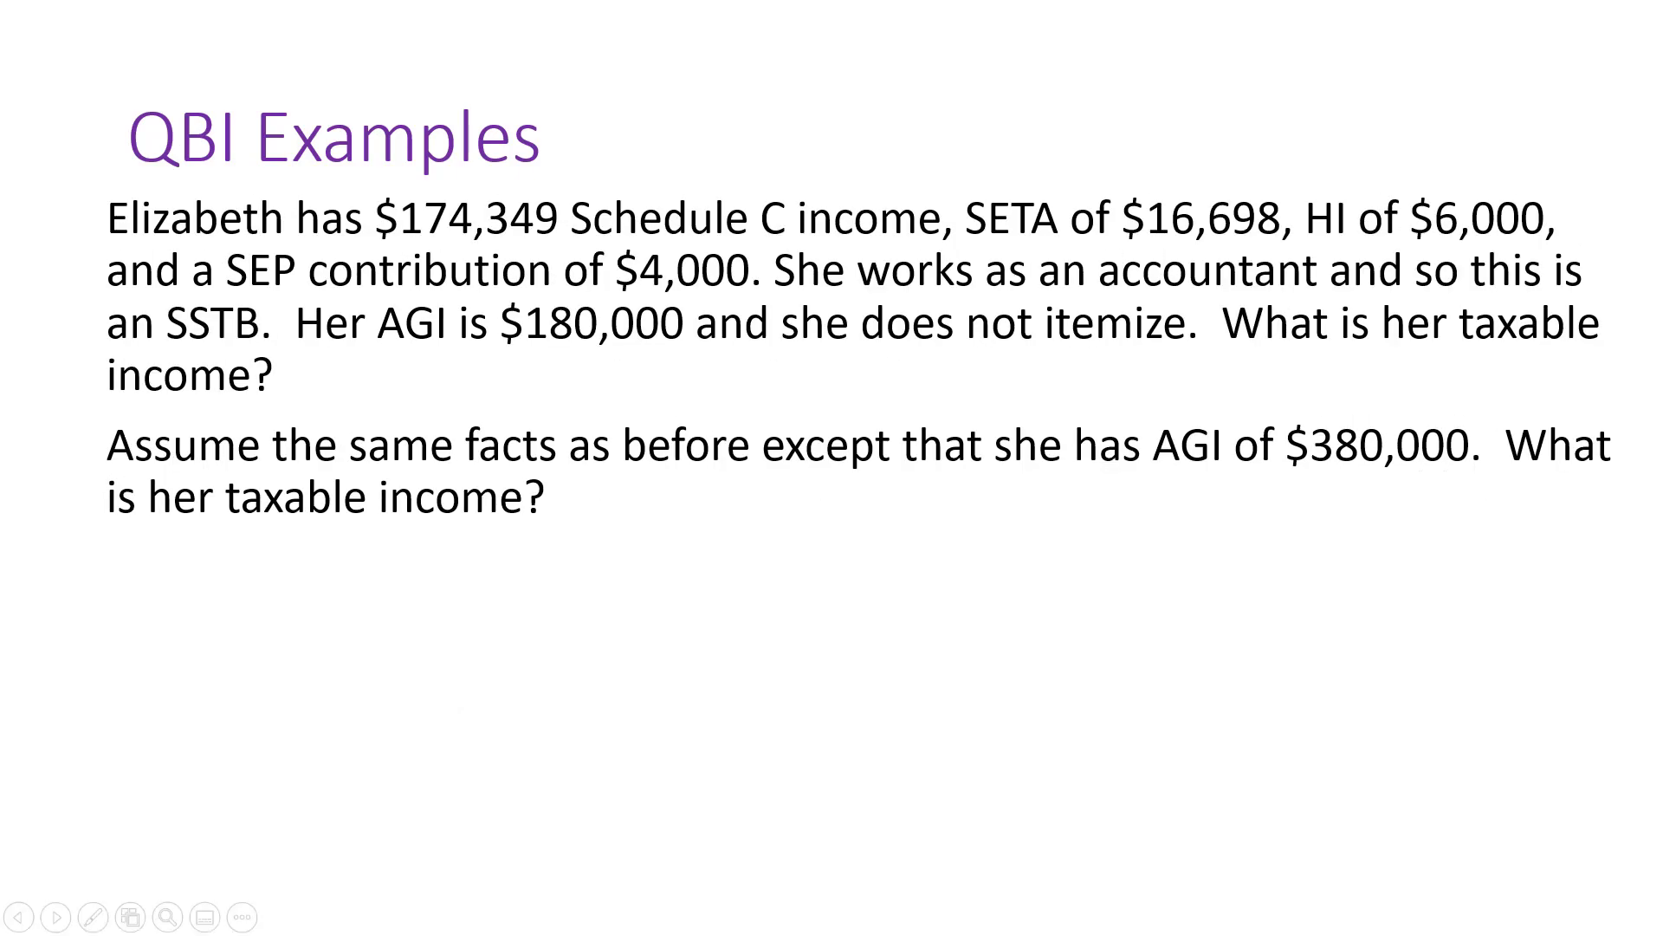
key(Left)
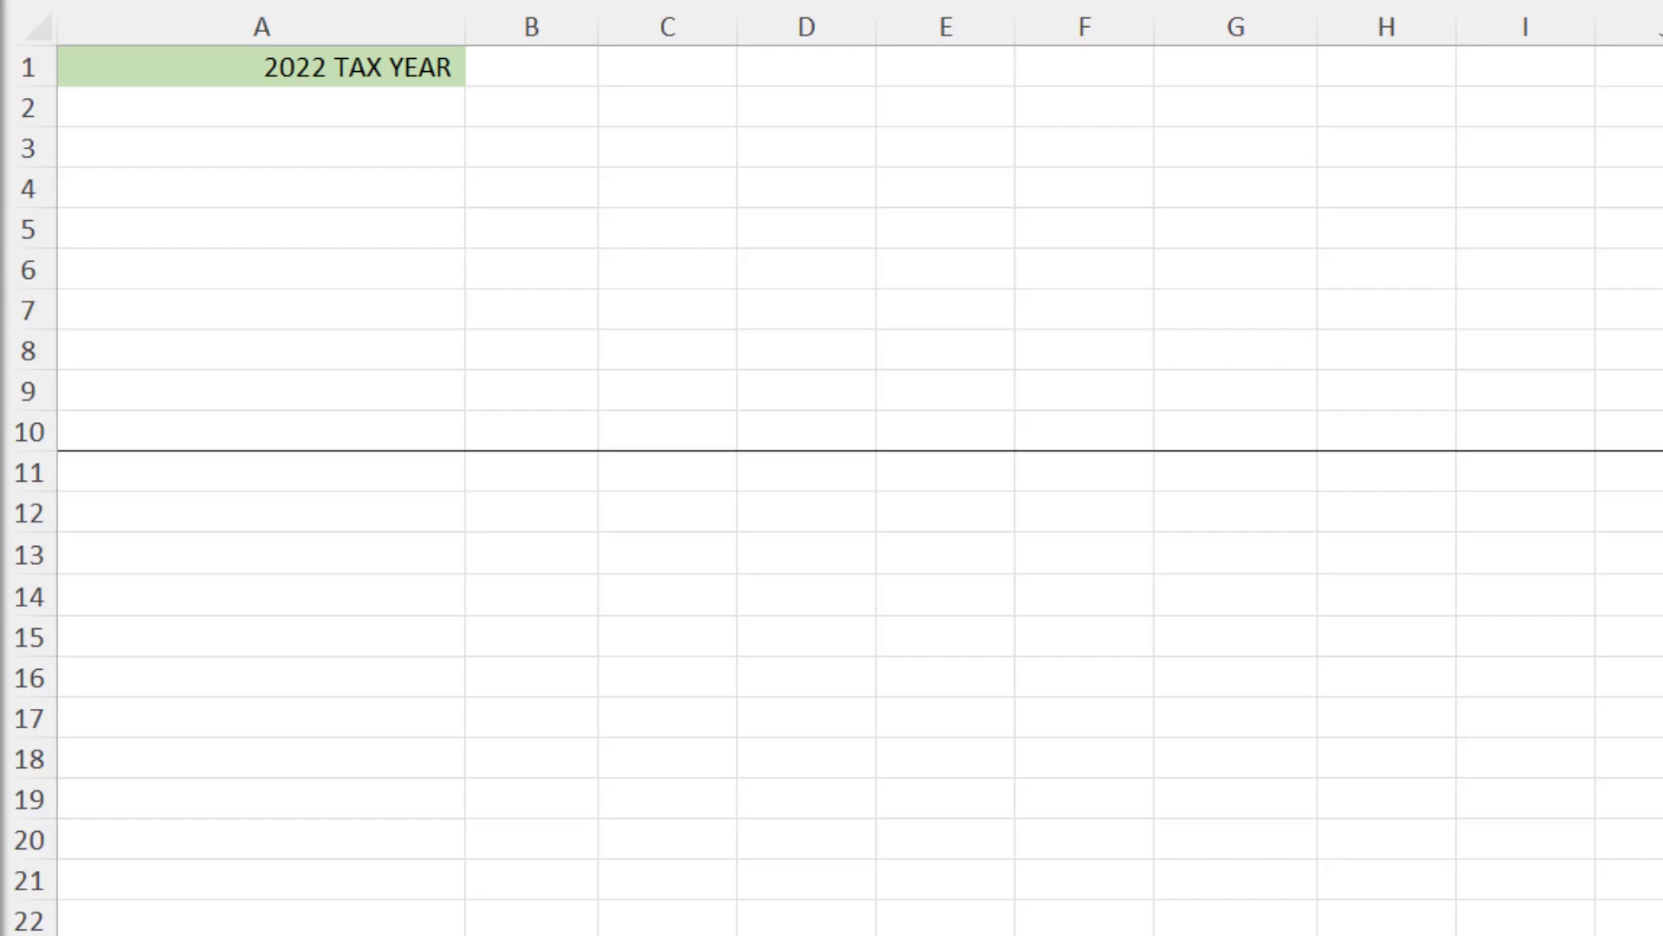
In the Excel worksheet, enter the first example taxpayer's name in B1 and fill the AGI row with 150,000 in B2
text(Angela)
click(531, 67)
click(261, 107)
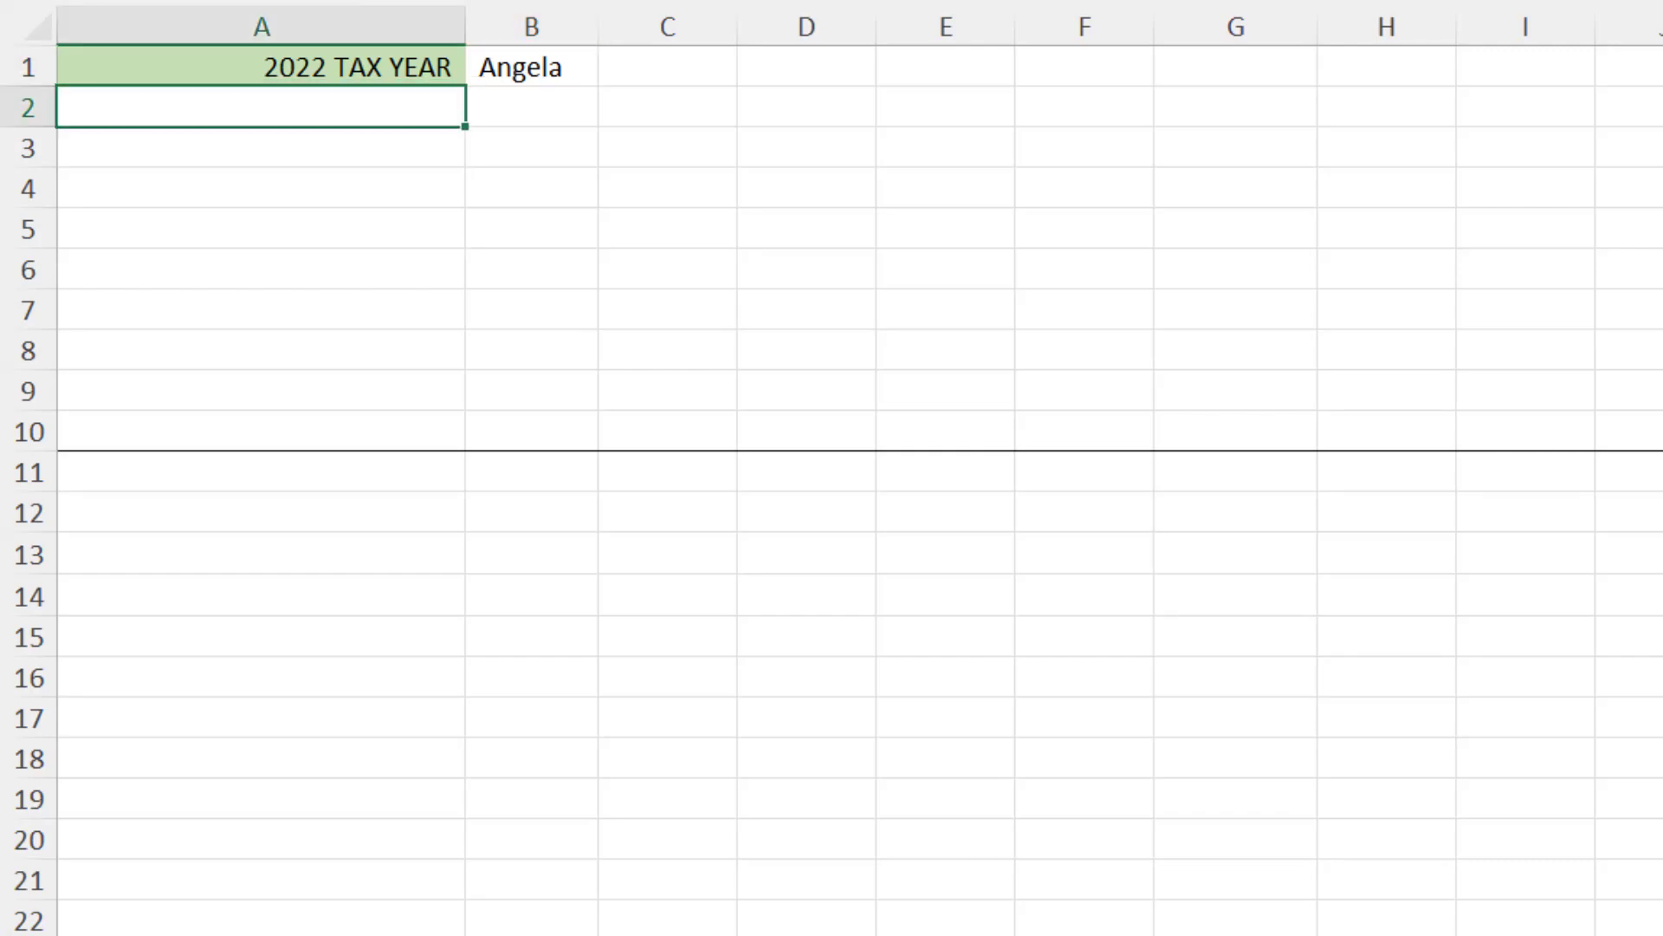
drag(261, 107, 532, 107)
key(F4)
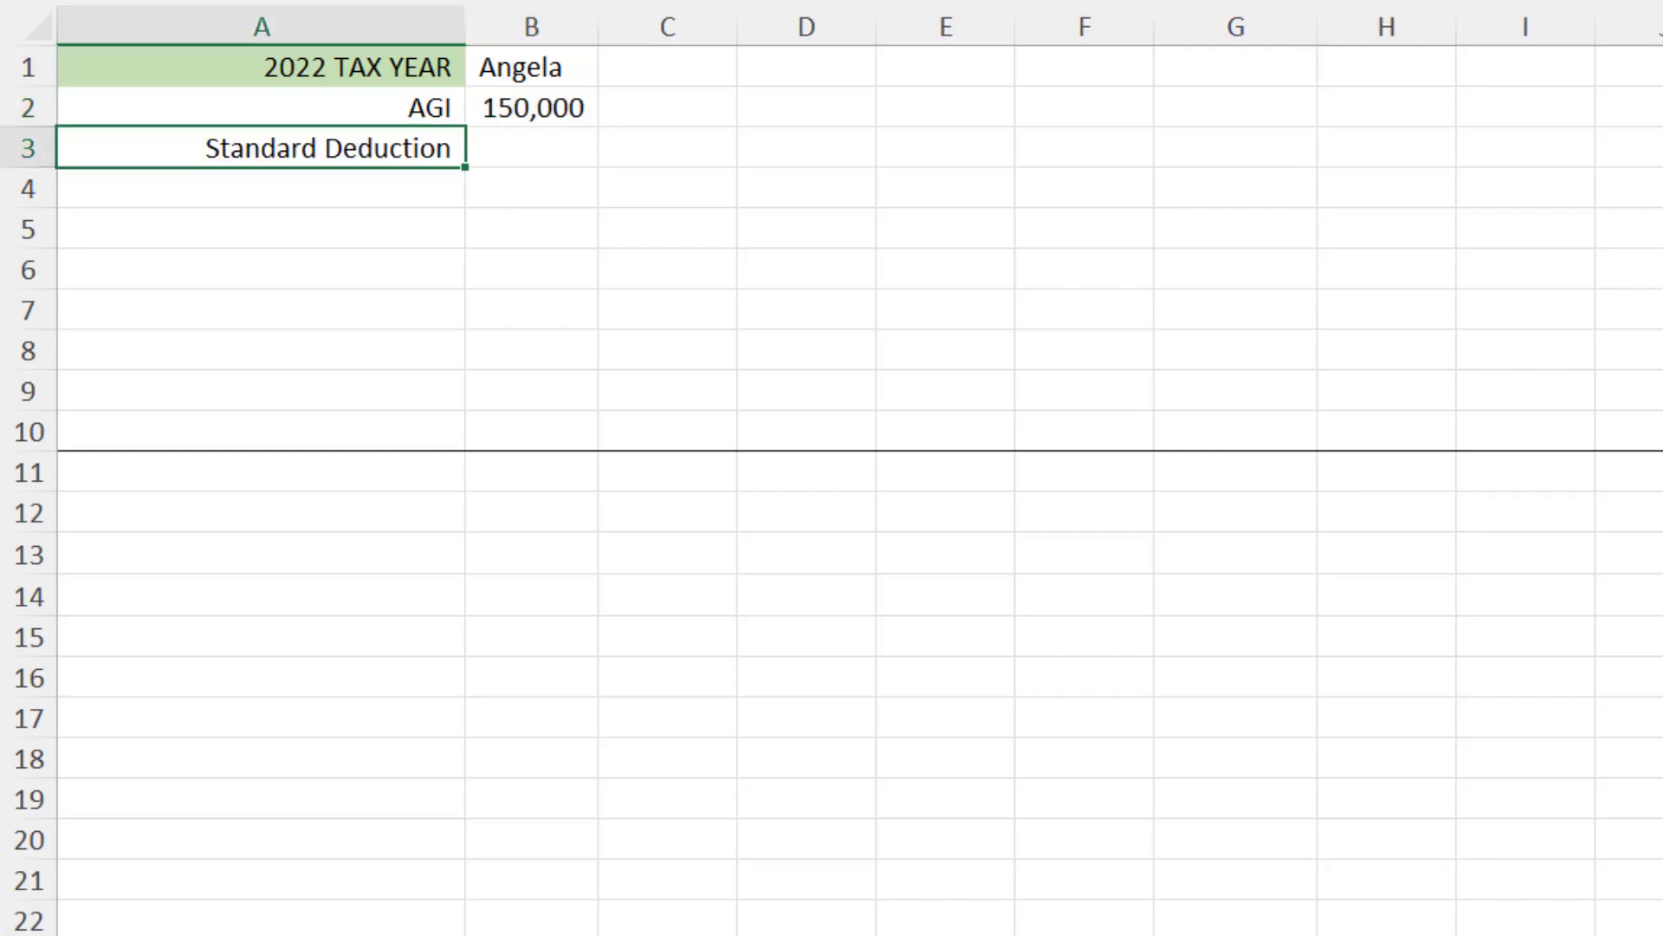
Enter the first taxpayer's standard deduction as -12950 in B3
key(Tab)
text(-12950)
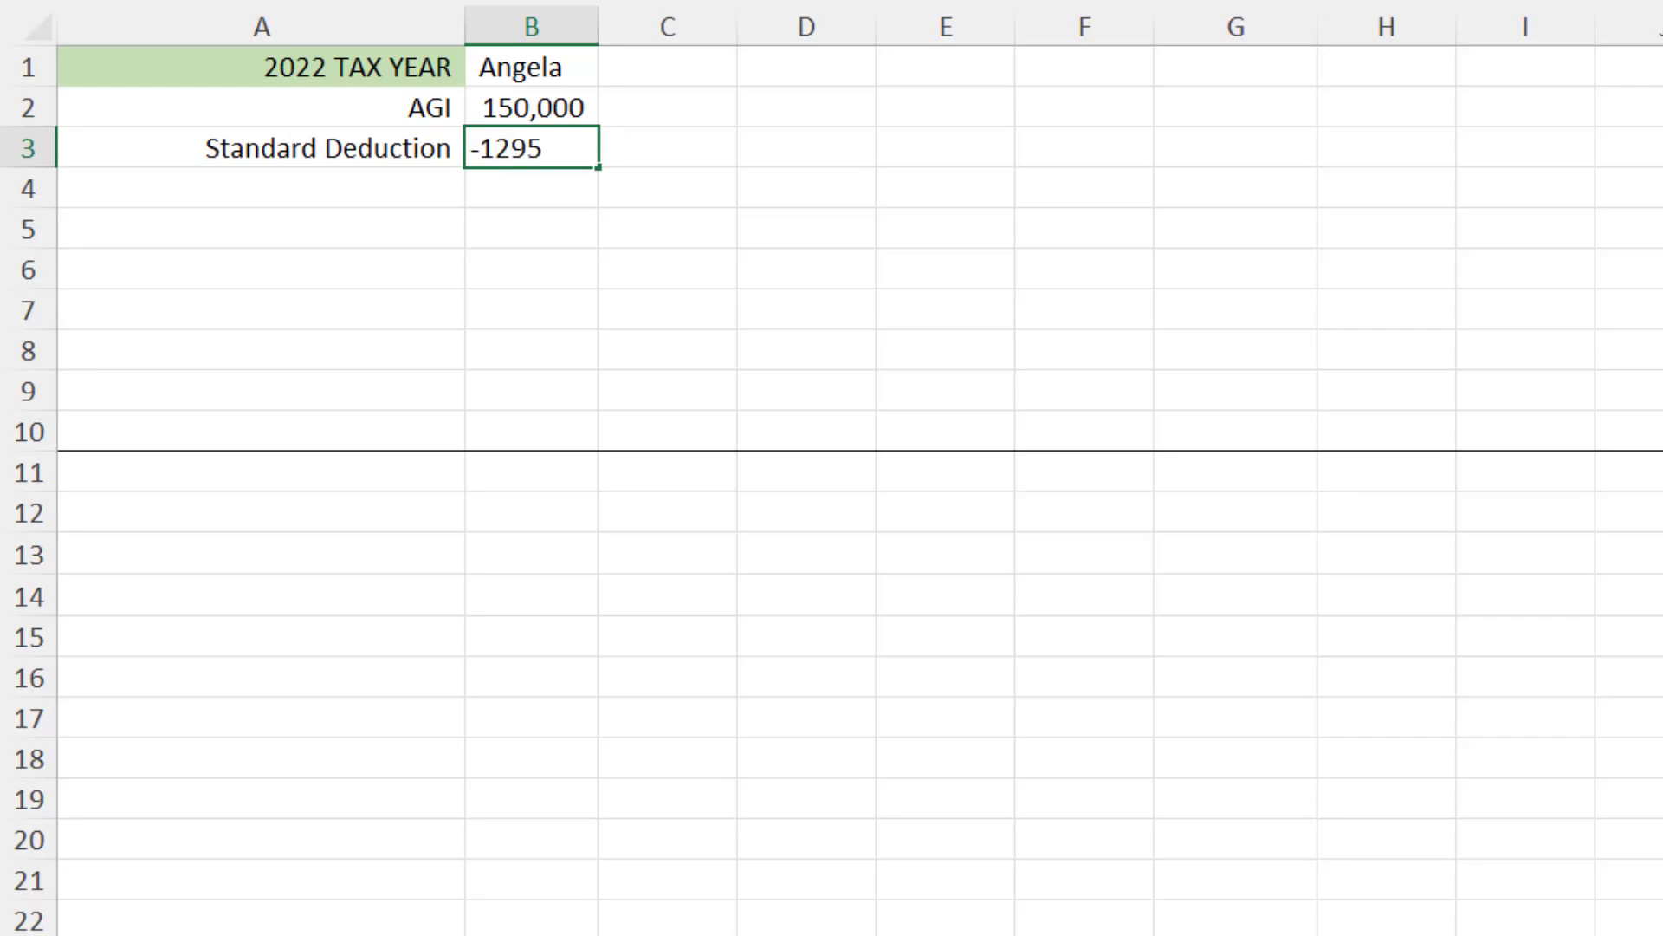
key(Return)
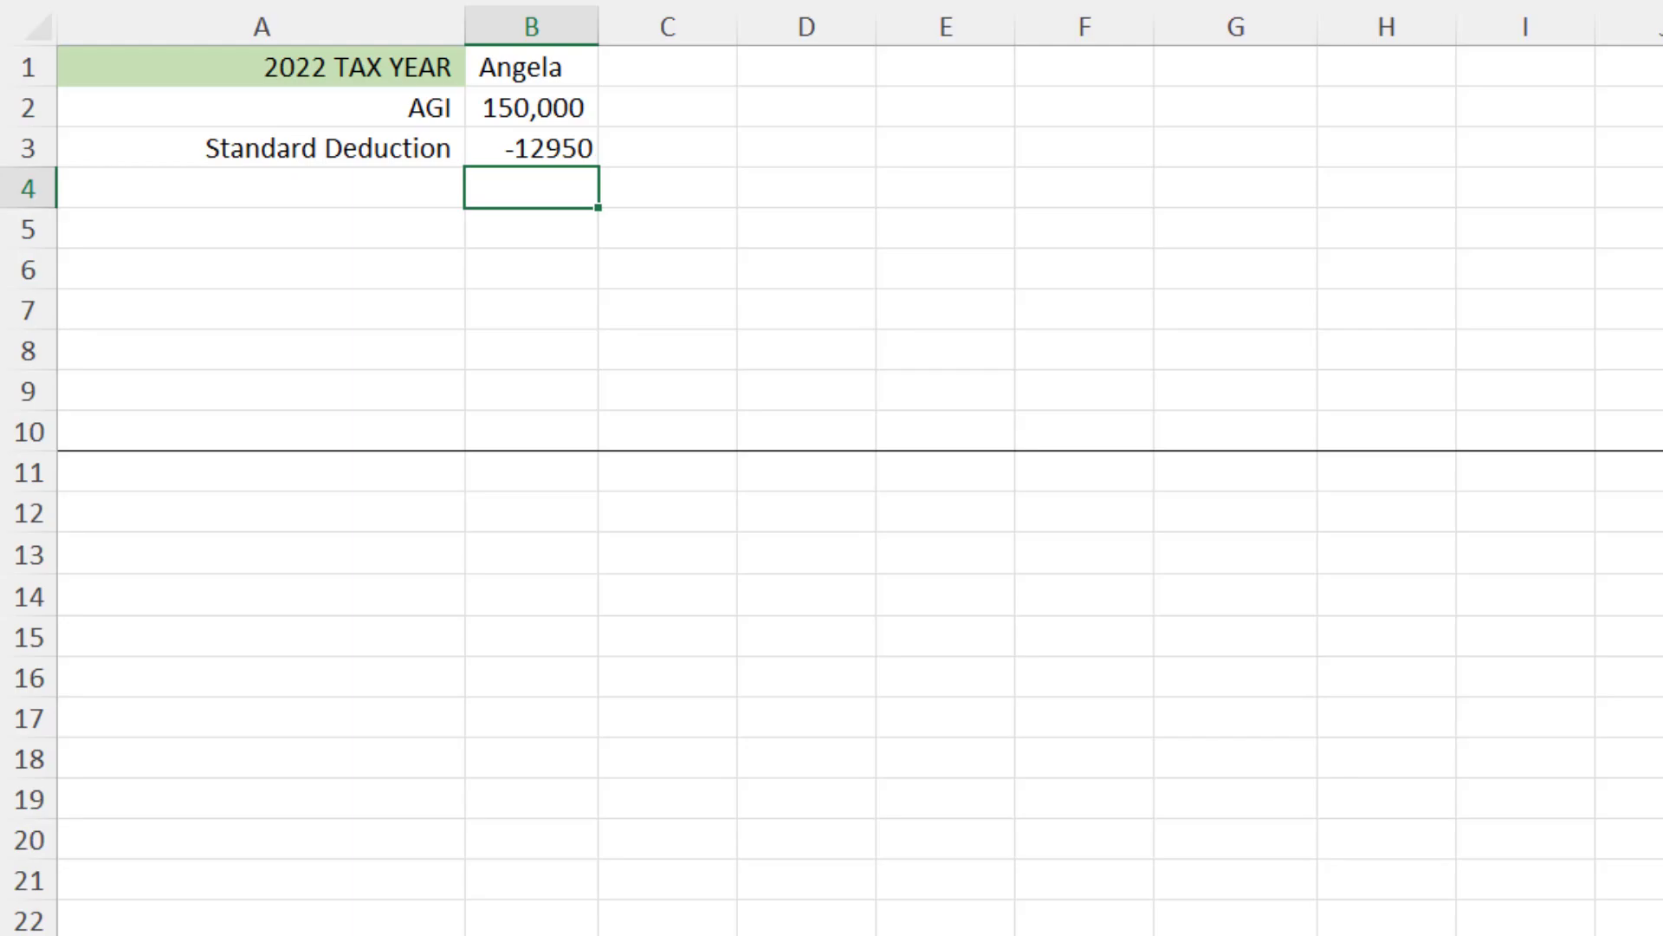
Label cell A4 as QBI Deduction
key(Left)
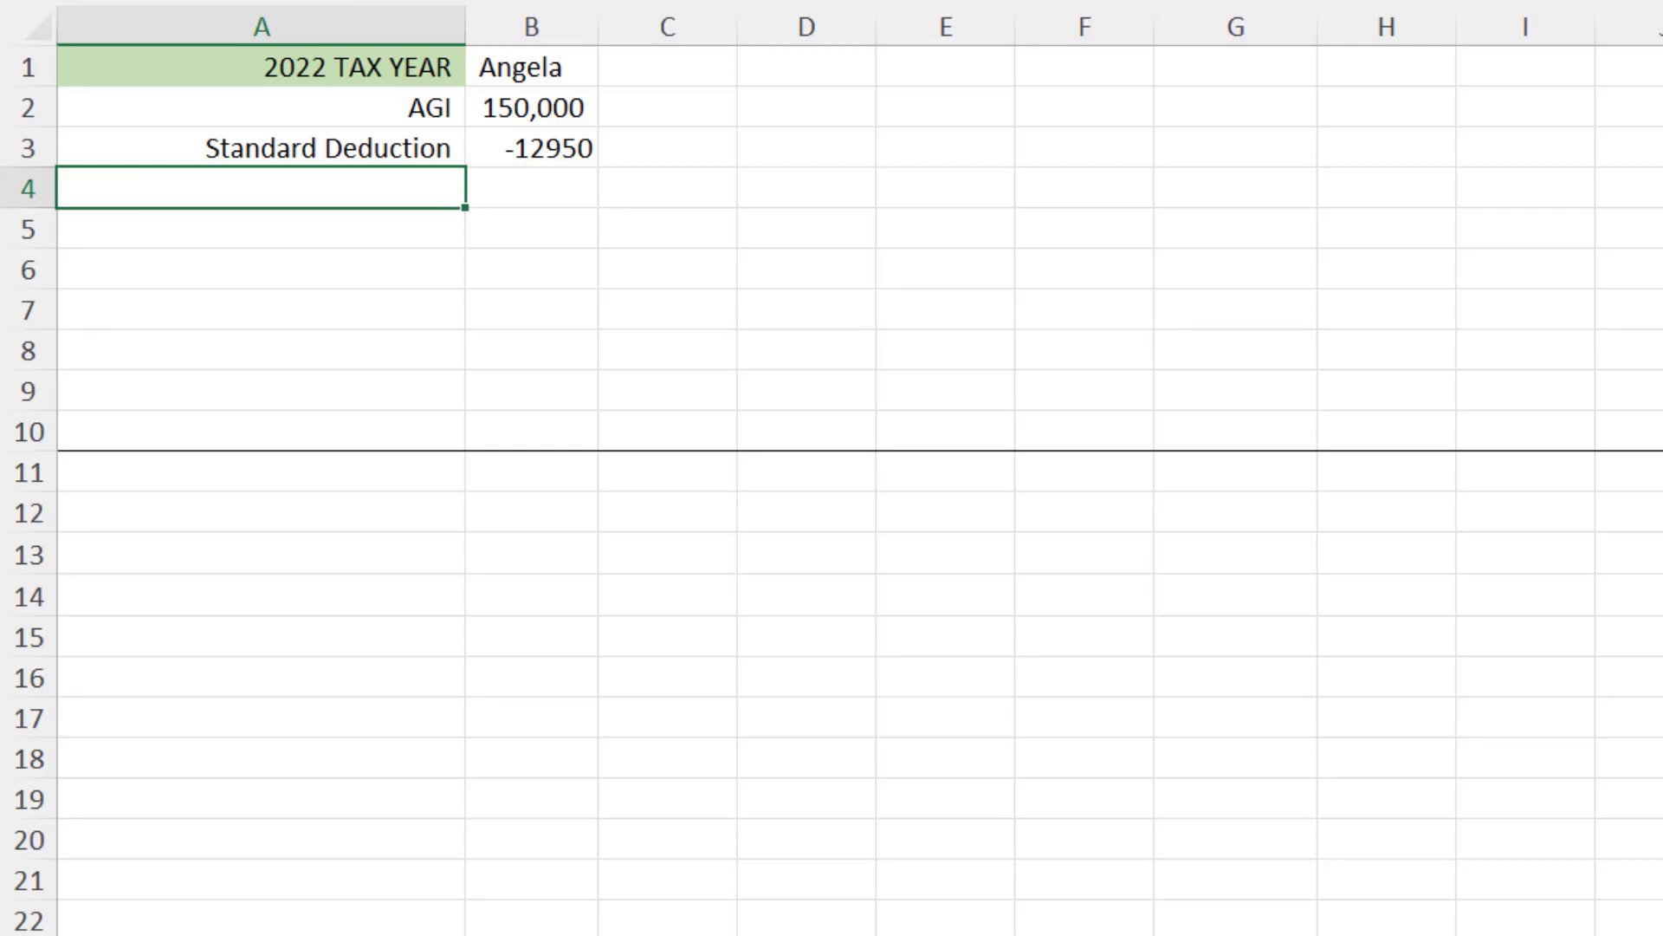
key(alt+Tab)
key(alt+Tab)
text(QBI Deduction)
click(261, 718)
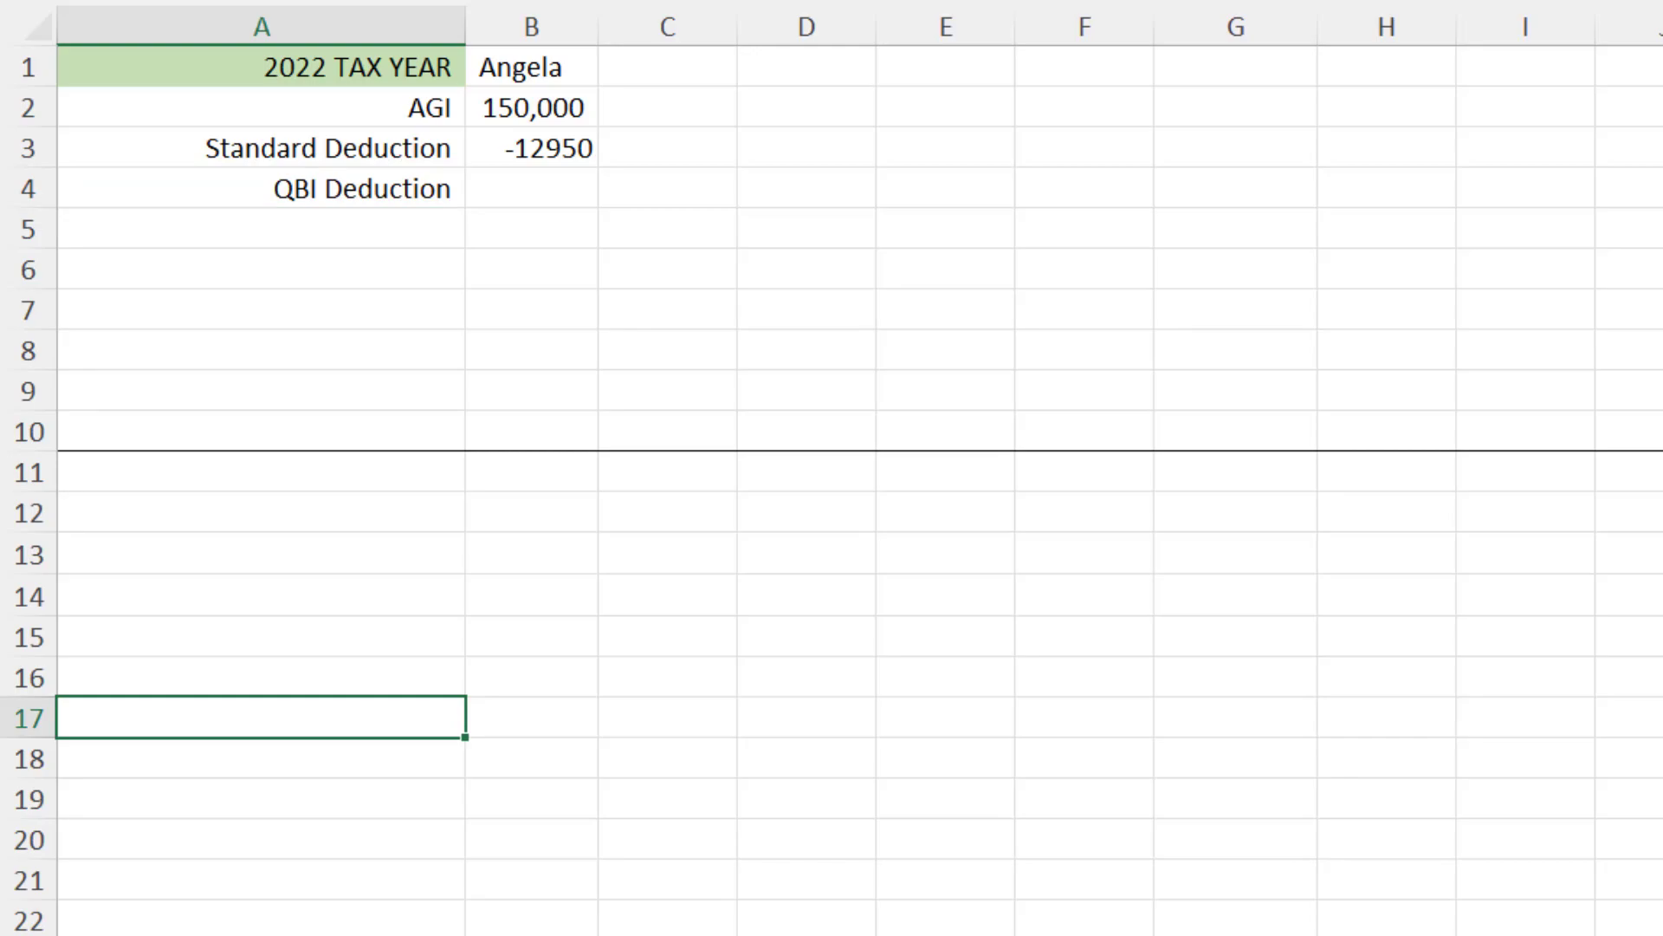
Calculate the first taxpayer's QBI deduction in B4 as -40000*.2
key(Up)
key(Up)
key(Up)
key(Up)
key(Up)
key(Up)
key(Up)
key(Up)
key(Up)
key(Up)
key(Up)
key(Up)
key(Up)
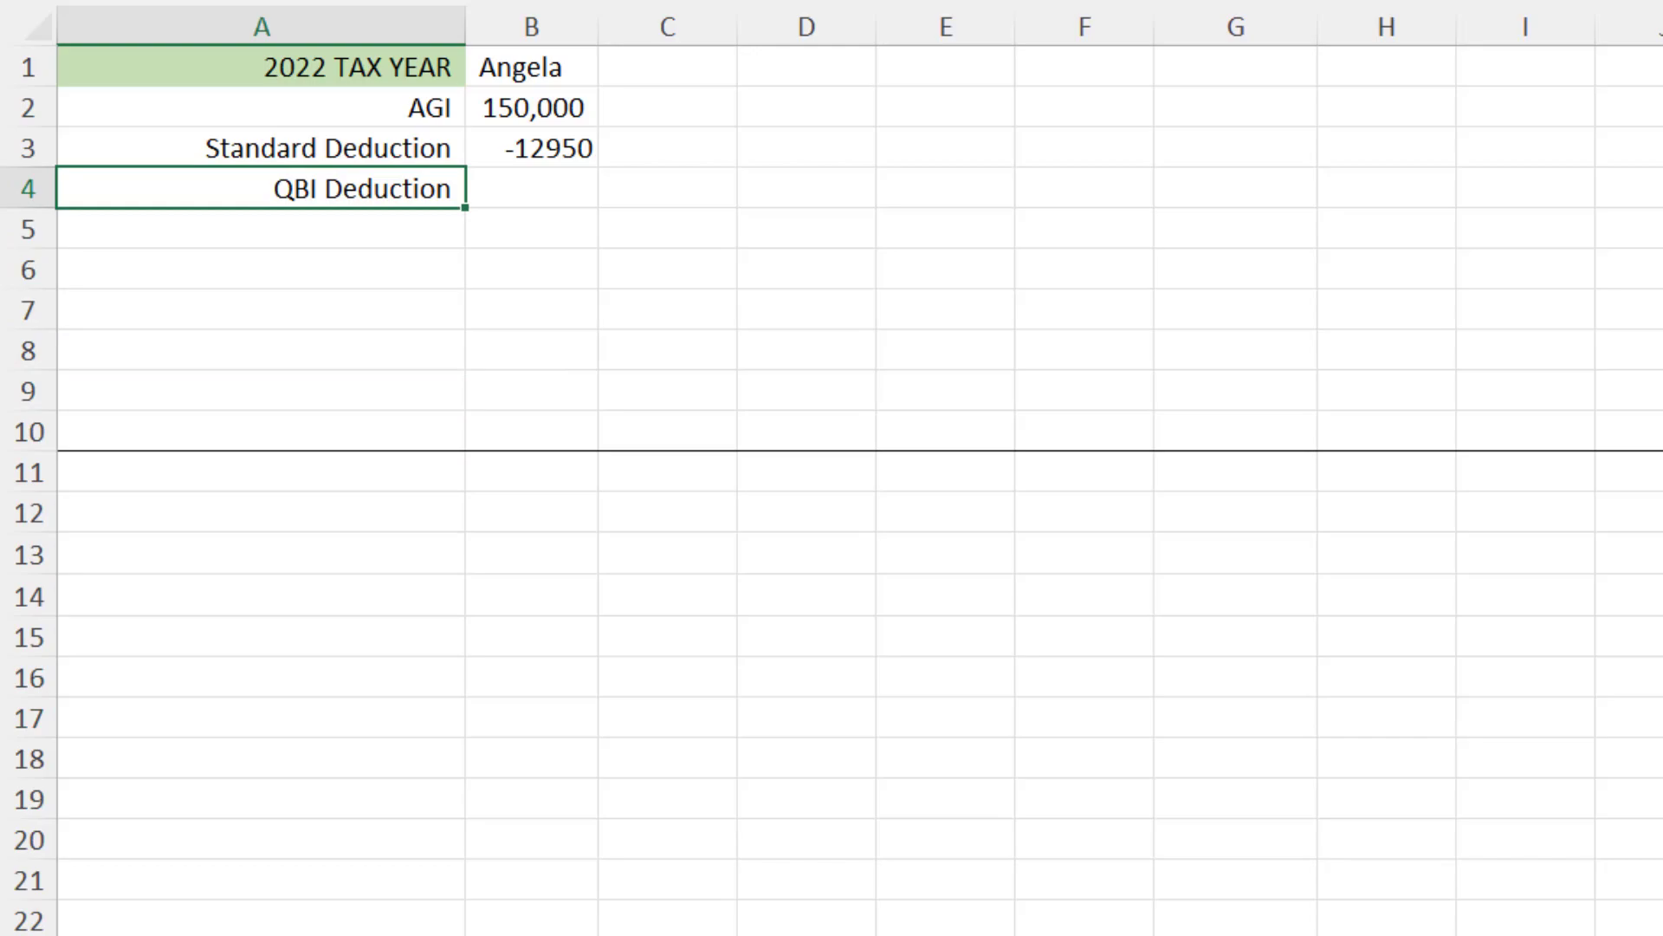
key(Right)
text(-40000*.2)
key(Return)
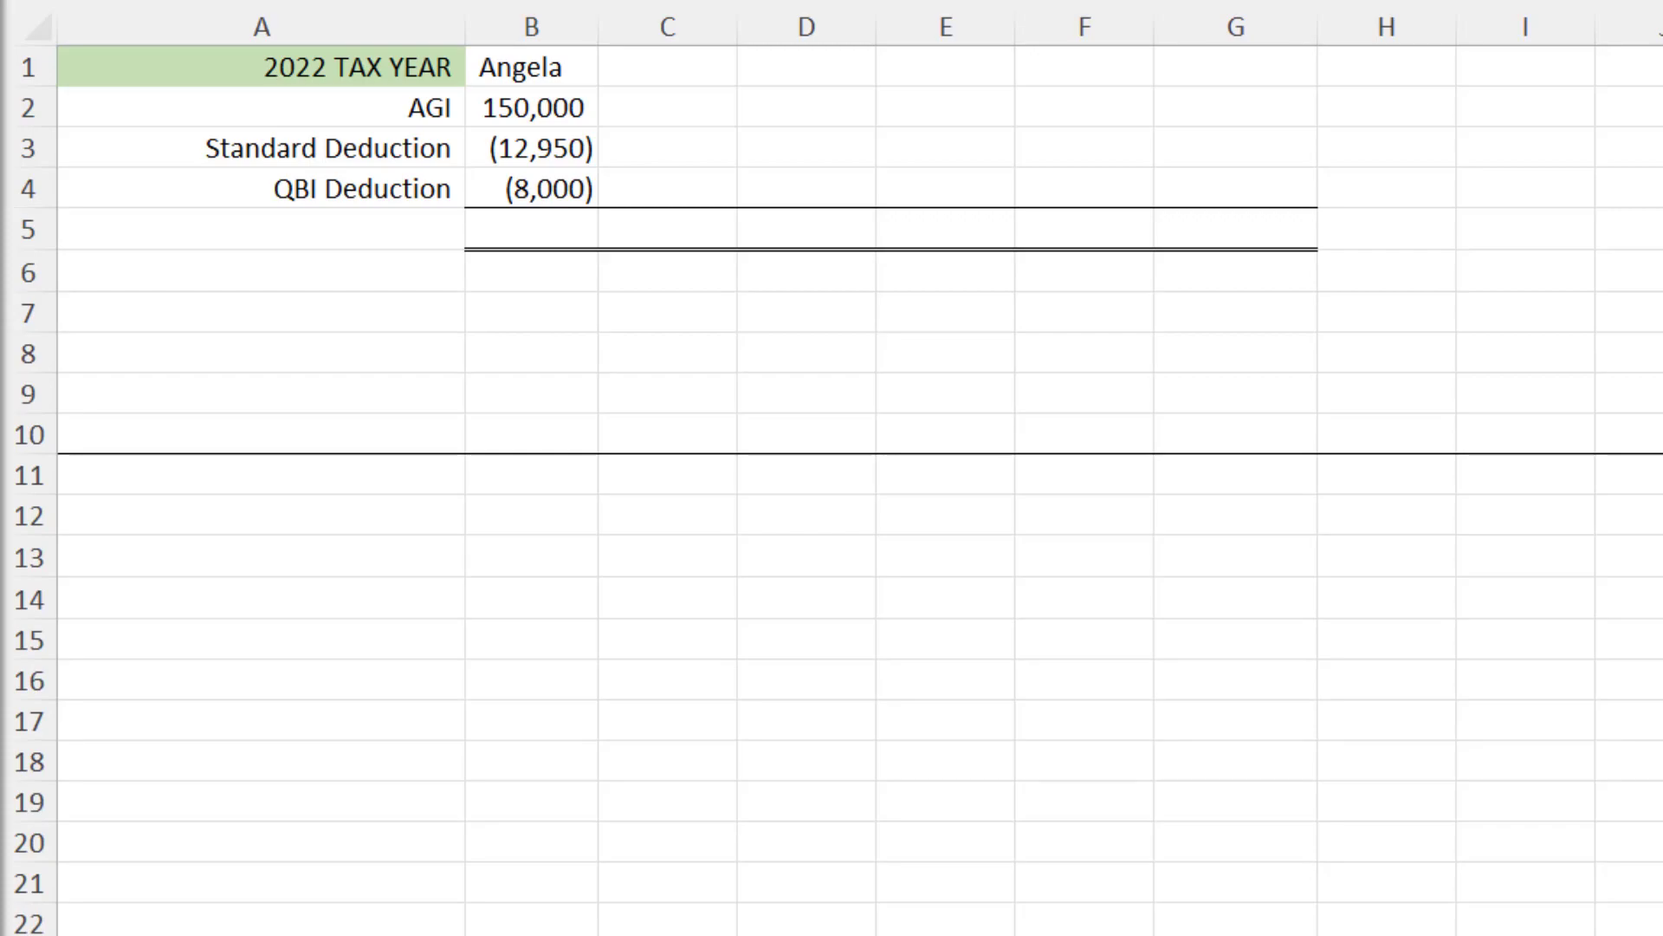
Label A5 as Taxable Income and add B2, B3 and B4 together in B5
click(261, 229)
text(Taxable Income)
key(Tab)
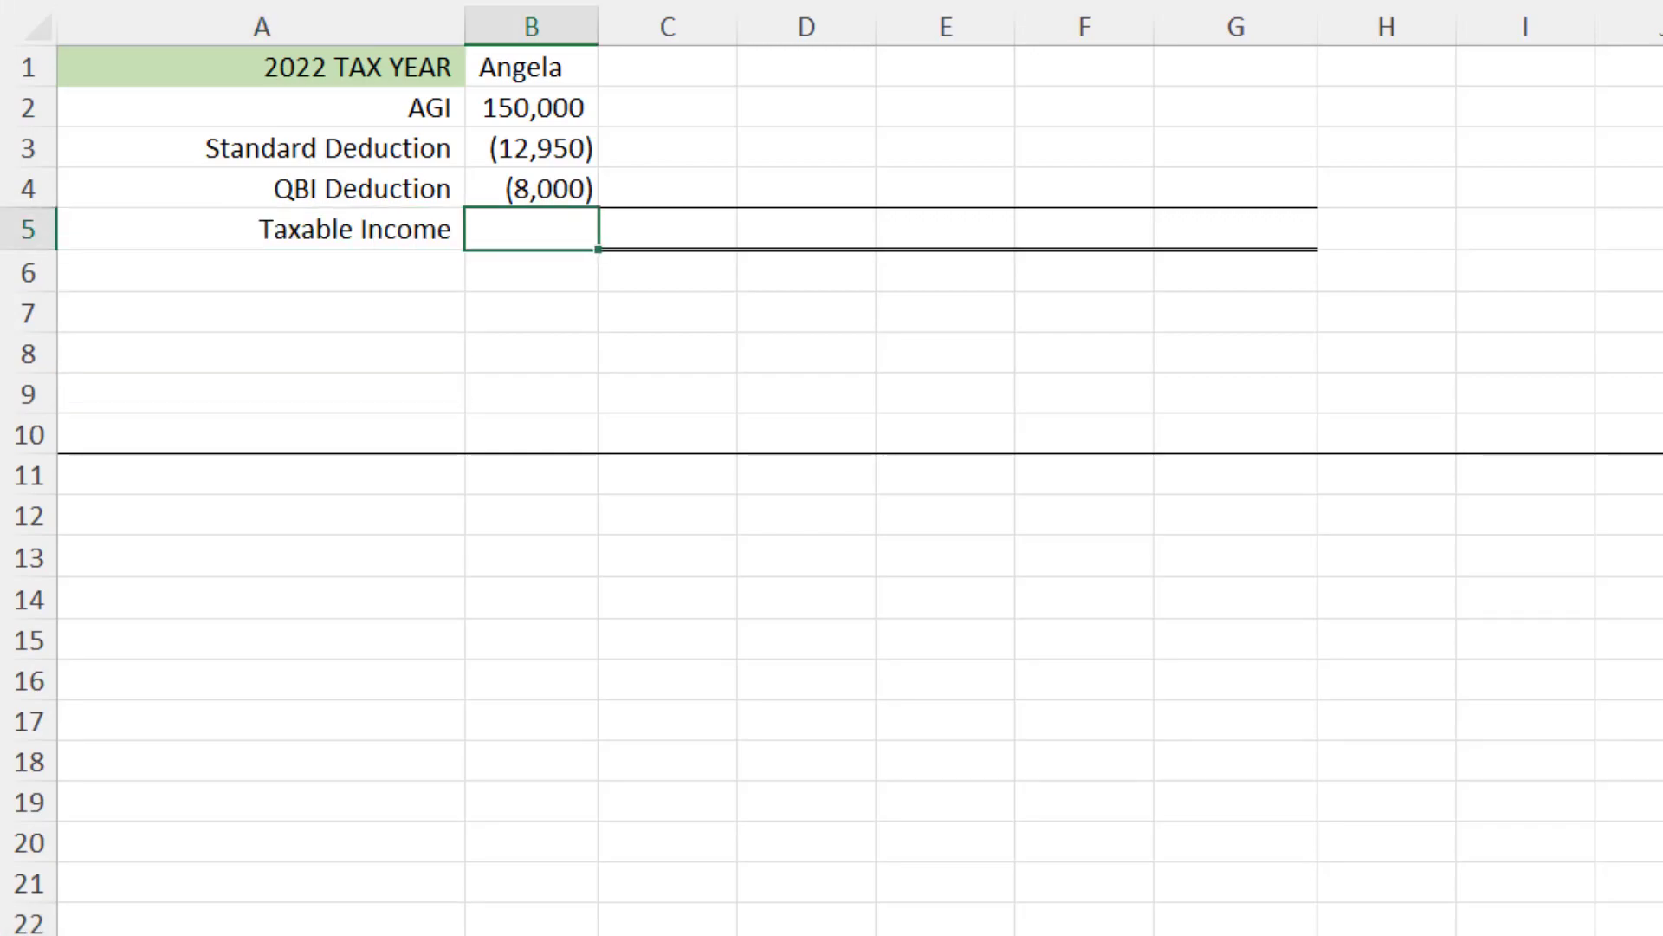
text(+)
key(Up)
key(Up)
key(Up)
text(+)
key(Up)
key(Up)
text(+)
key(Up)
key(Return)
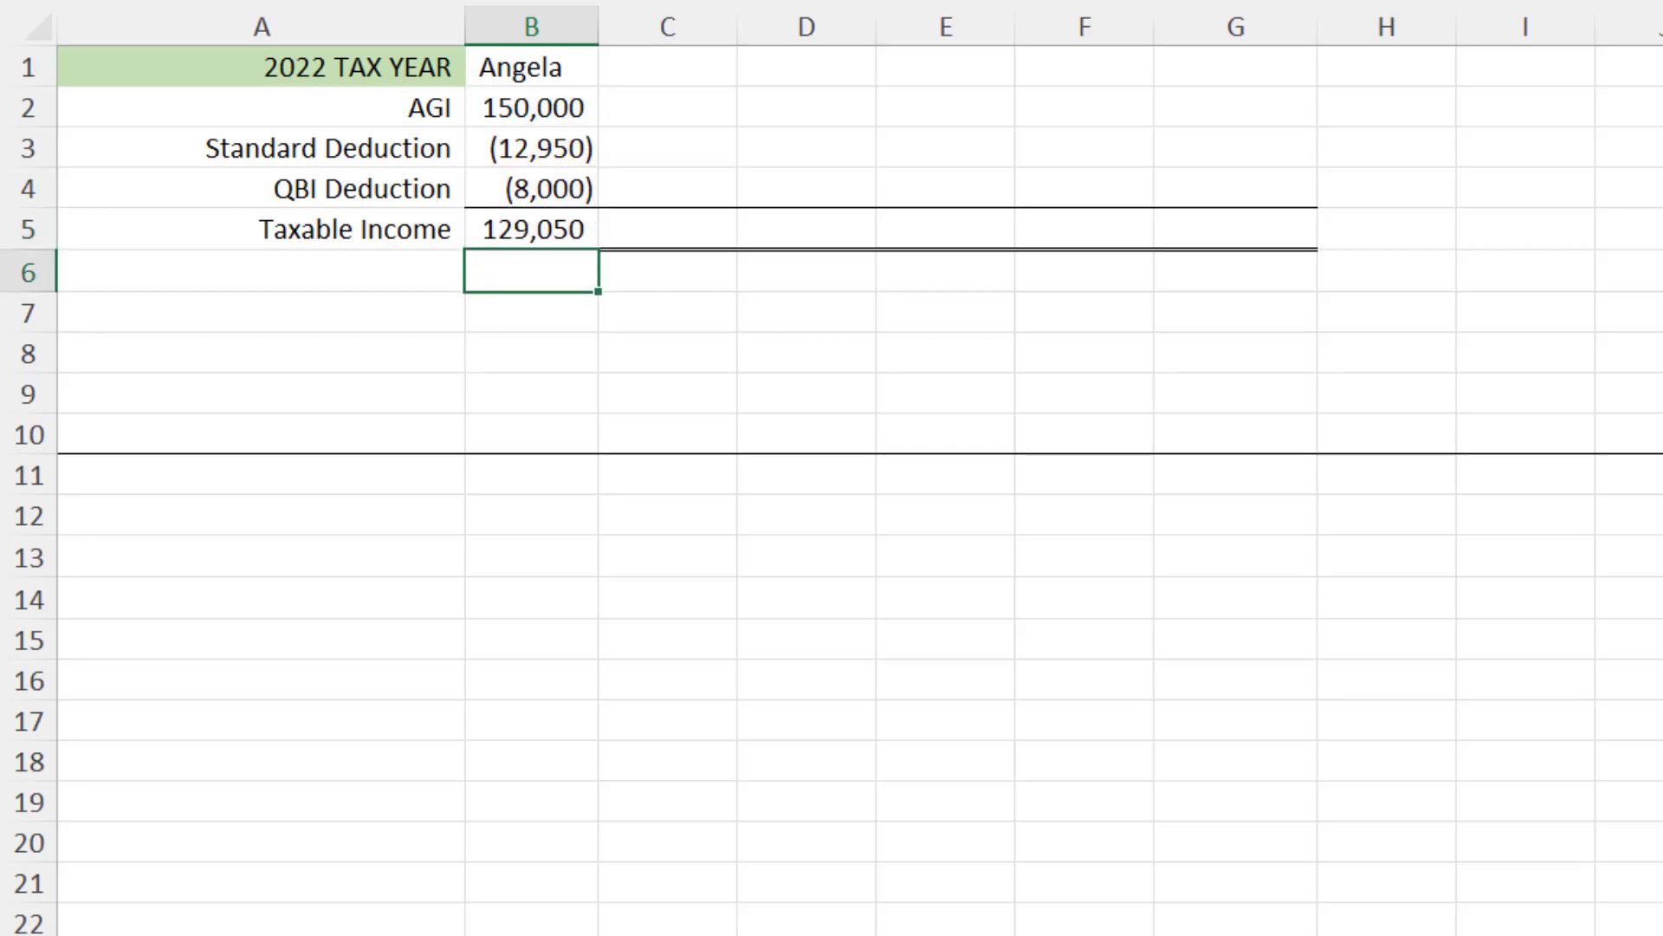
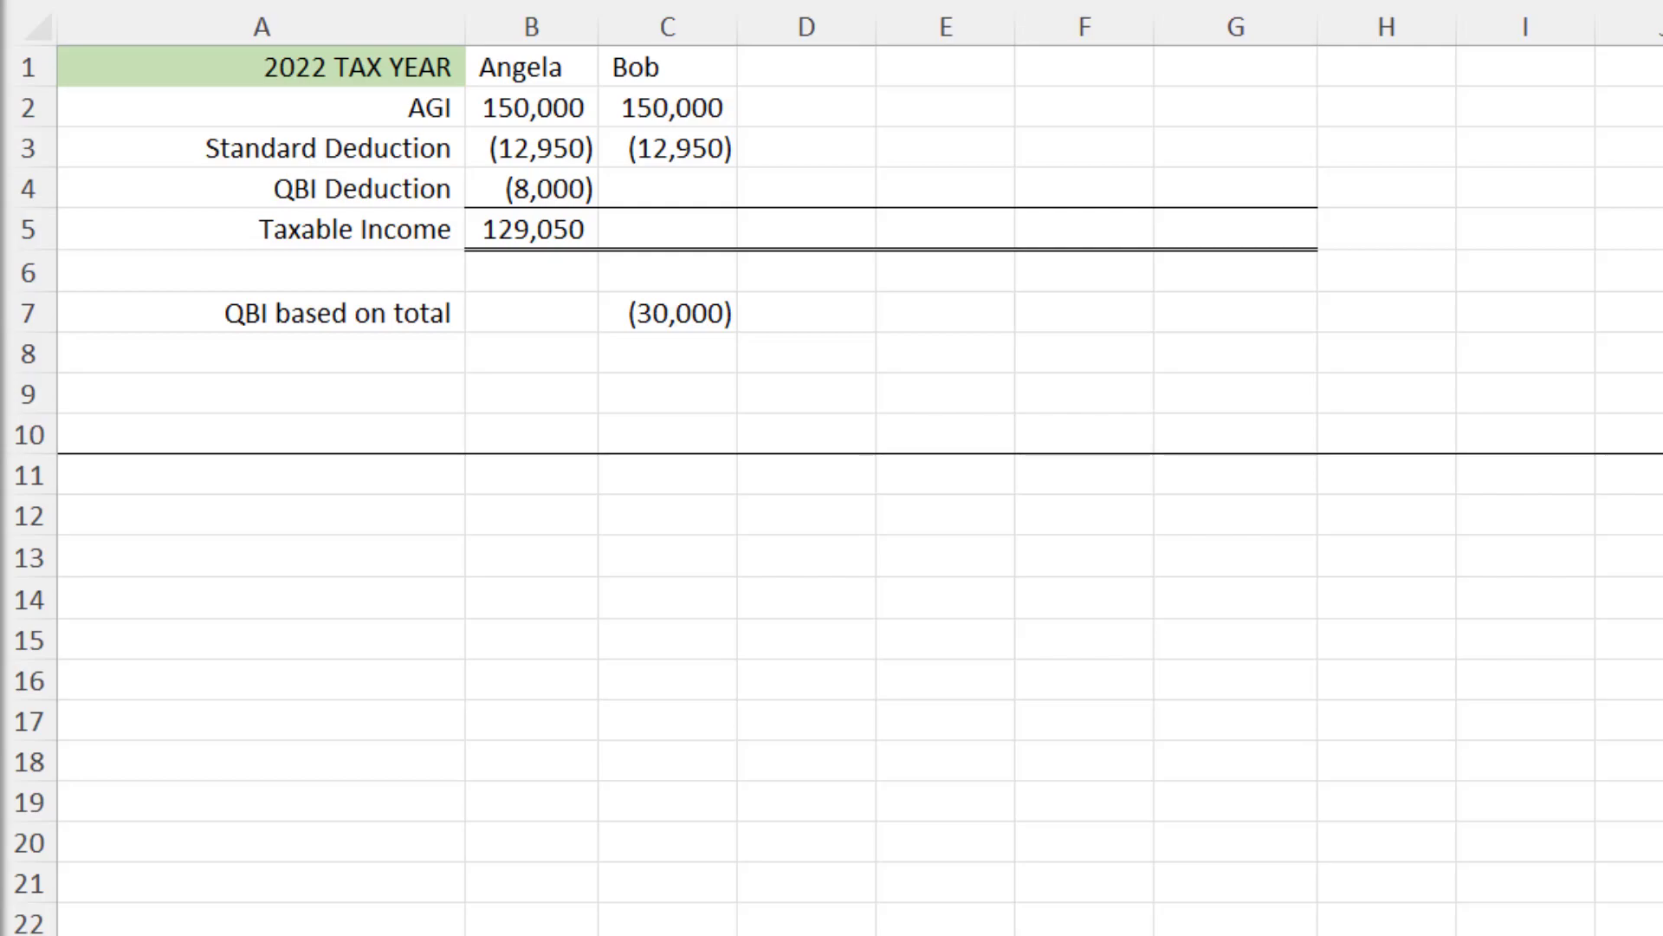
Label A9 as "Taxable income before QBI" and calculate it for the second taxpayer in C9 as +C2+C3
click(261, 394)
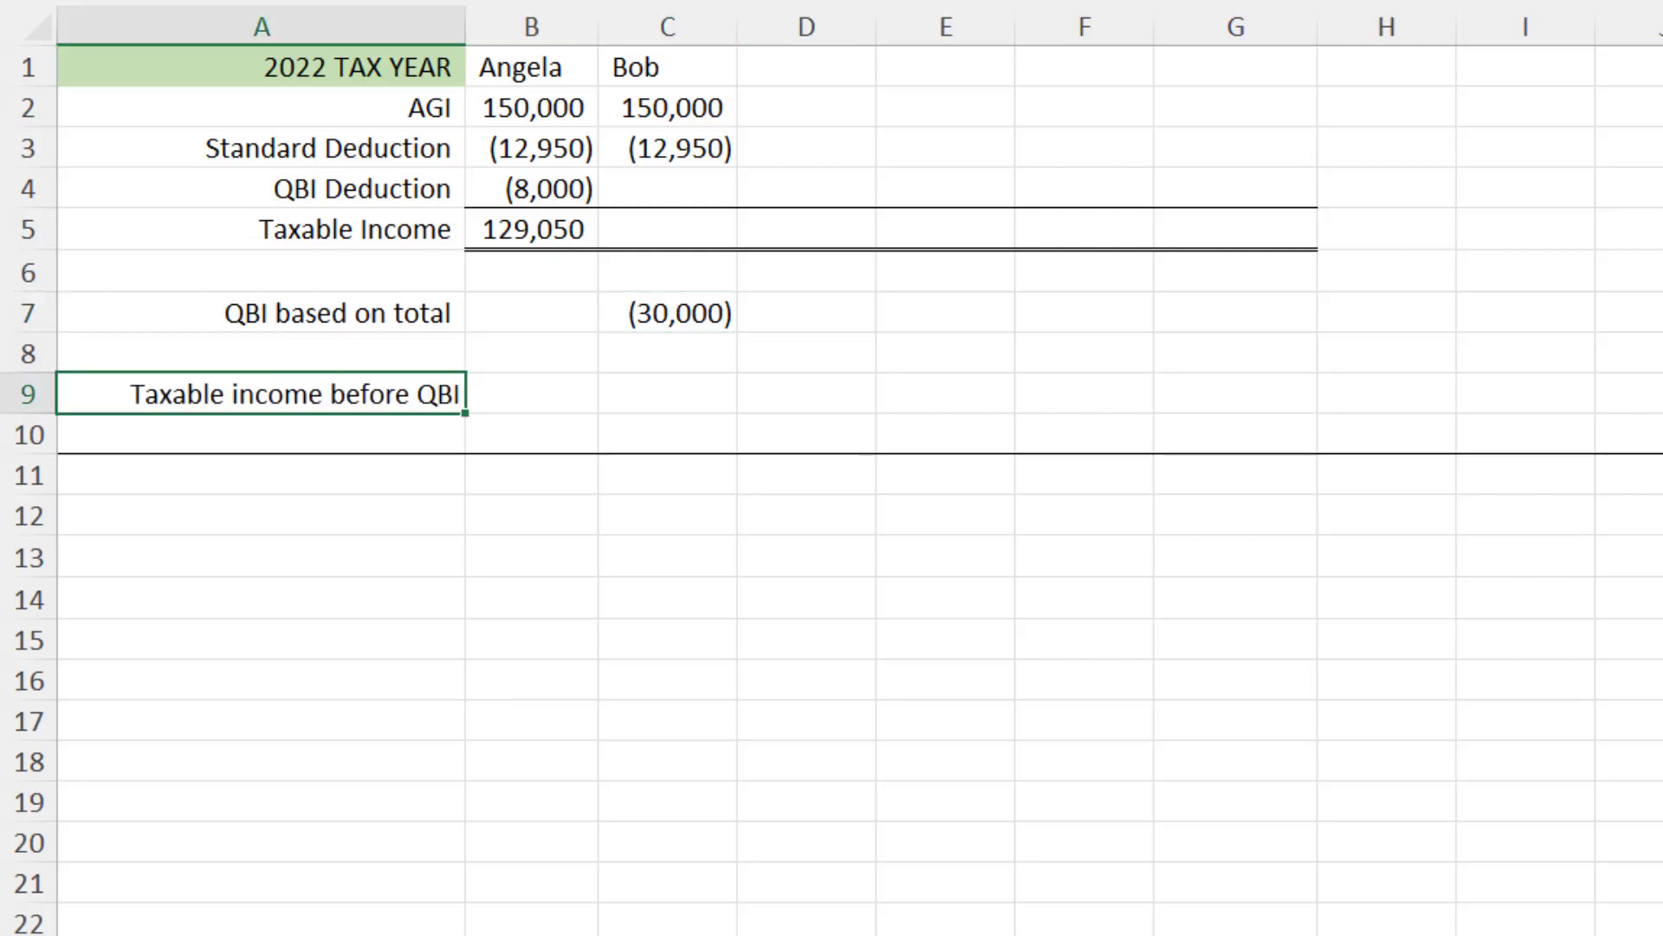
click(668, 393)
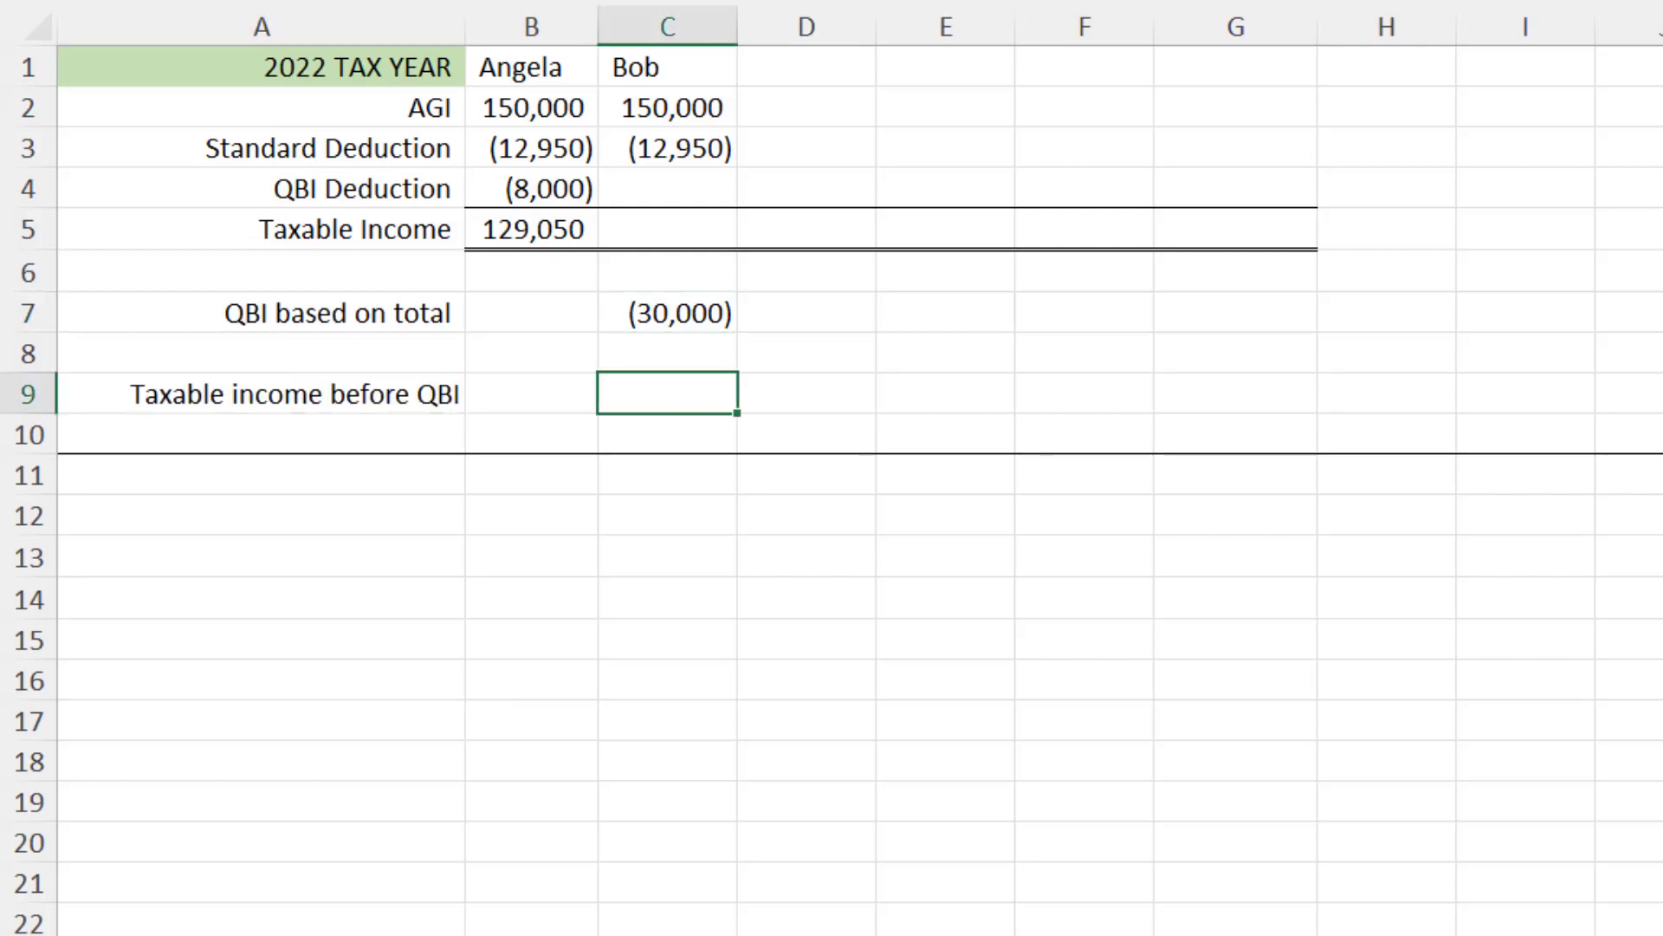
text(+)
key(Up)
key(Up)
key(Up)
key(Up)
key(Up)
key(Up)
key(Up)
key(Up)
key(Down)
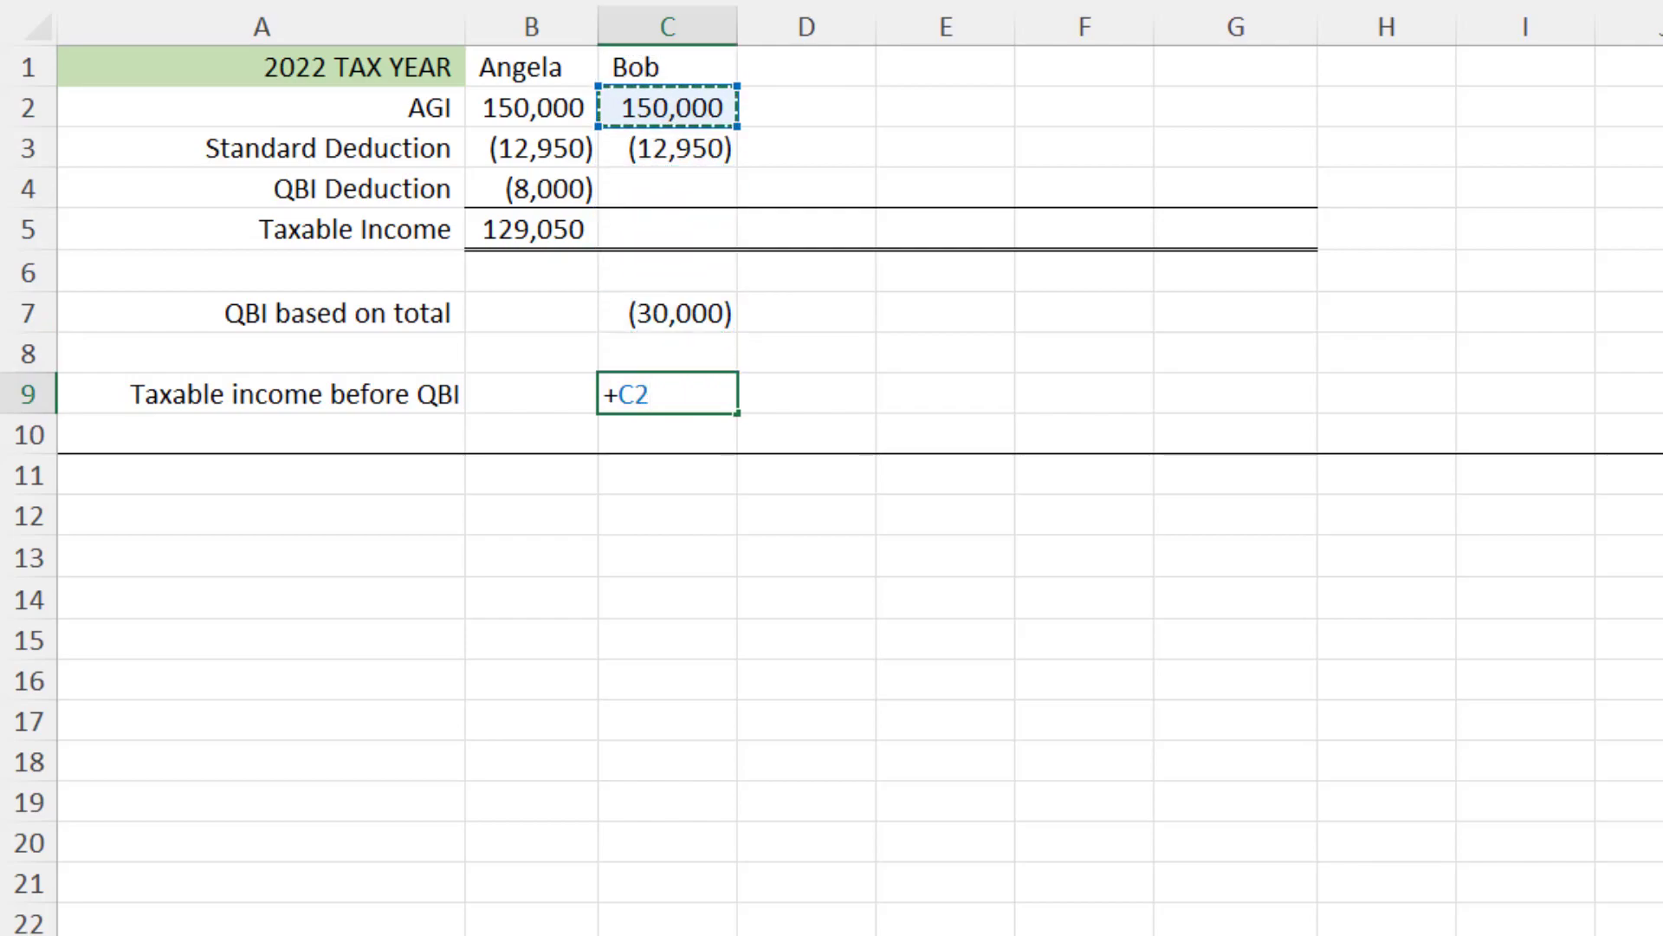
text(+)
key(Up)
key(Up)
key(Up)
key(Up)
key(Up)
key(Up)
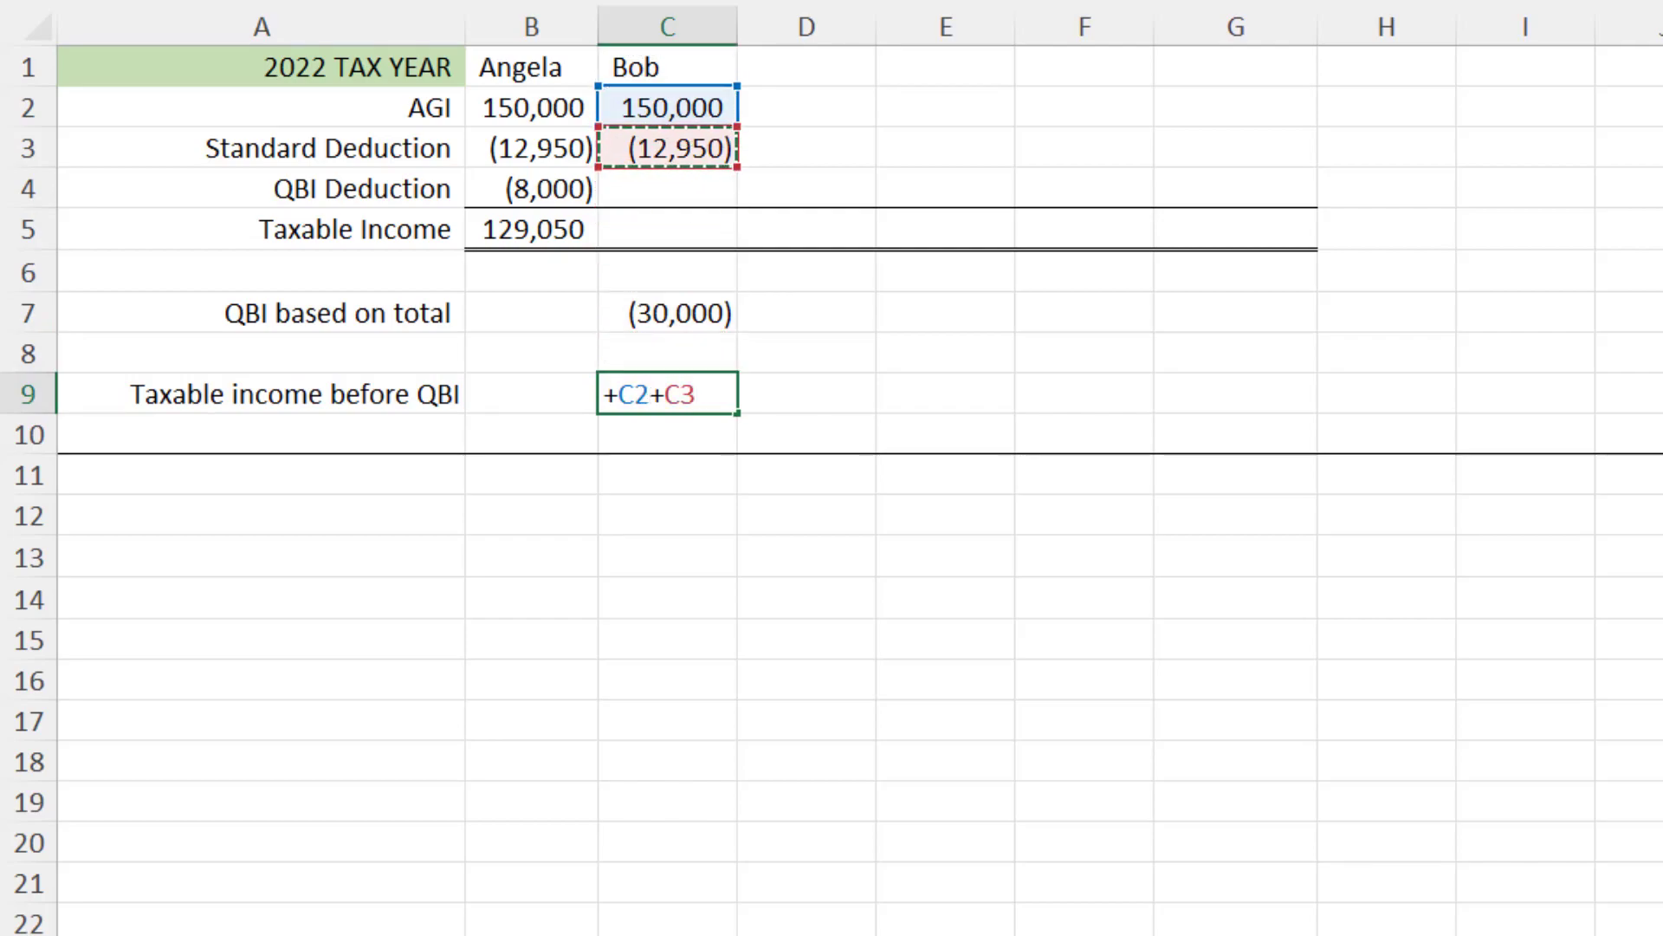
key(Return)
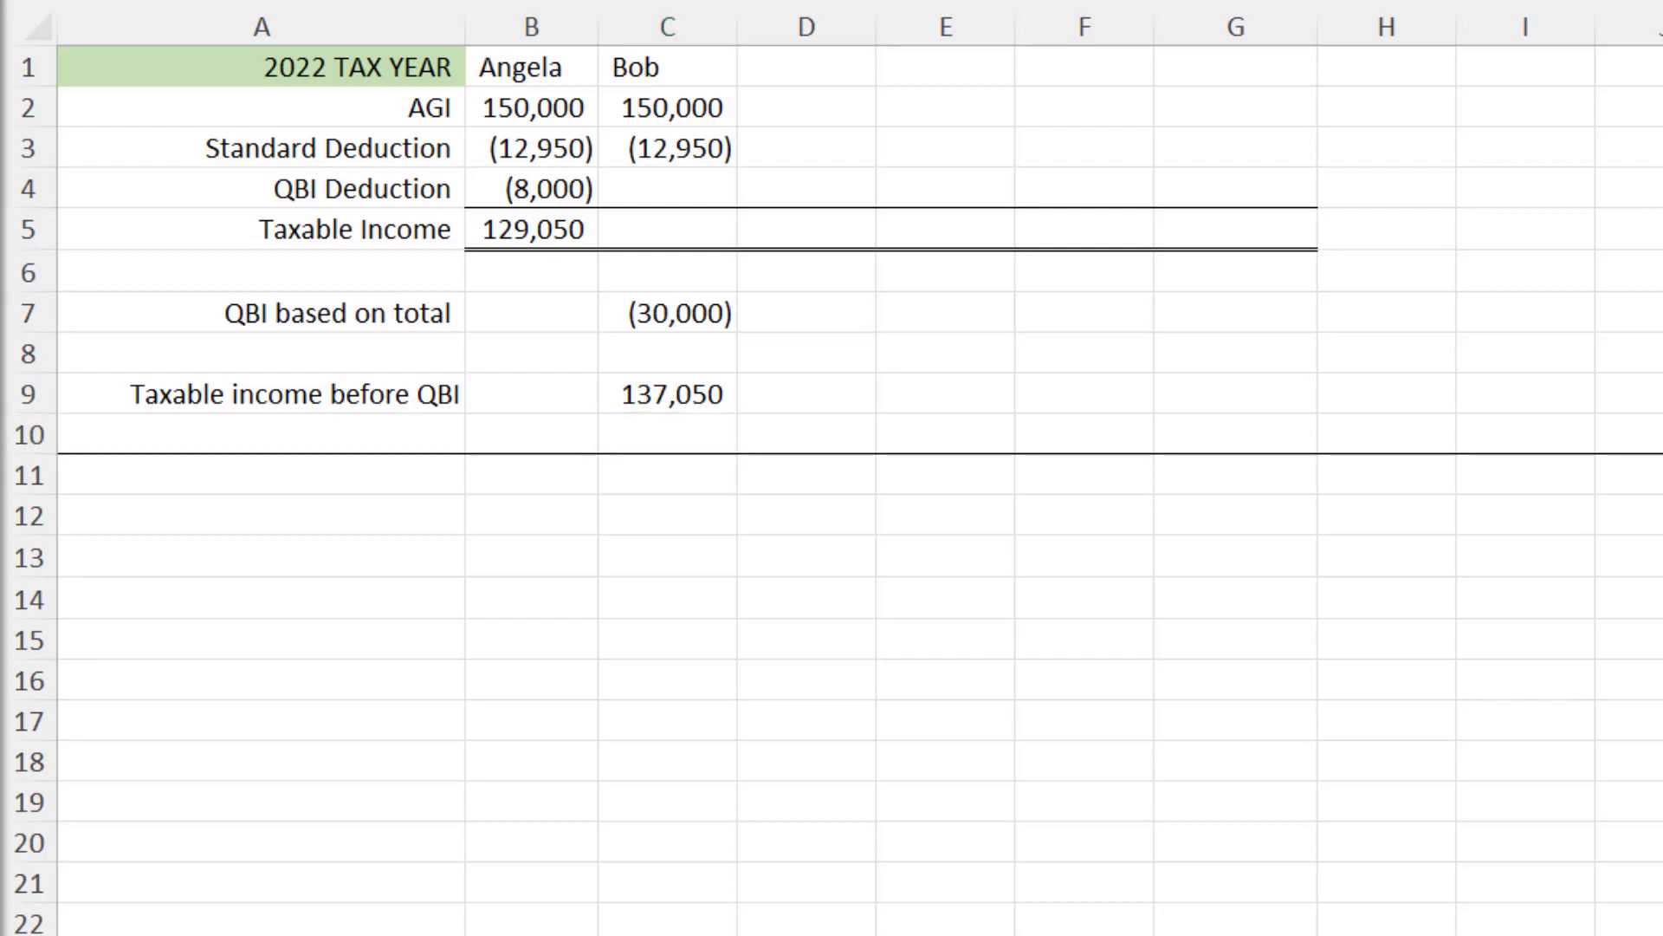
Label A10 as "QBI based on taxable income before QBI" and calculate it for the second taxpayer in C10 as -C9*.2
click(261, 433)
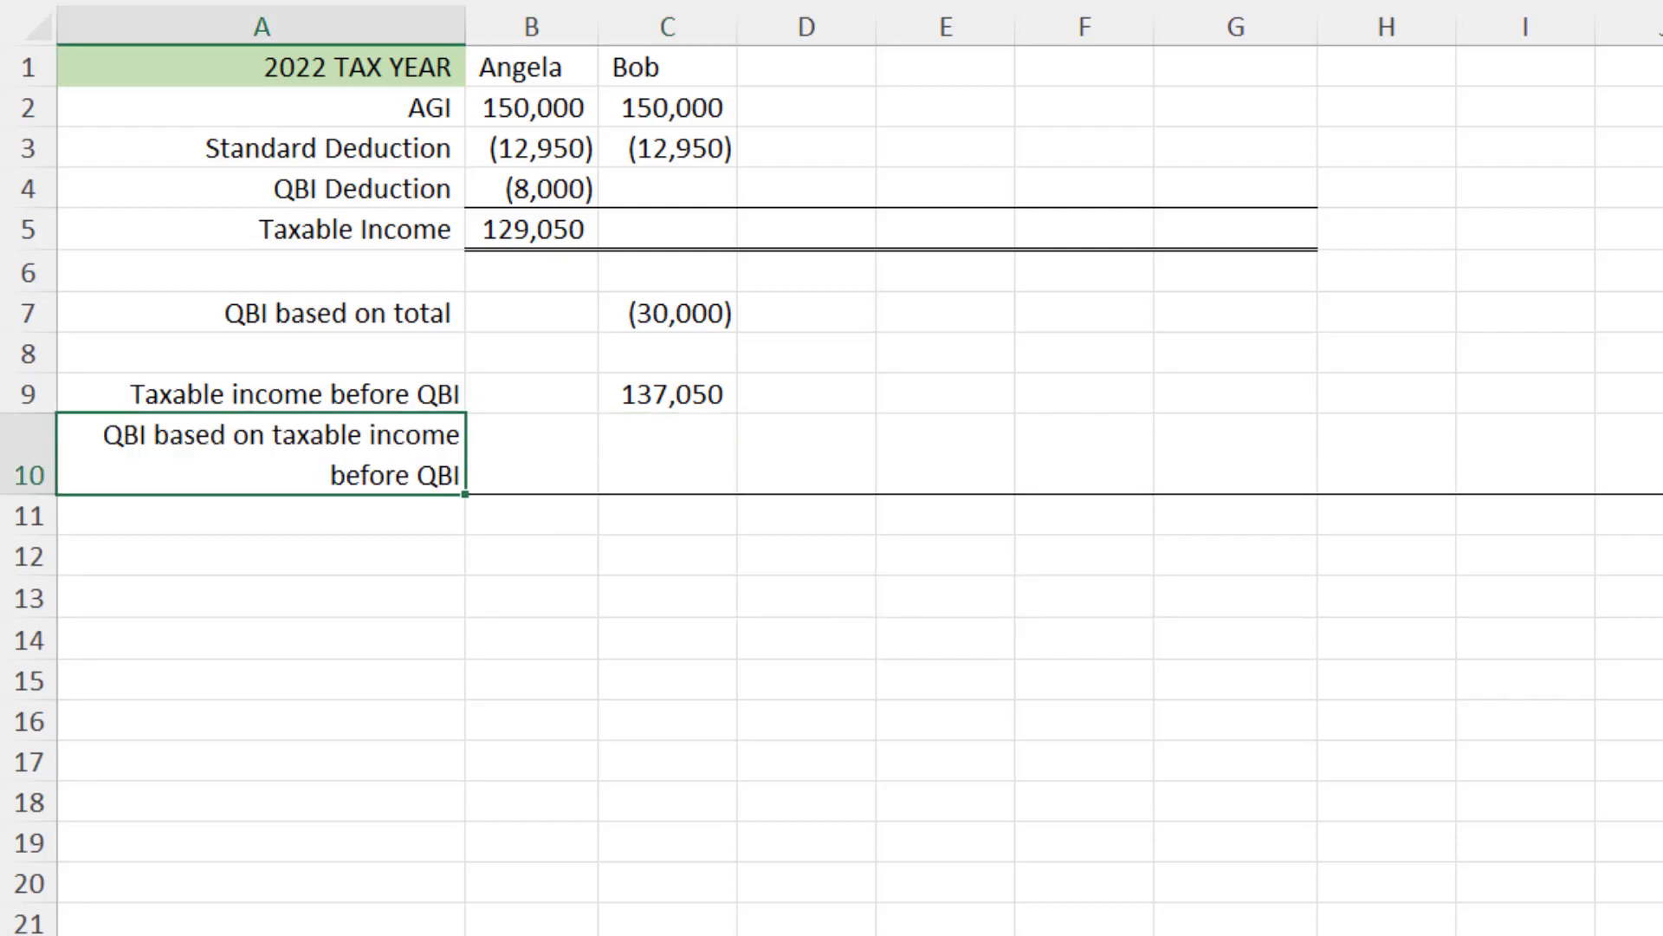
click(667, 453)
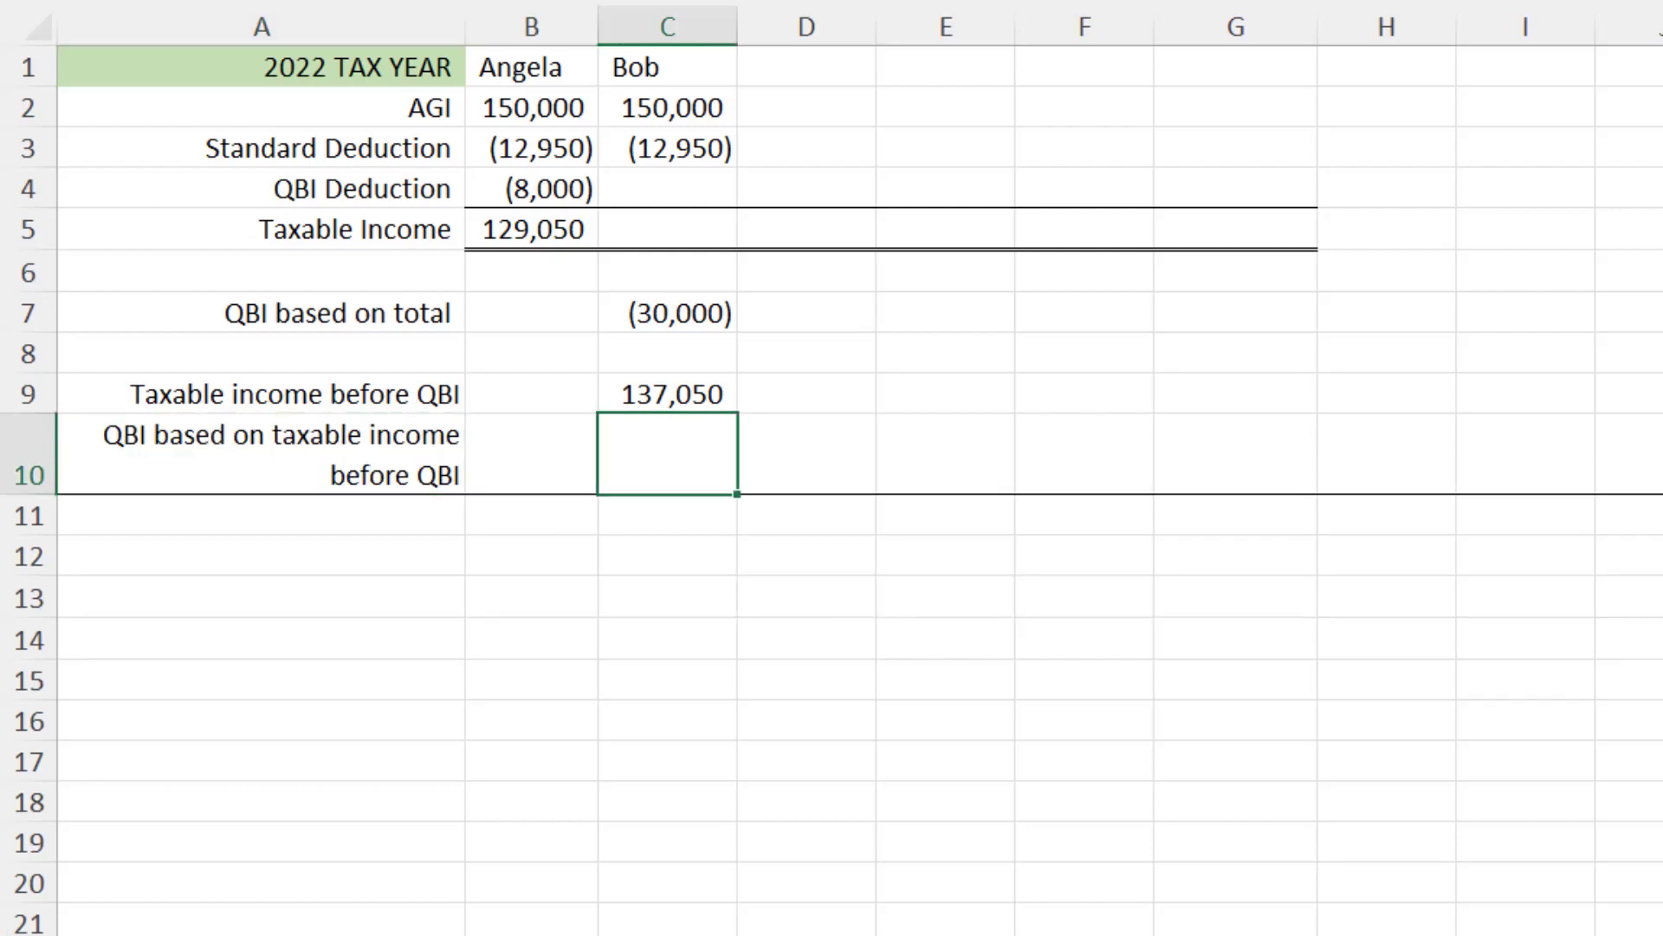
text(-C9*.2)
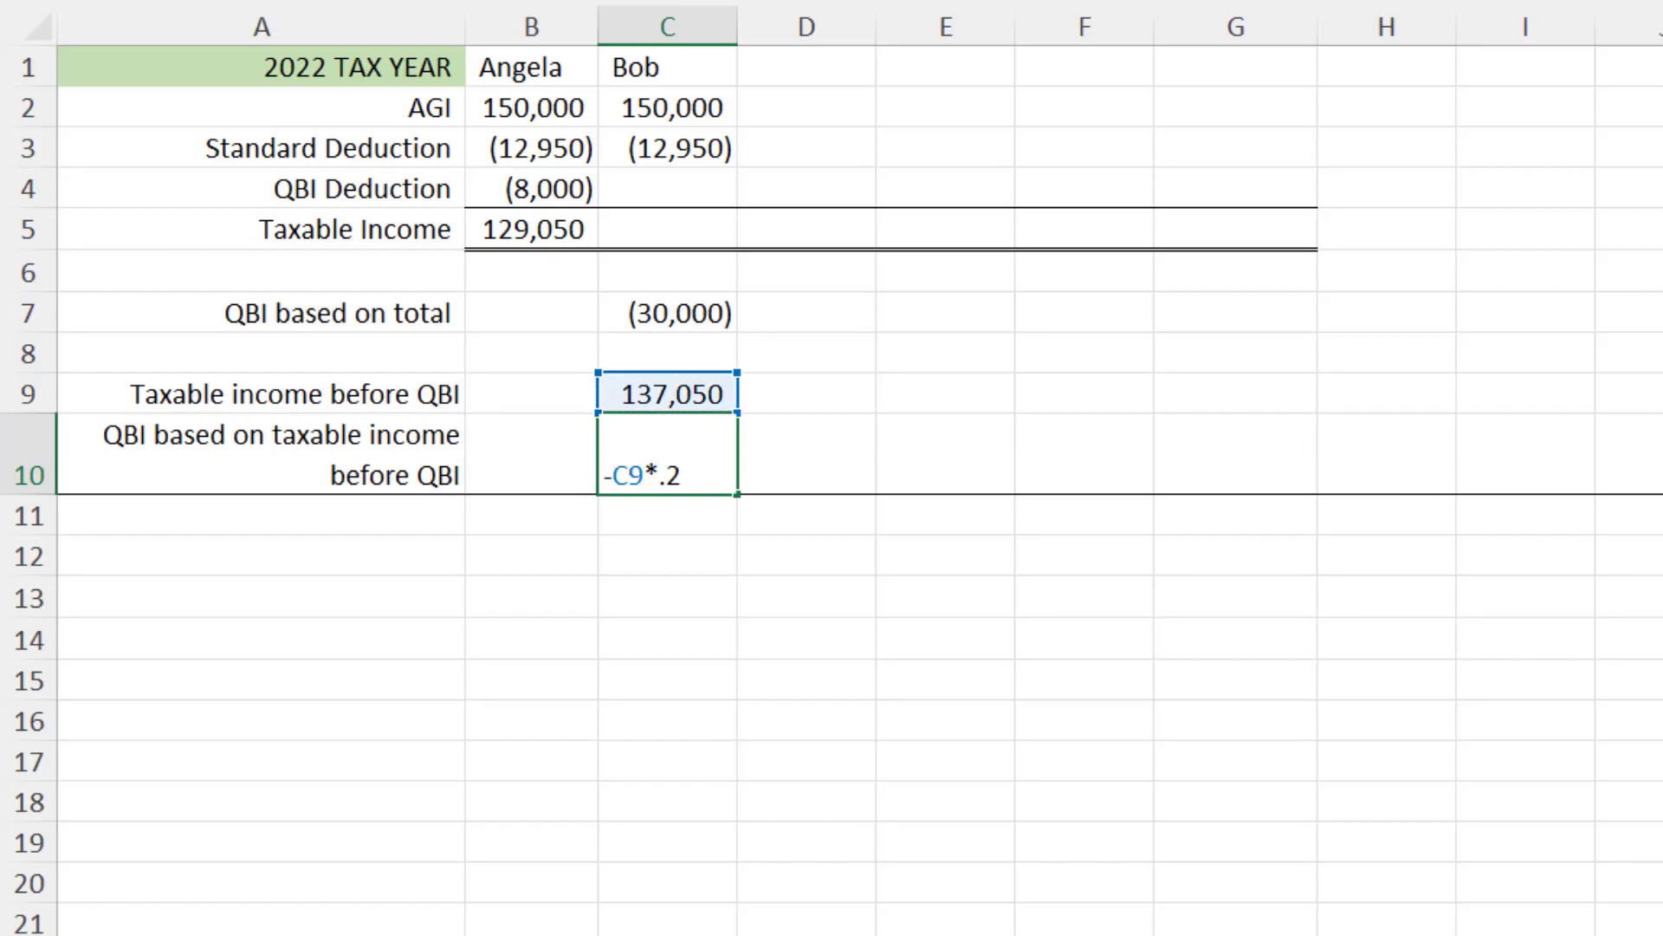
key(Return)
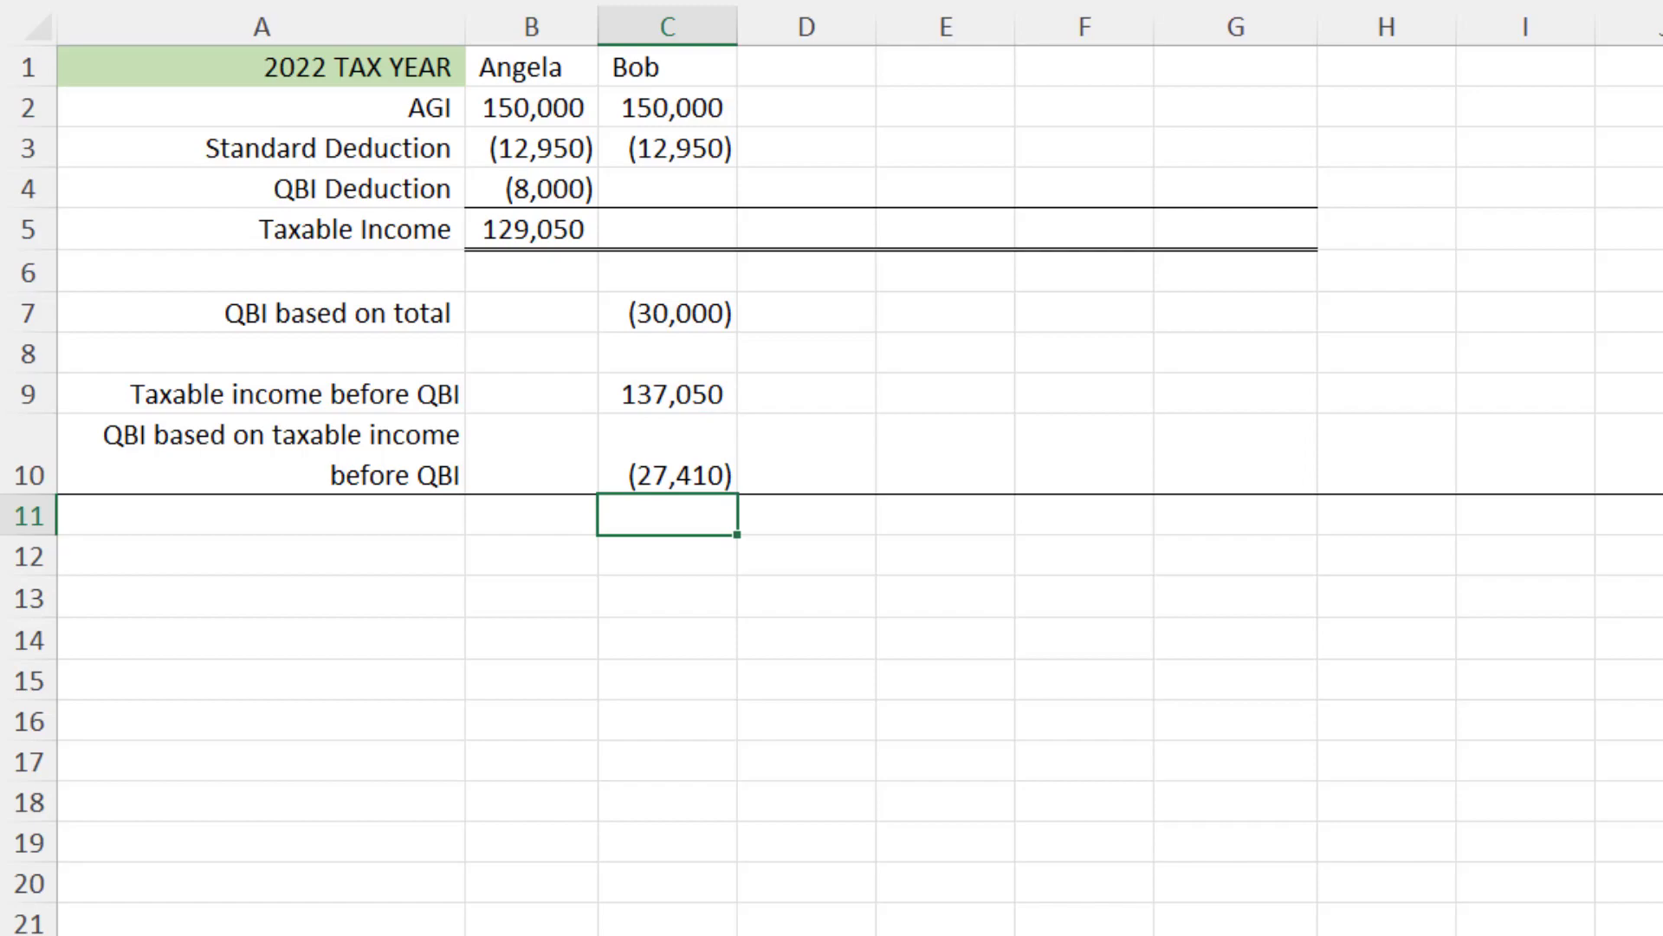
Set the second taxpayer's QBI Deduction in C4 to reference the amount based on taxable income, +C10
click(667, 188)
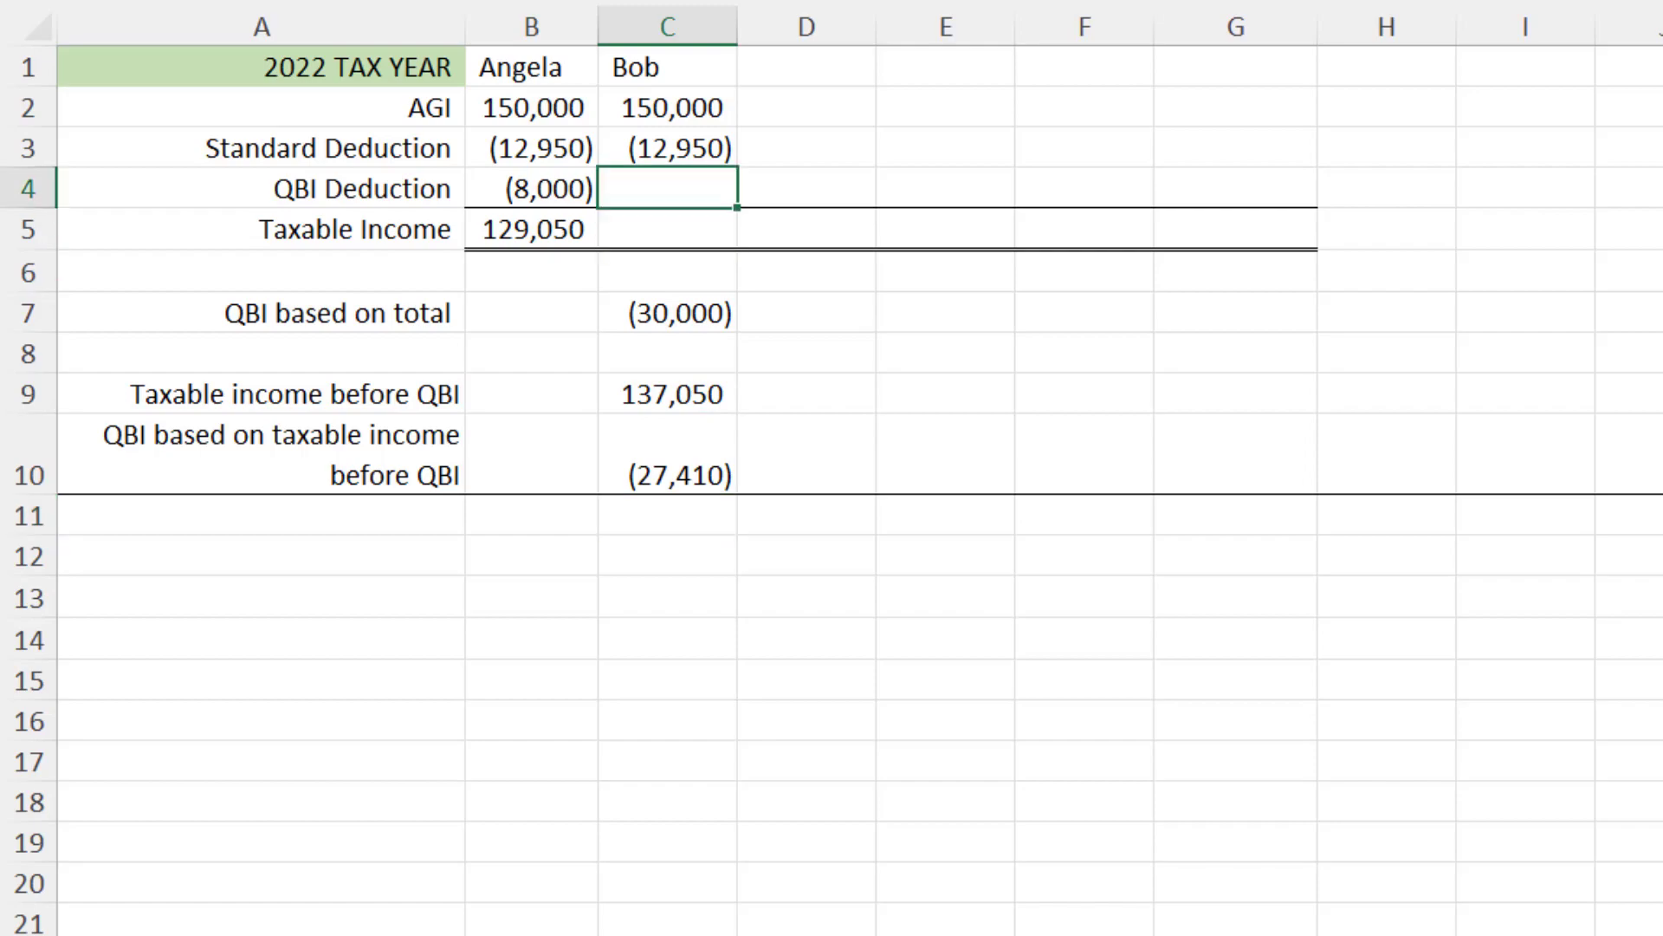
text(+)
key(Down)
key(Down)
key(Down)
key(Down)
key(Down)
key(Down)
key(Return)
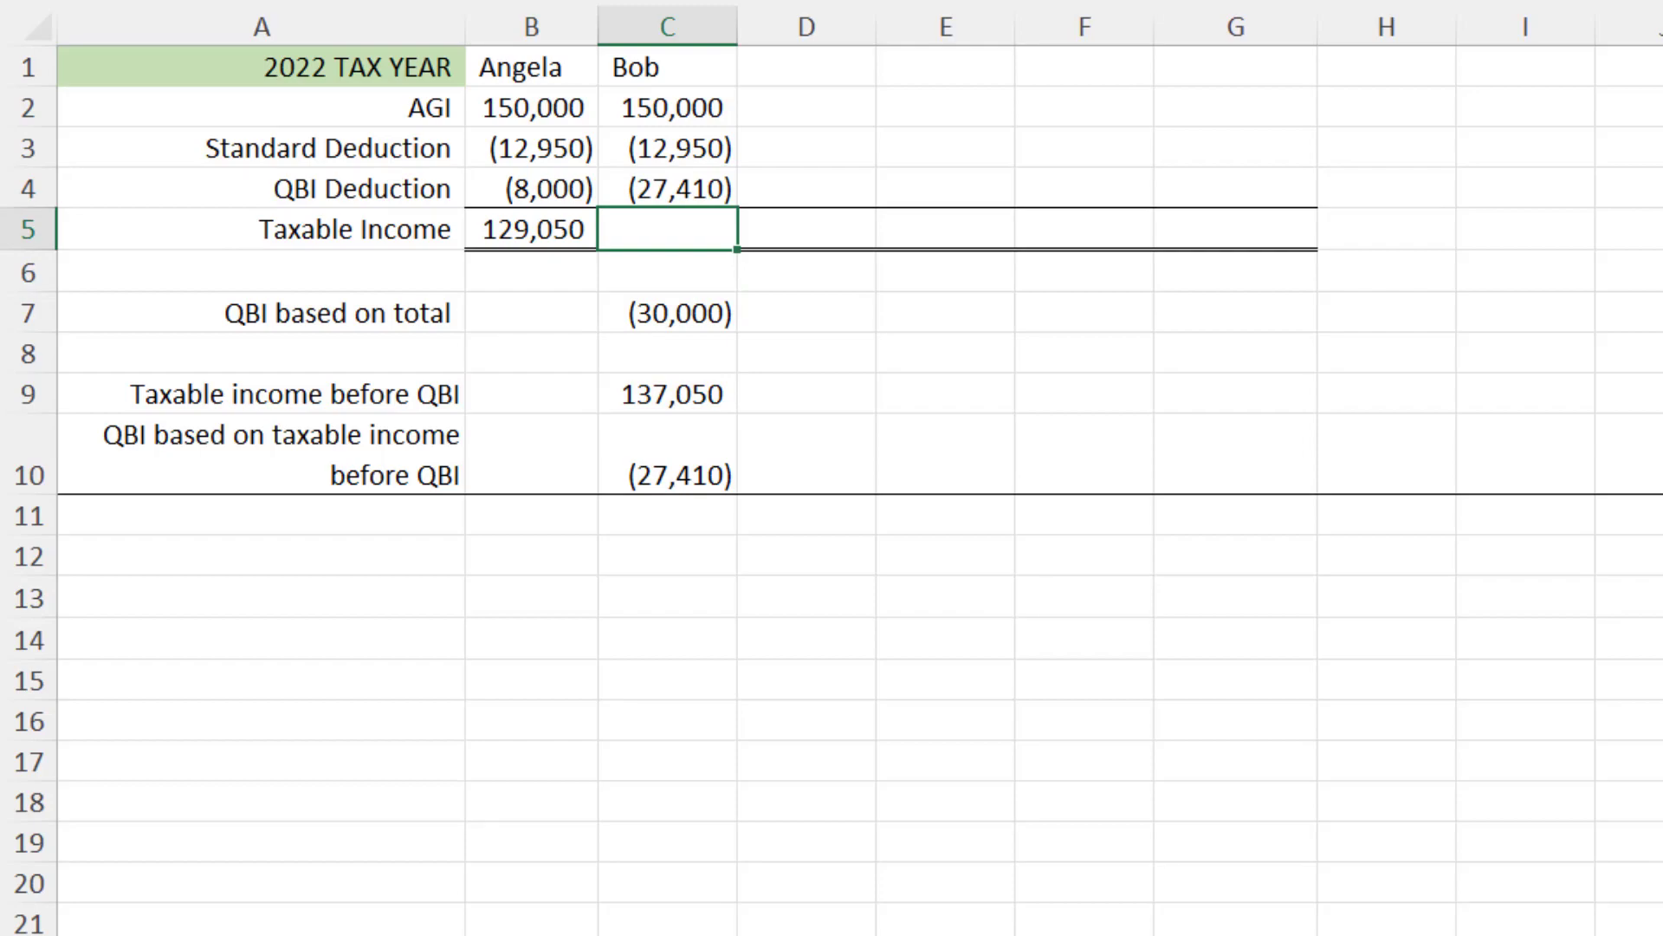
Copy the Taxable Income formula from B5 to C5 for the second taxpayer
key(Left)
key(ctrl+c)
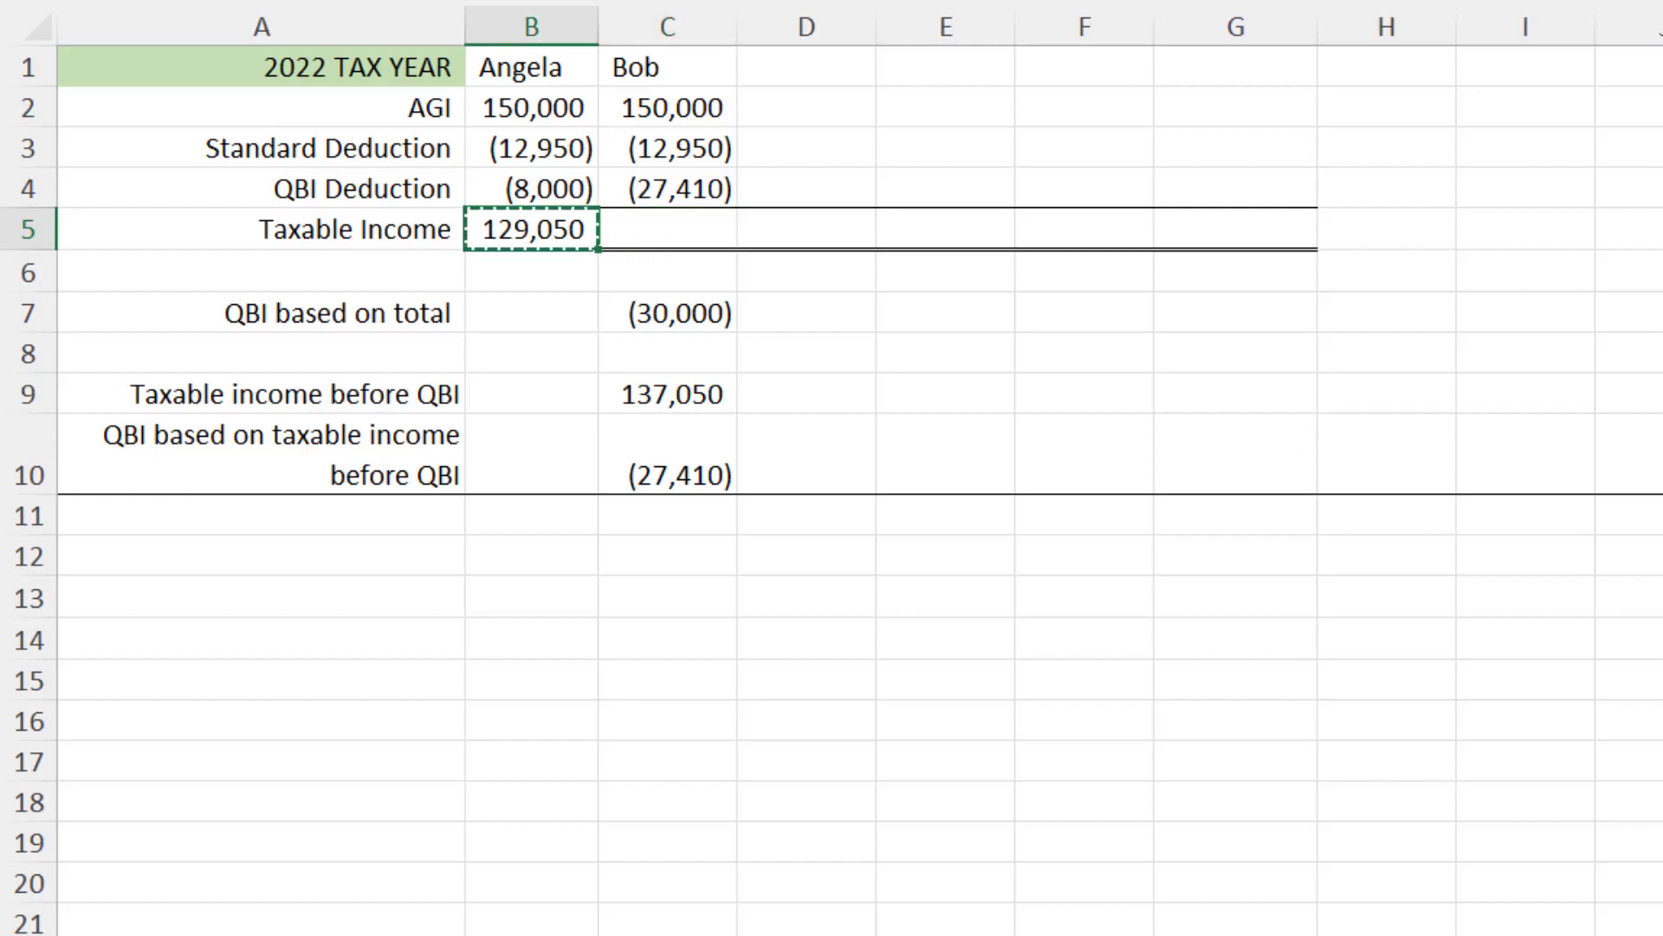
key(Right)
key(ctrl+v)
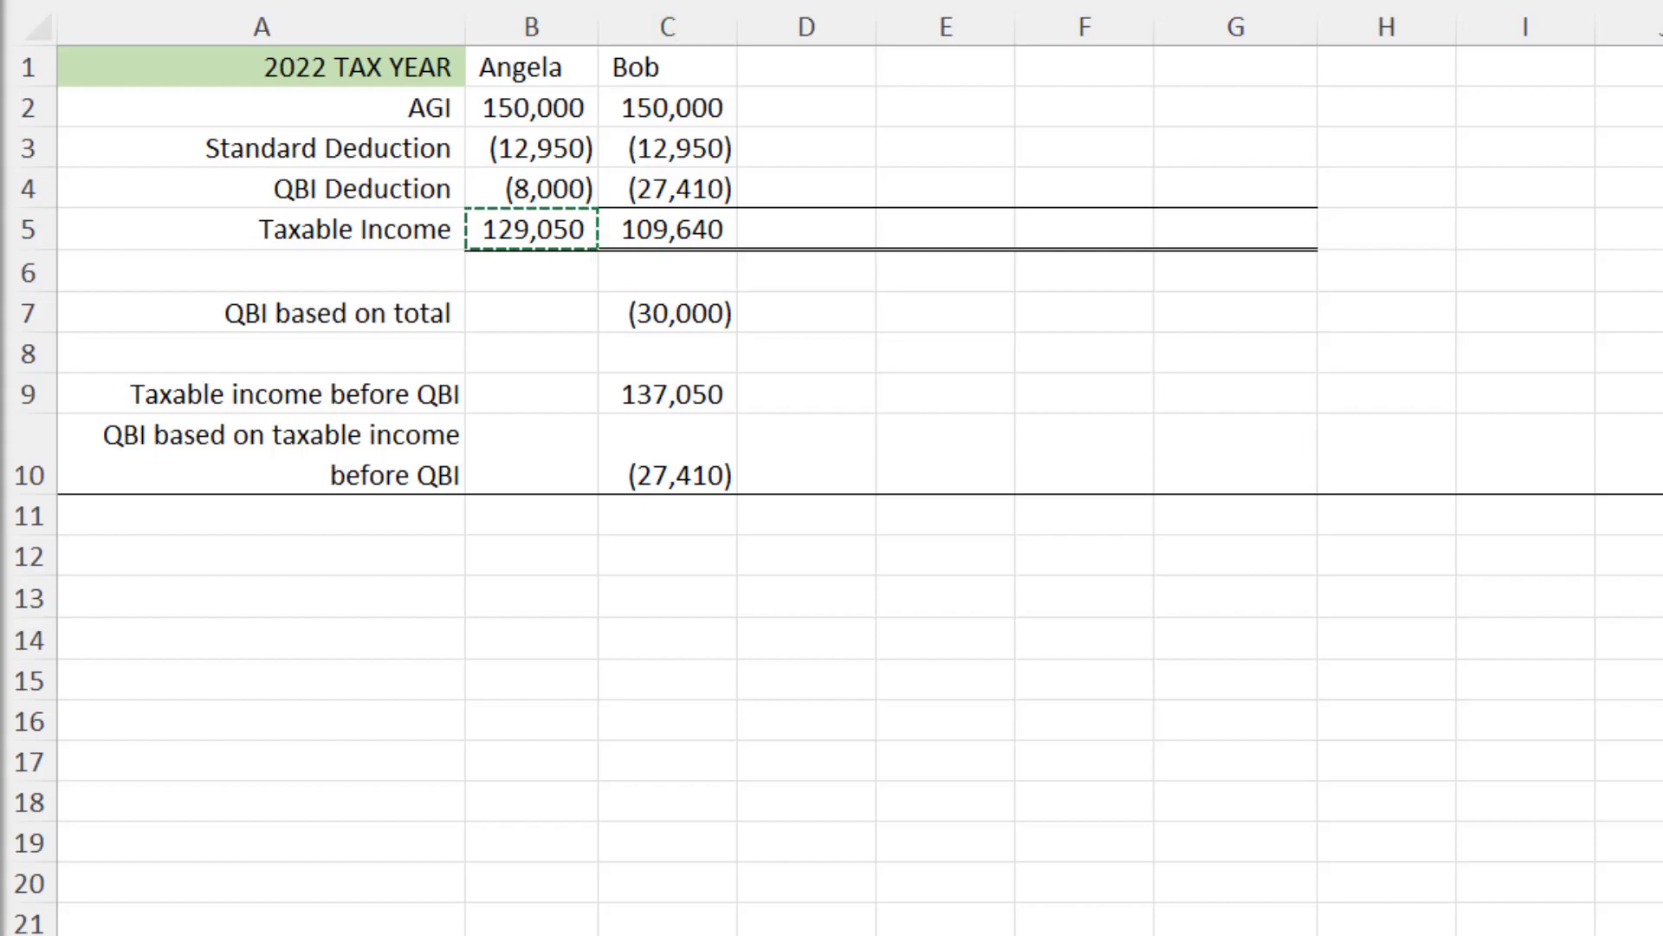
key(Escape)
Add the third taxpayer in D1:D3 with the name heading, an AGI of 150,000 and a standard deduction of (12,950)
key(alt+Tab)
key(Right)
key(ctrl+Up)
key(ctrl+v)
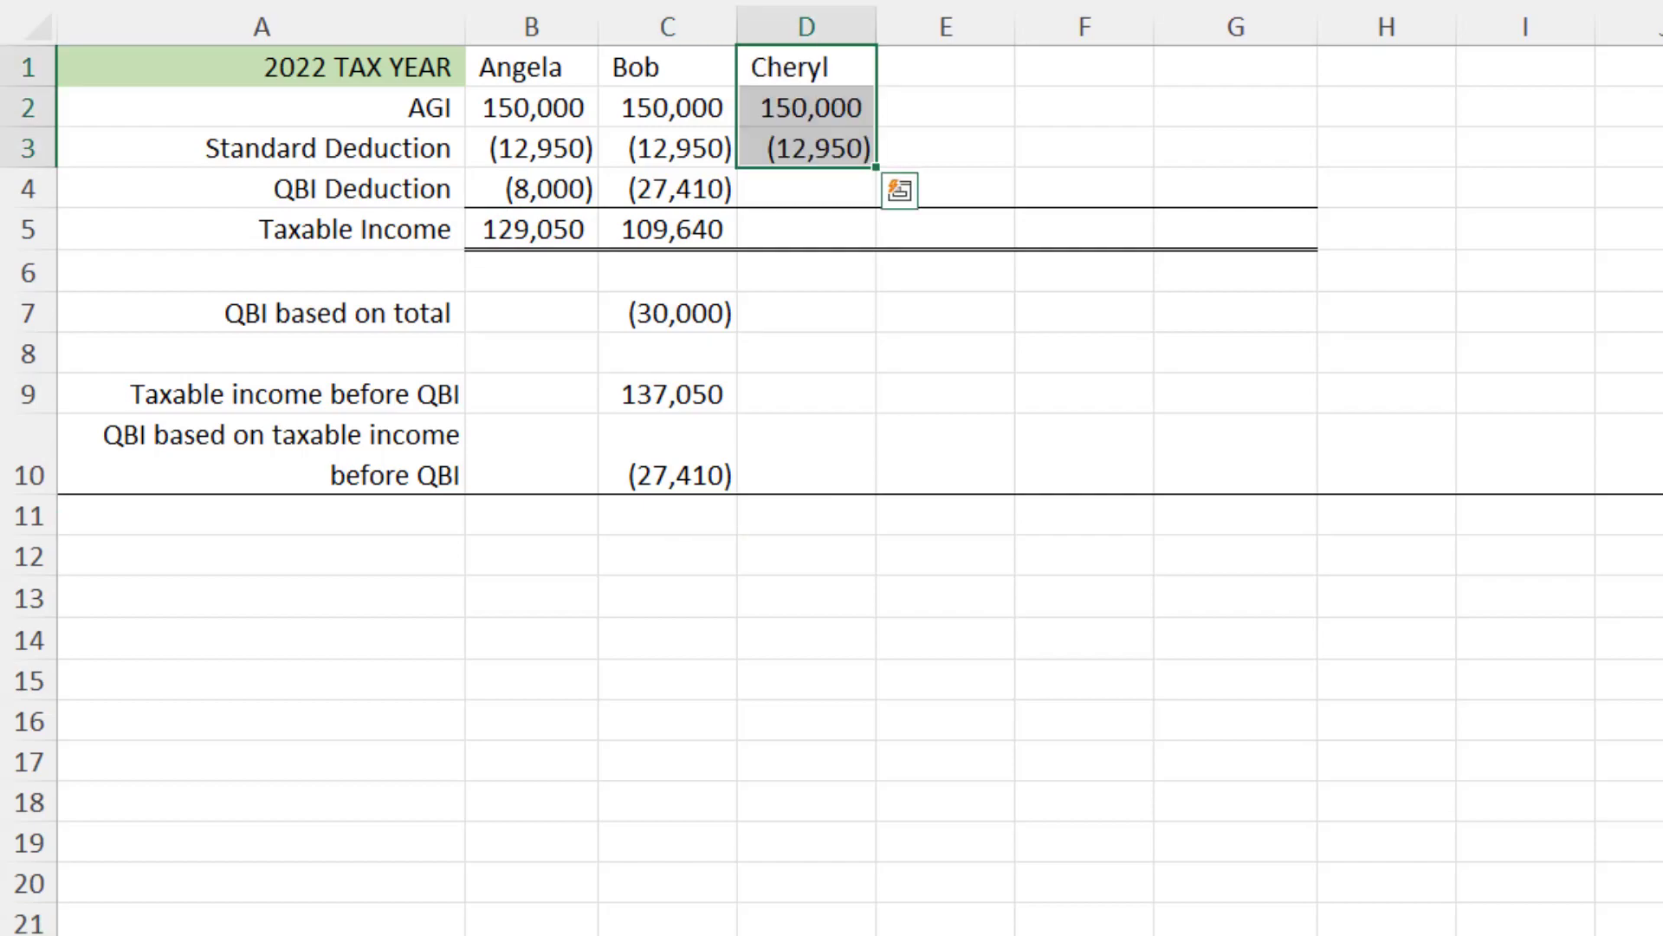
key(alt+Tab)
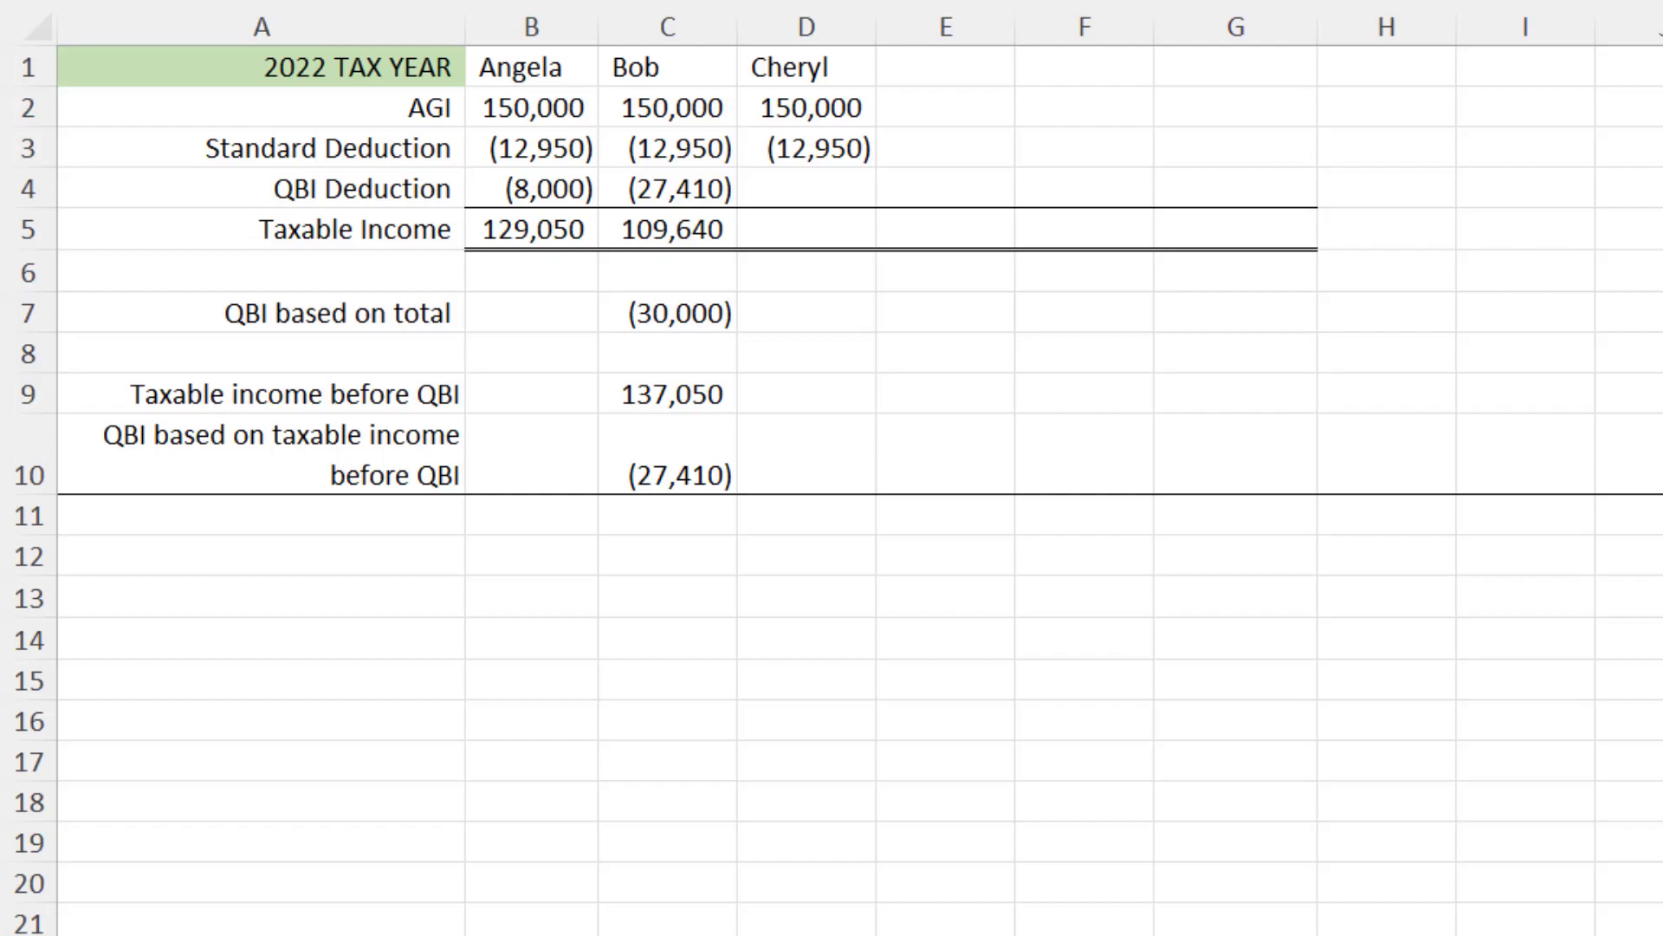
Add third-taxpayer rows 11 to 13: SE income 100,000, Less 1/2 of SETA (7,065) and Less Health Ins. (6,000)
drag(805, 67, 806, 149)
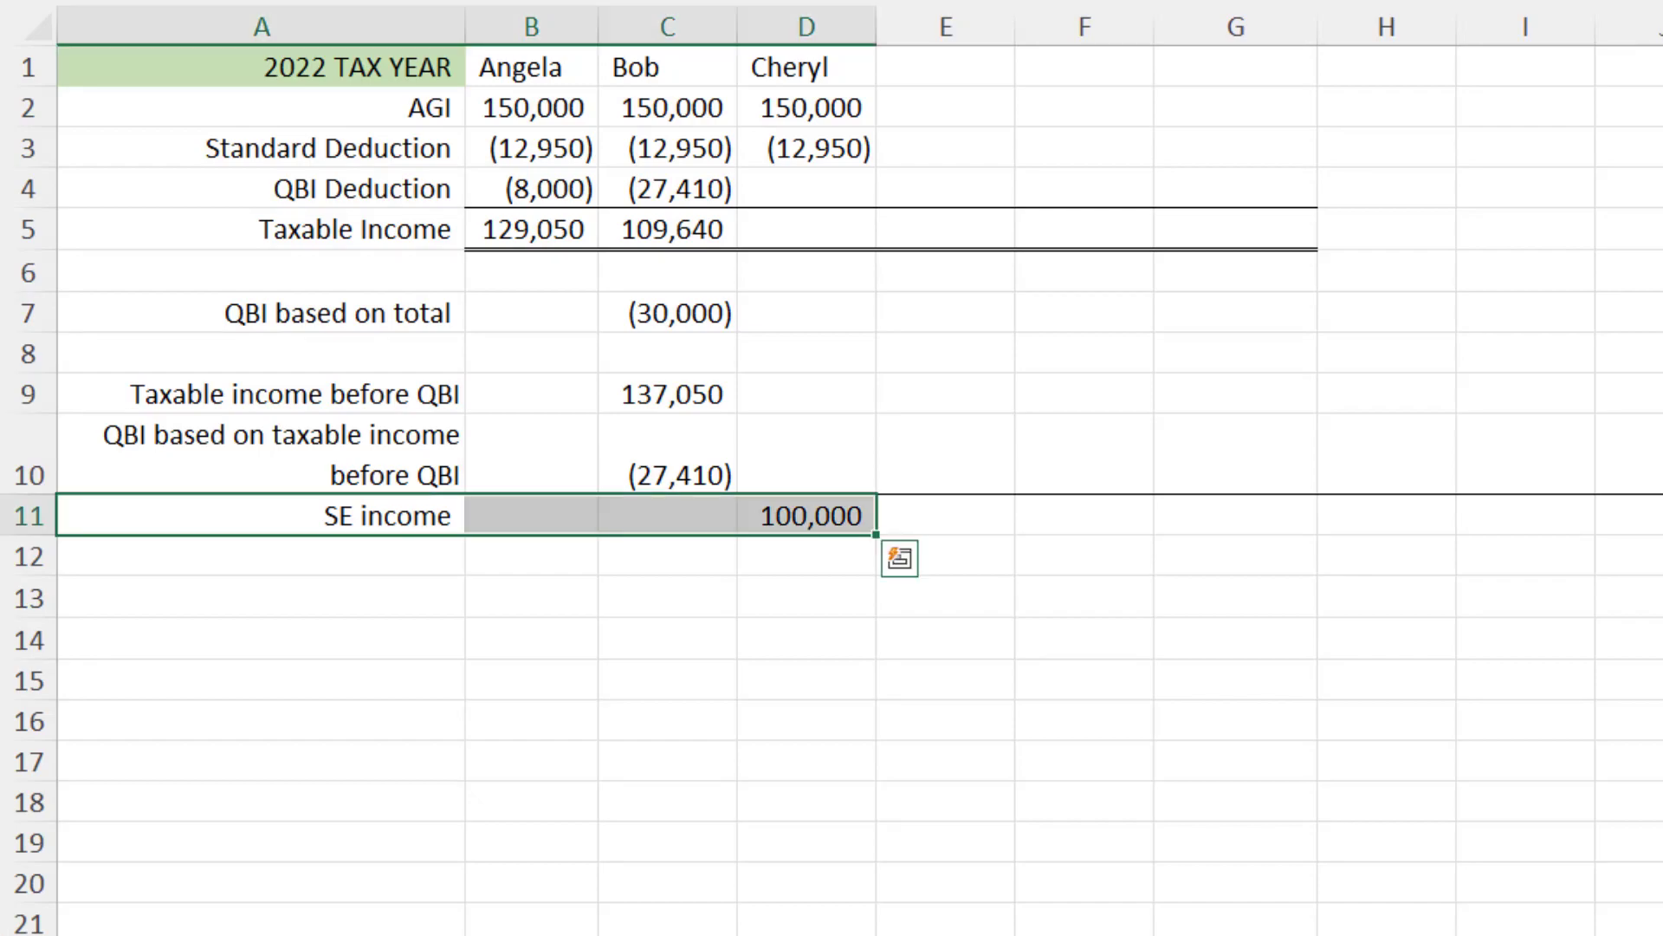
click(260, 555)
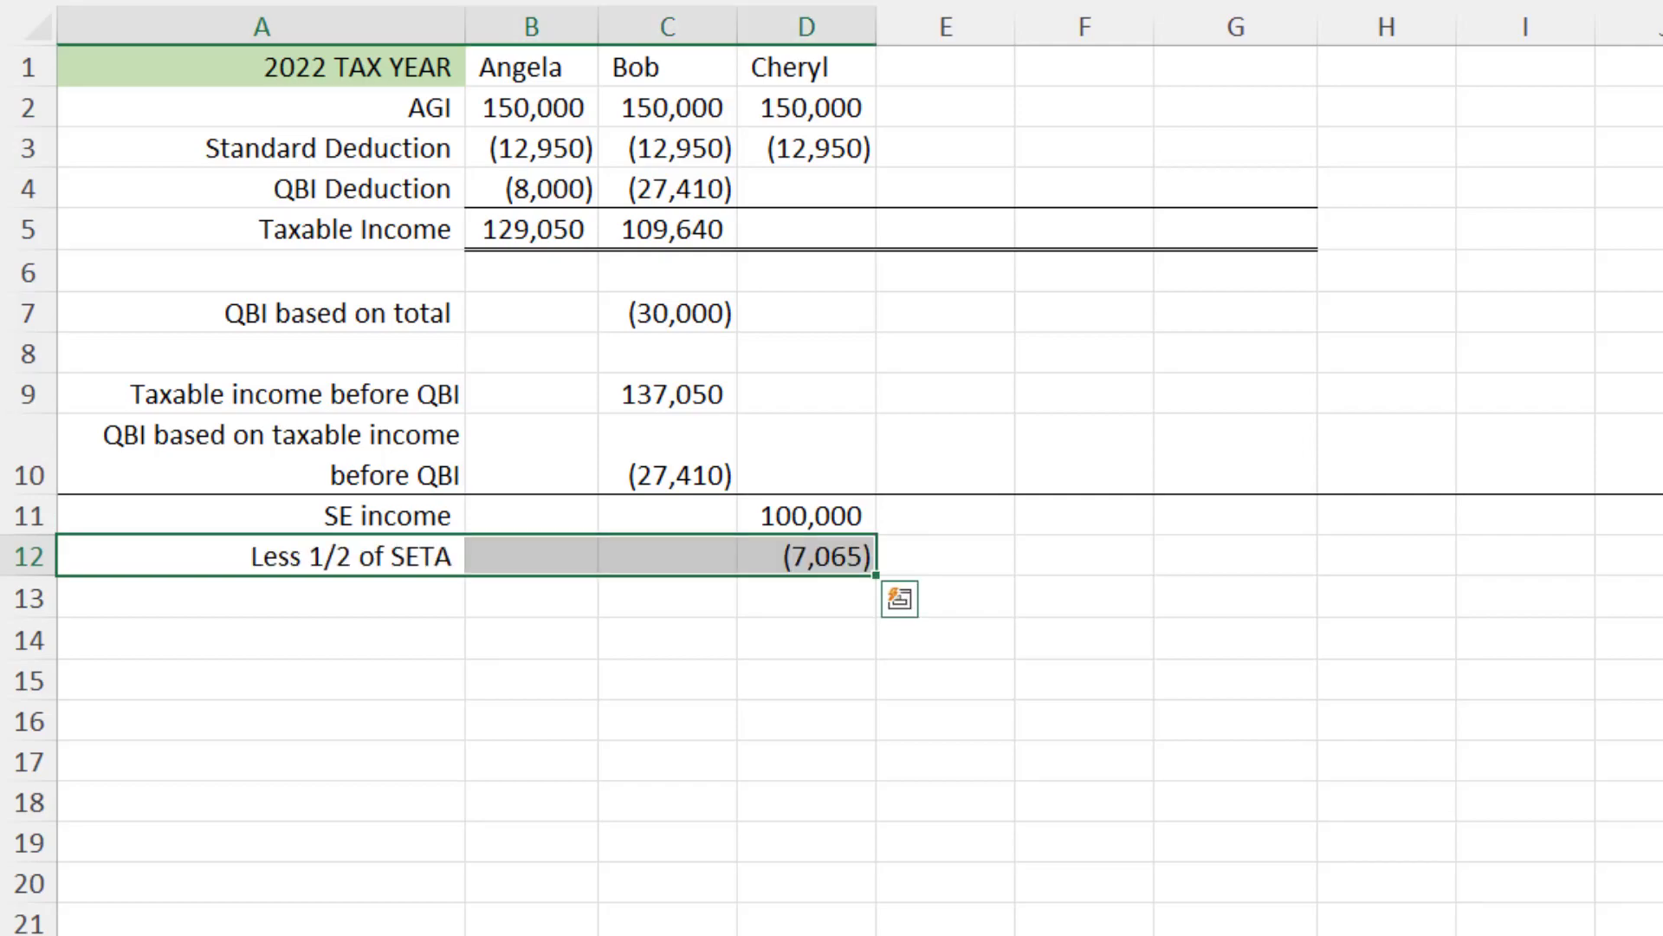
click(260, 932)
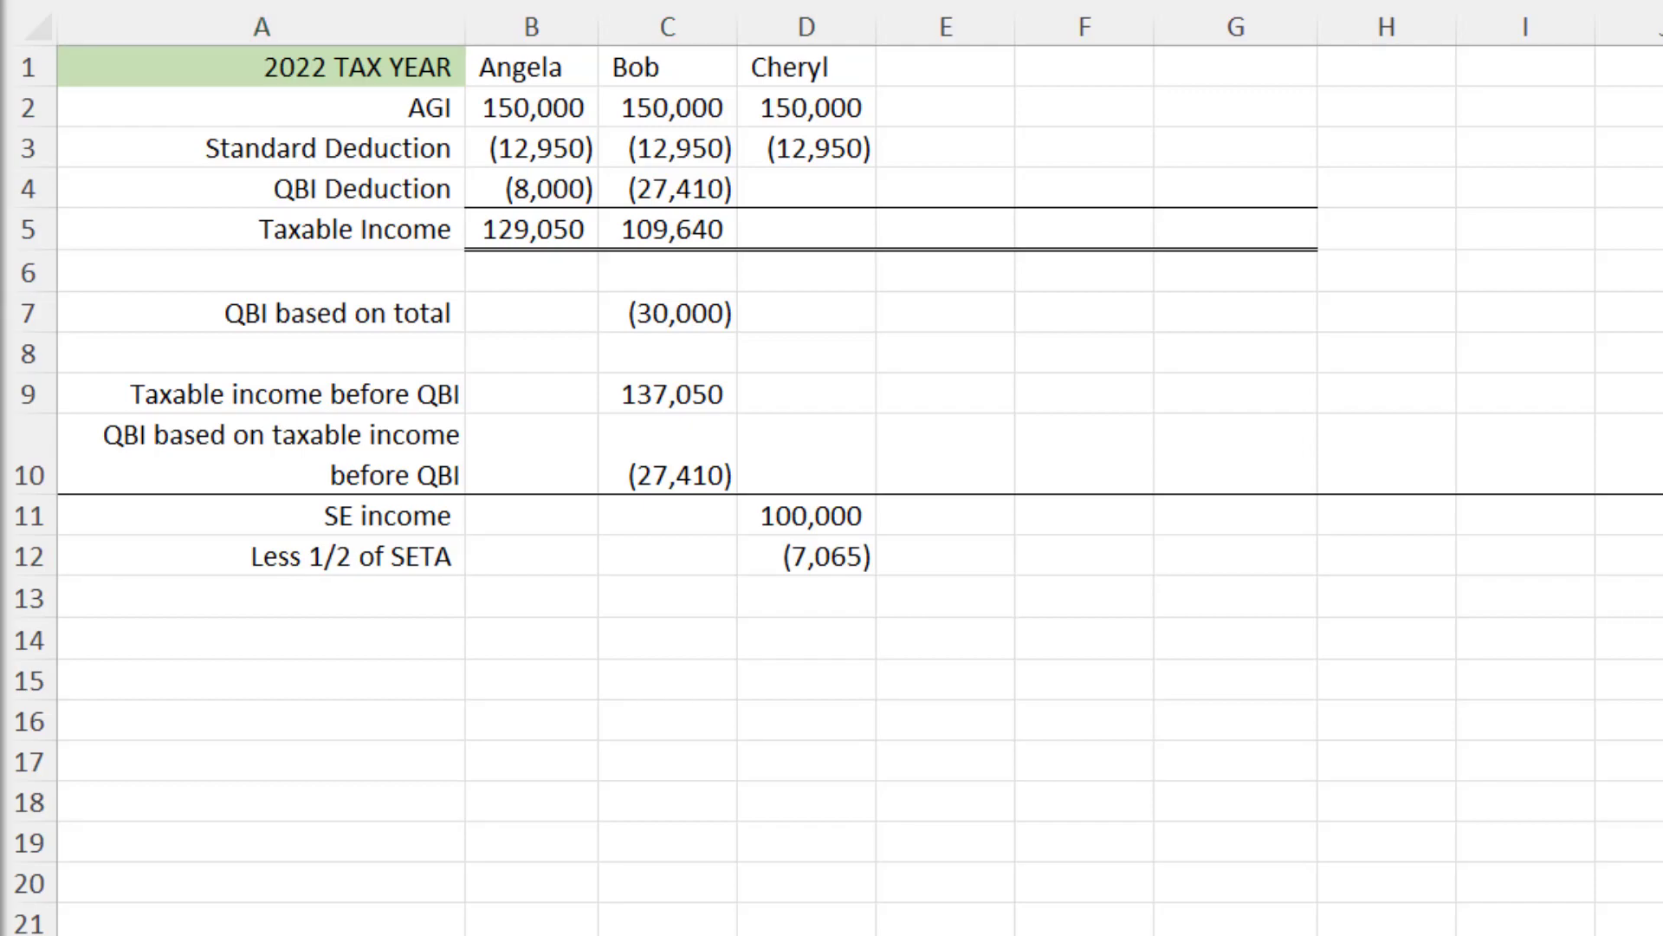
click(259, 597)
key(ctrl+v)
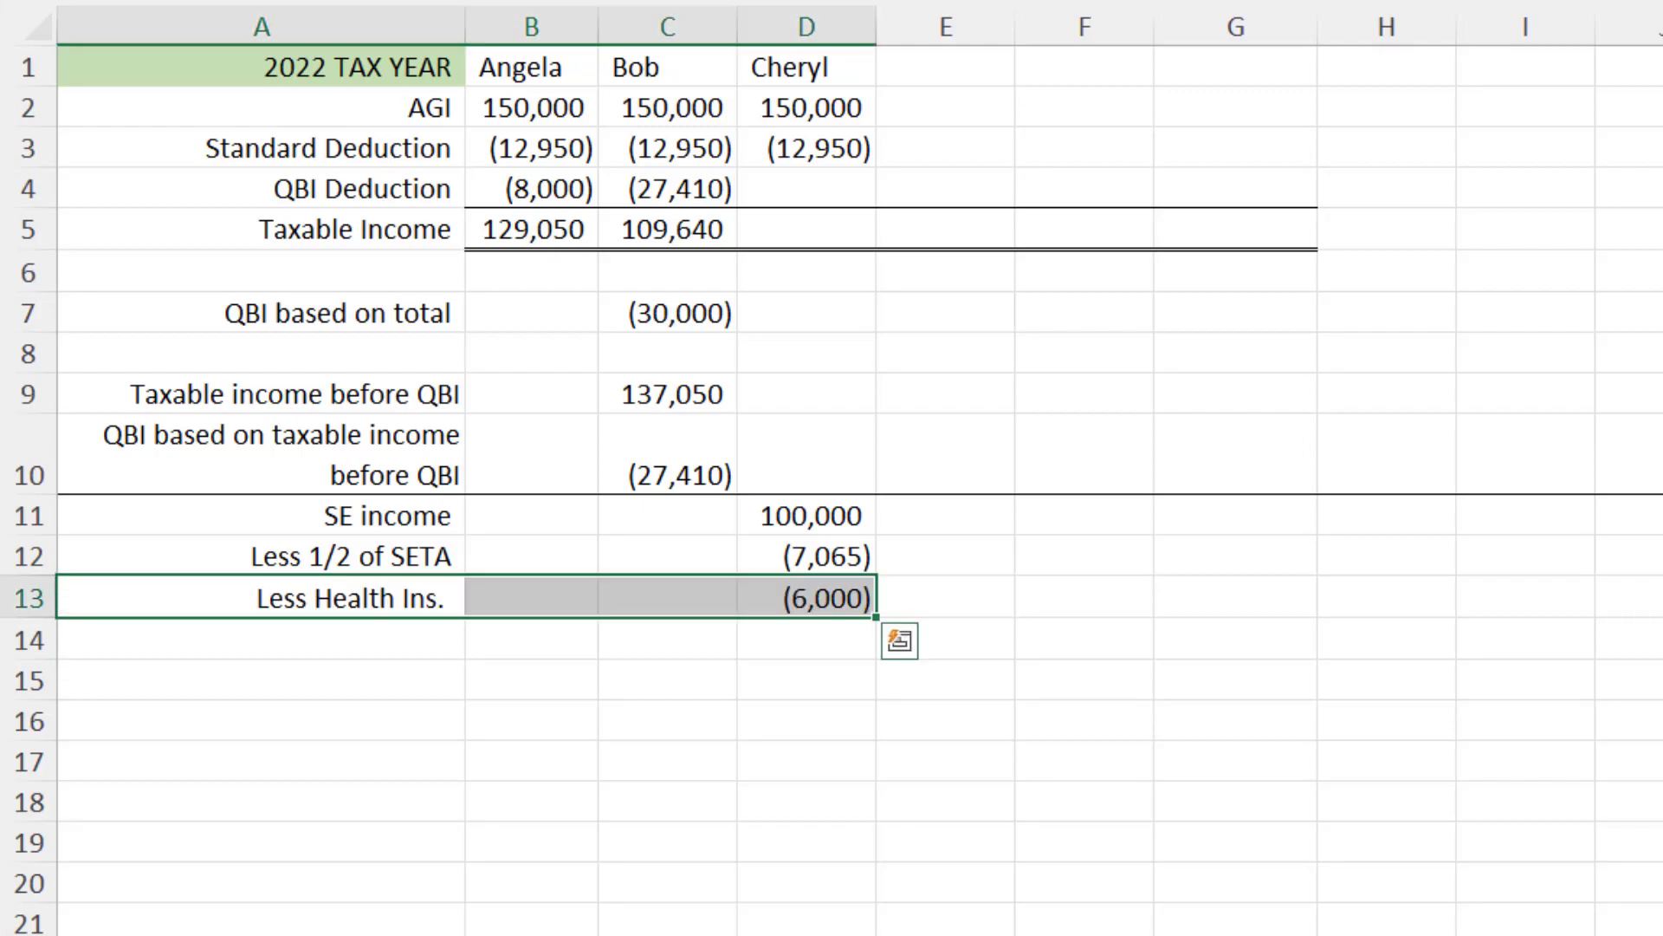
Switch to the 2021 Schedule 1 (Form 1040) PDF and look through its Part I Additional Income lines
click(260, 931)
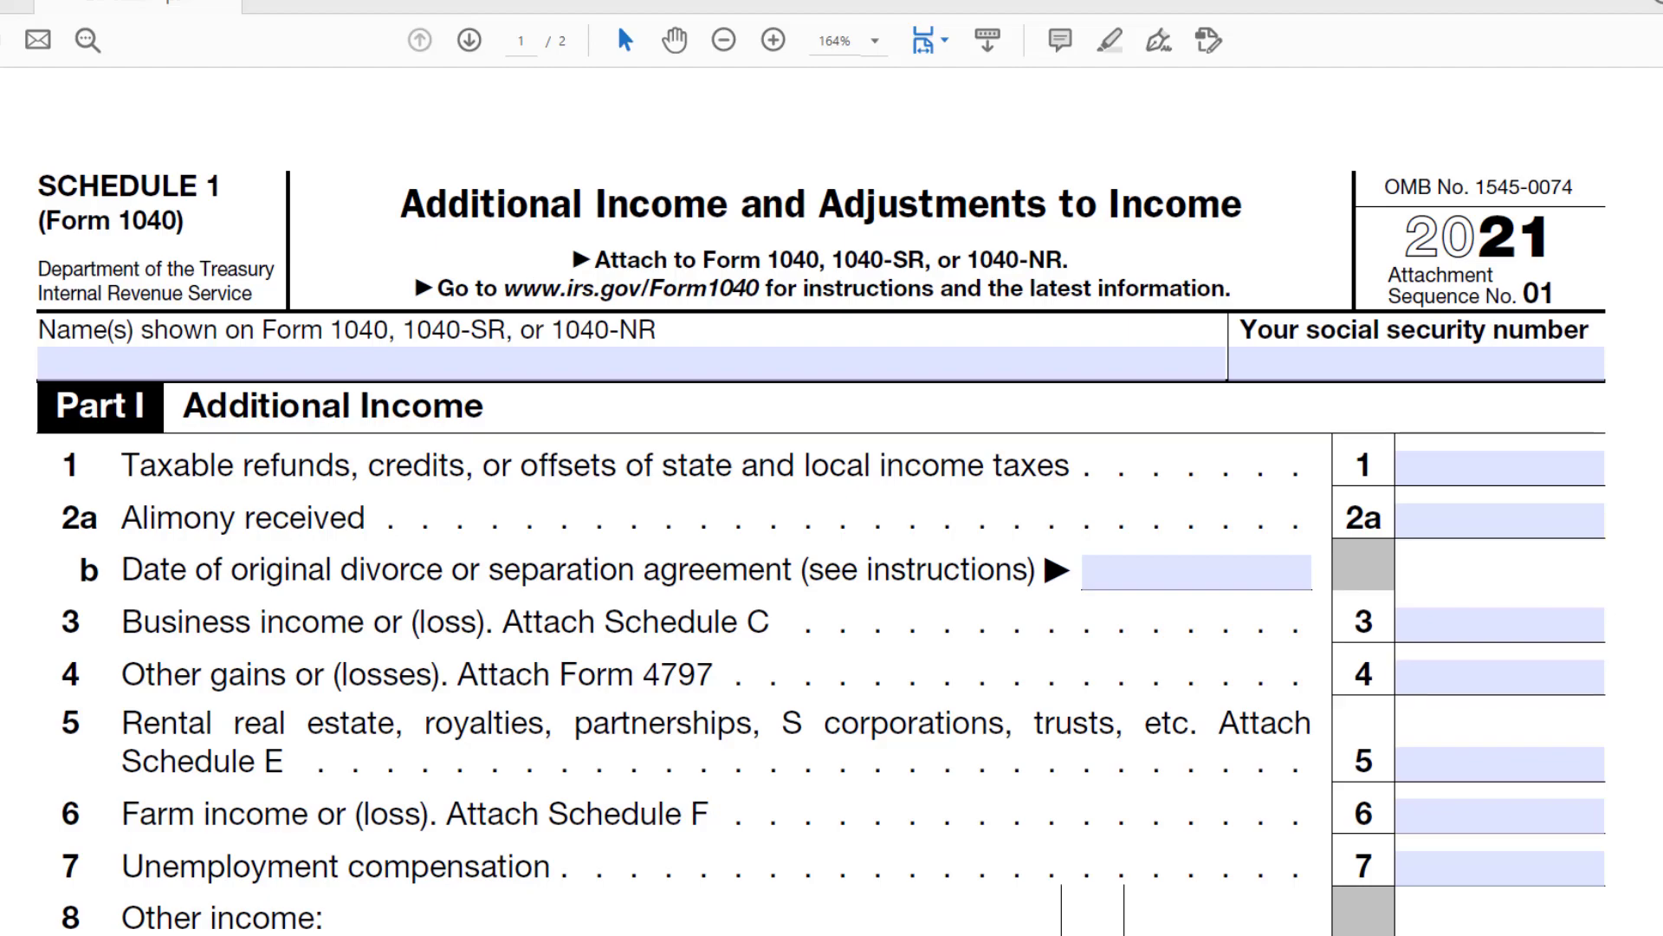
scroll(831, 503, down, 6)
scroll(832, 503, down, 18)
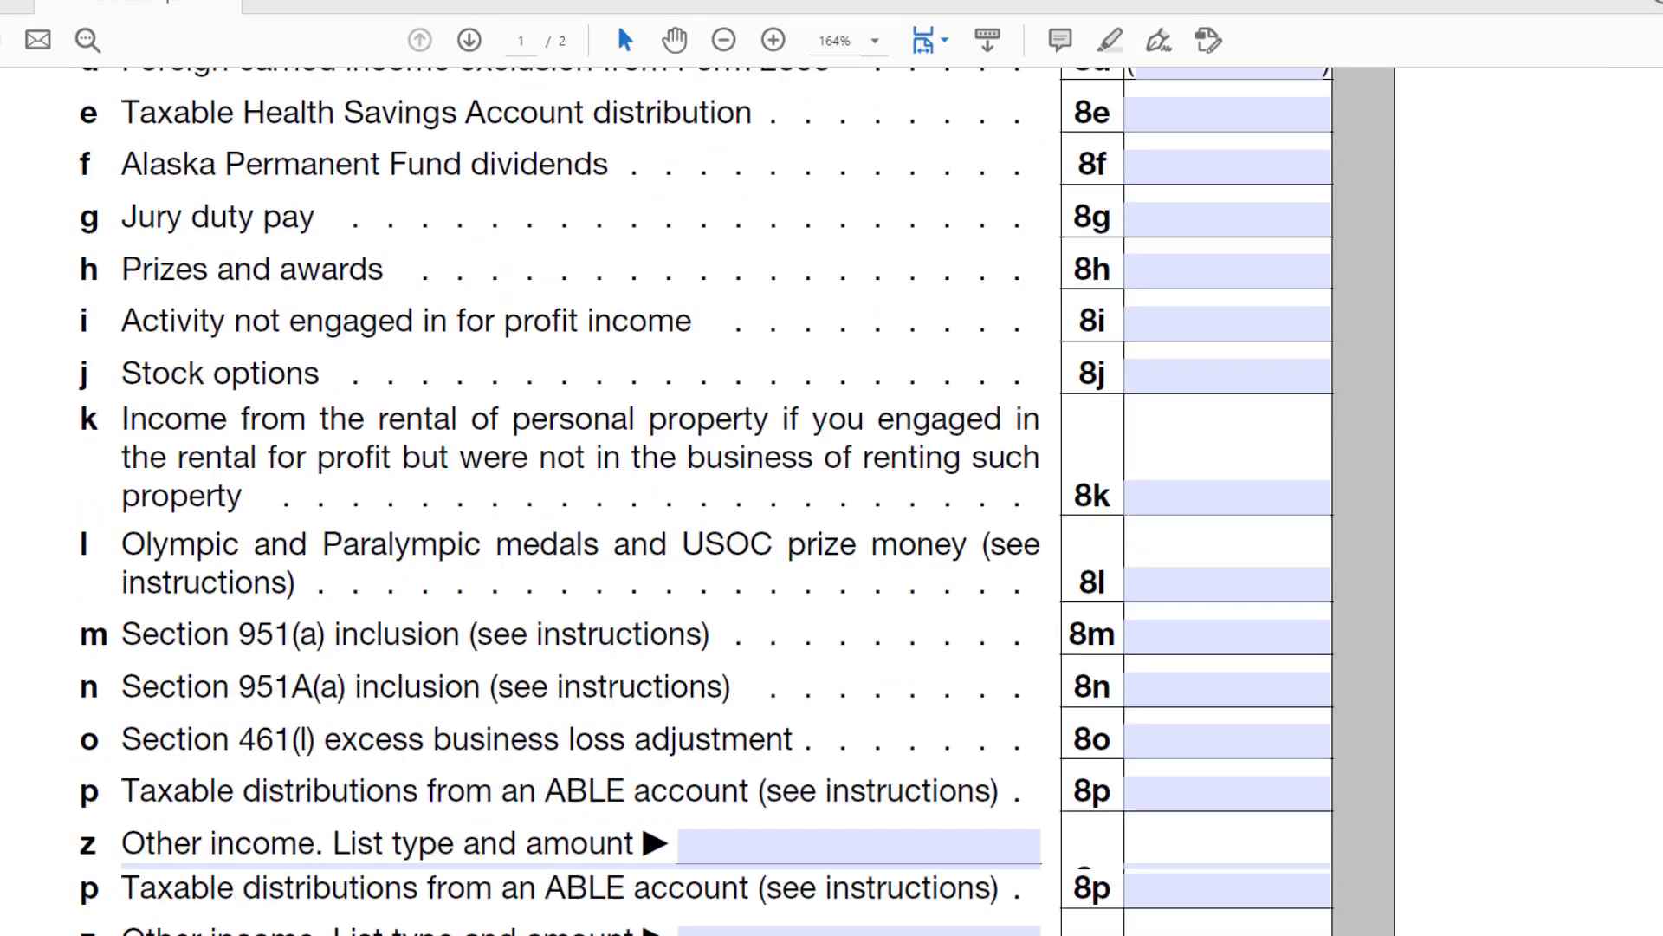
scroll(831, 502, down, 3)
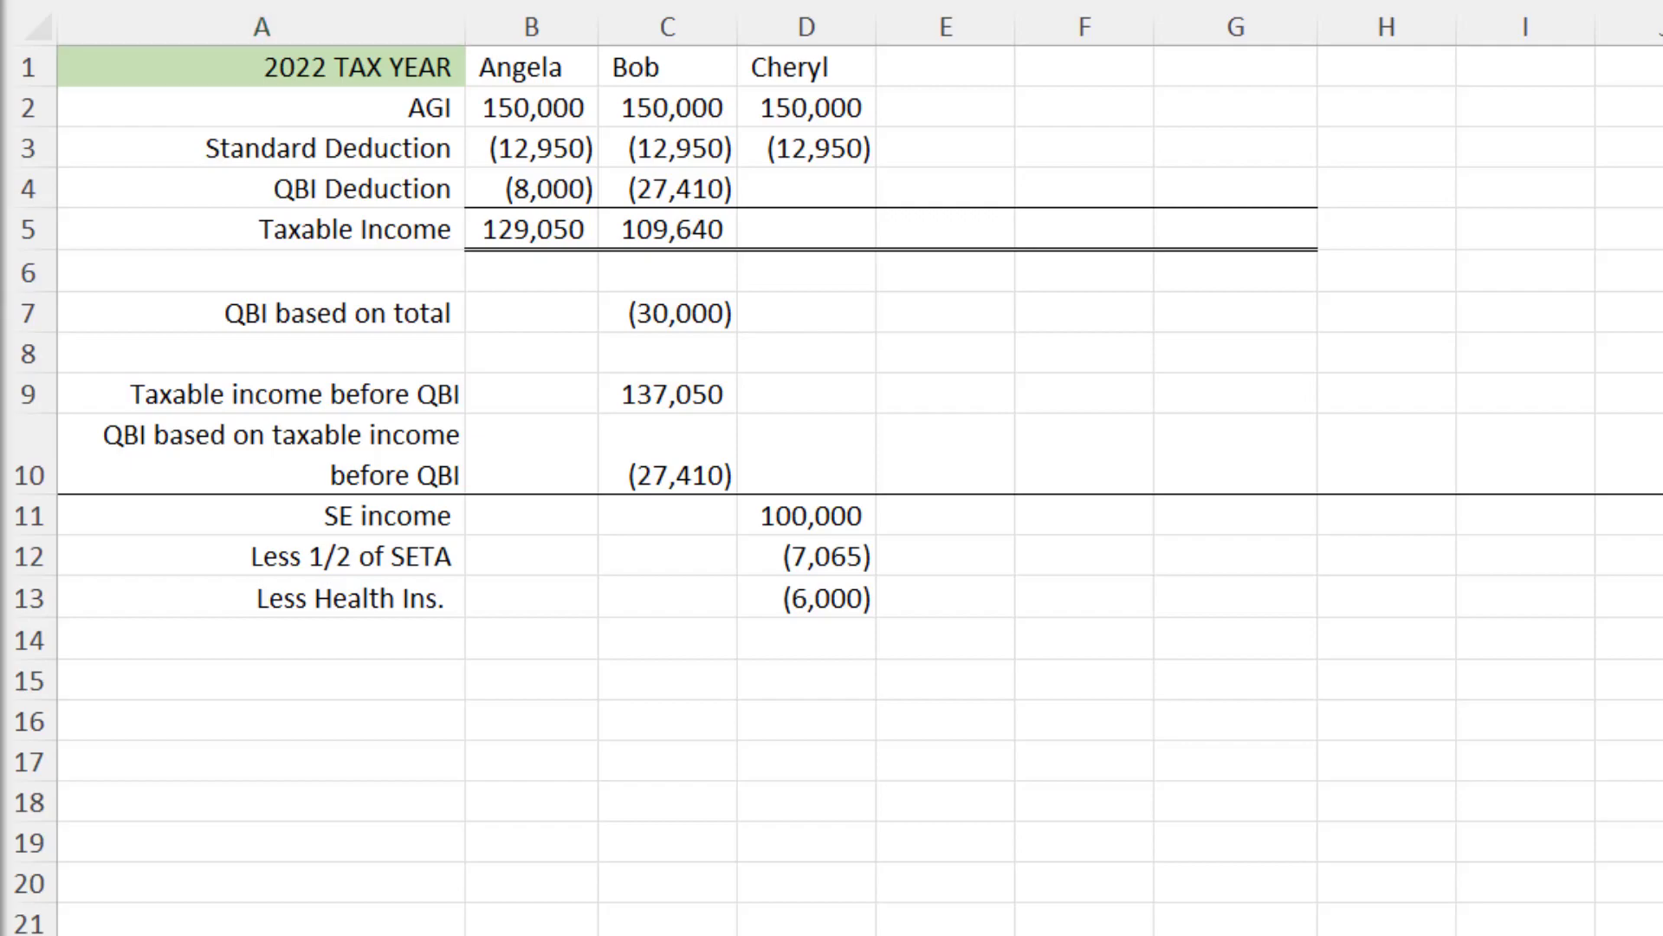
Return to the worksheet and add the QBI row in row 15 with 86,935 for the third taxpayer
key(alt+Tab)
click(261, 680)
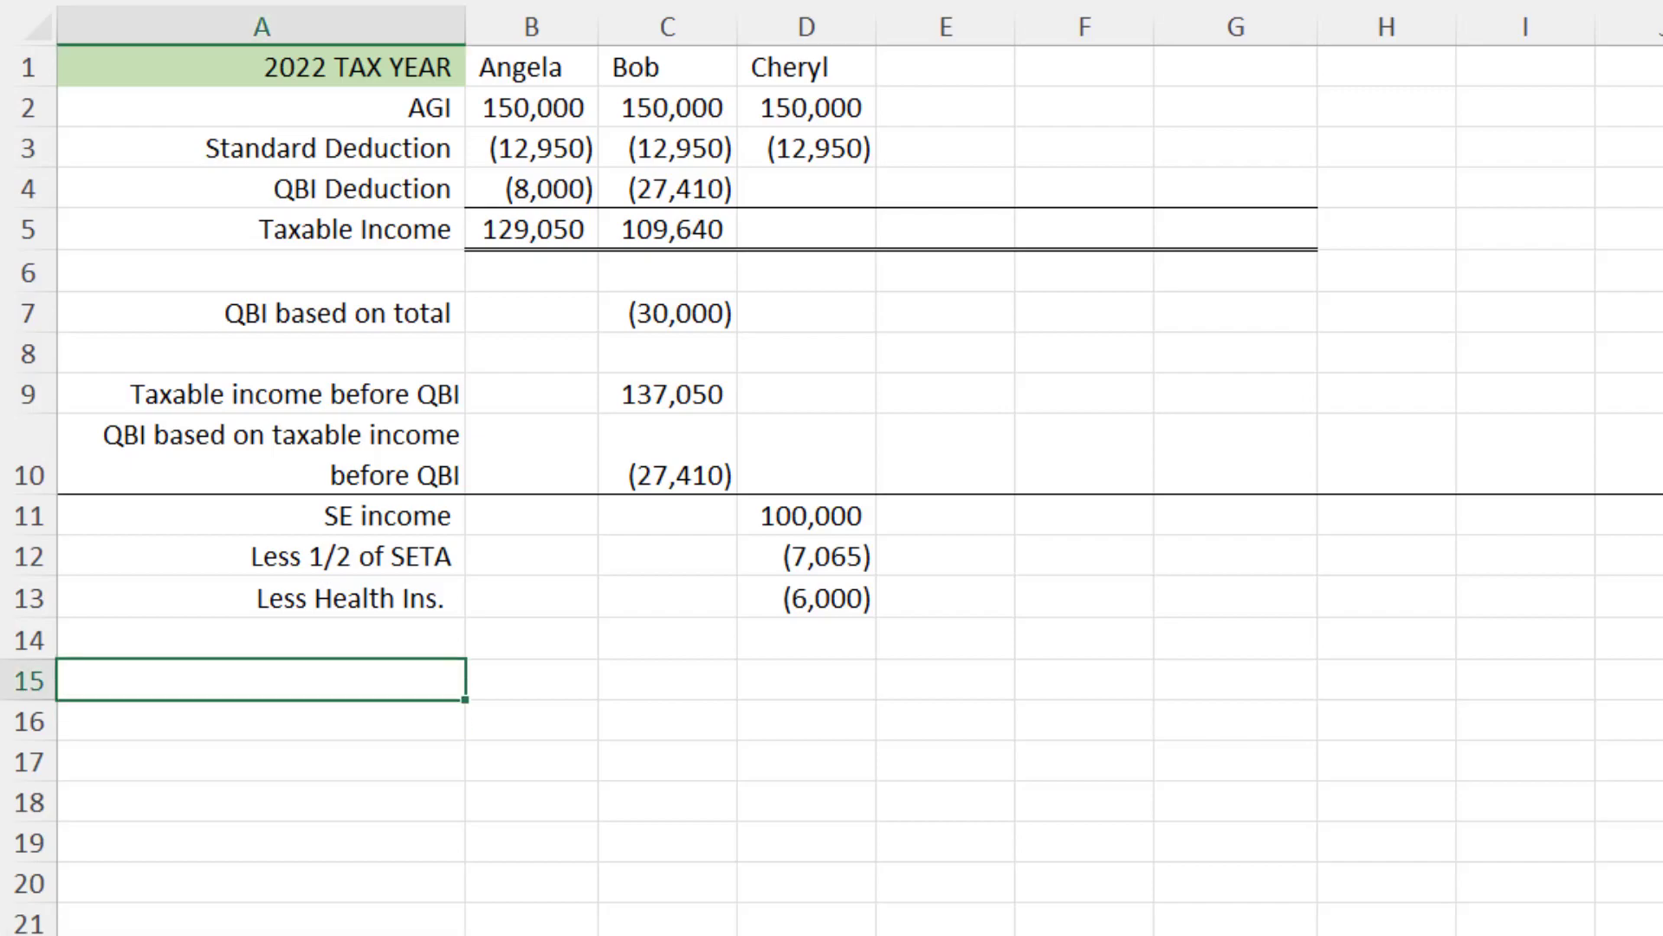
key(ctrl+z)
click(261, 928)
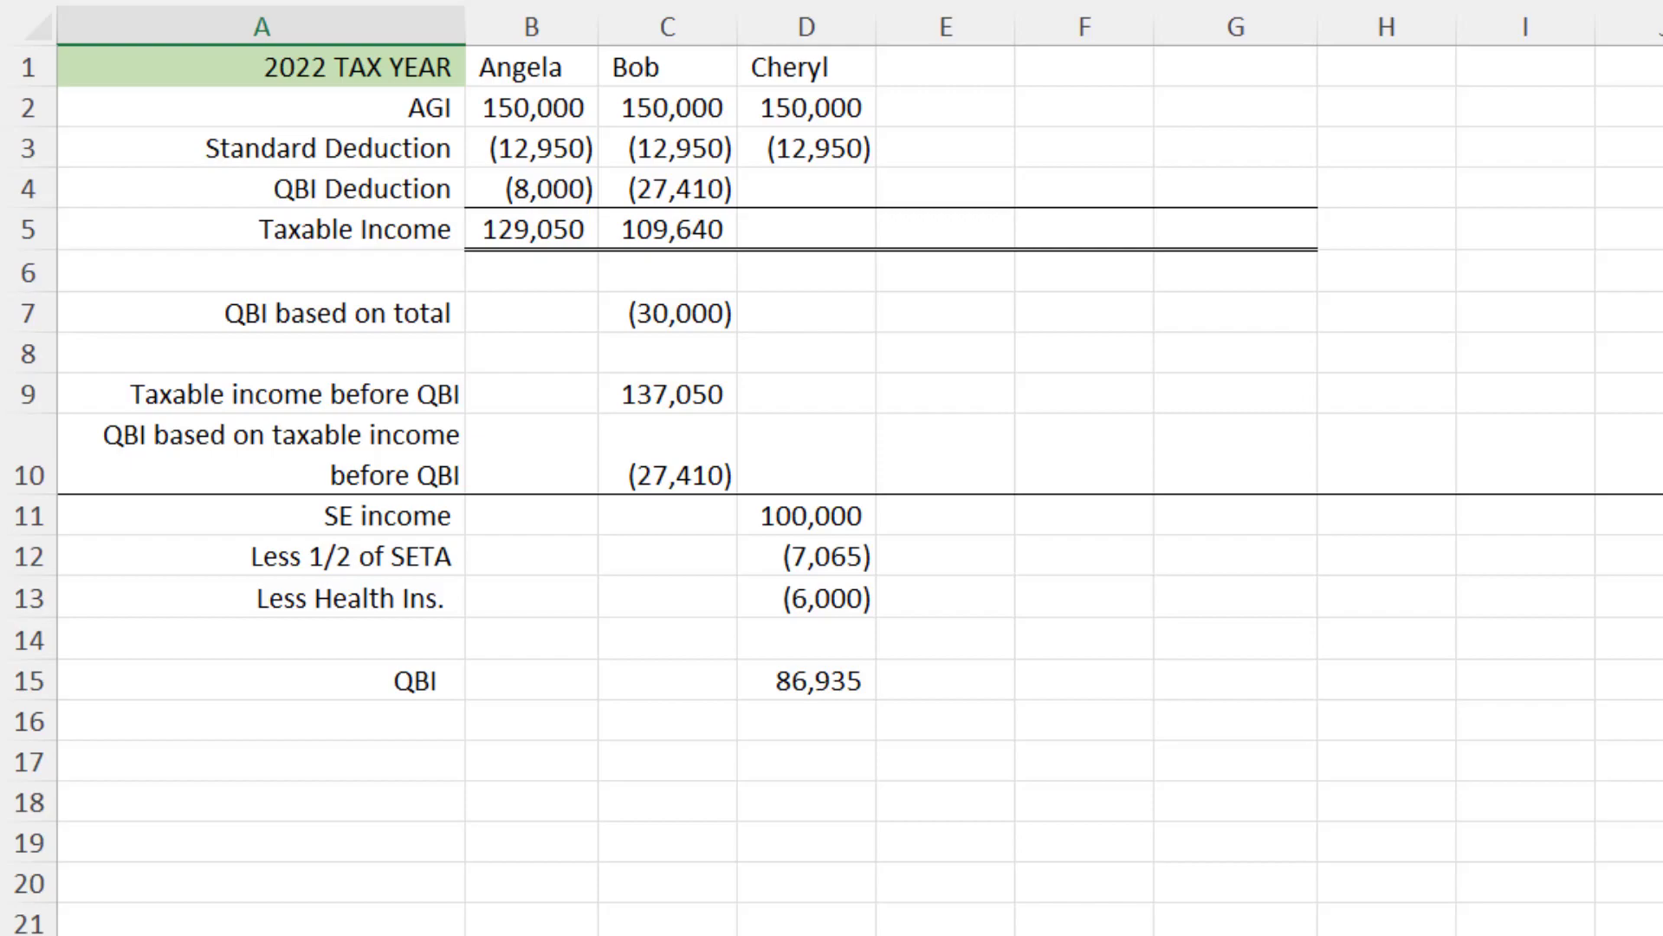
Calculate the third taxpayer's QBI based on total in D7 as -D15*.2
click(806, 311)
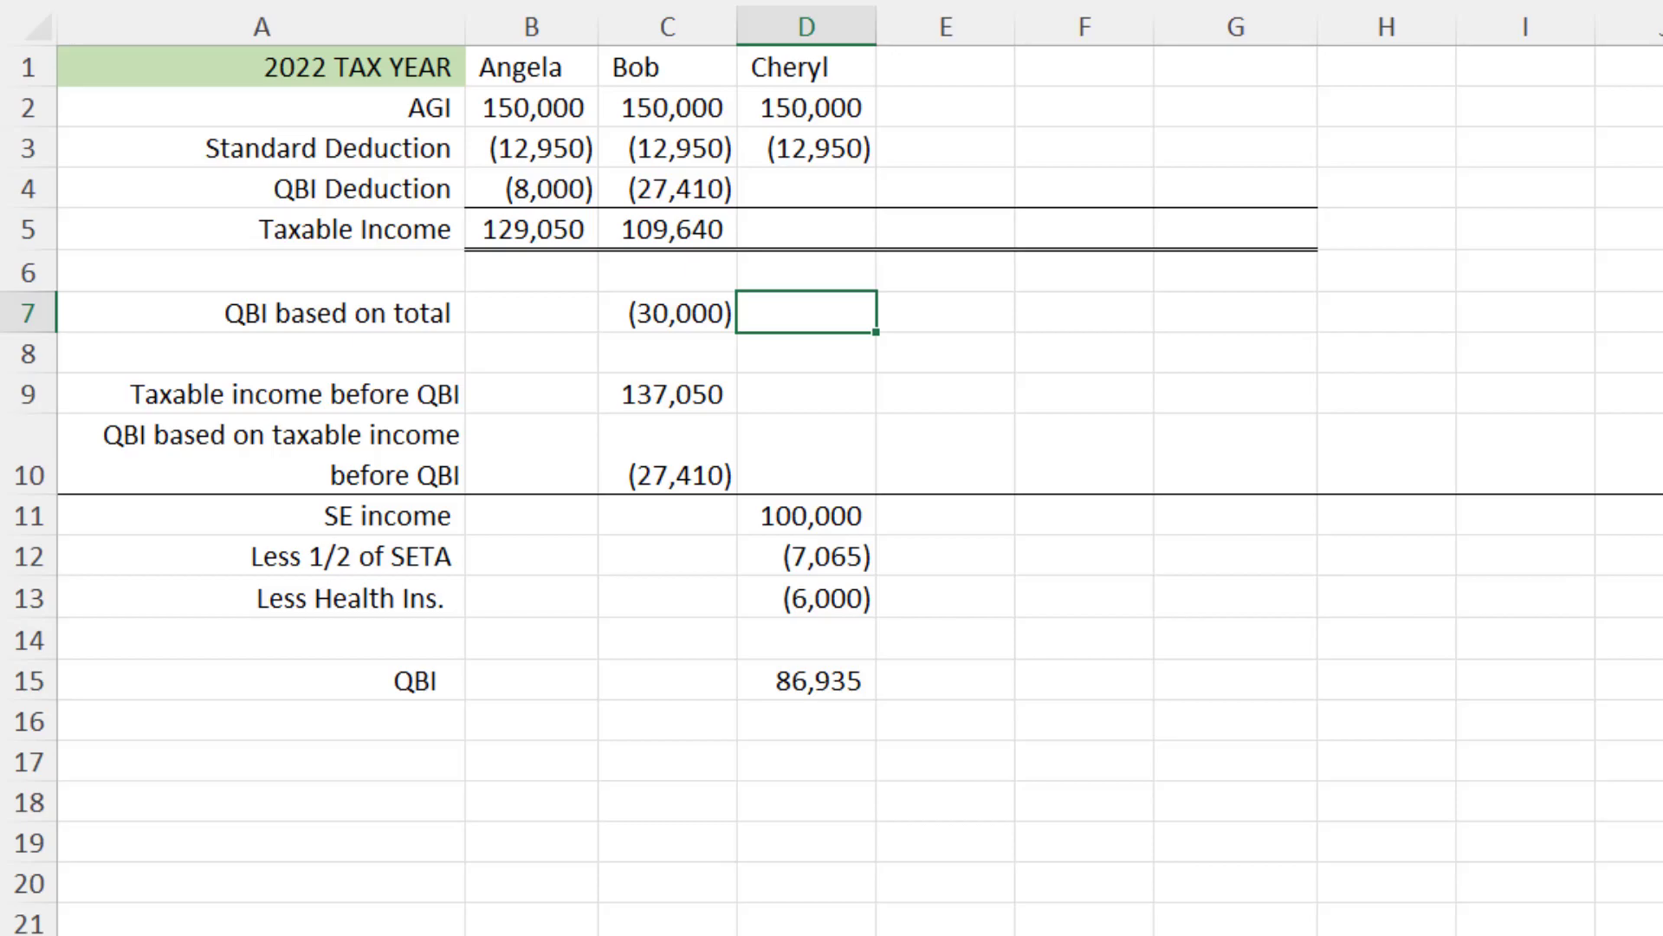
text(-)
click(806, 680)
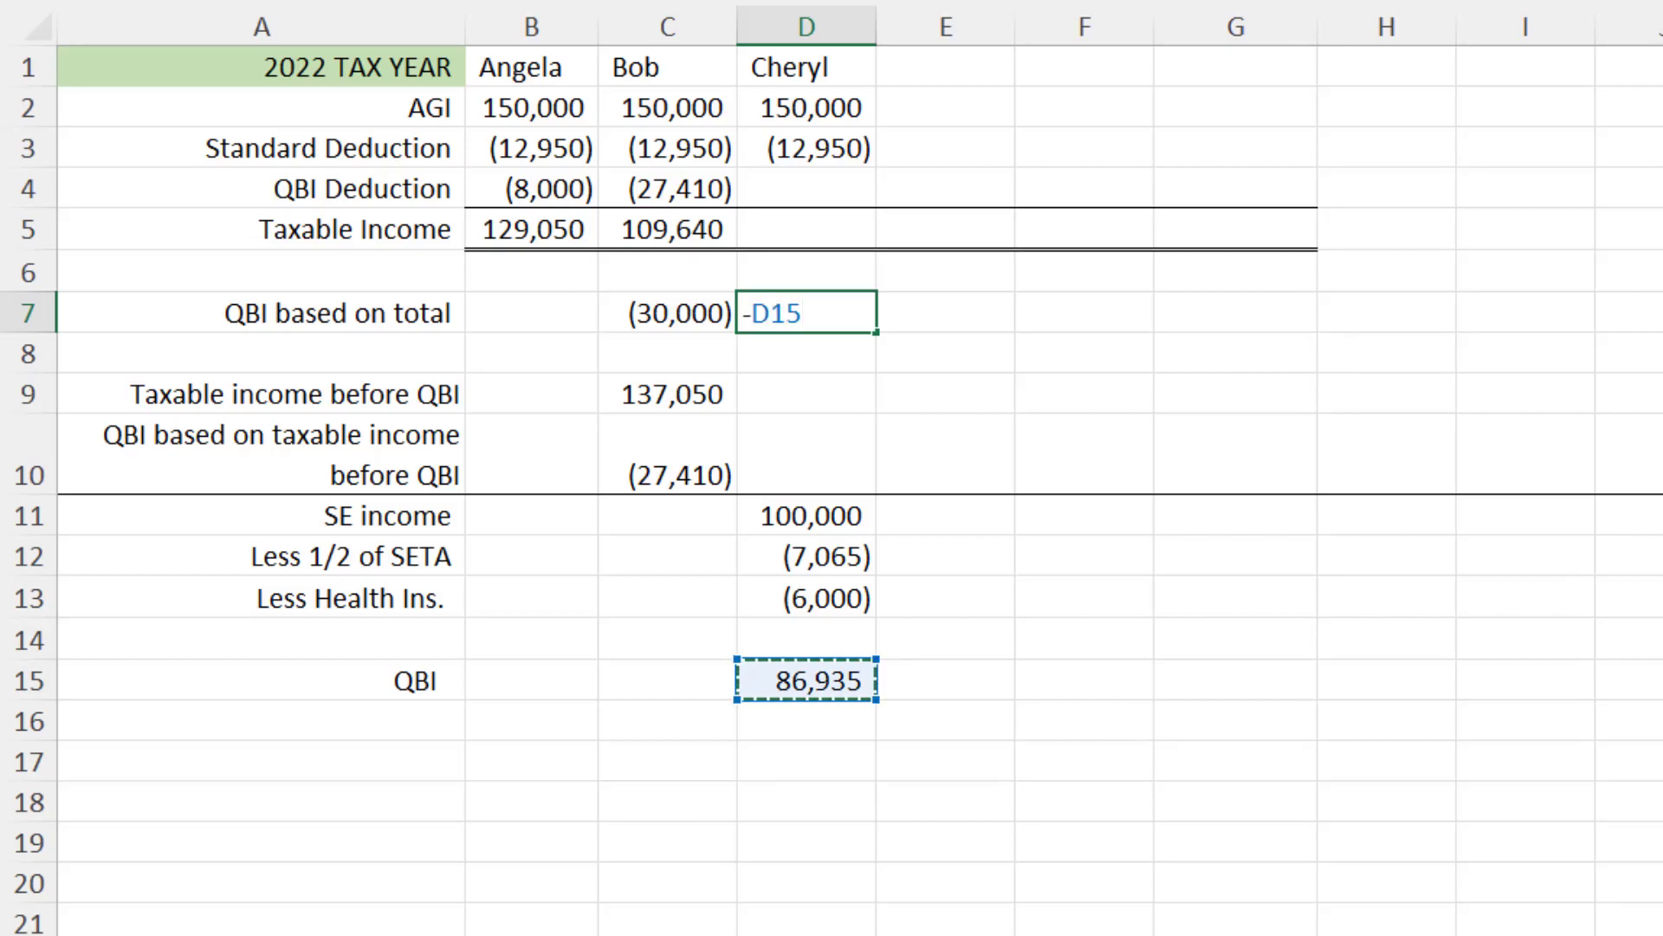
text(*.2)
key(Return)
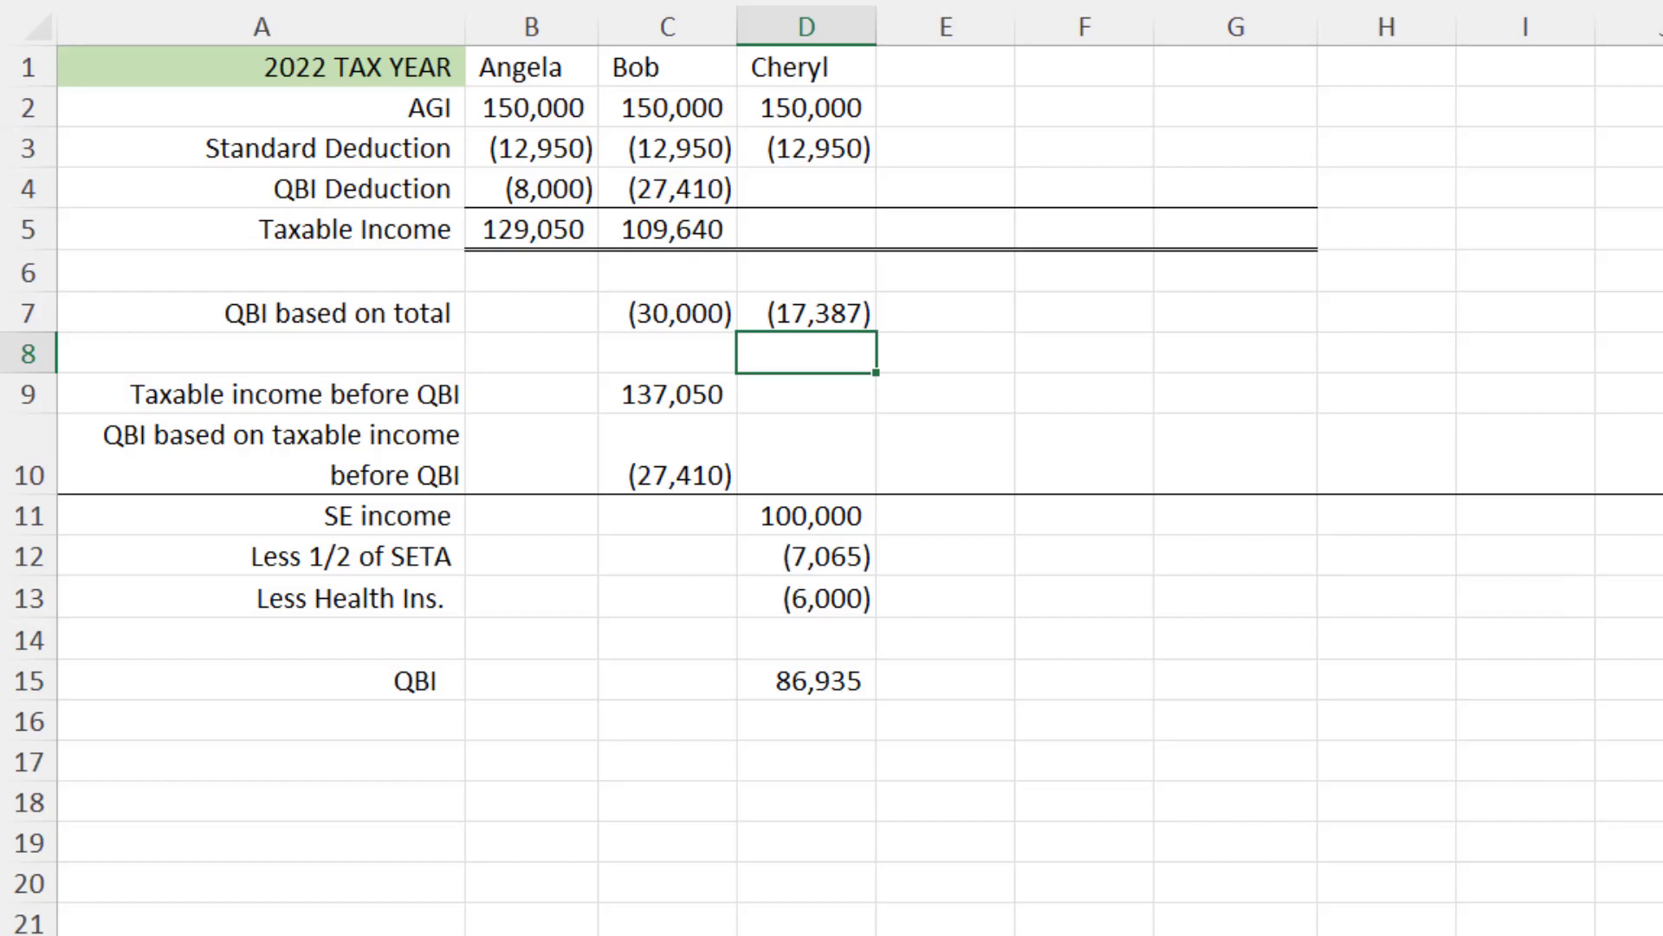
Extend the formulas in C9 and C10 across to column D for the third taxpayer
click(667, 394)
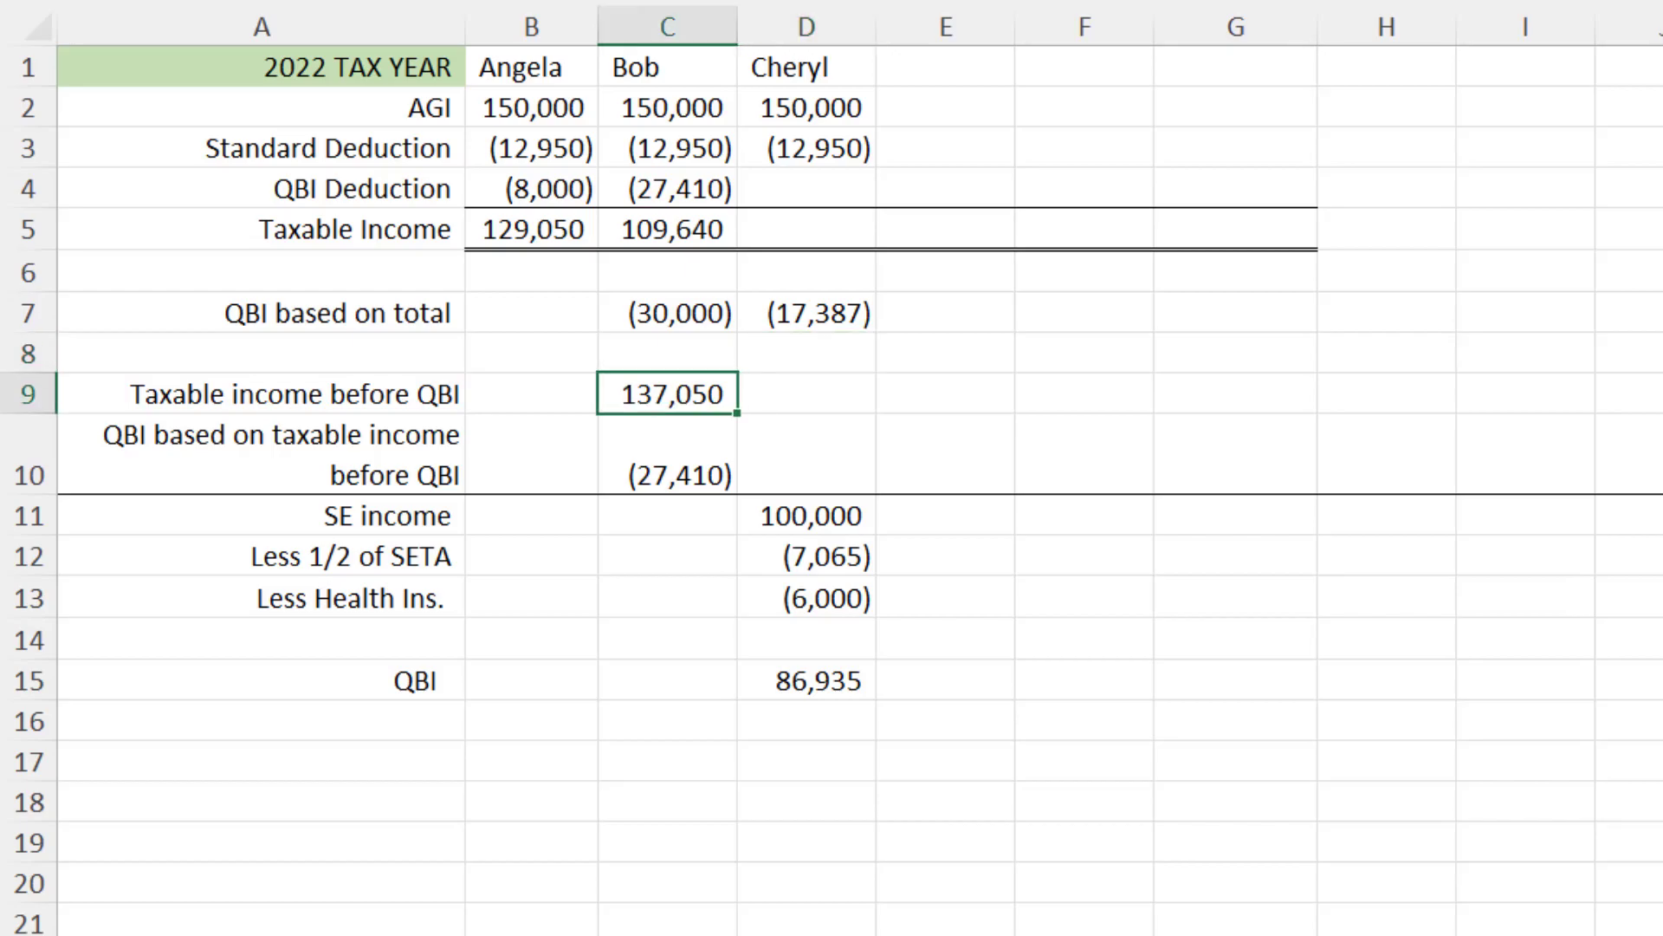
drag(737, 414, 875, 413)
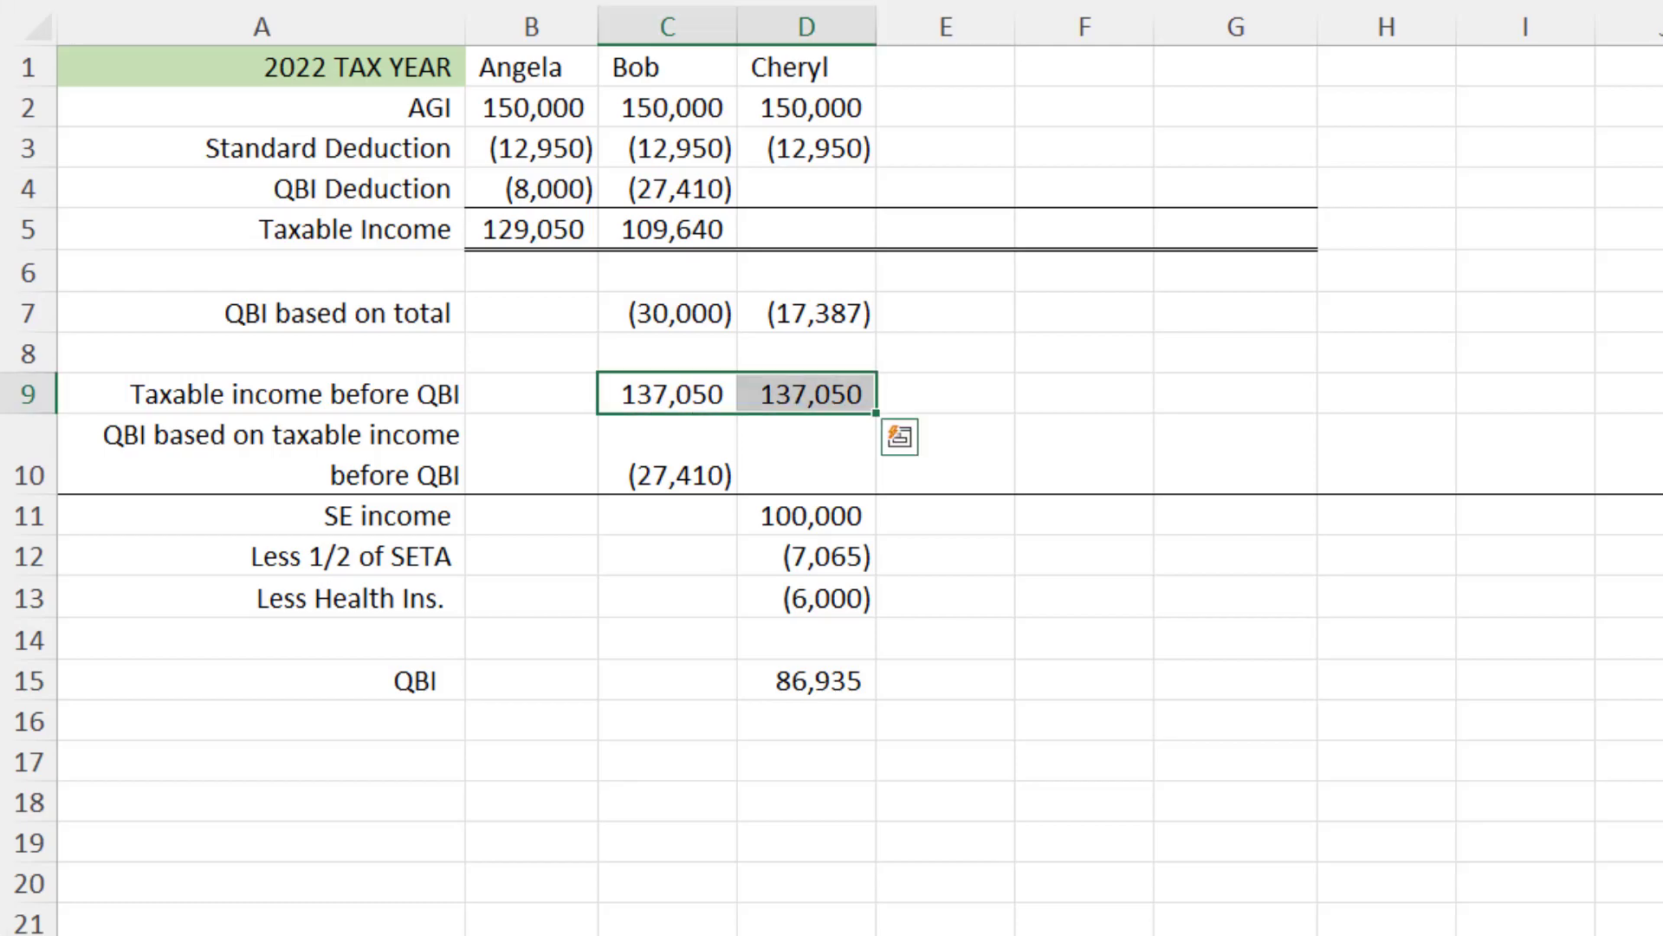
click(667, 453)
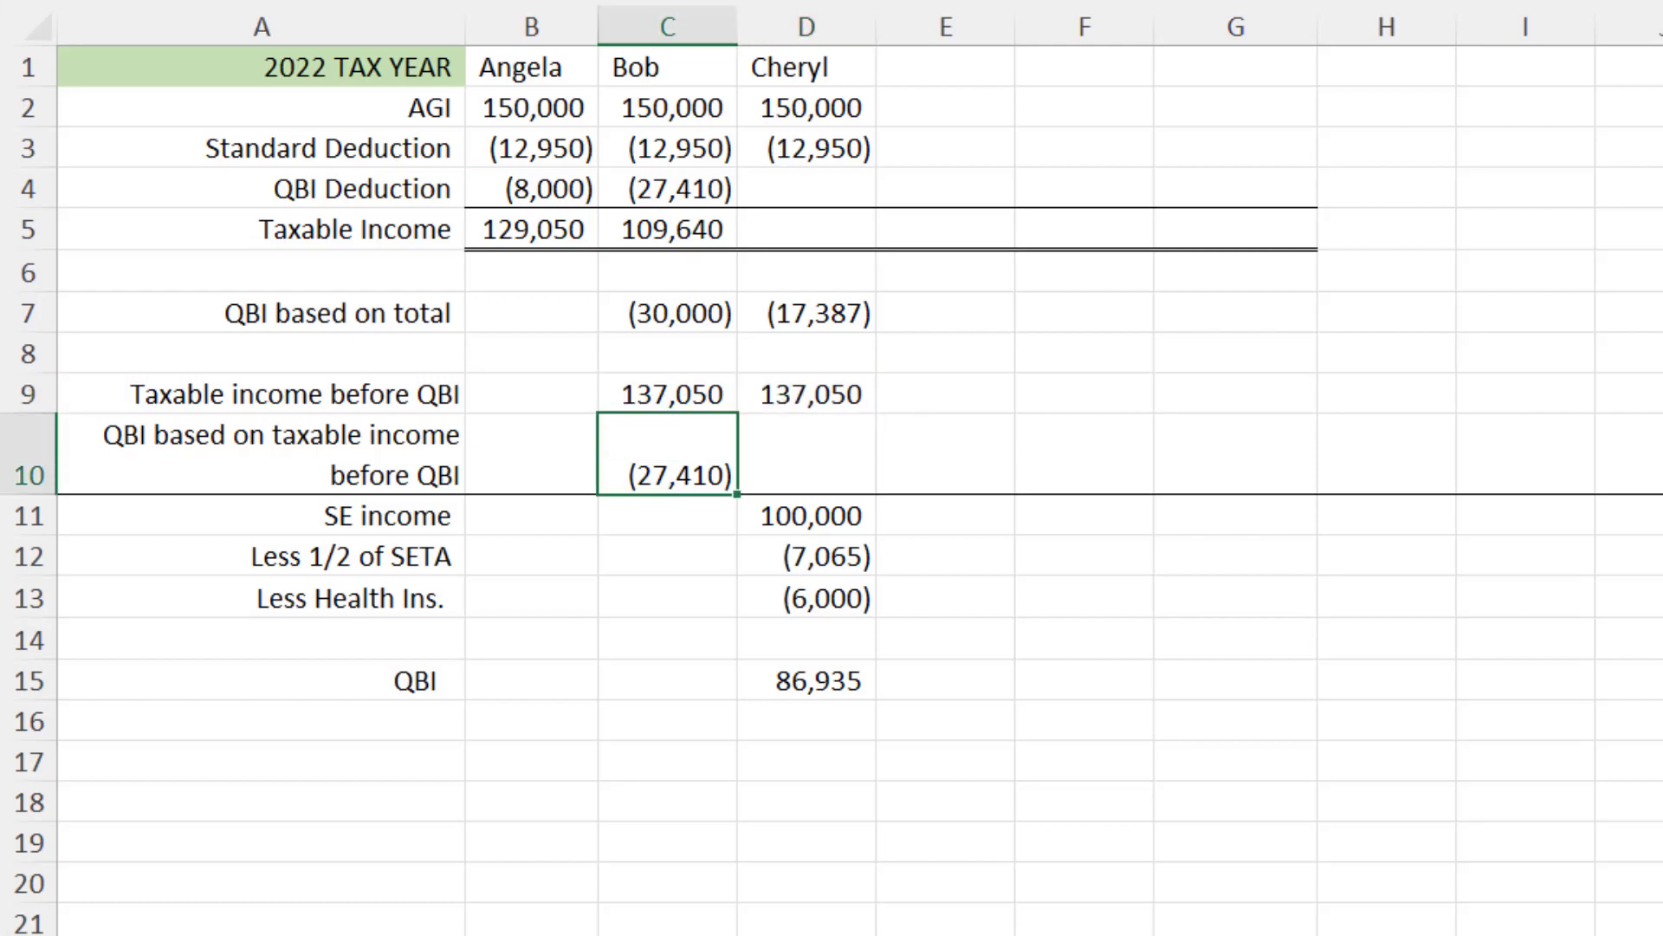
drag(738, 494, 875, 474)
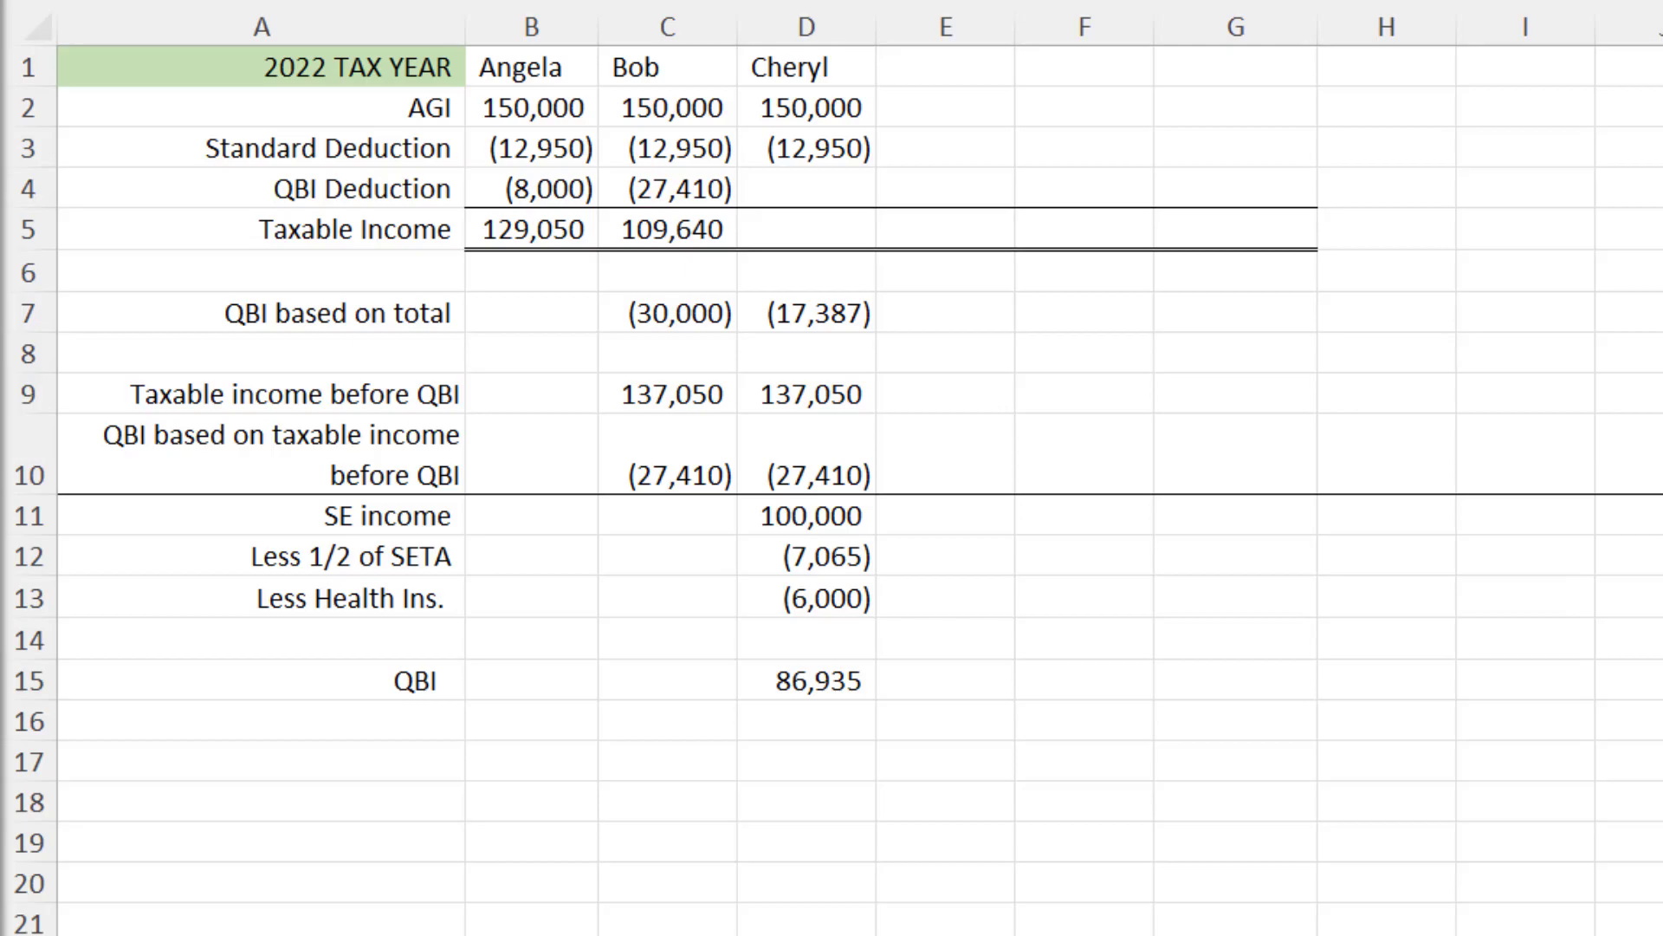
Set the third taxpayer's QBI Deduction in D4 to reference the amount based on total, +D7
click(806, 188)
text(+)
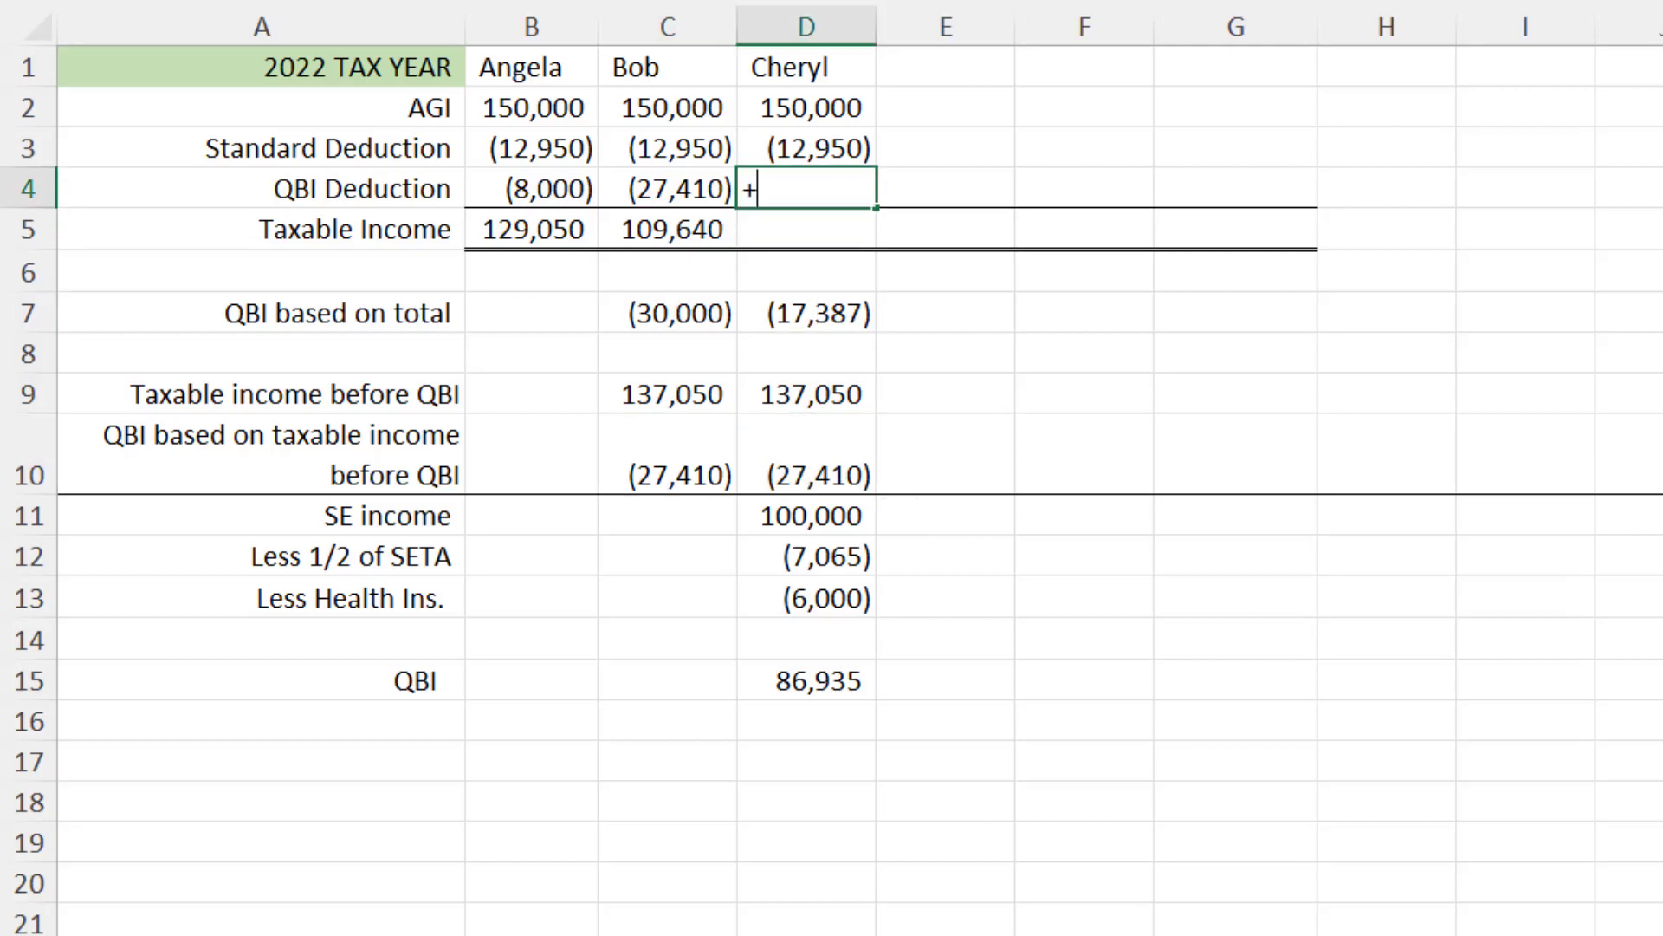
key(Down)
key(Down)
key(Down)
key(Return)
Copy the Taxable Income formula from C5 to D5 for the third taxpayer
key(Left)
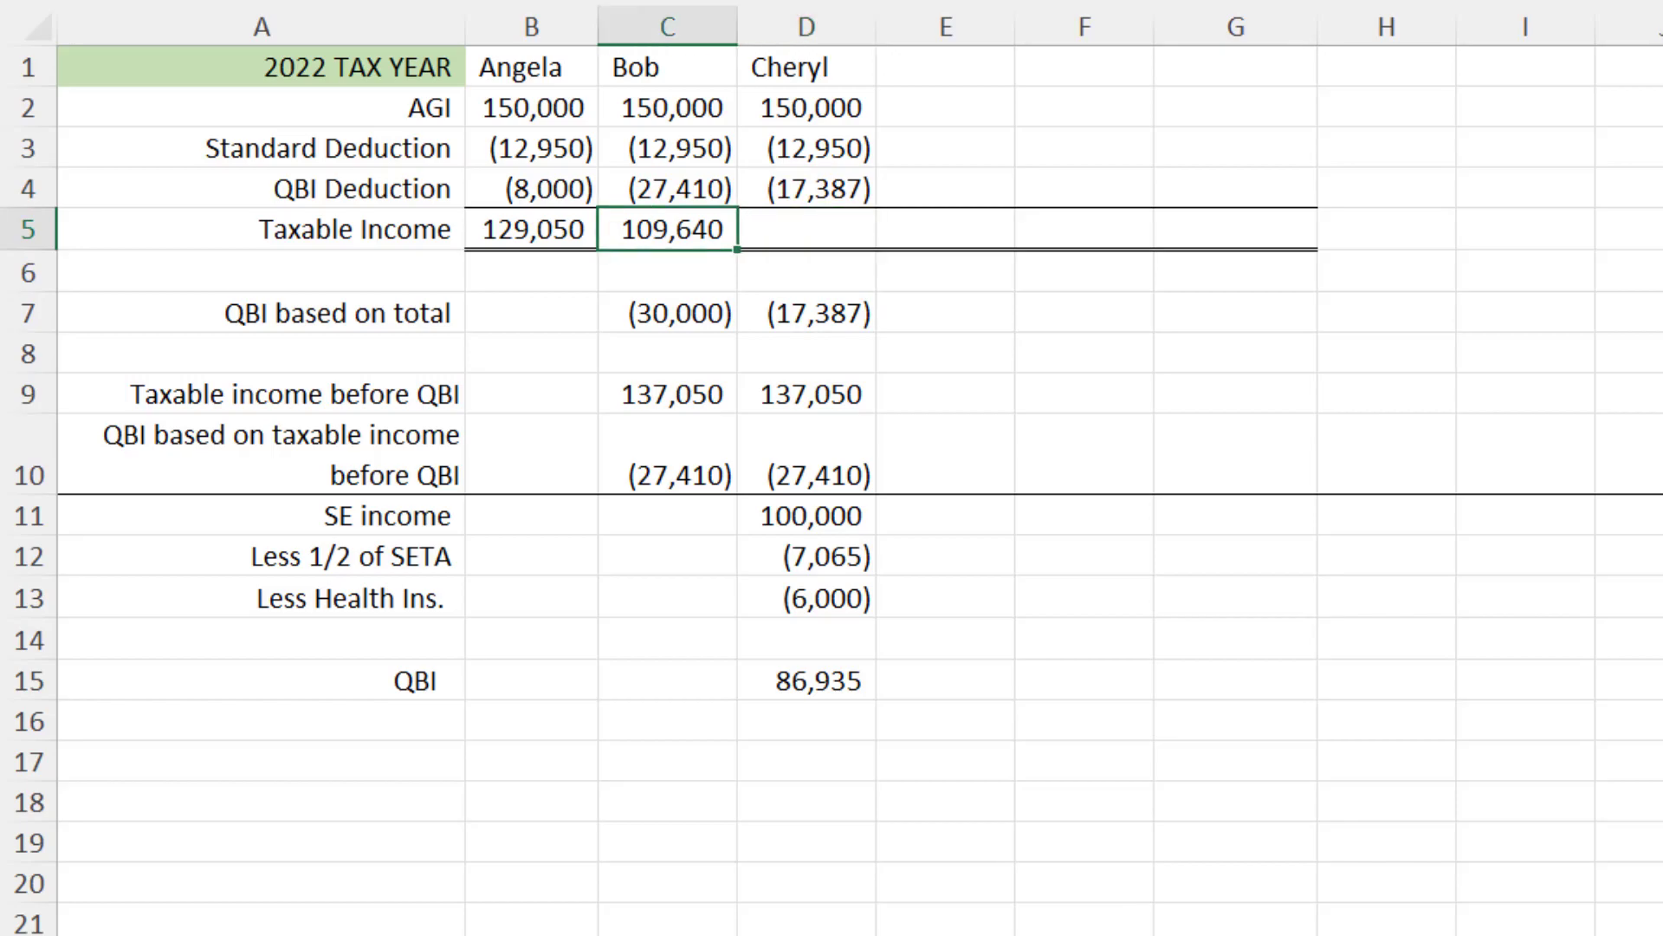
key(ctrl+c)
key(Right)
key(ctrl+v)
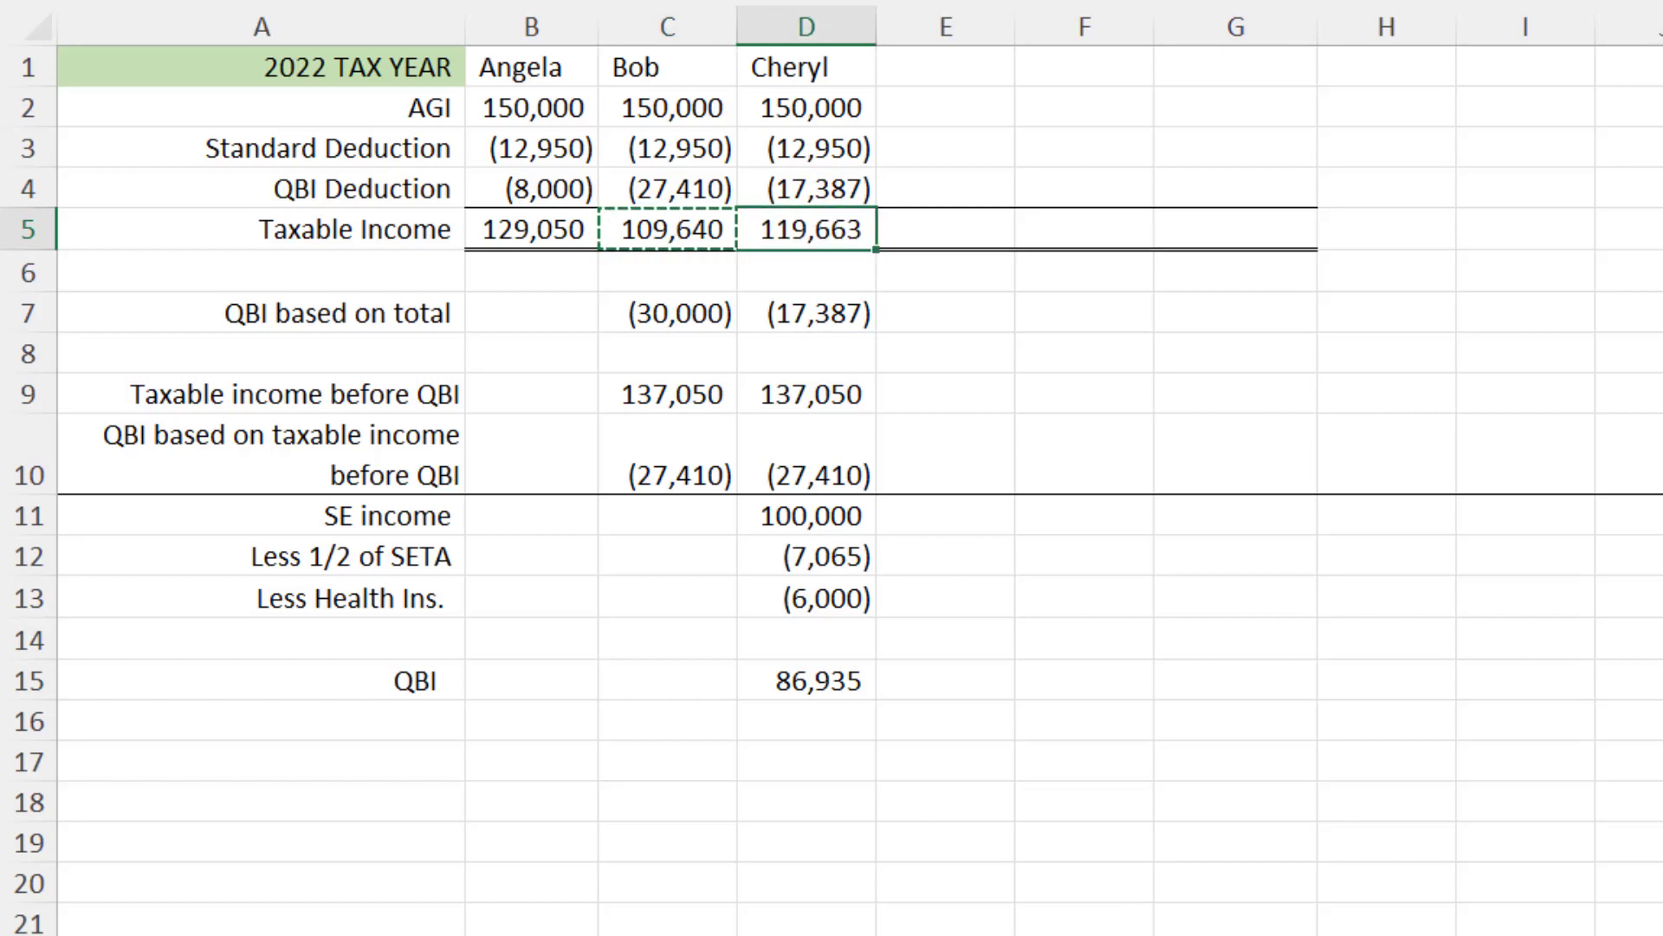
Relabel A3 as Standard or Itemized Deduction and enter the fourth taxpayer's AGI of 150,000, SE income of 100,000 and -14130/2 for half of SETA
click(667, 934)
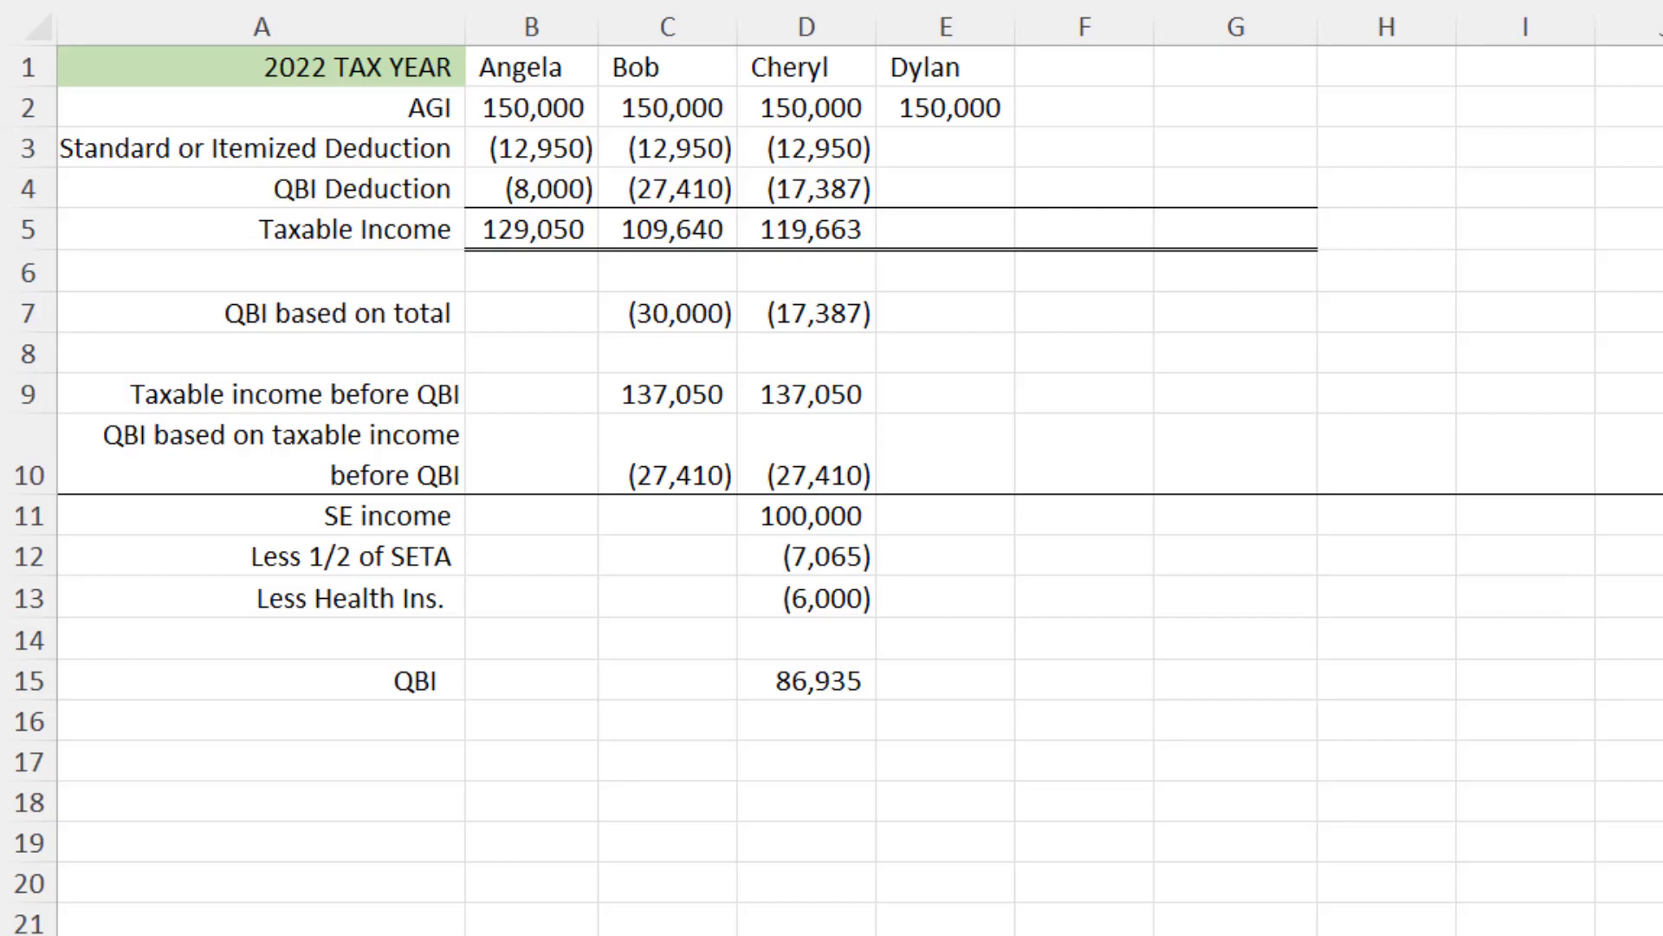
click(945, 515)
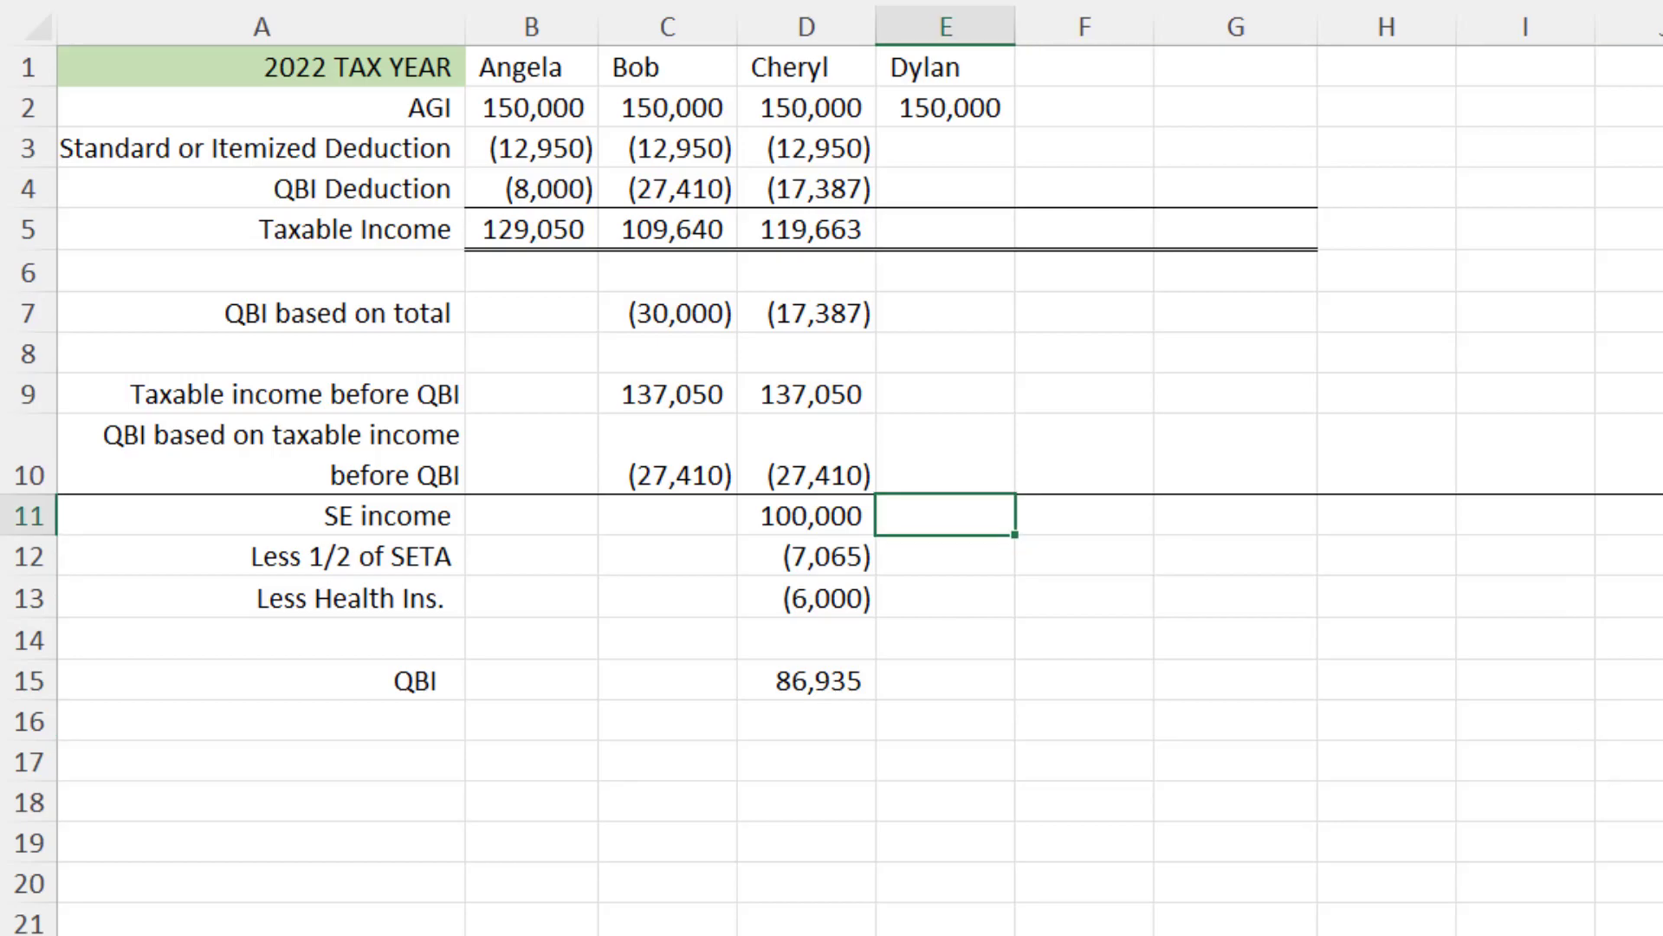
text(100000)
key(Return)
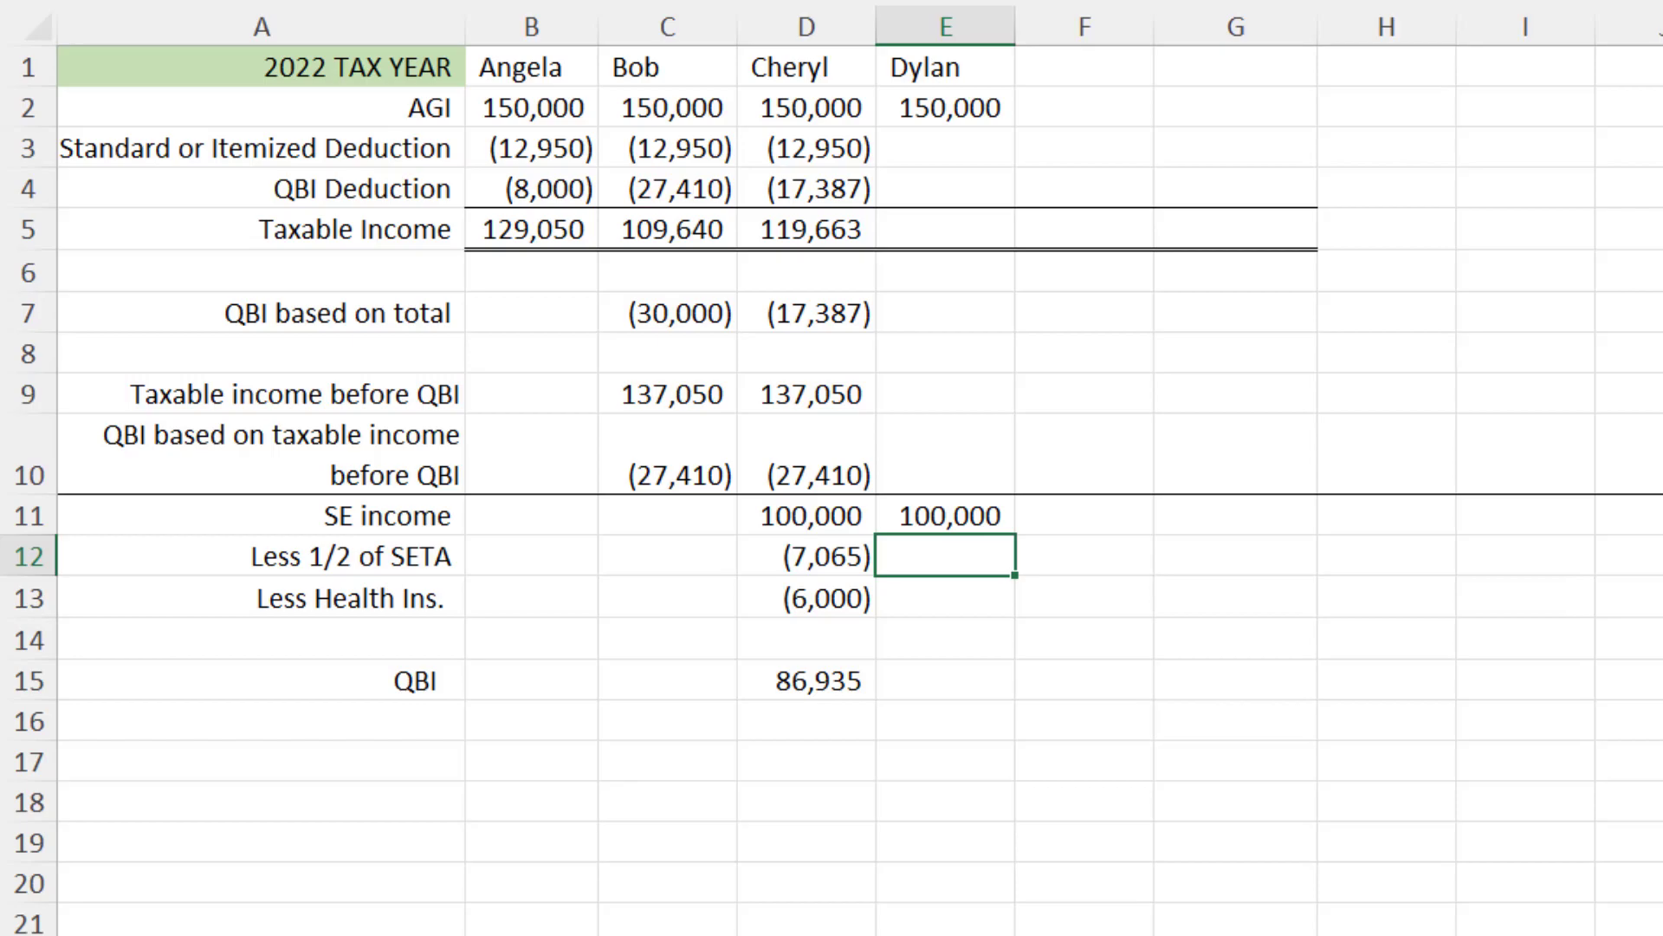
text(-14130/2)
key(Return)
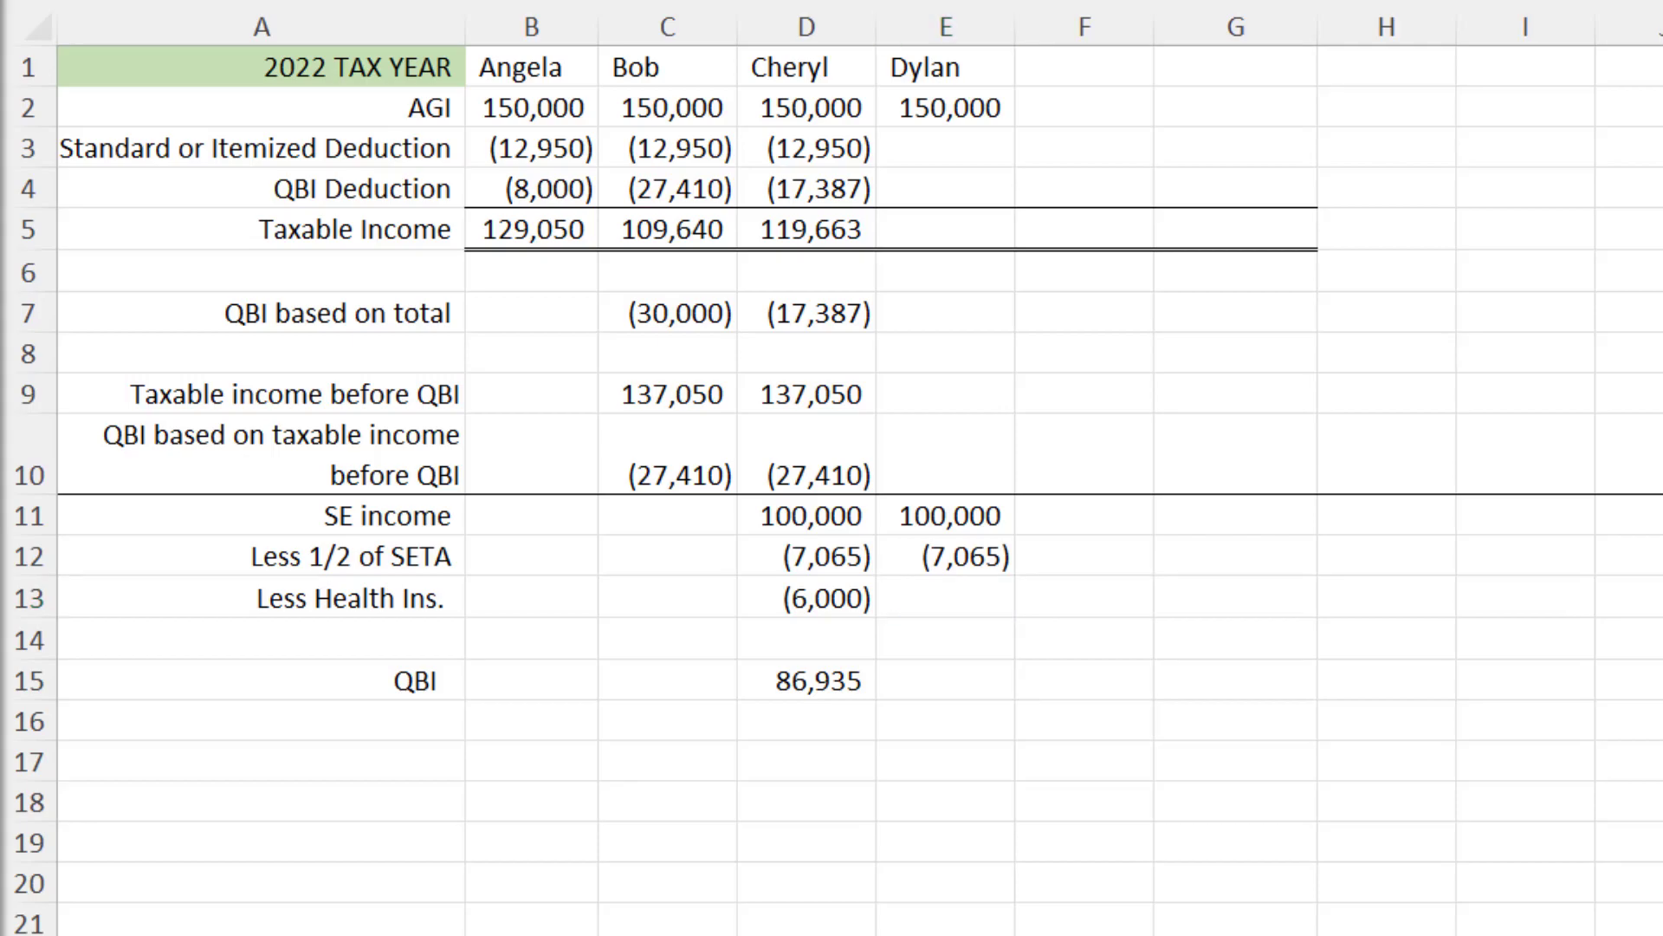
Add a Capital Gains label in A8 with 50,000 for the fourth taxpayer in E8
click(261, 353)
key(ctrl+z)
click(531, 842)
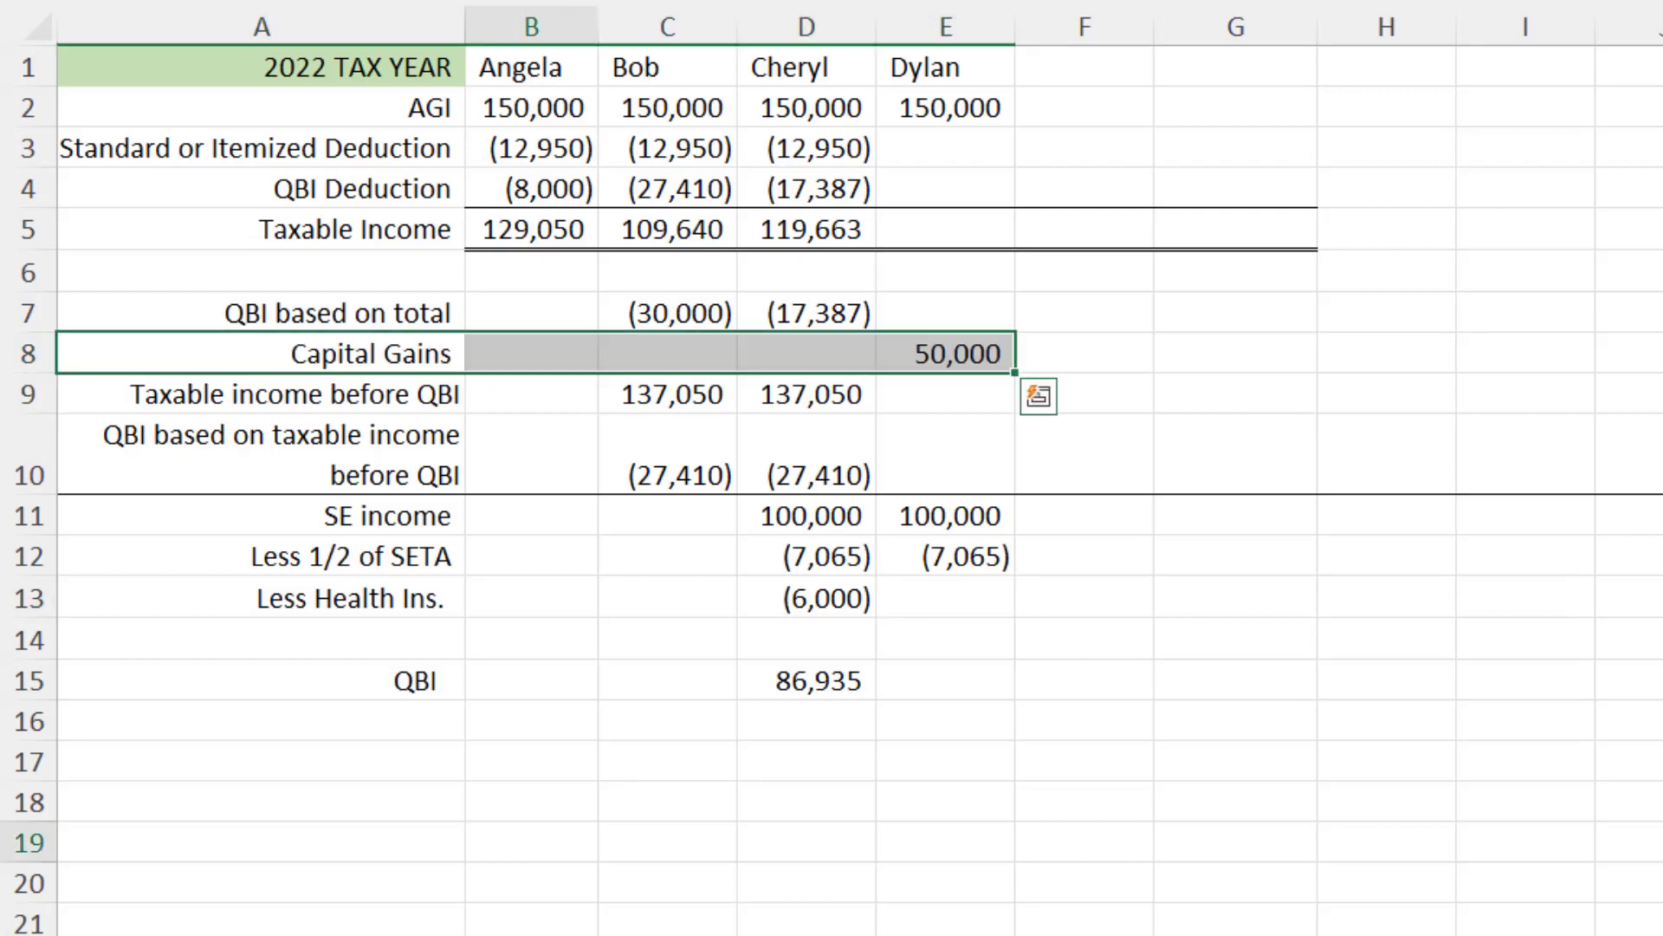
click(531, 841)
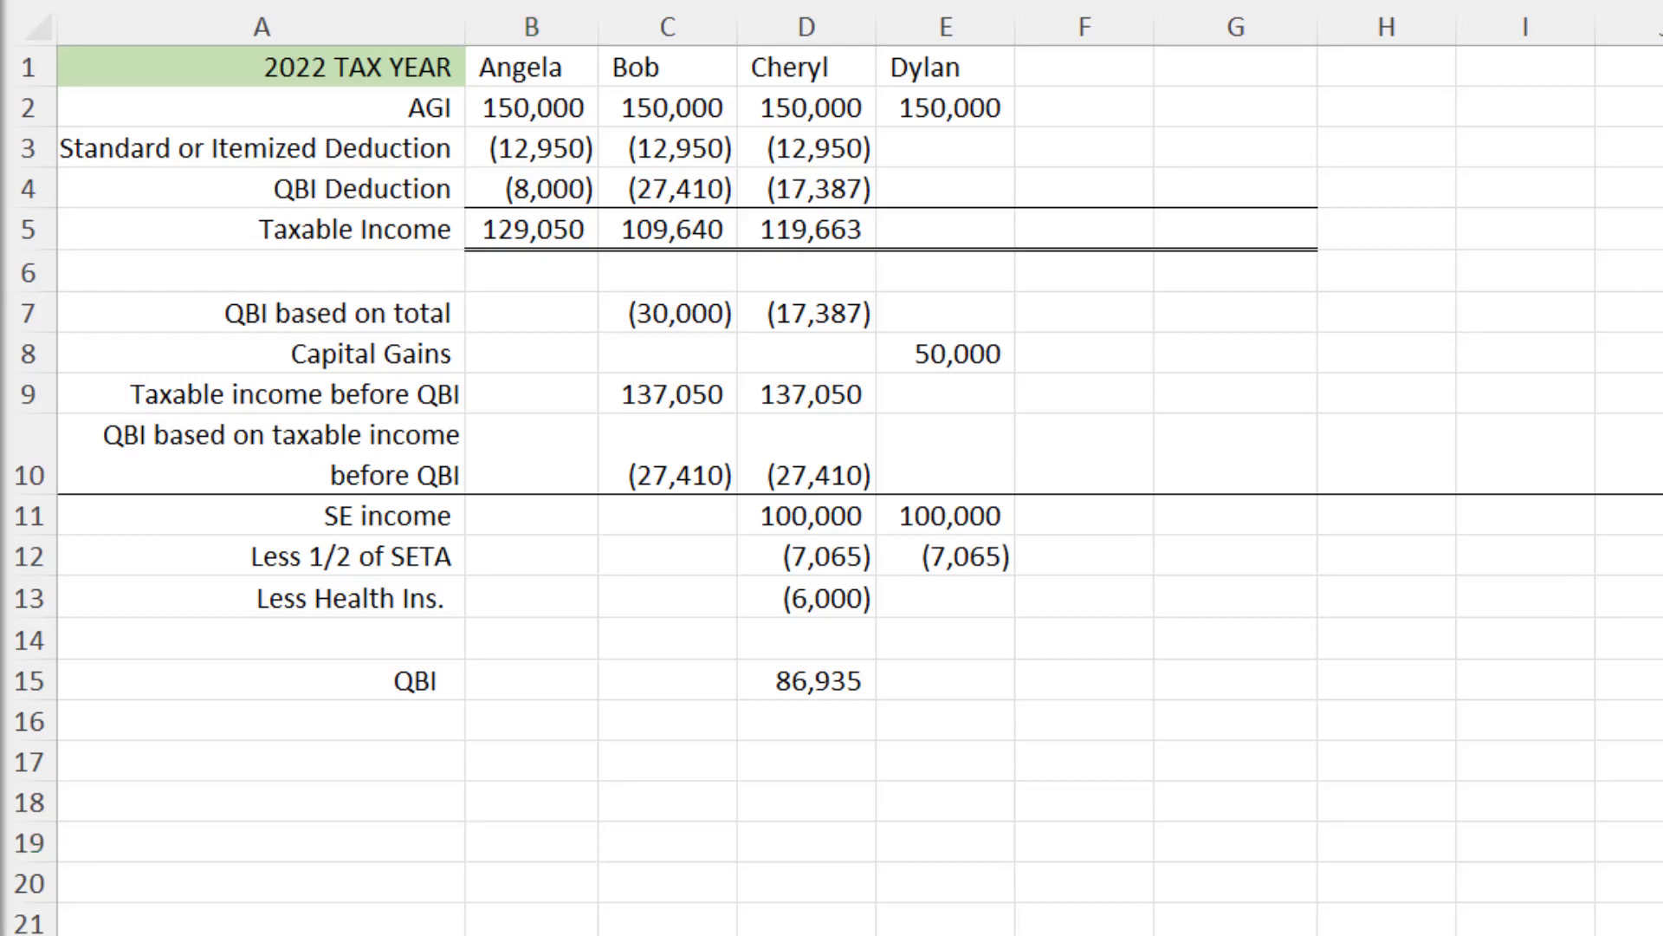
Relabel A9 as Taxable income before QBI and capital gain, and enter -6000 for the fourth taxpayer's health insurance in E13
click(260, 394)
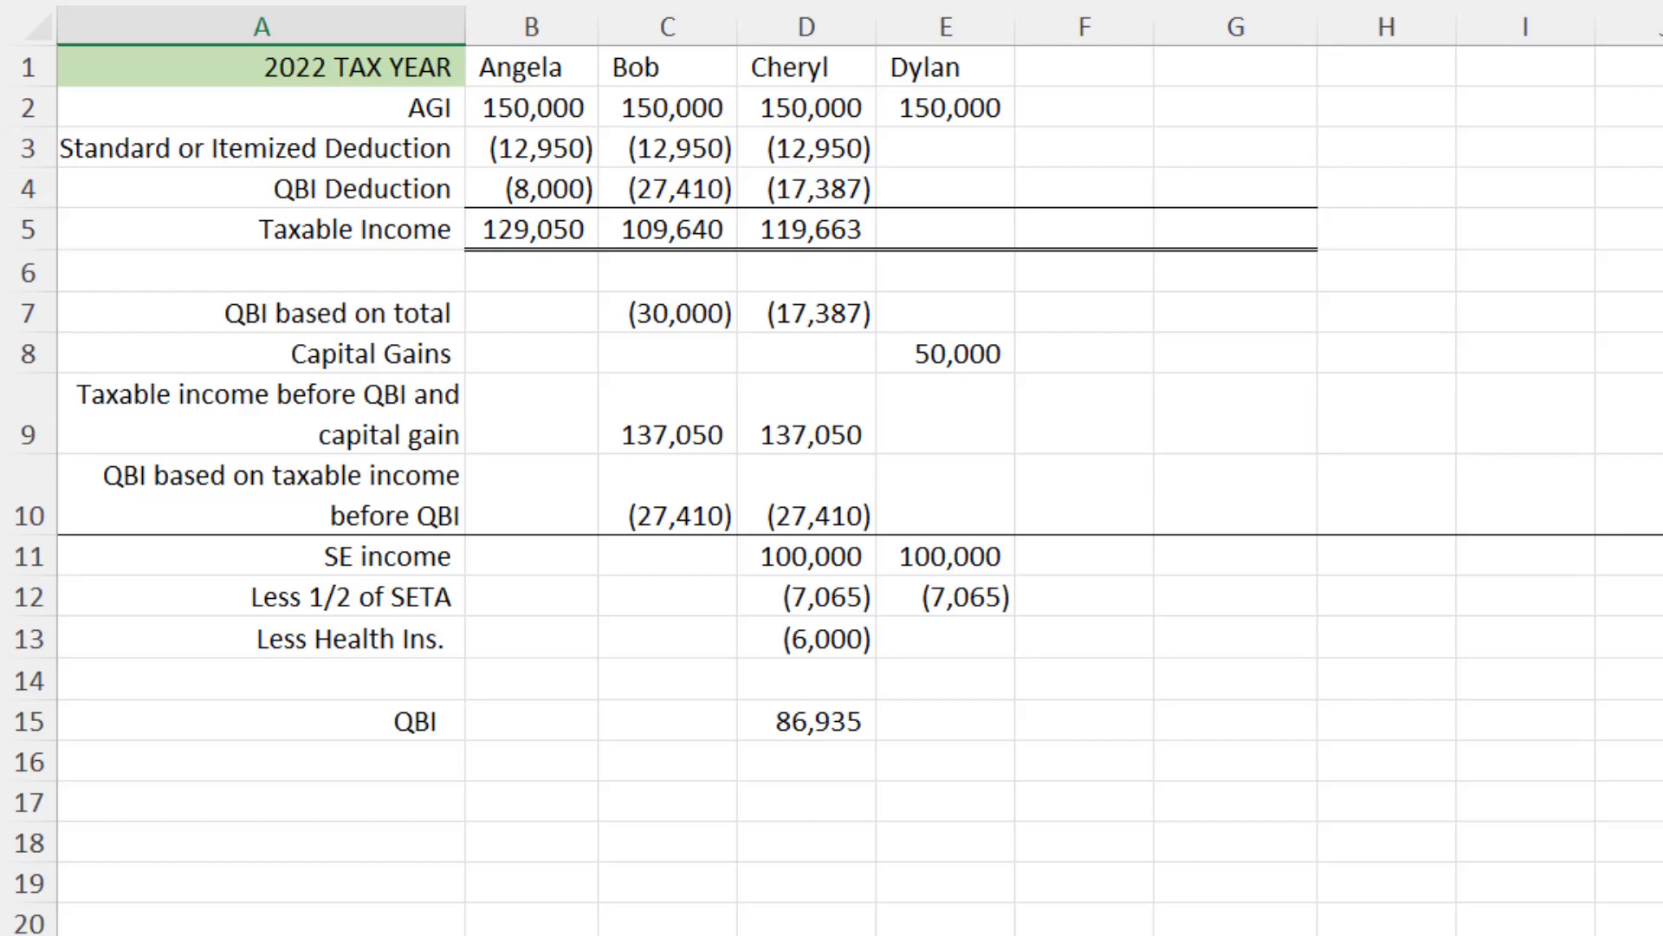
click(945, 638)
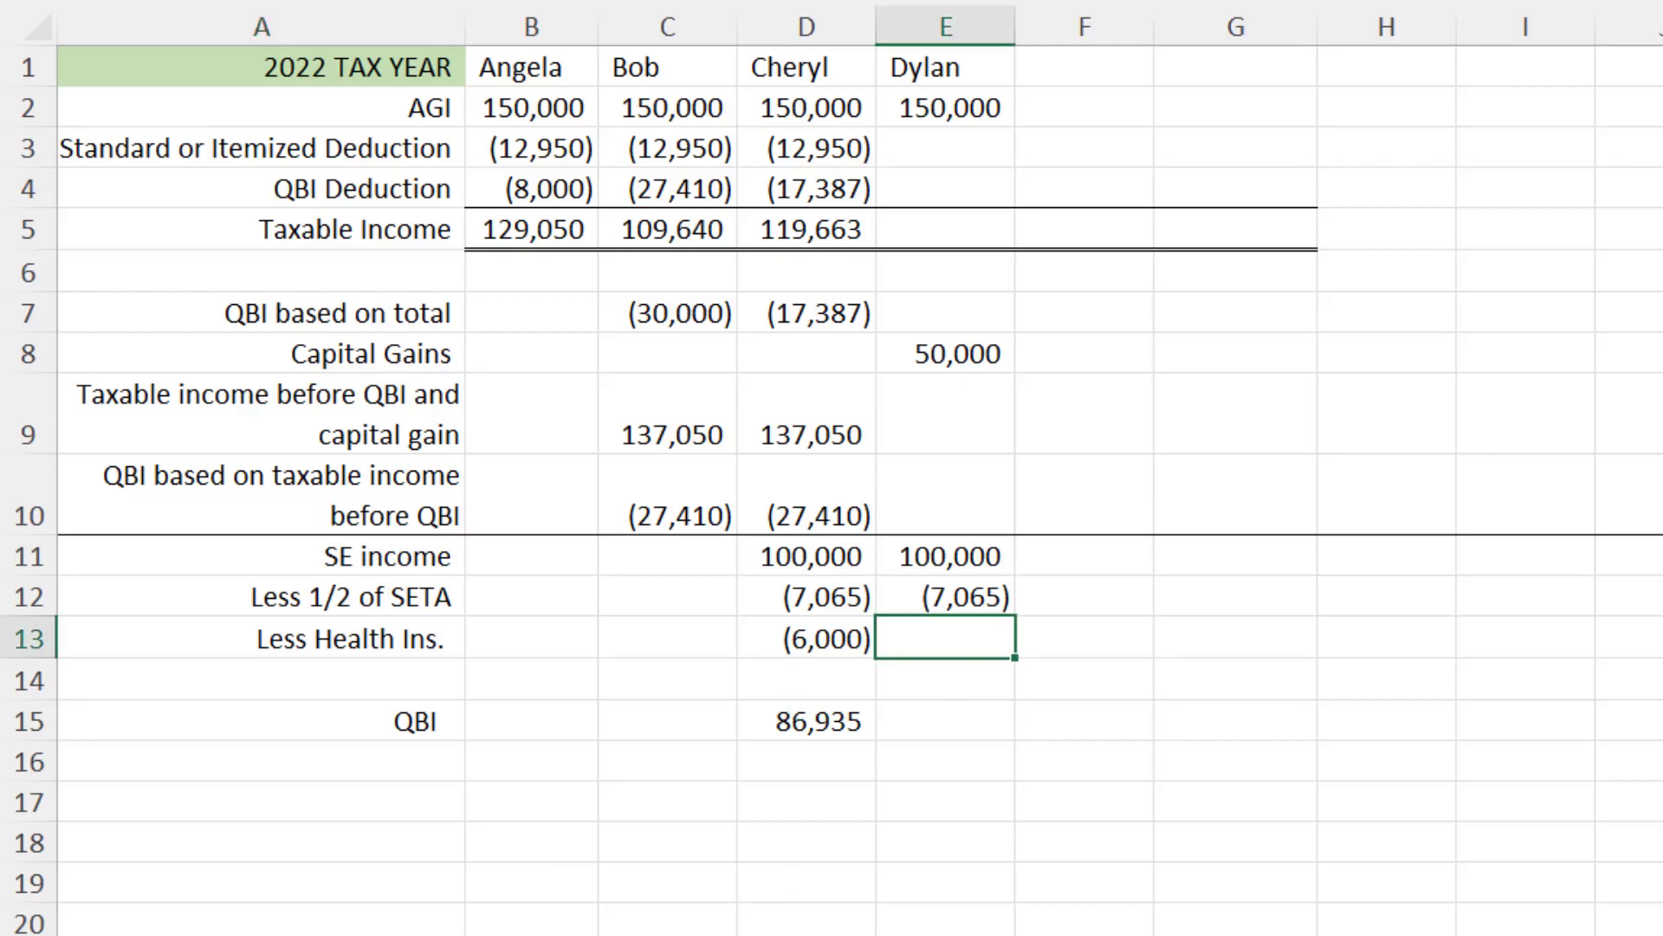
text(-6000)
key(Return)
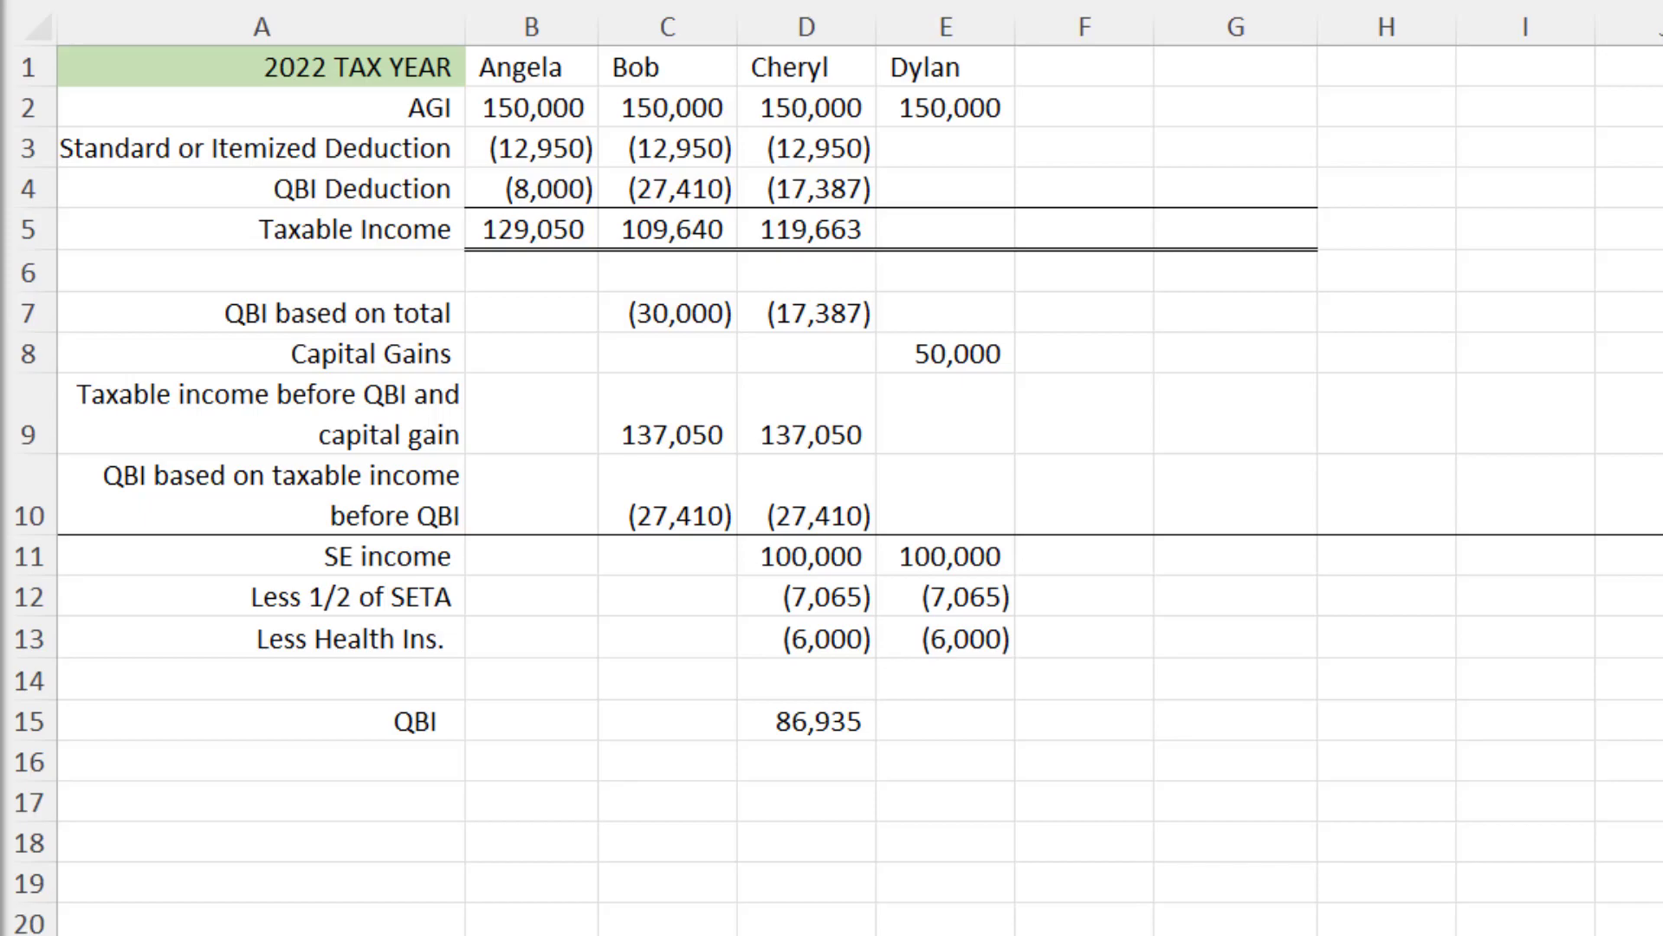
Paste a Less SEP row with -4,000 for the fourth taxpayer into row 14, and sum E11:E14 as the QBI in E15
key(Home)
key(ctrl+v)
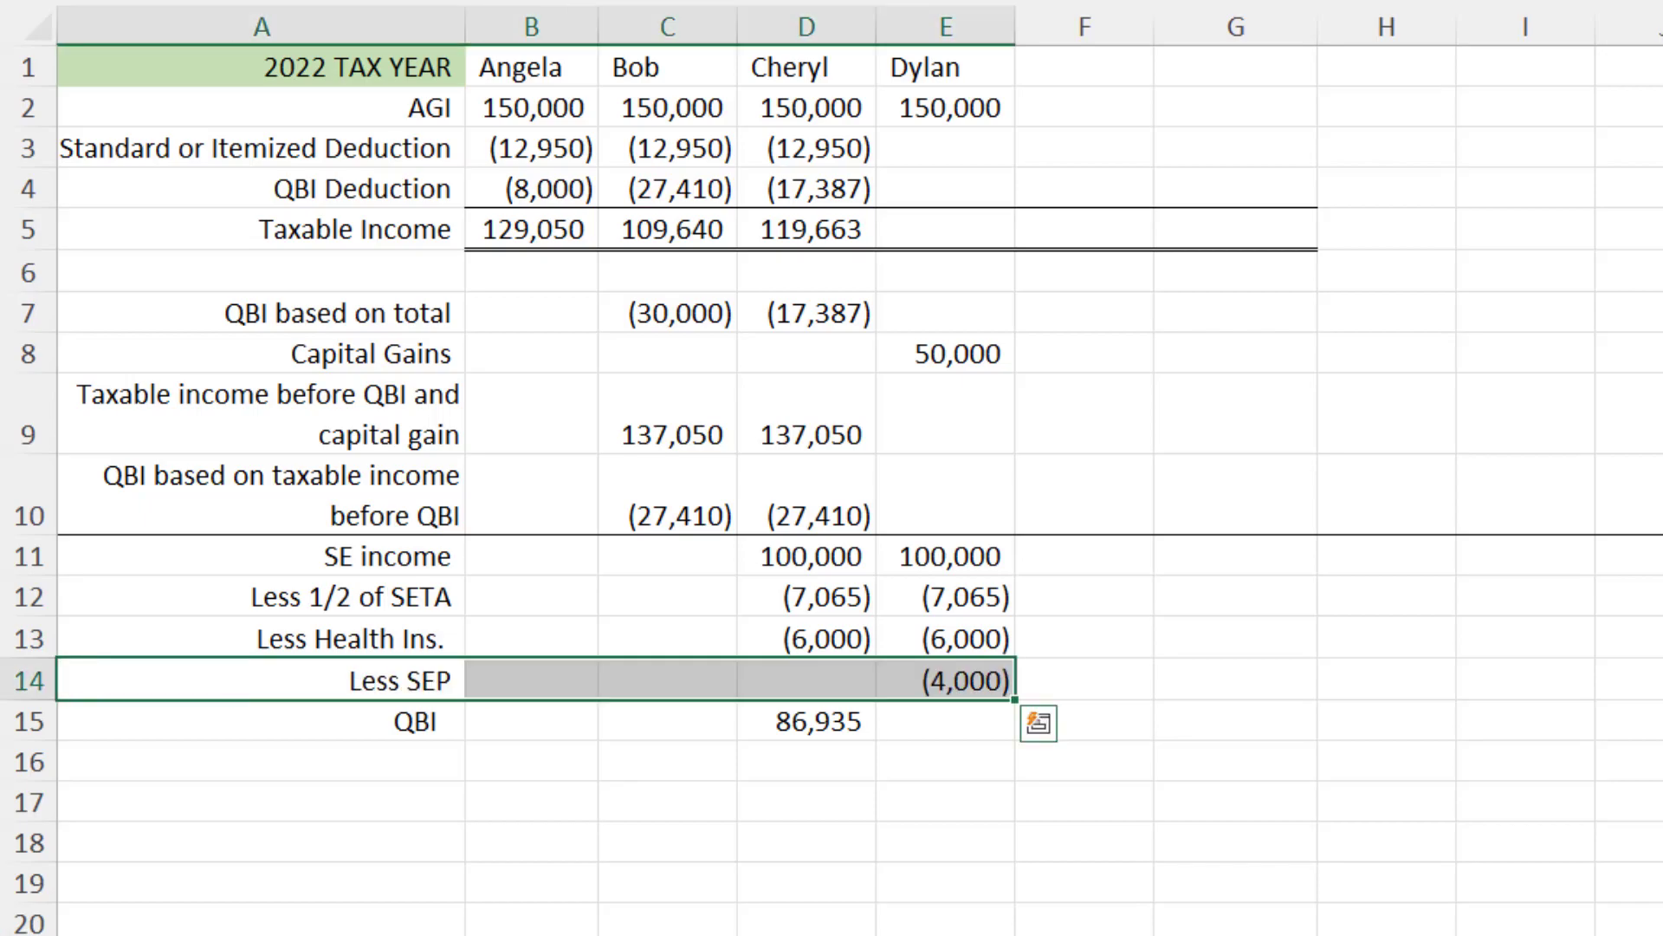
click(945, 721)
text(=sum()
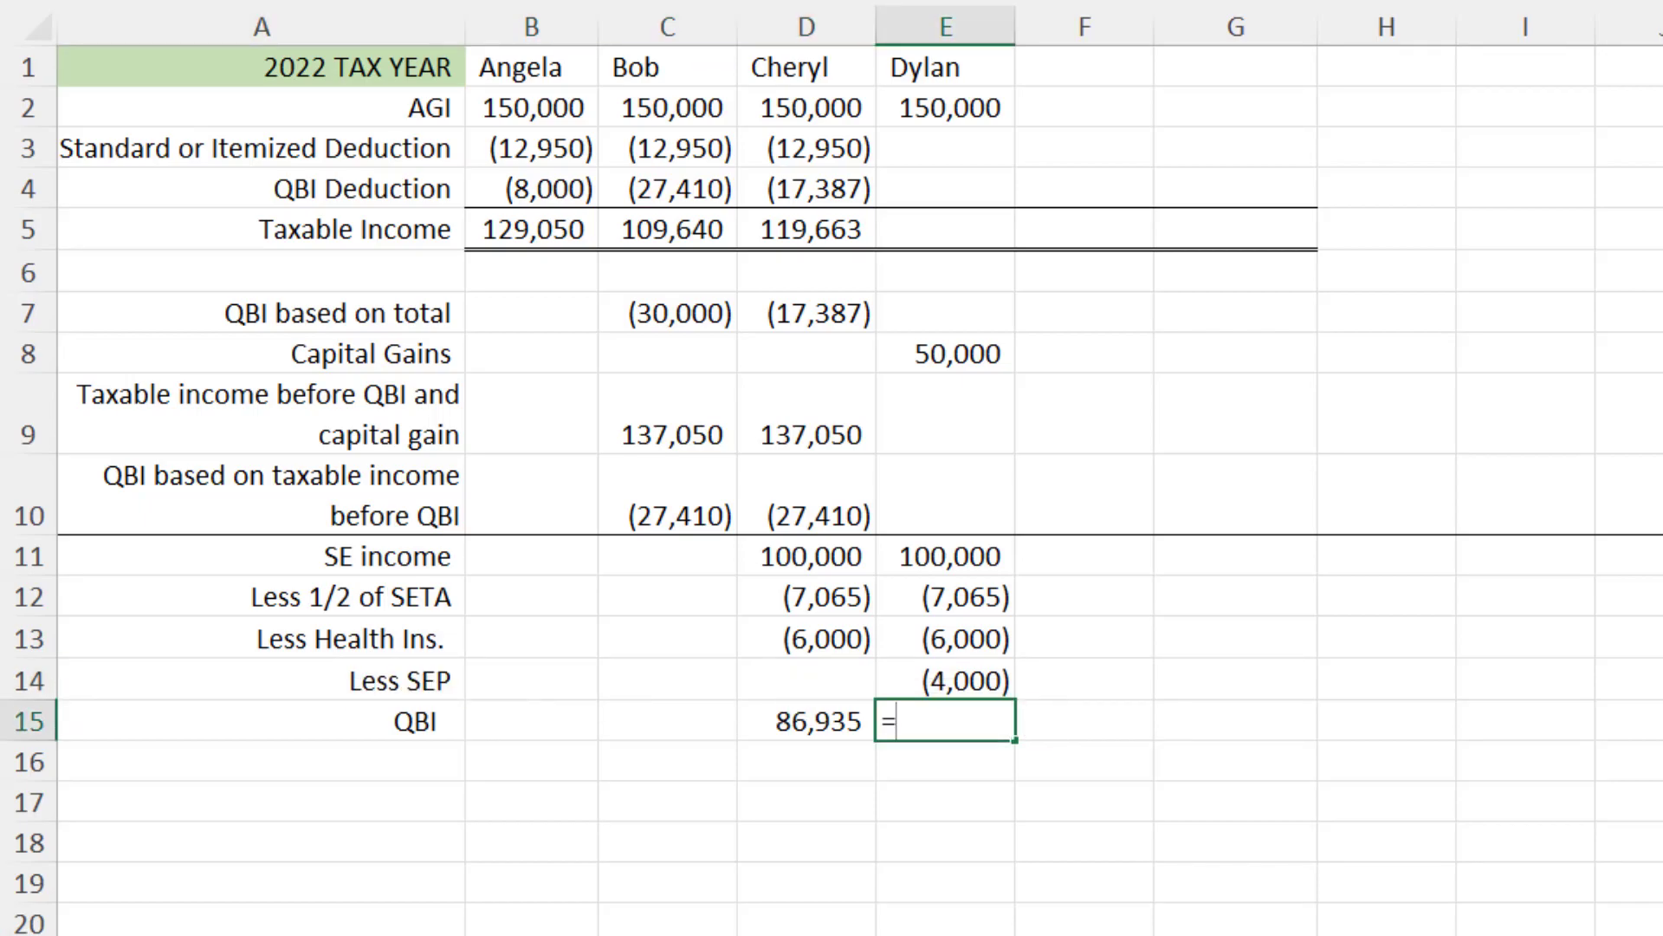
key(Up)
key(Up)
key(Down)
key(shift+Up)
key(shift+Up)
key(shift+Up)
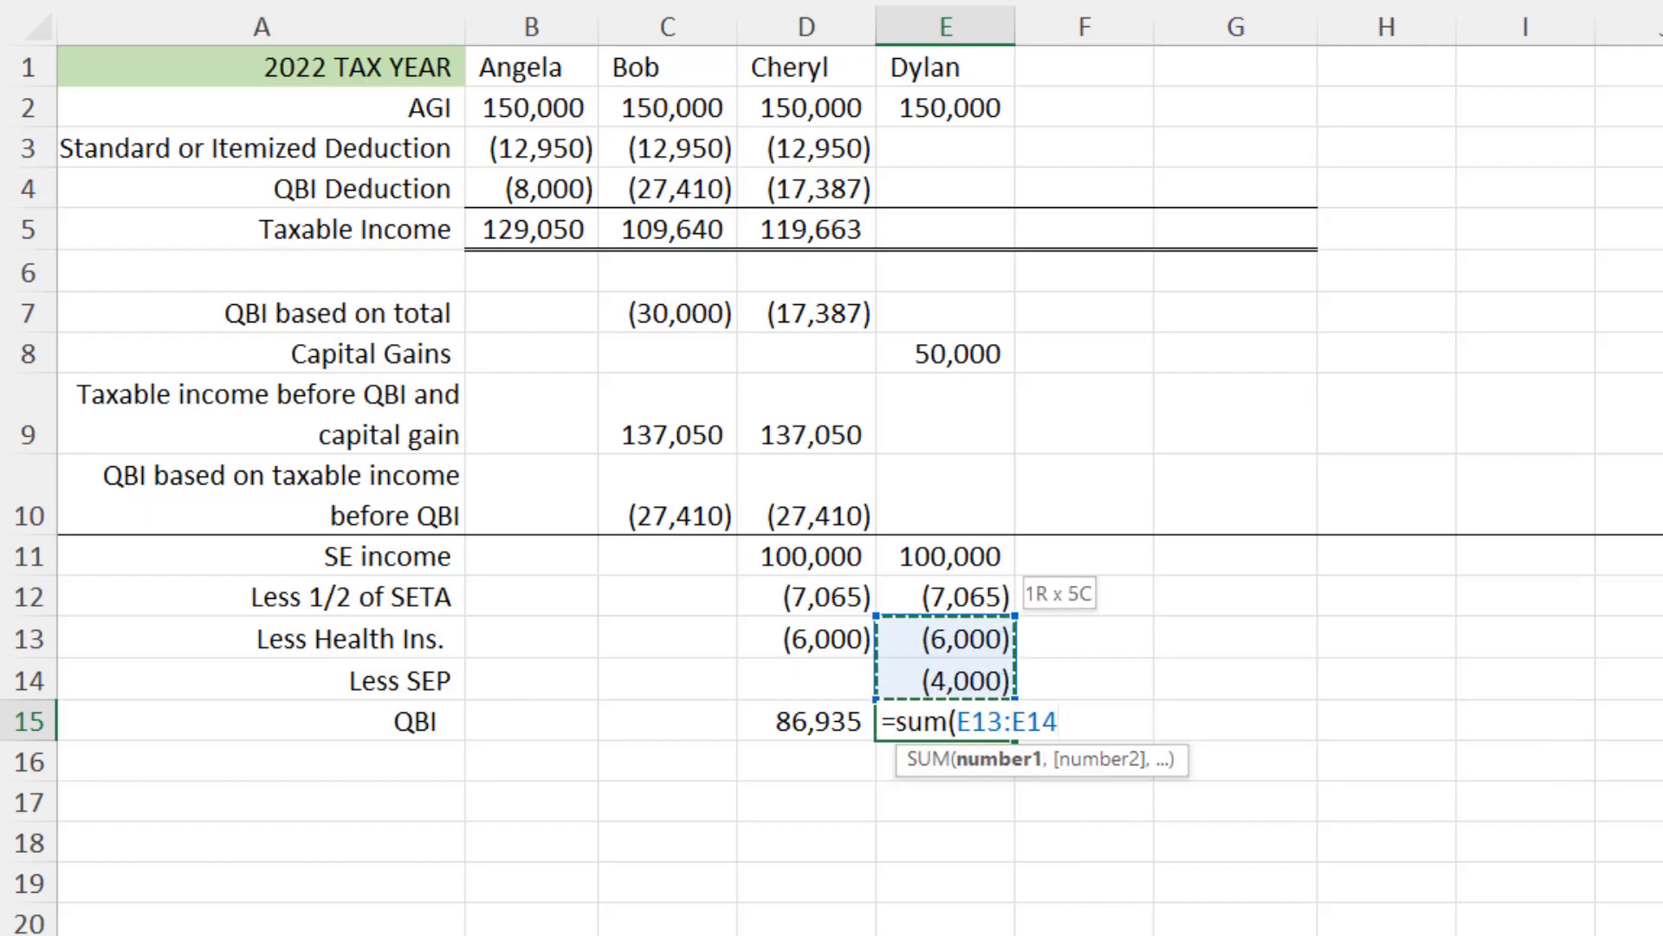
key(Return)
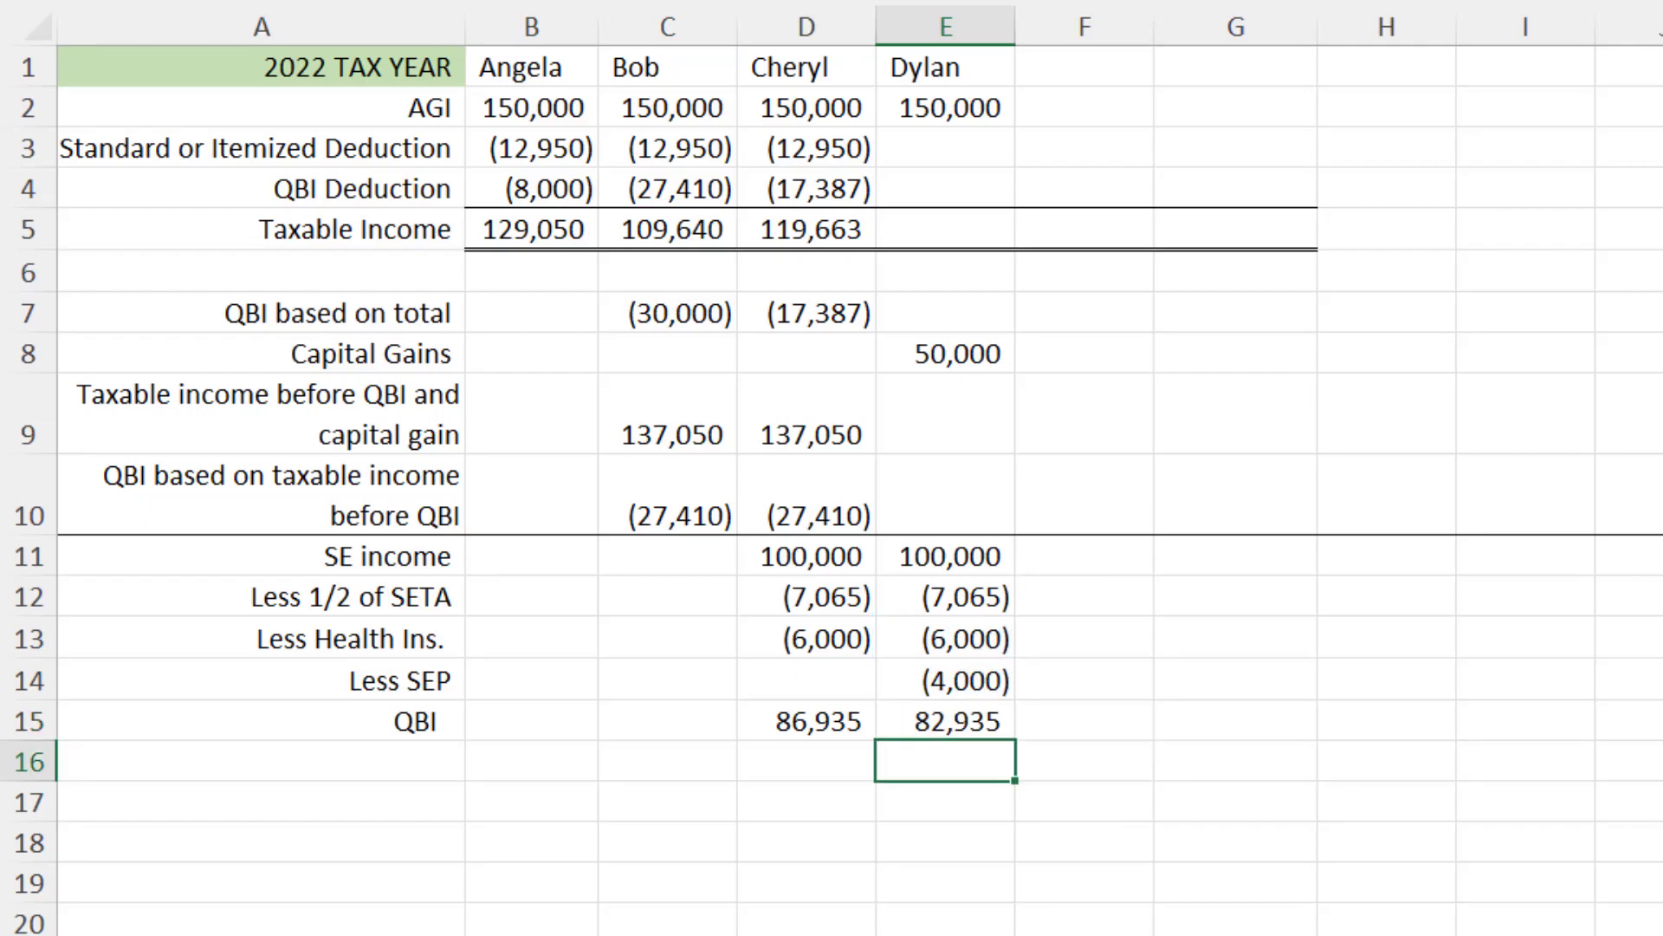
Copy the QBI based on total formula from D7 to E7 for the fourth taxpayer
click(806, 312)
drag(876, 331, 979, 327)
click(806, 934)
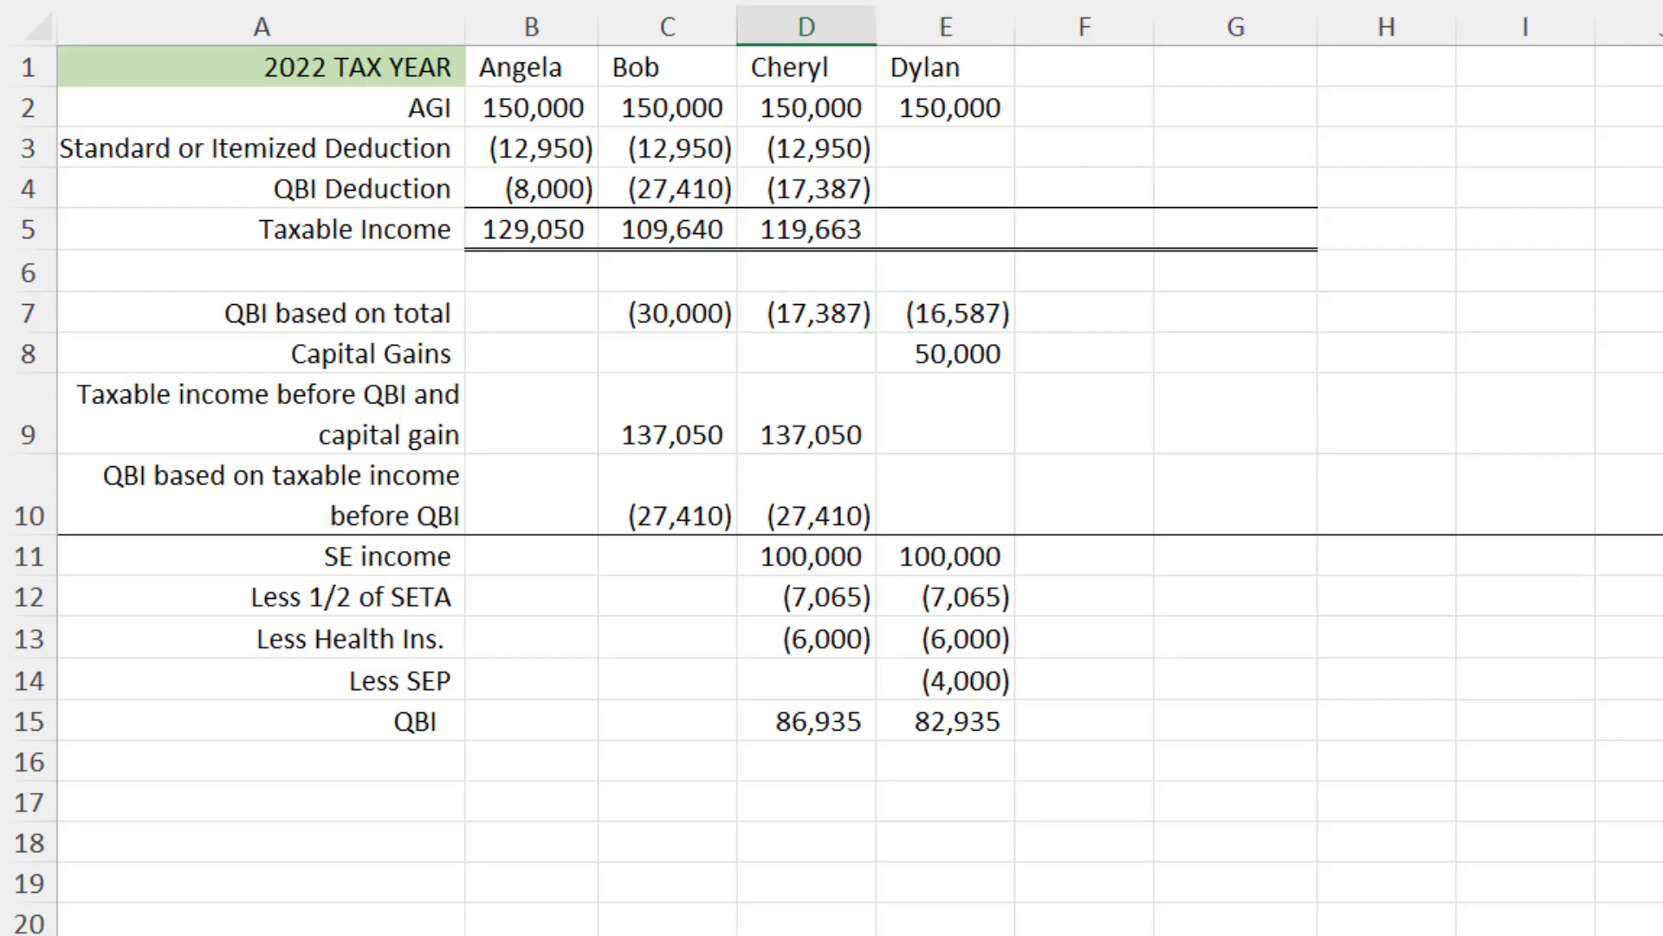
Enter -45000 as the fourth taxpayer's itemized deduction in E3
click(946, 147)
text(-45000)
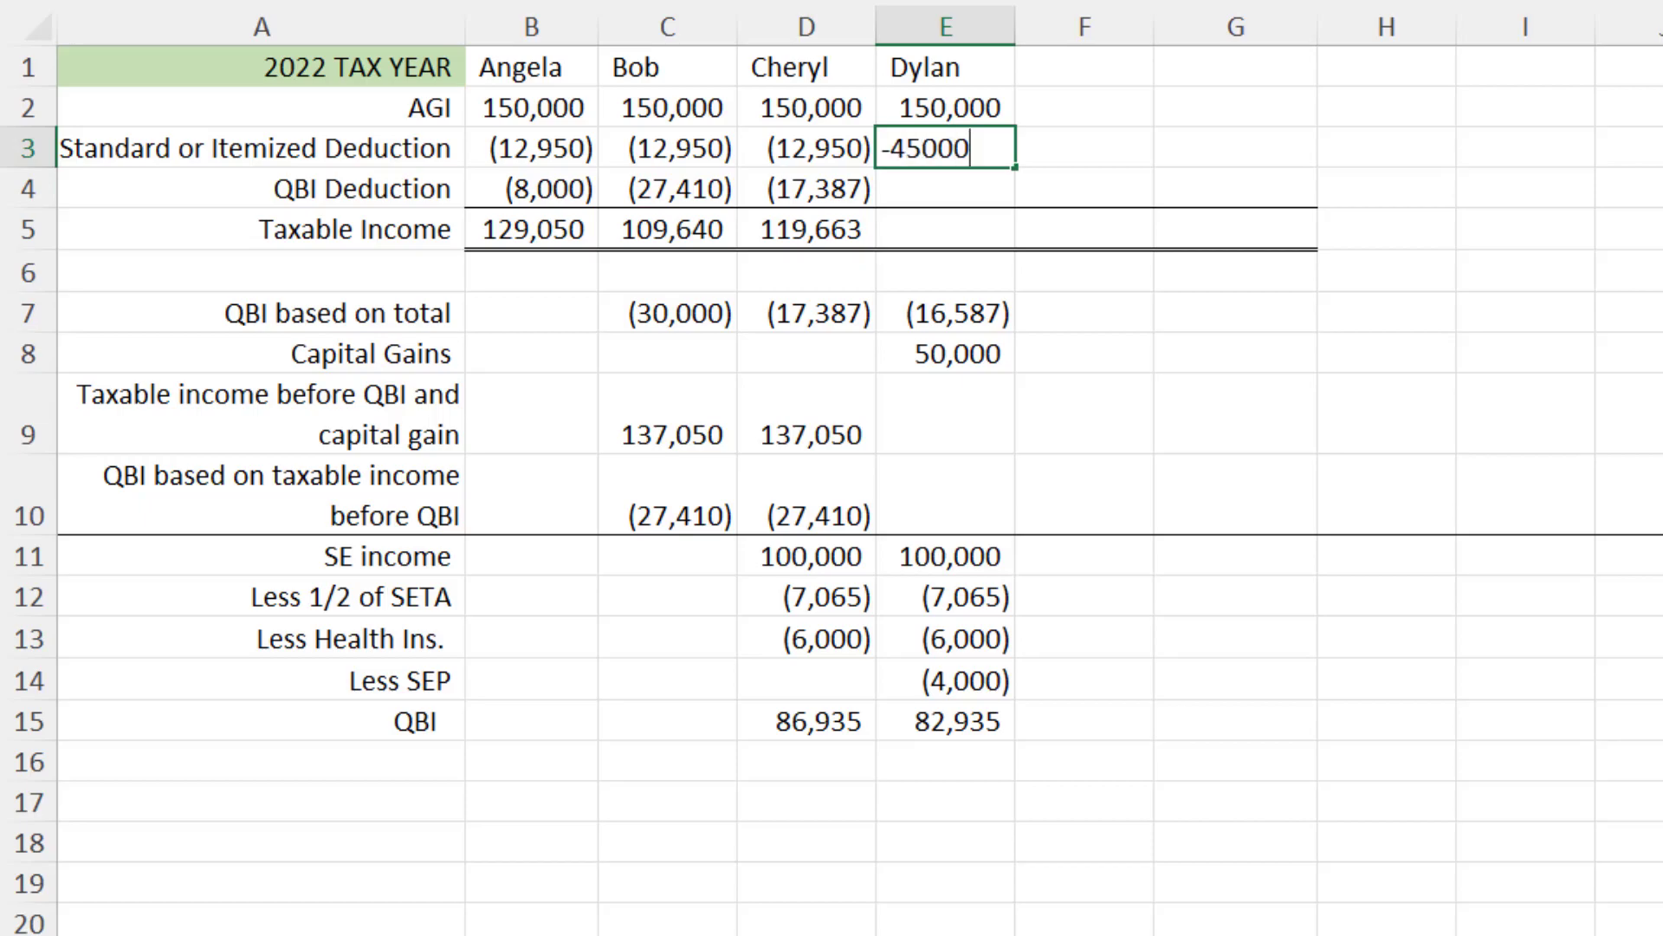
key(Return)
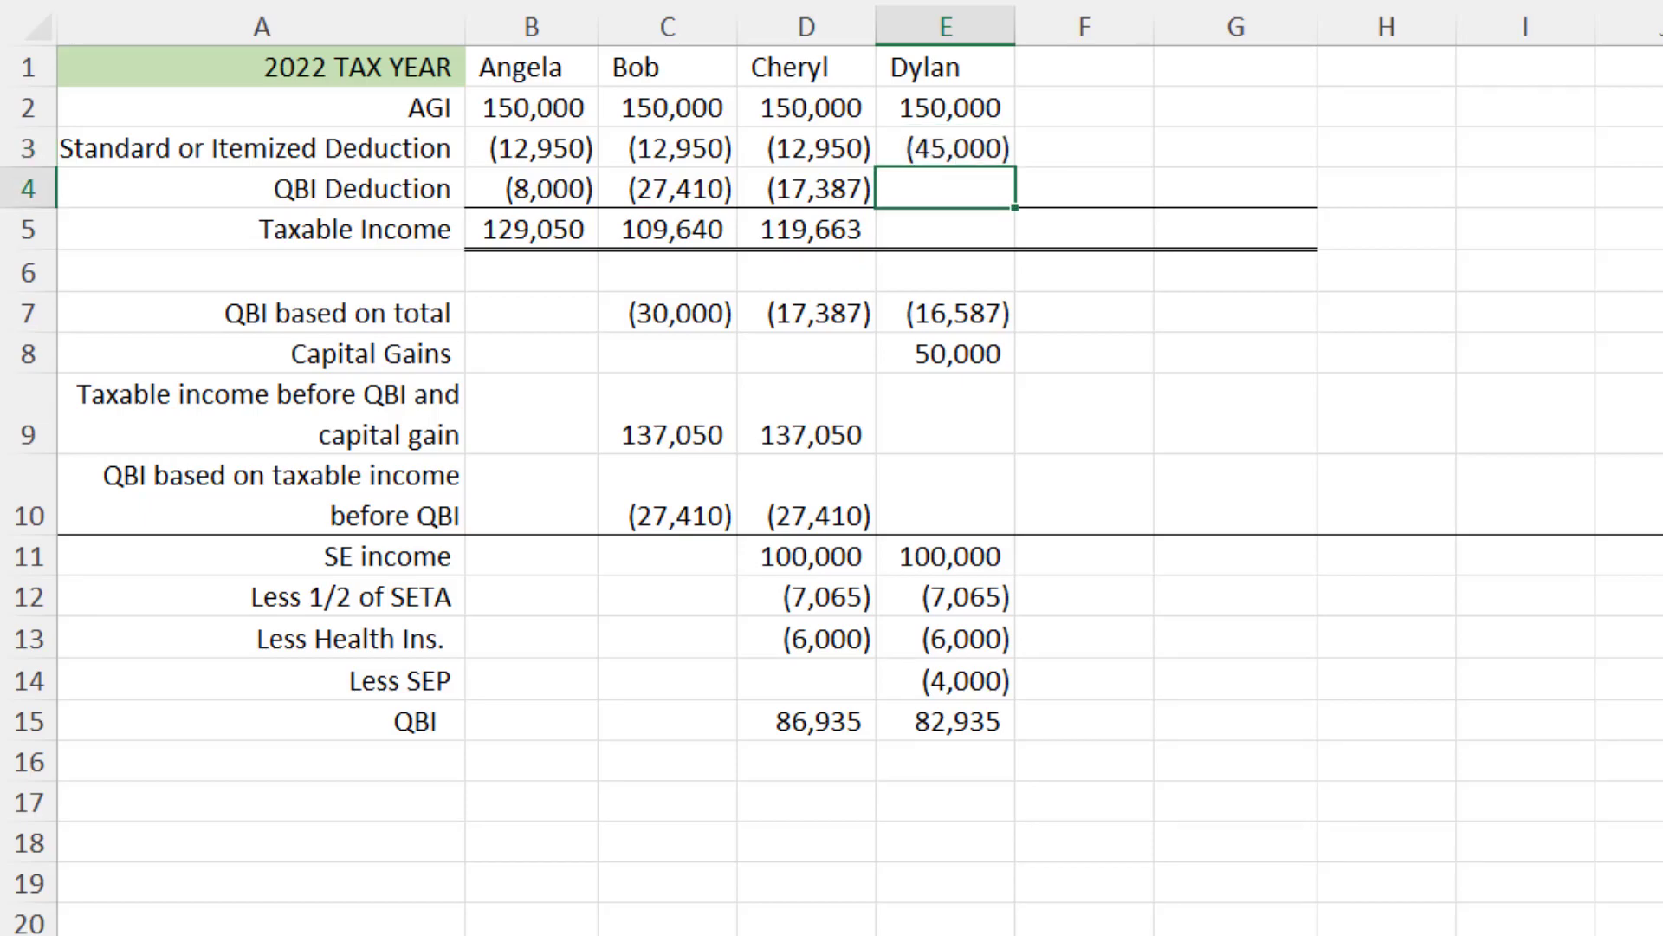
Calculate the fourth taxpayer's taxable income before QBI and capital gain in E9 with the formula +E2+E3-E8
click(946, 412)
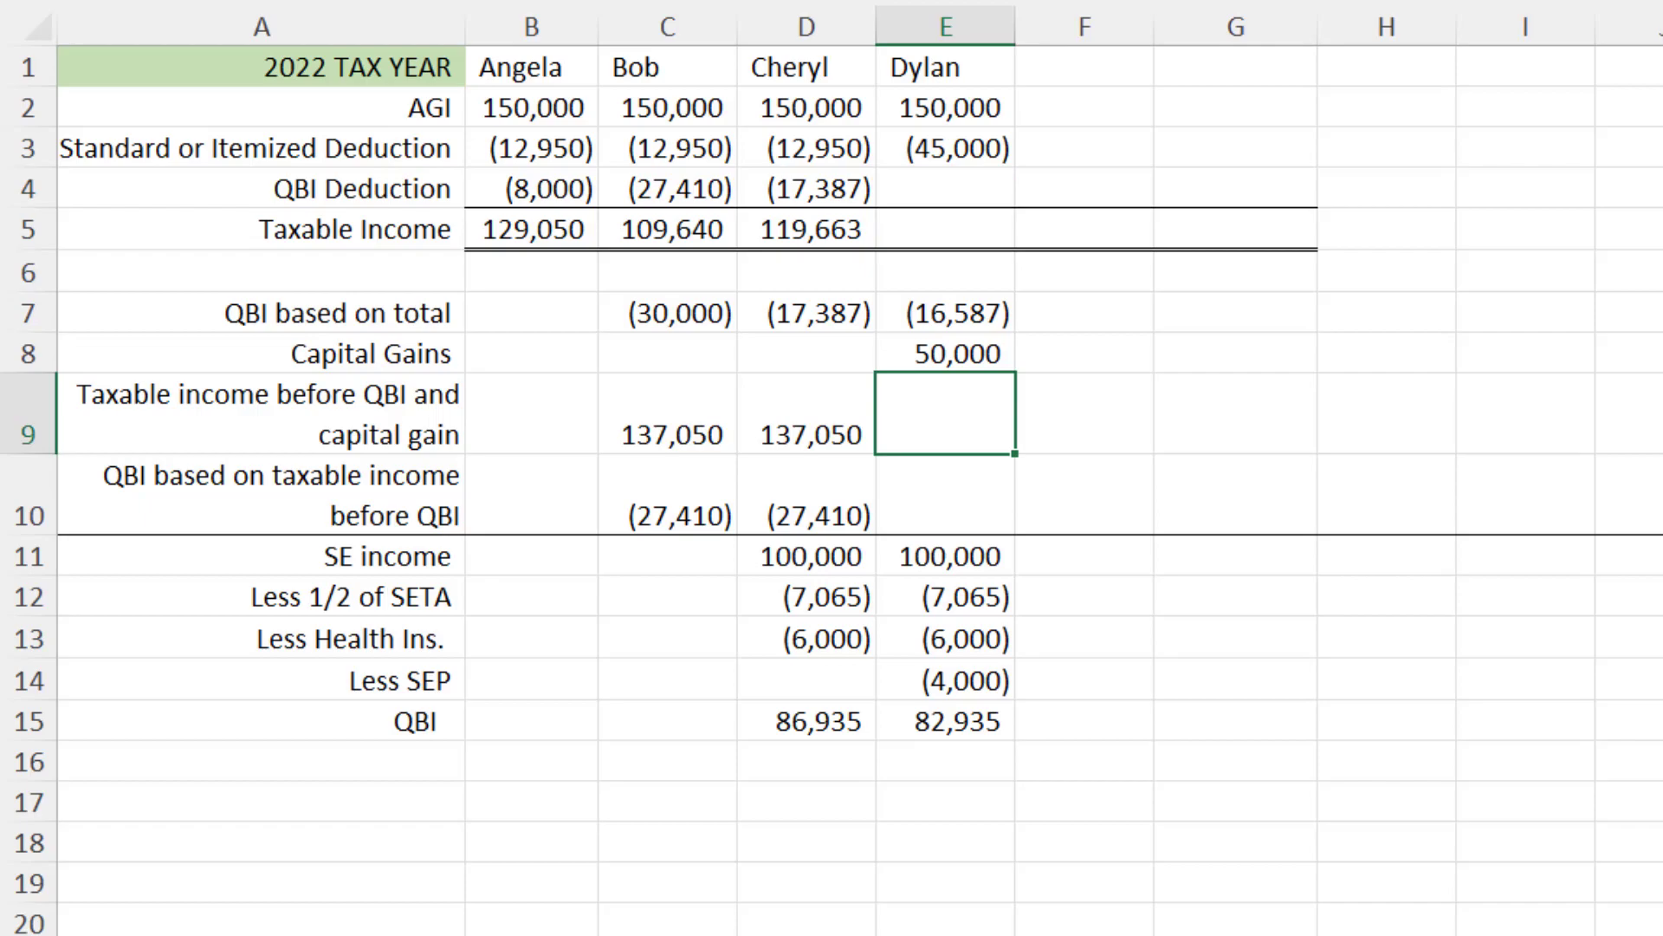
text(+)
key(Up)
key(Up)
key(Up)
key(Up)
key(Up)
key(Up)
key(Up)
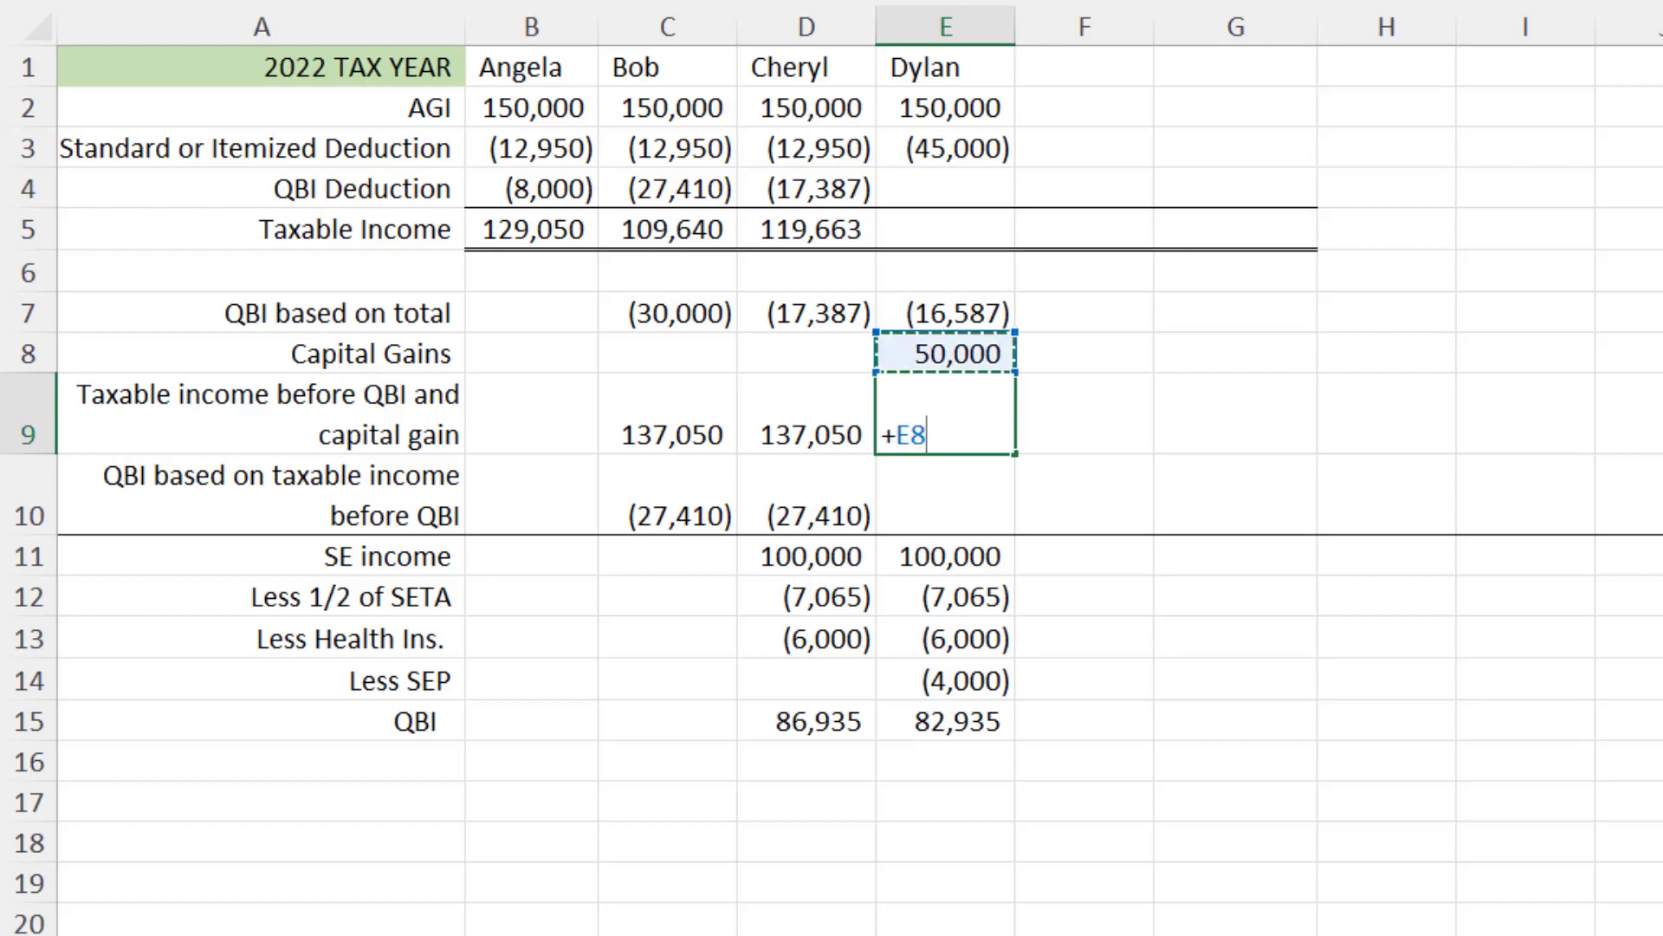
text(+)
key(Up)
key(Up)
key(Up)
key(Up)
key(Up)
key(Up)
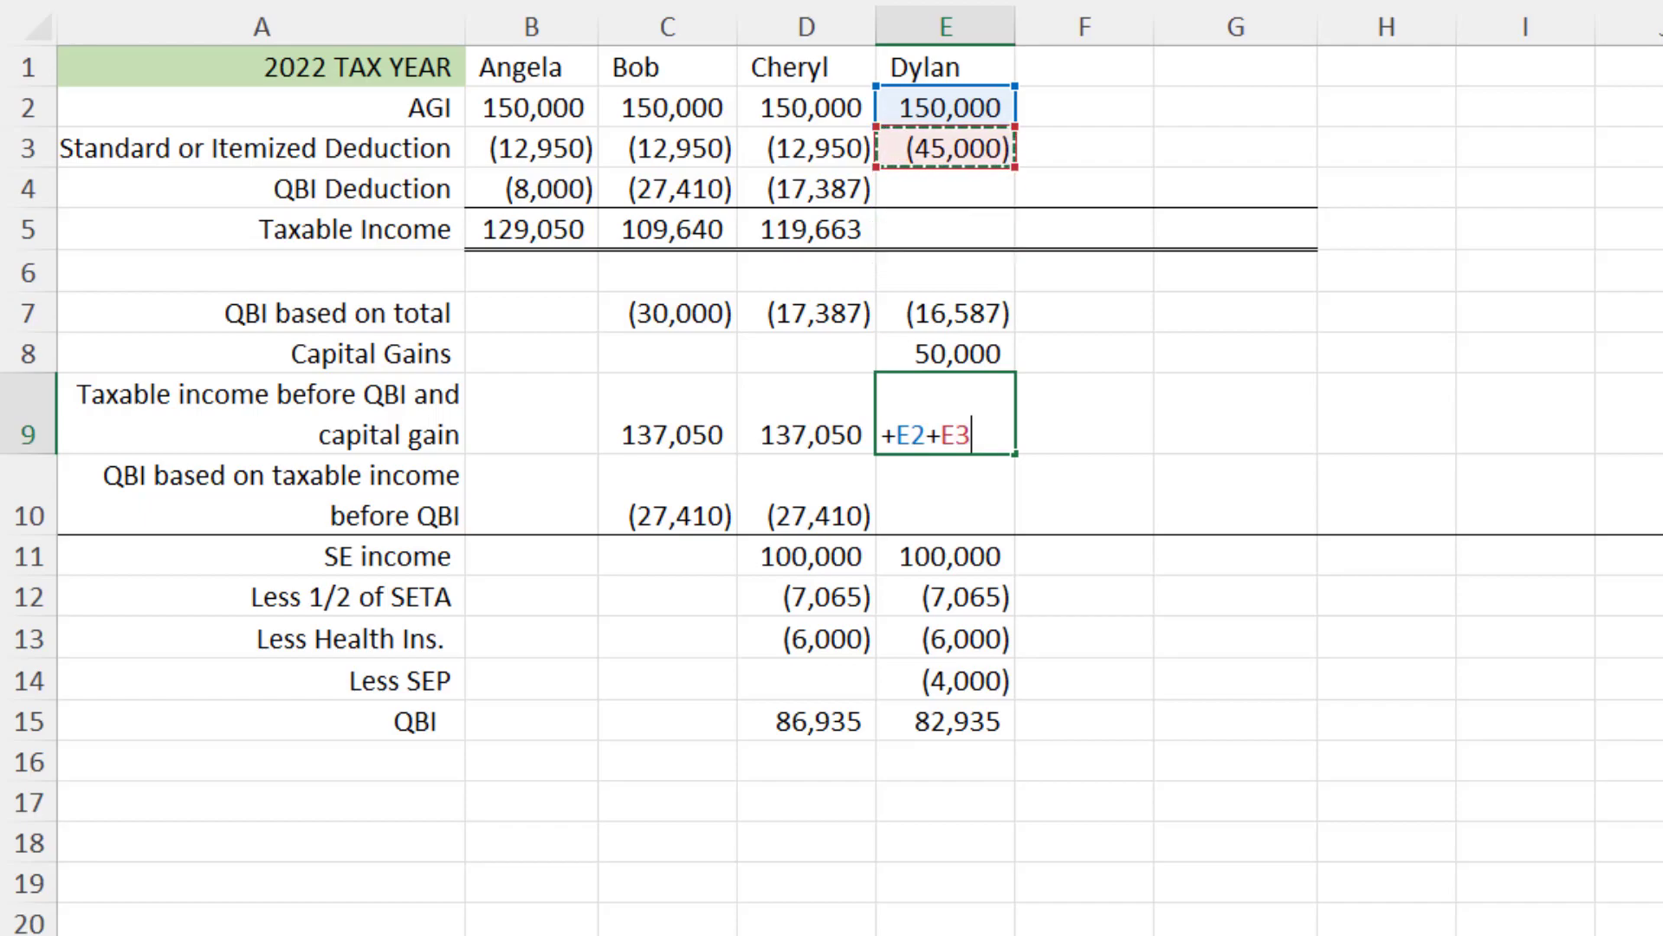
text(-)
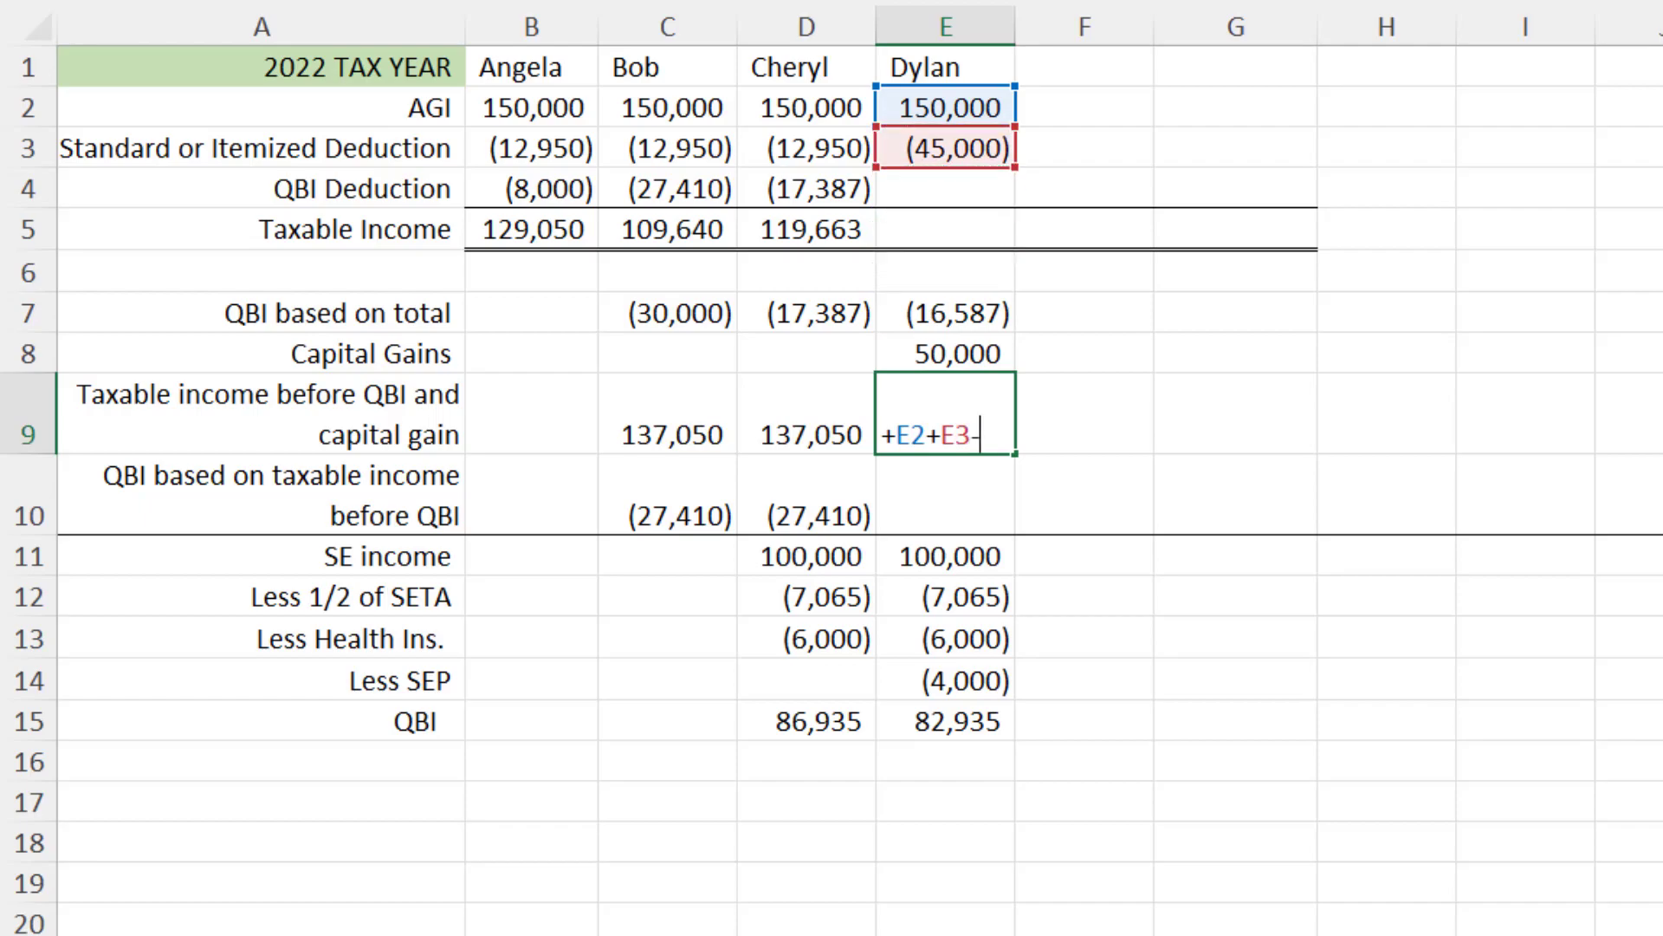
key(Up)
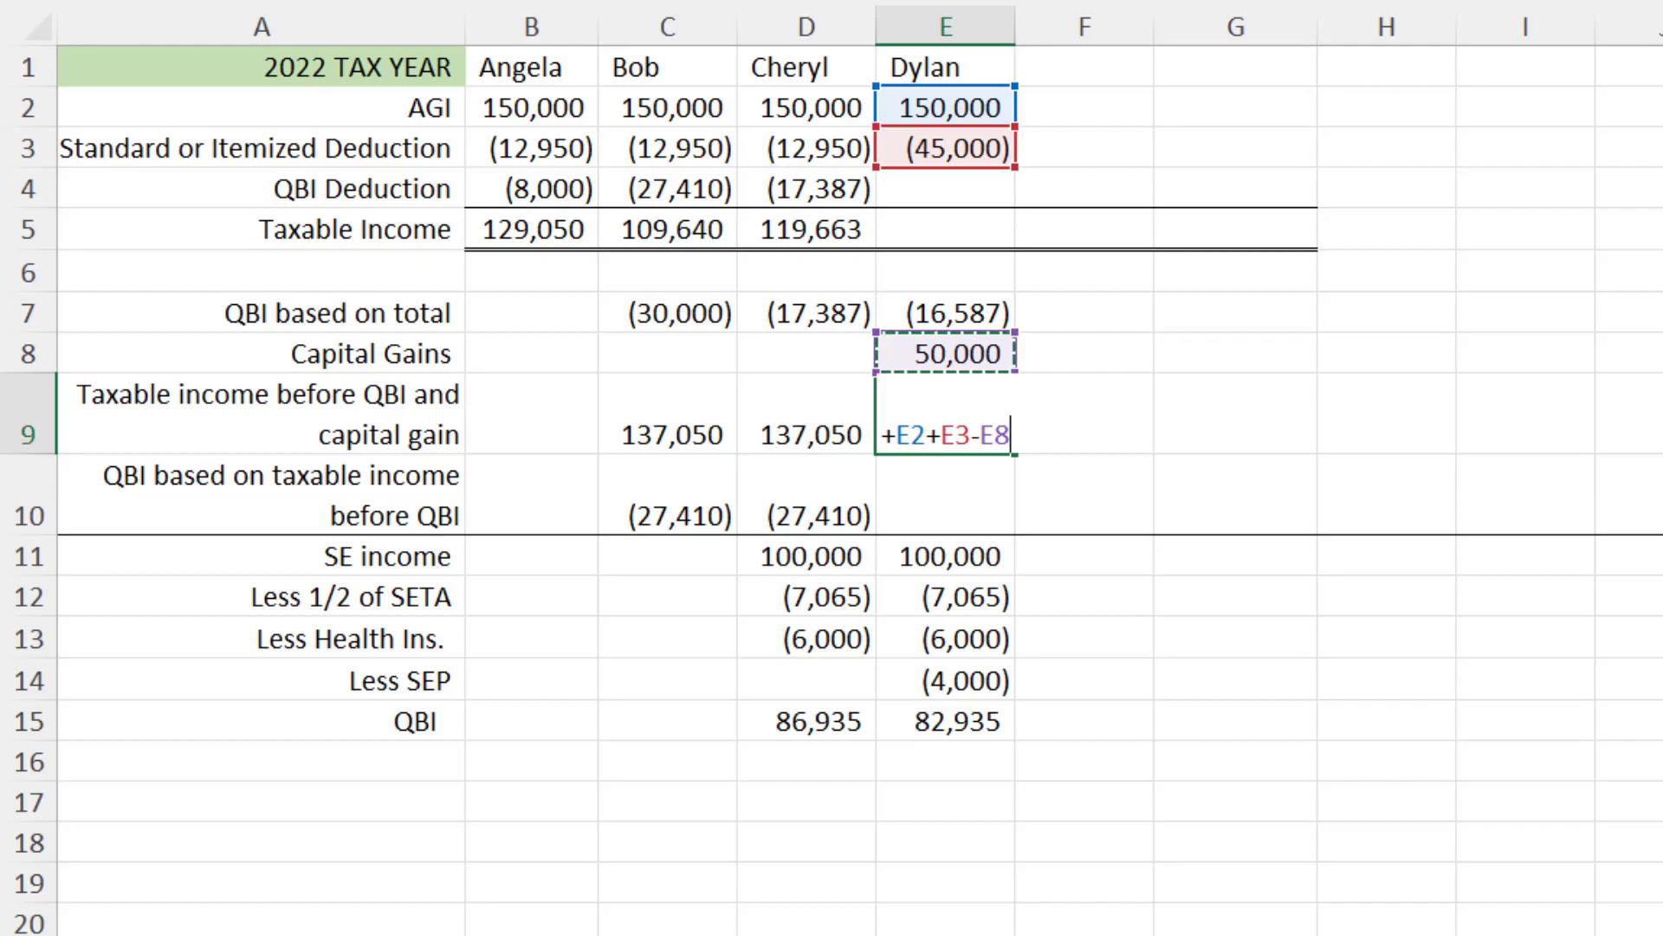
key(Return)
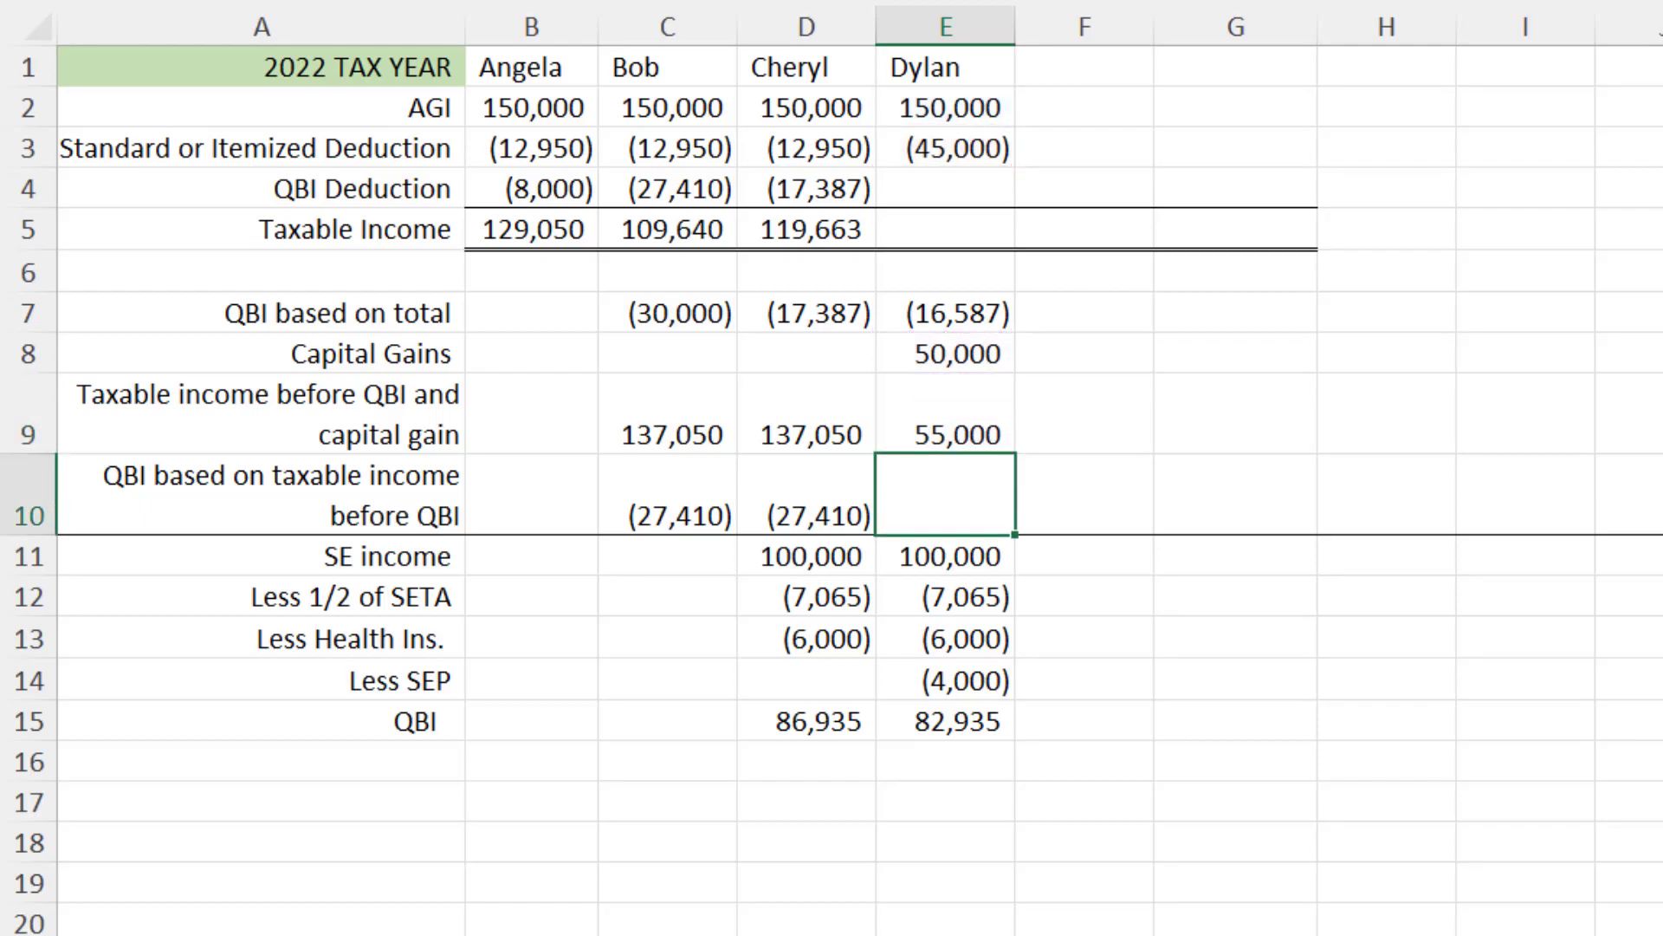
Copy the QBI based on taxable income formula from D10 to E10, and set the QBI Deduction in E4 to +E10
click(806, 494)
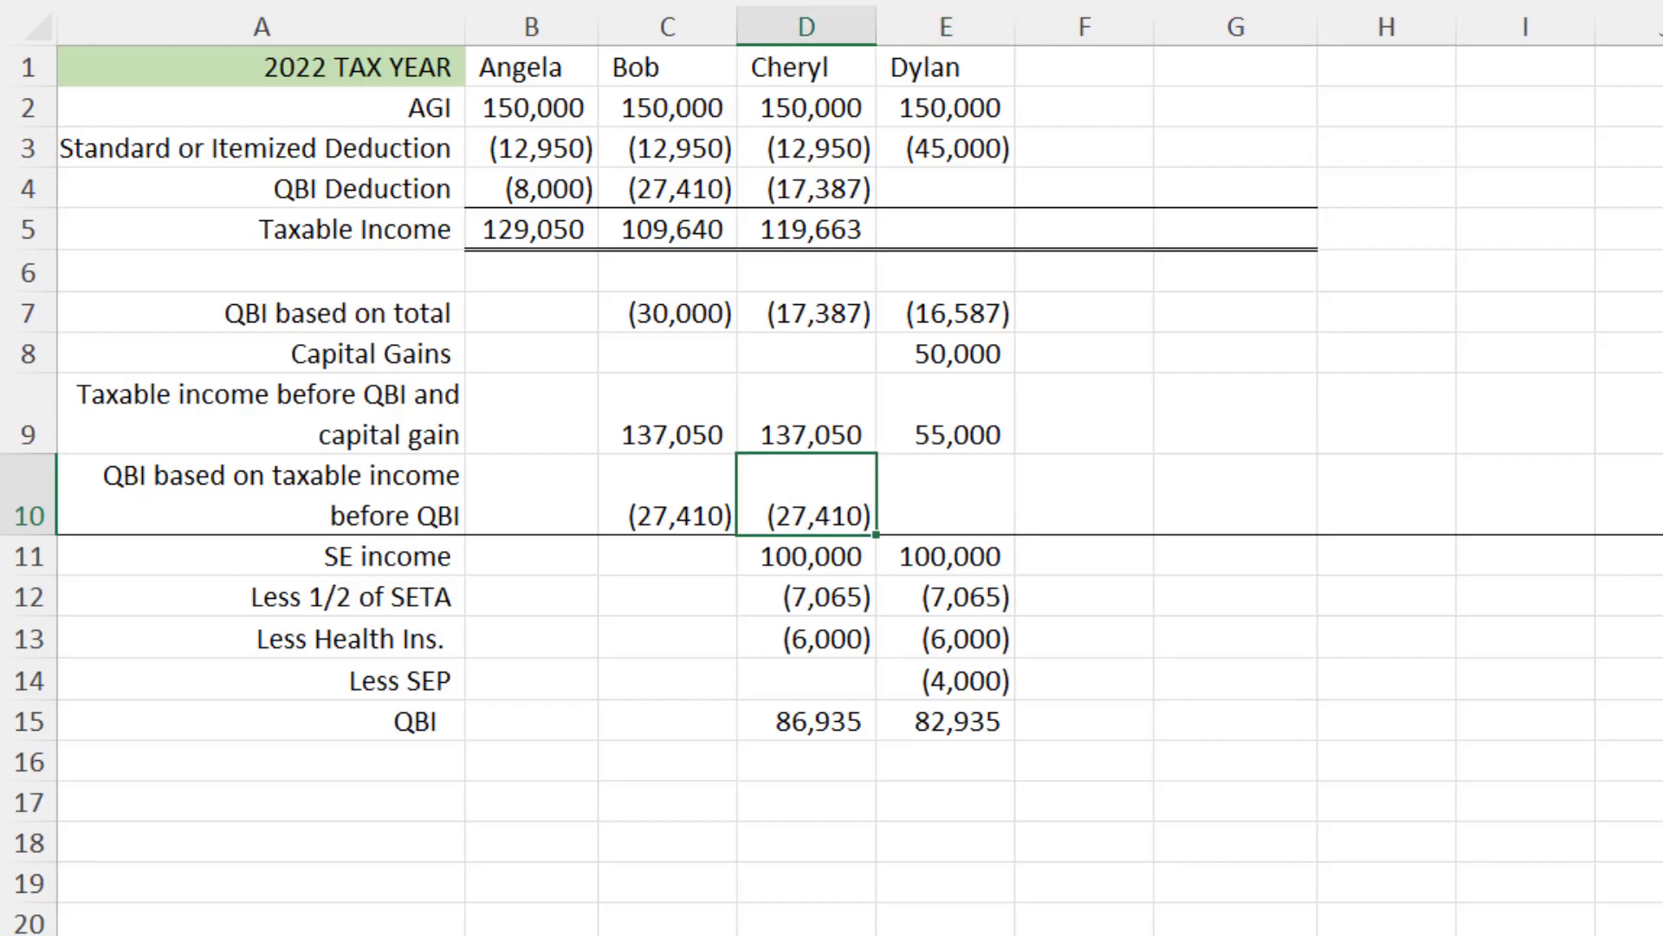
drag(876, 535, 945, 516)
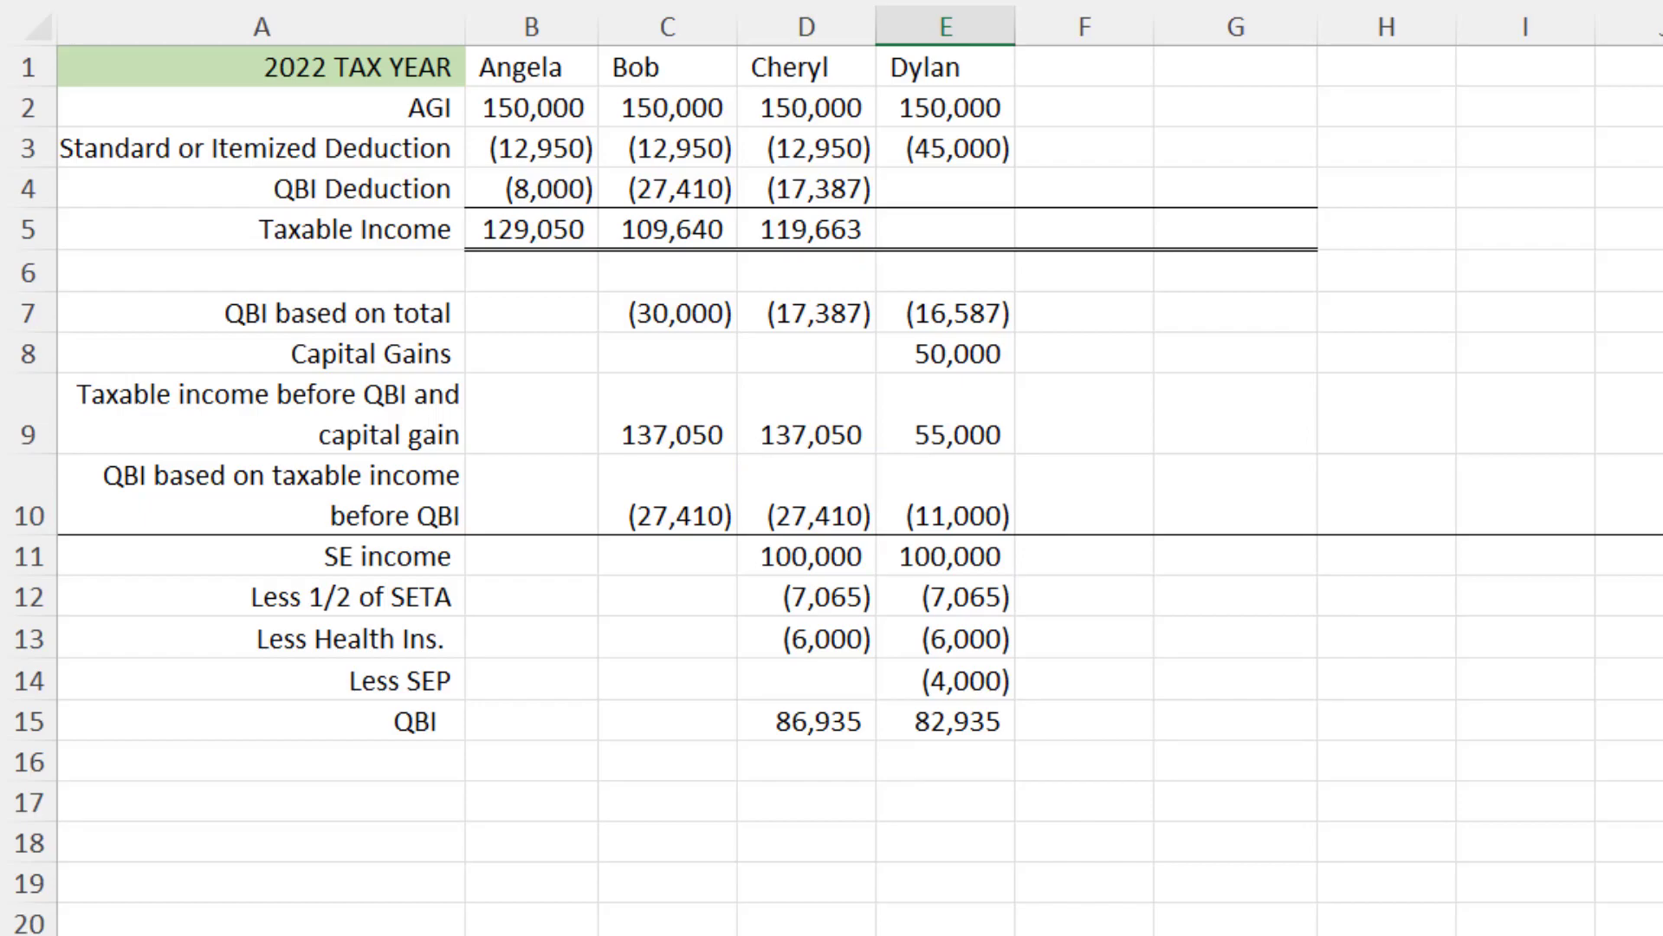
click(944, 228)
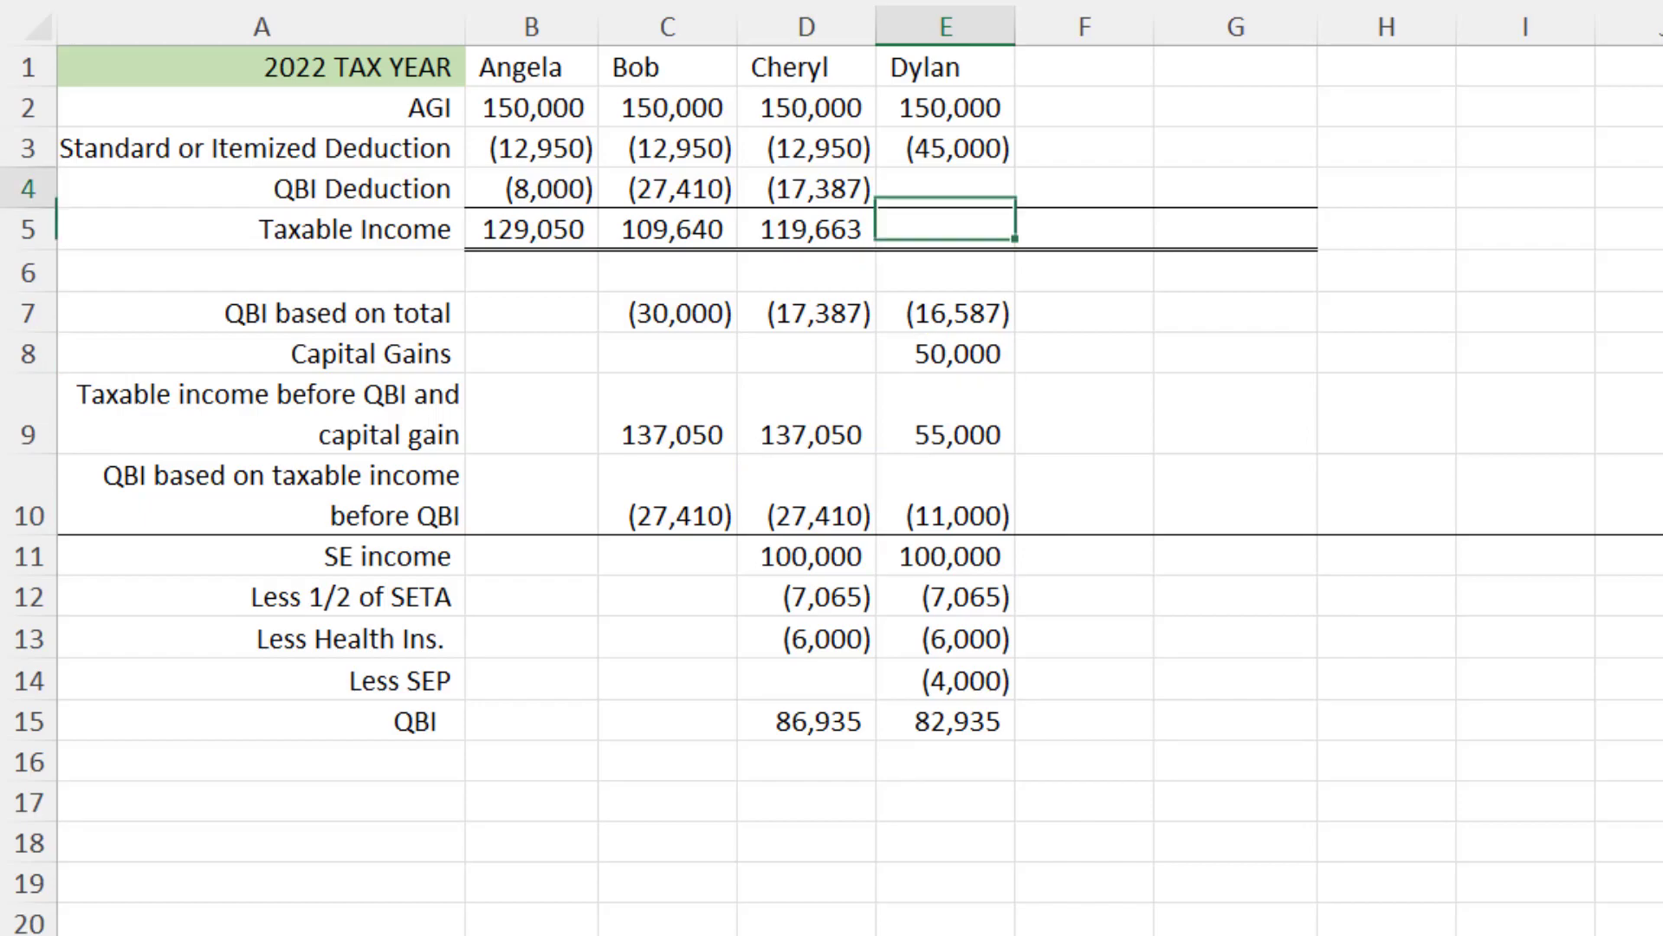
click(945, 188)
text(+)
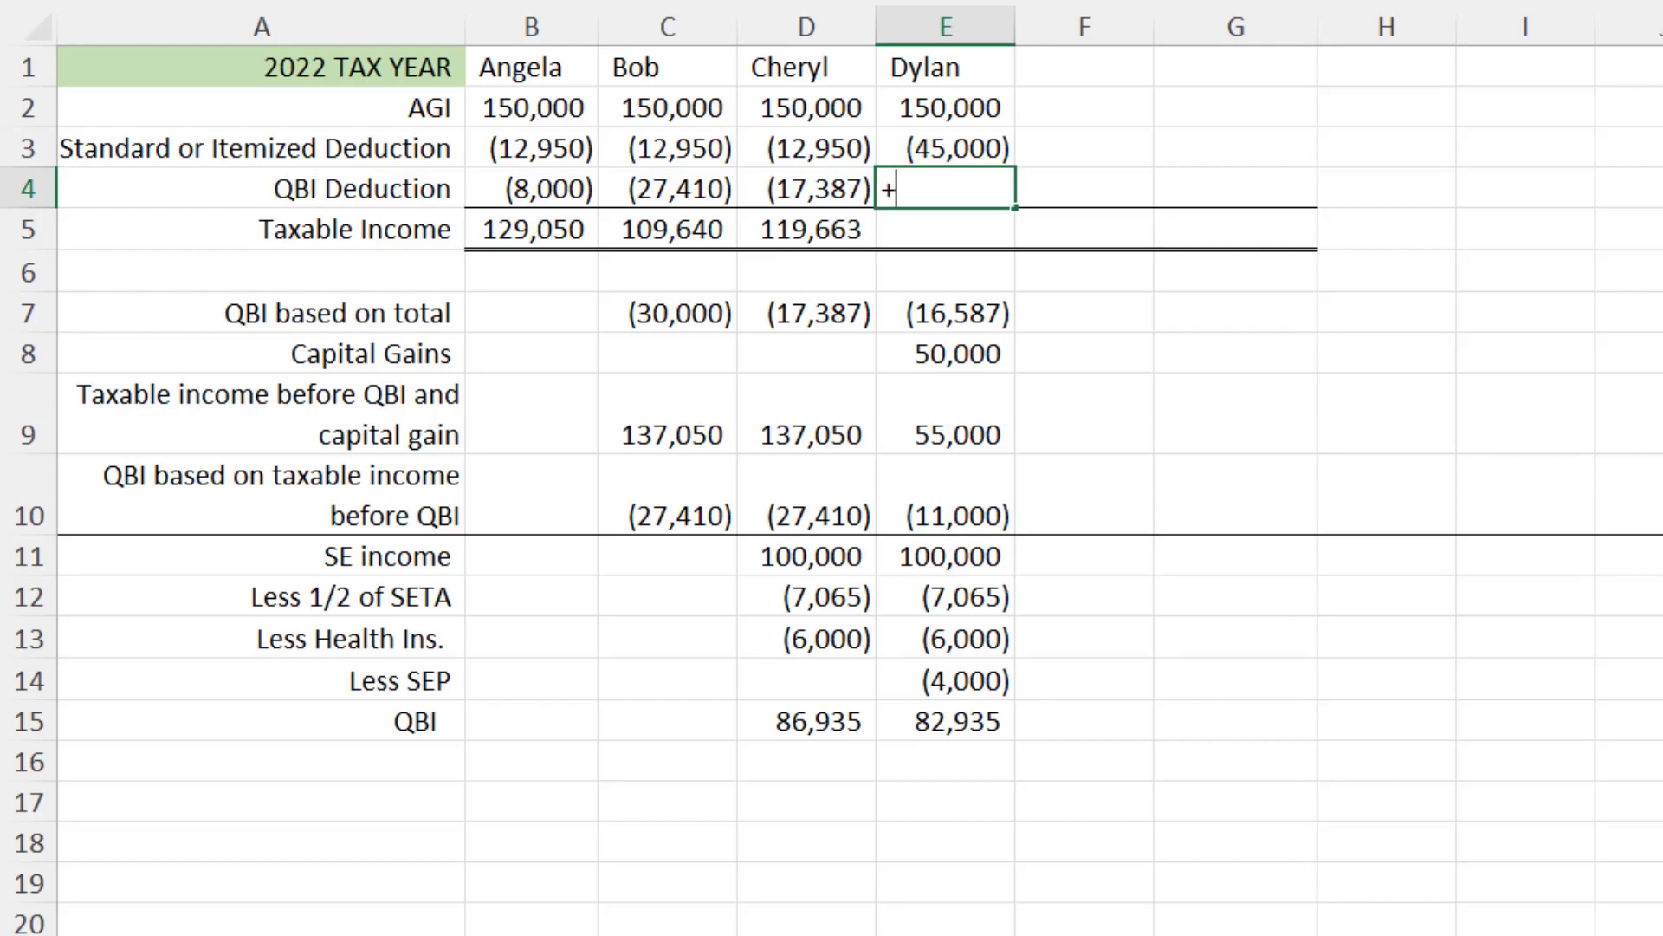
click(969, 474)
key(Return)
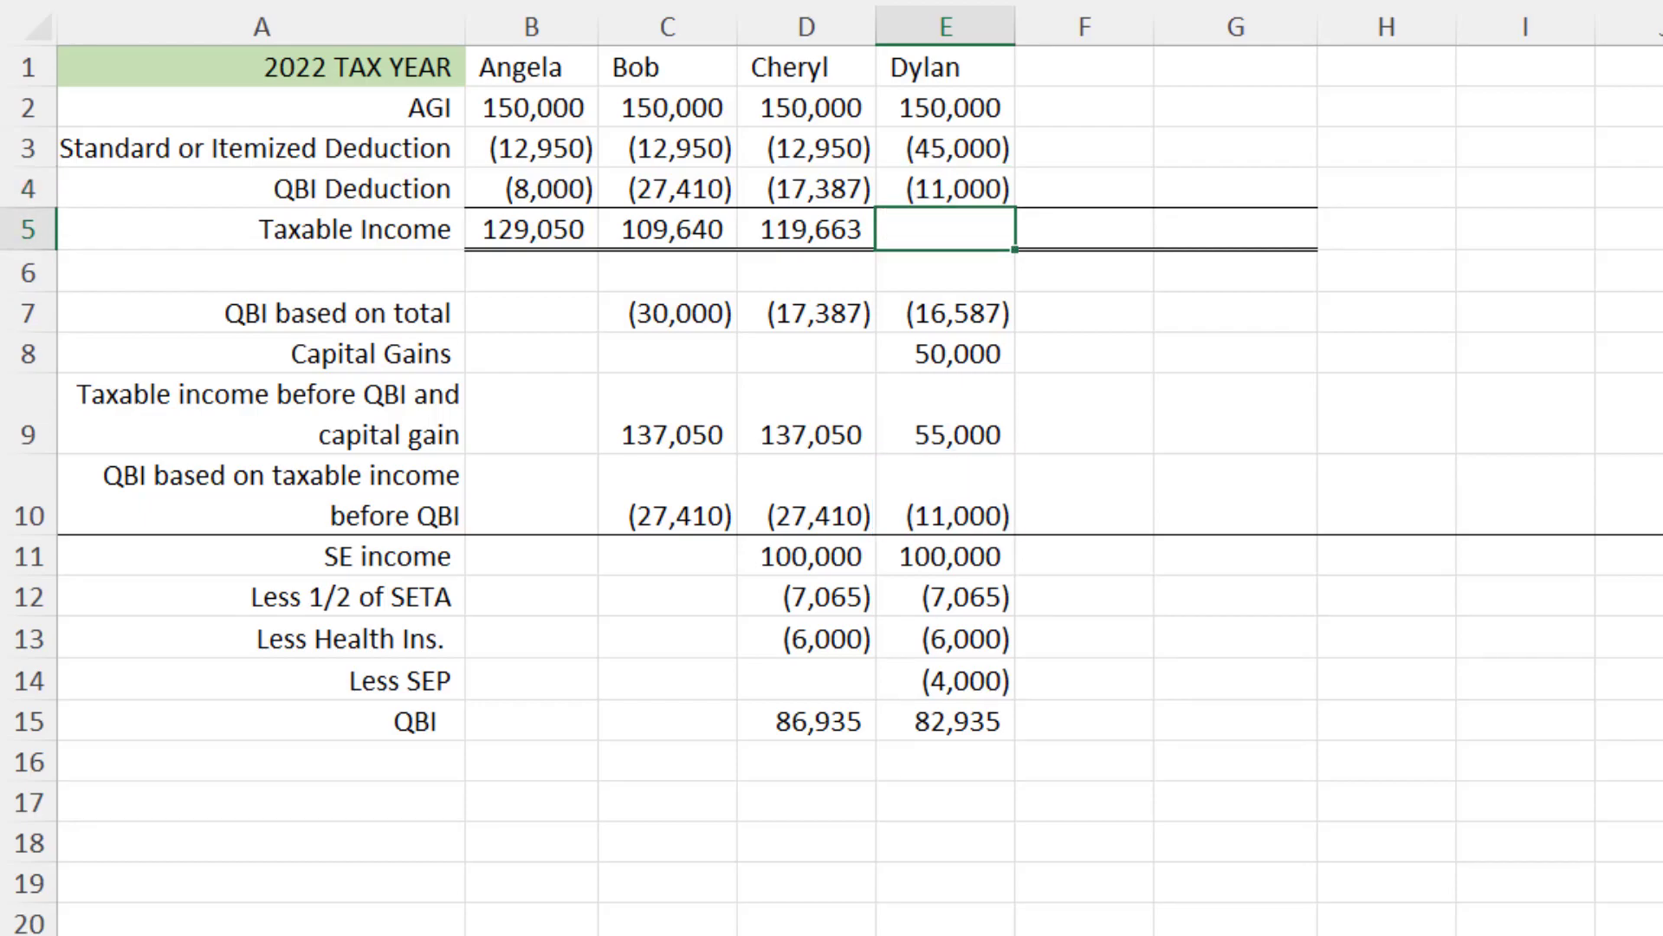
Copy the Taxable Income formula from D5 to E5 for the fourth taxpayer
click(806, 228)
drag(876, 248, 977, 230)
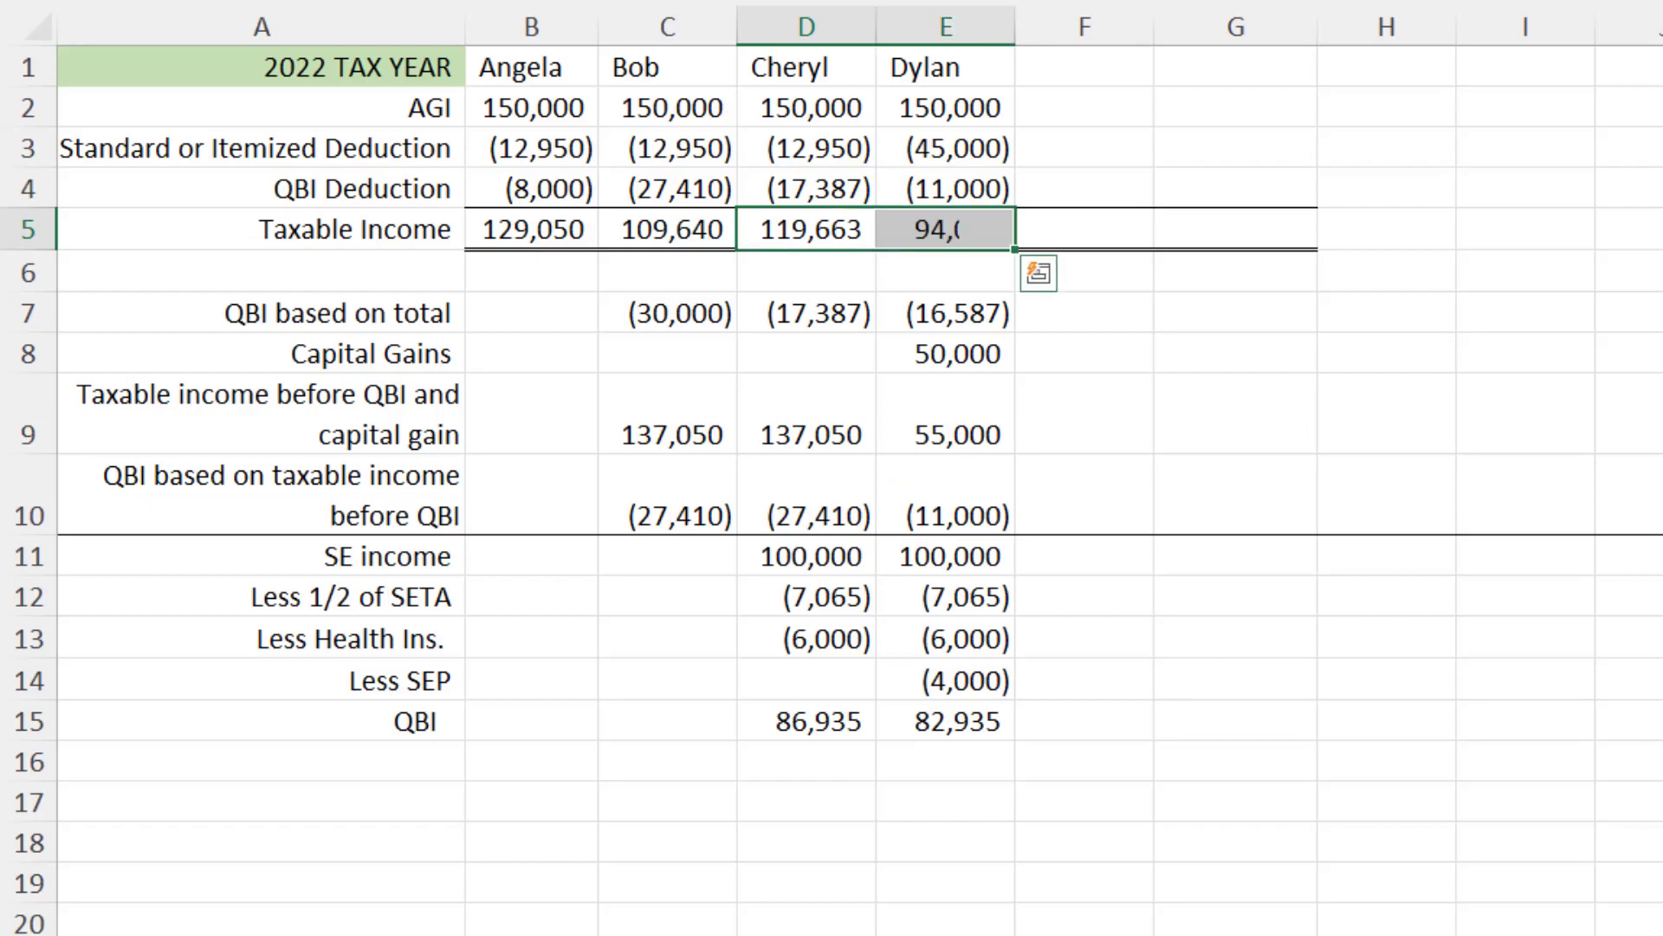
click(1629, 929)
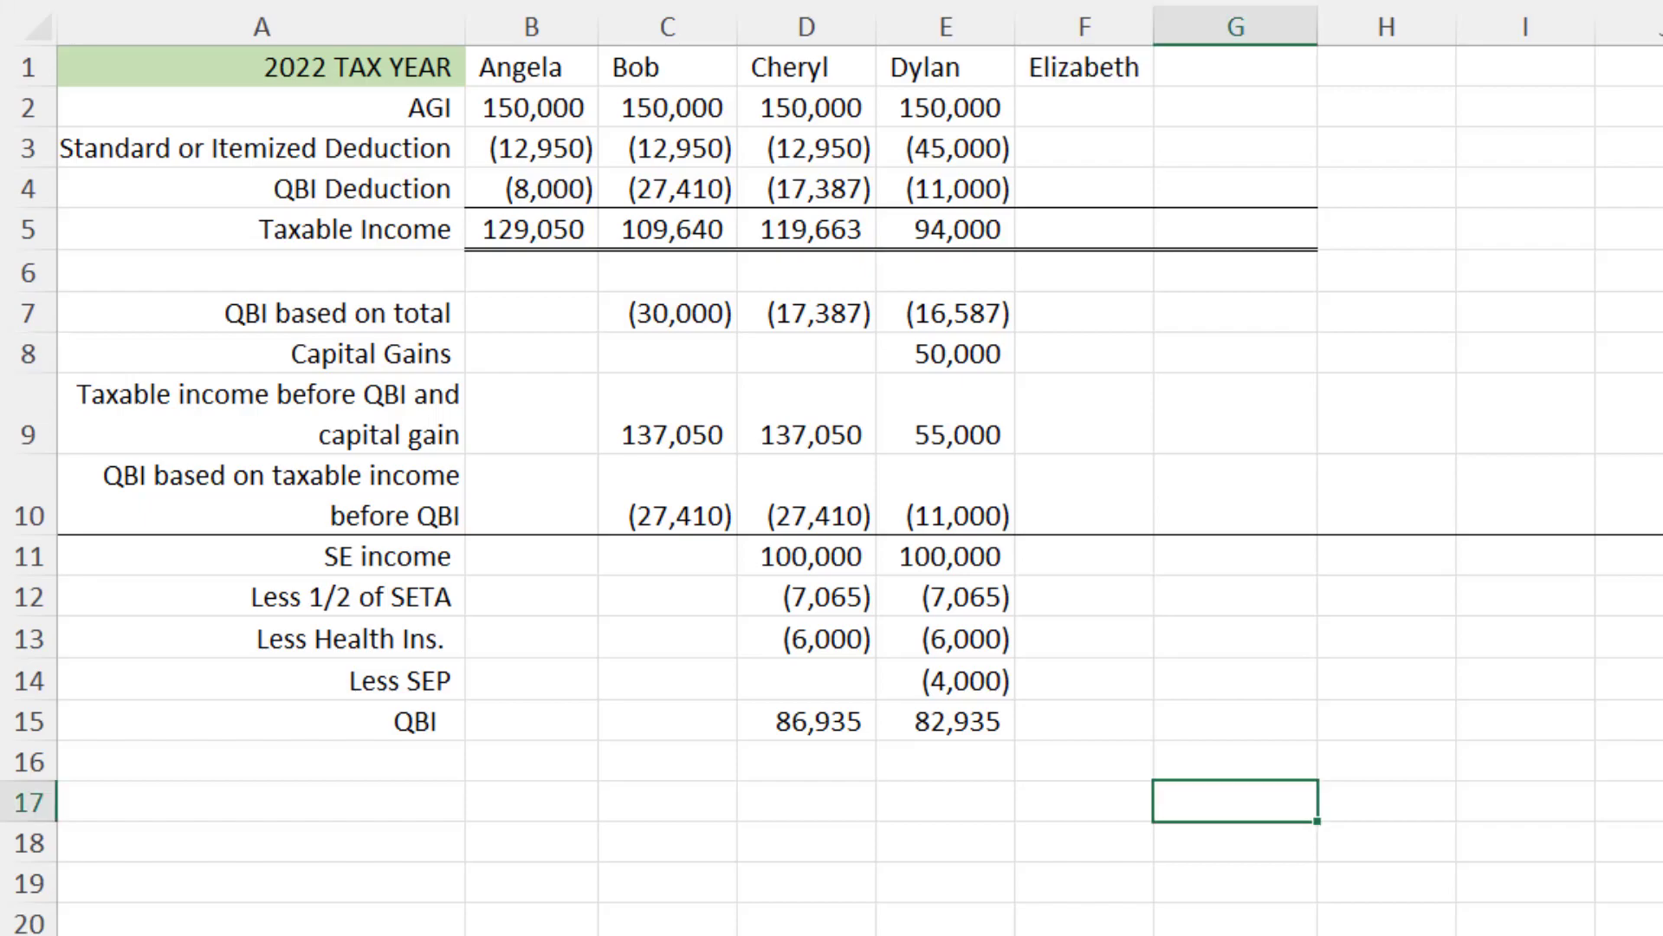
Enter the fifth taxpayer's SE income of 174349, half of SETA as -16698/2, health insurance of -6000 and SEP of -4000 in F11:F14
click(1084, 555)
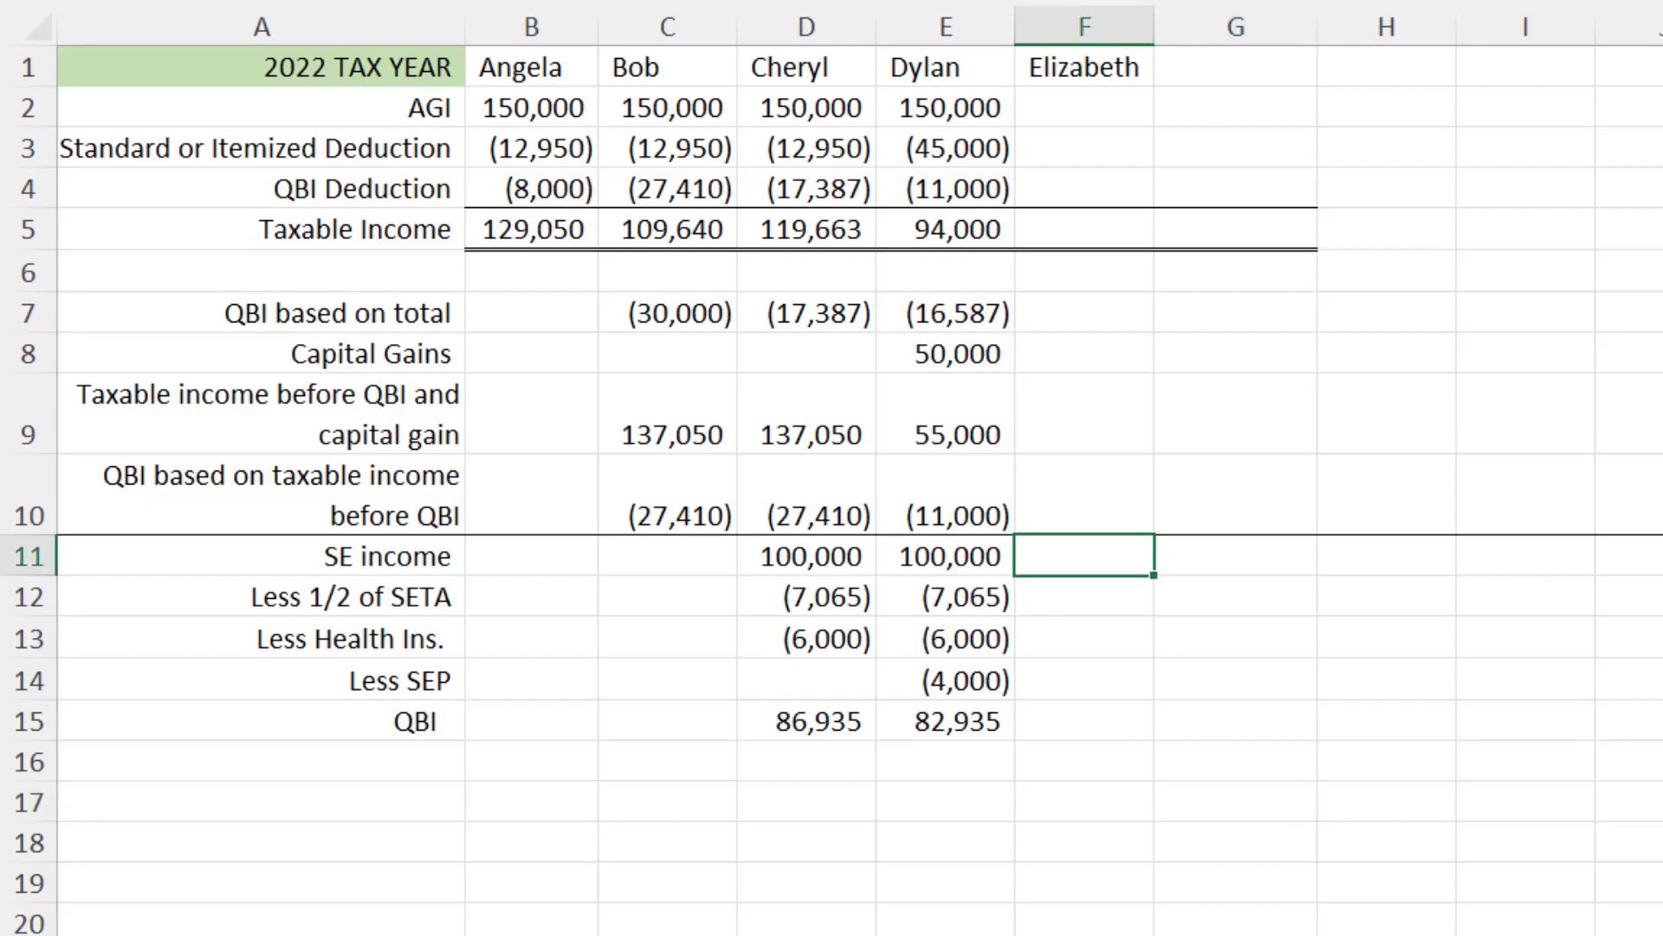
text(174349)
key(Return)
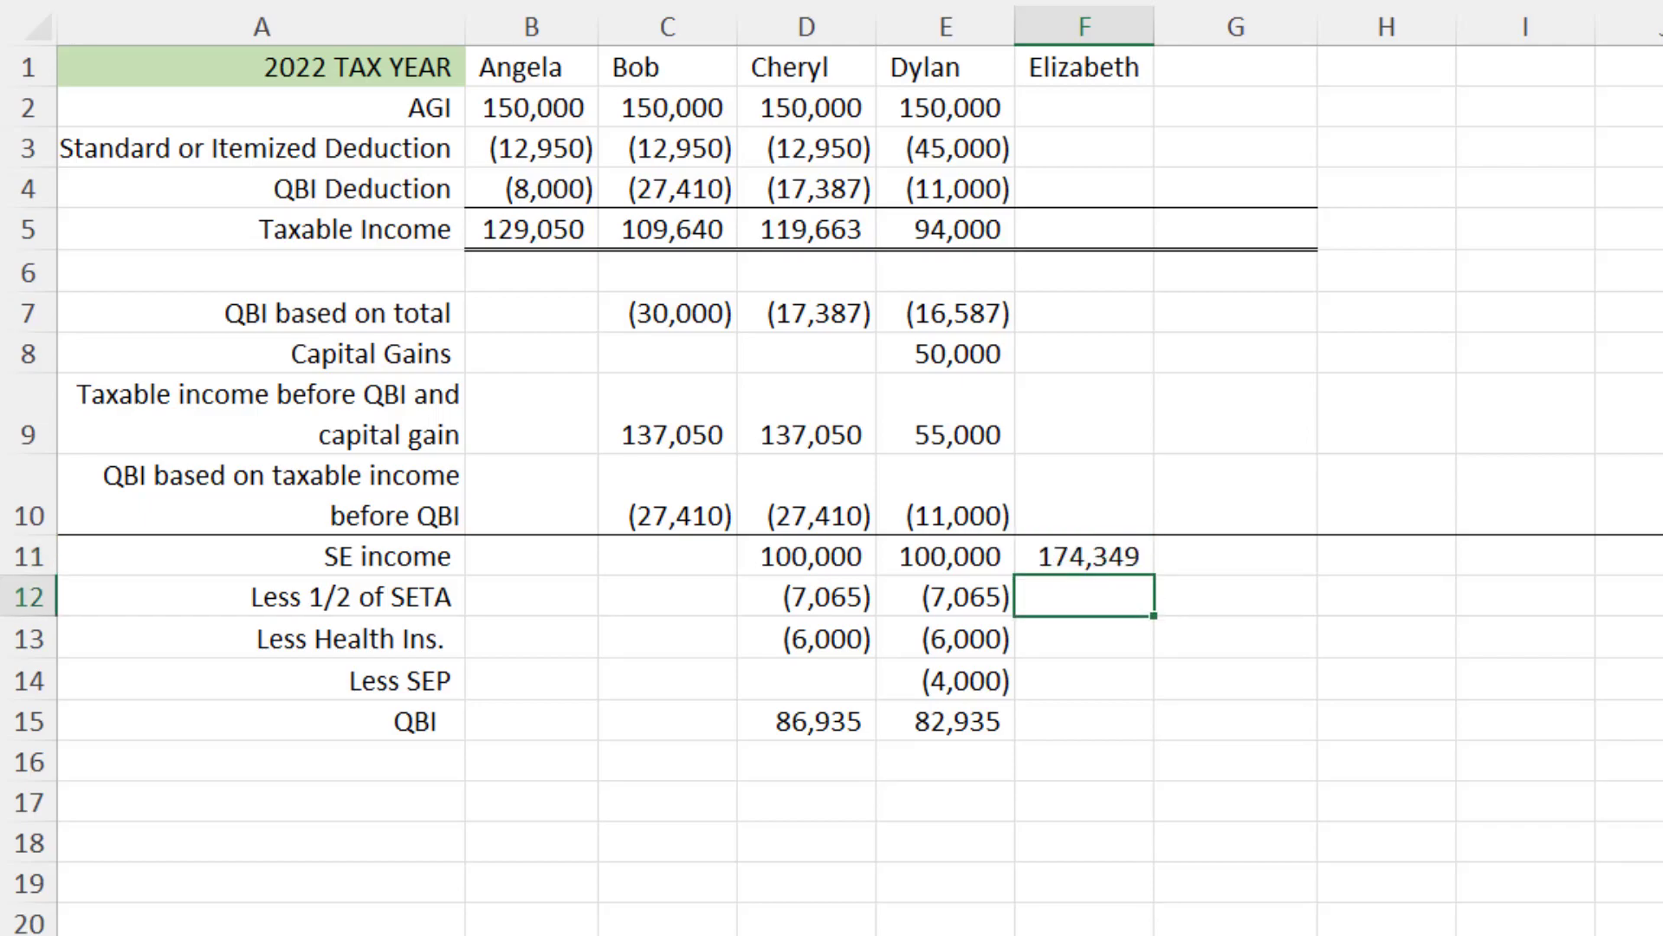
text(-16698/2)
key(Return)
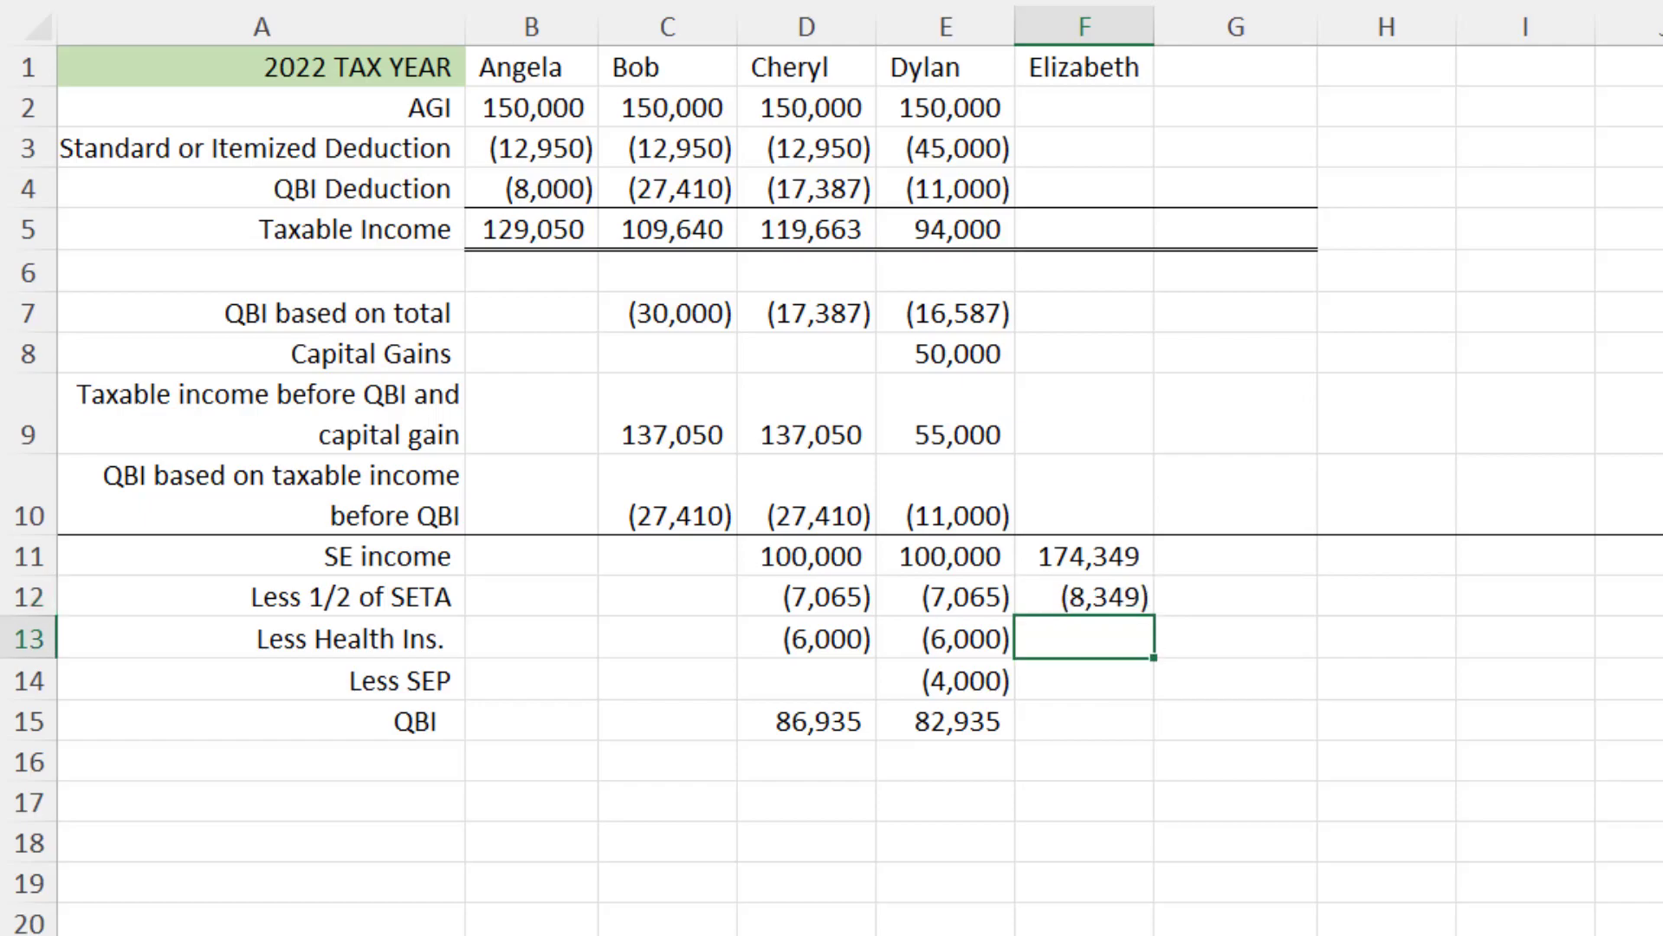
text(-6000)
key(Return)
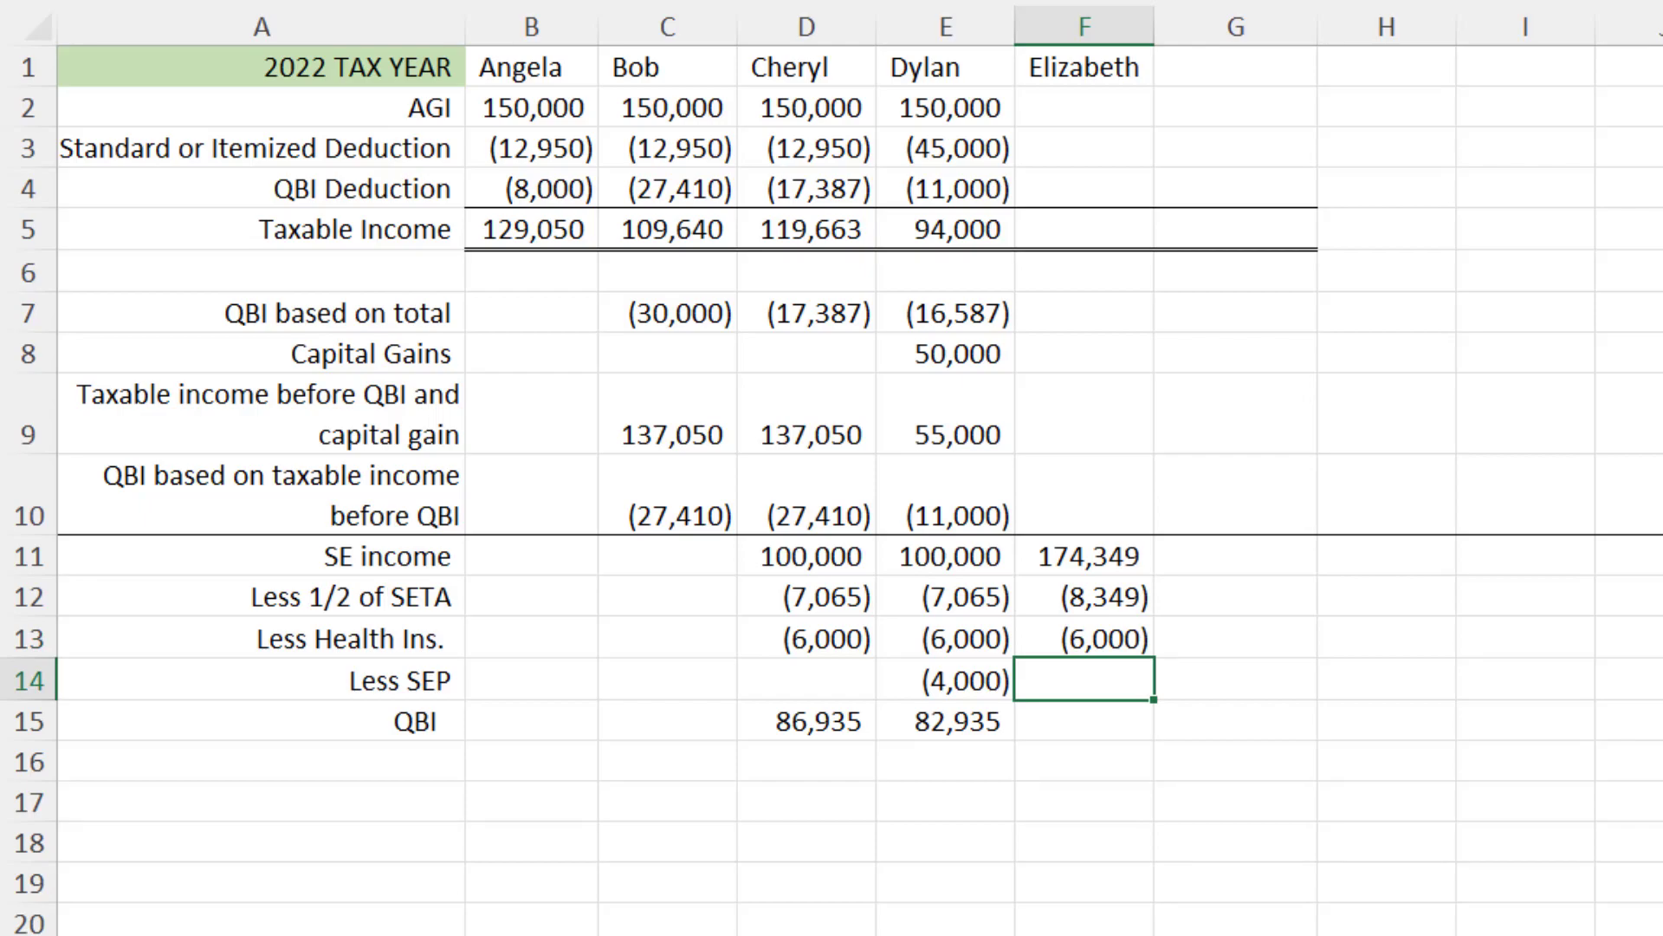
text(-4000)
key(Return)
Copy the QBI sum formula from E15 to F15 for the fifth taxpayer
key(Left)
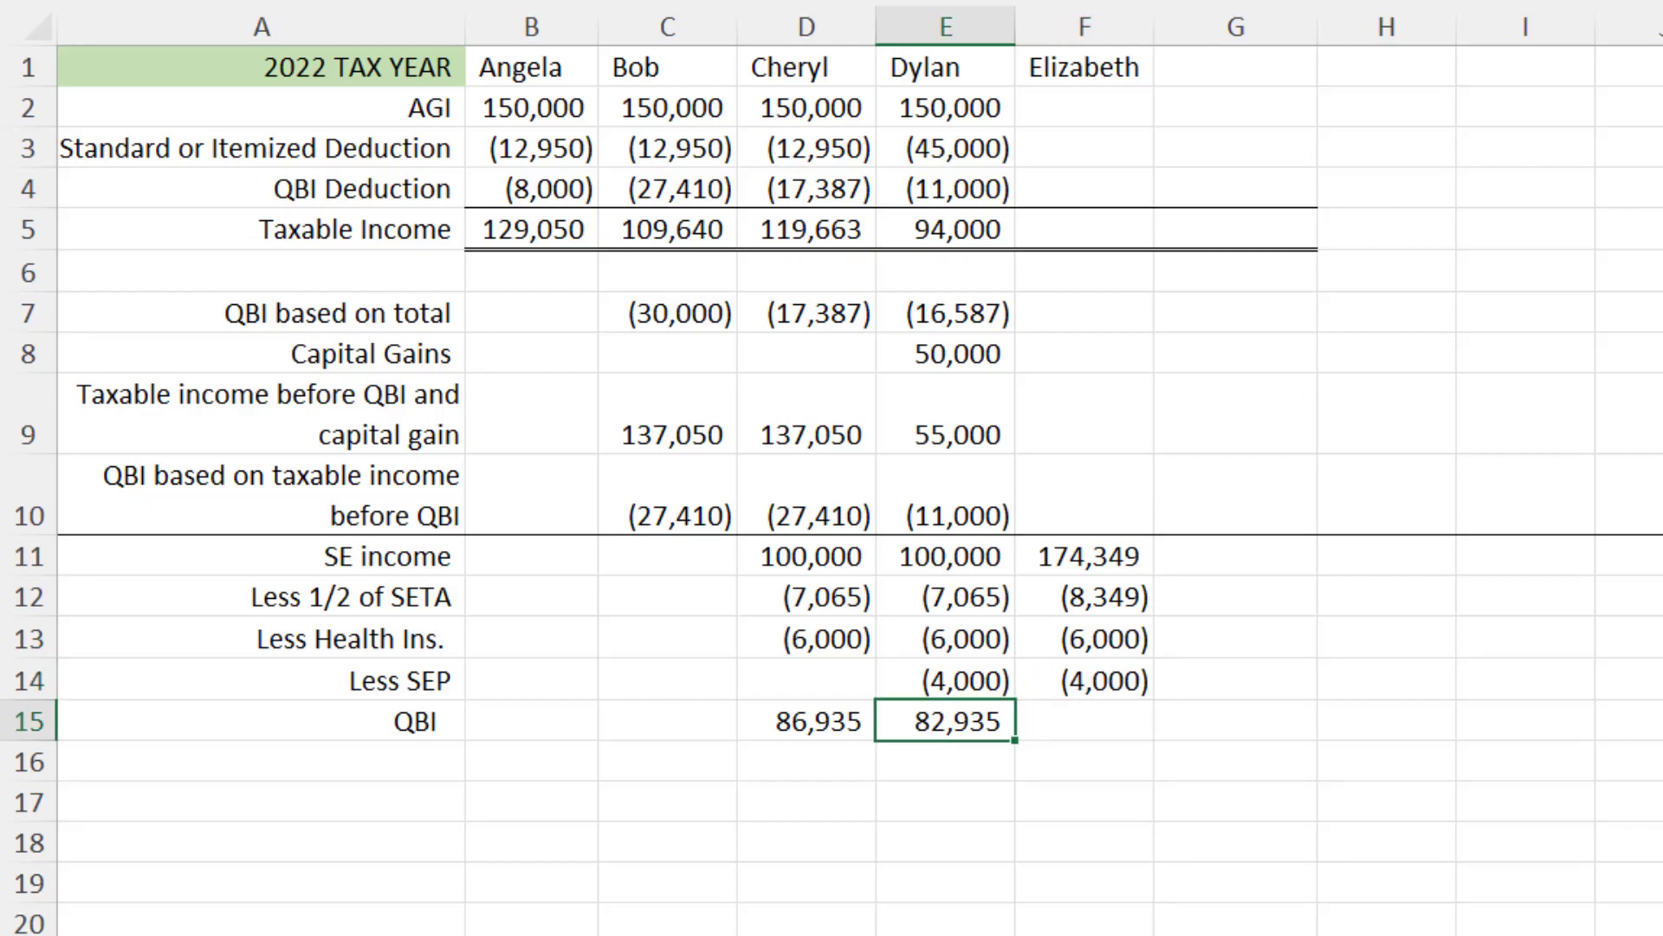
key(ctrl+c)
key(Right)
key(ctrl+v)
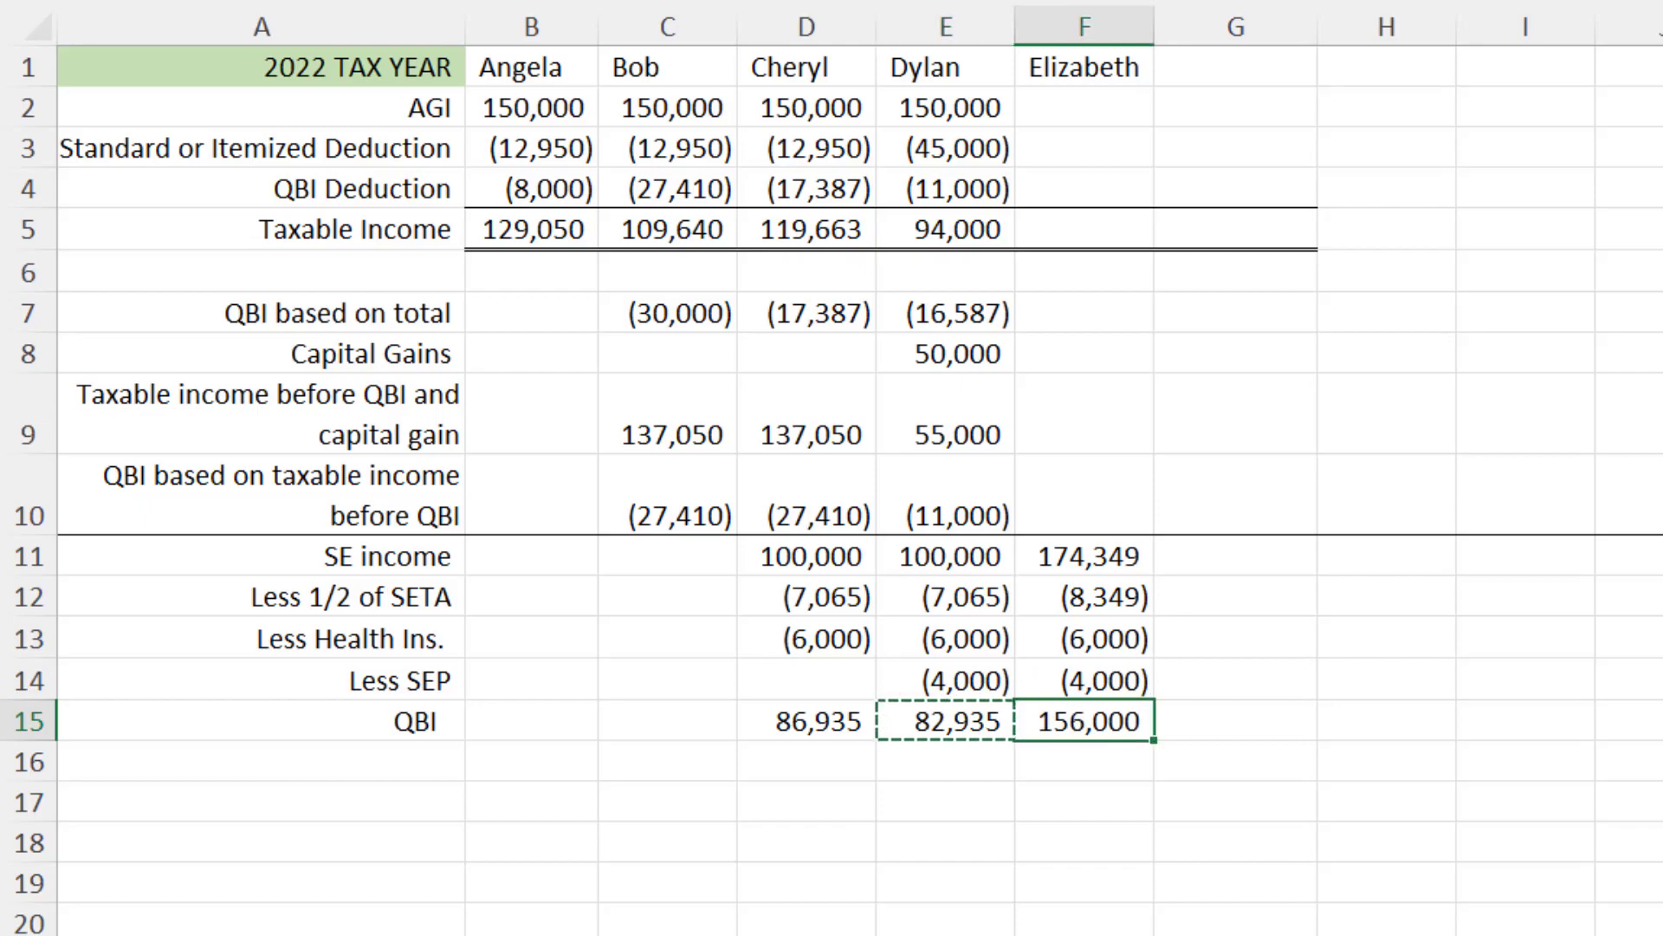
key(Down)
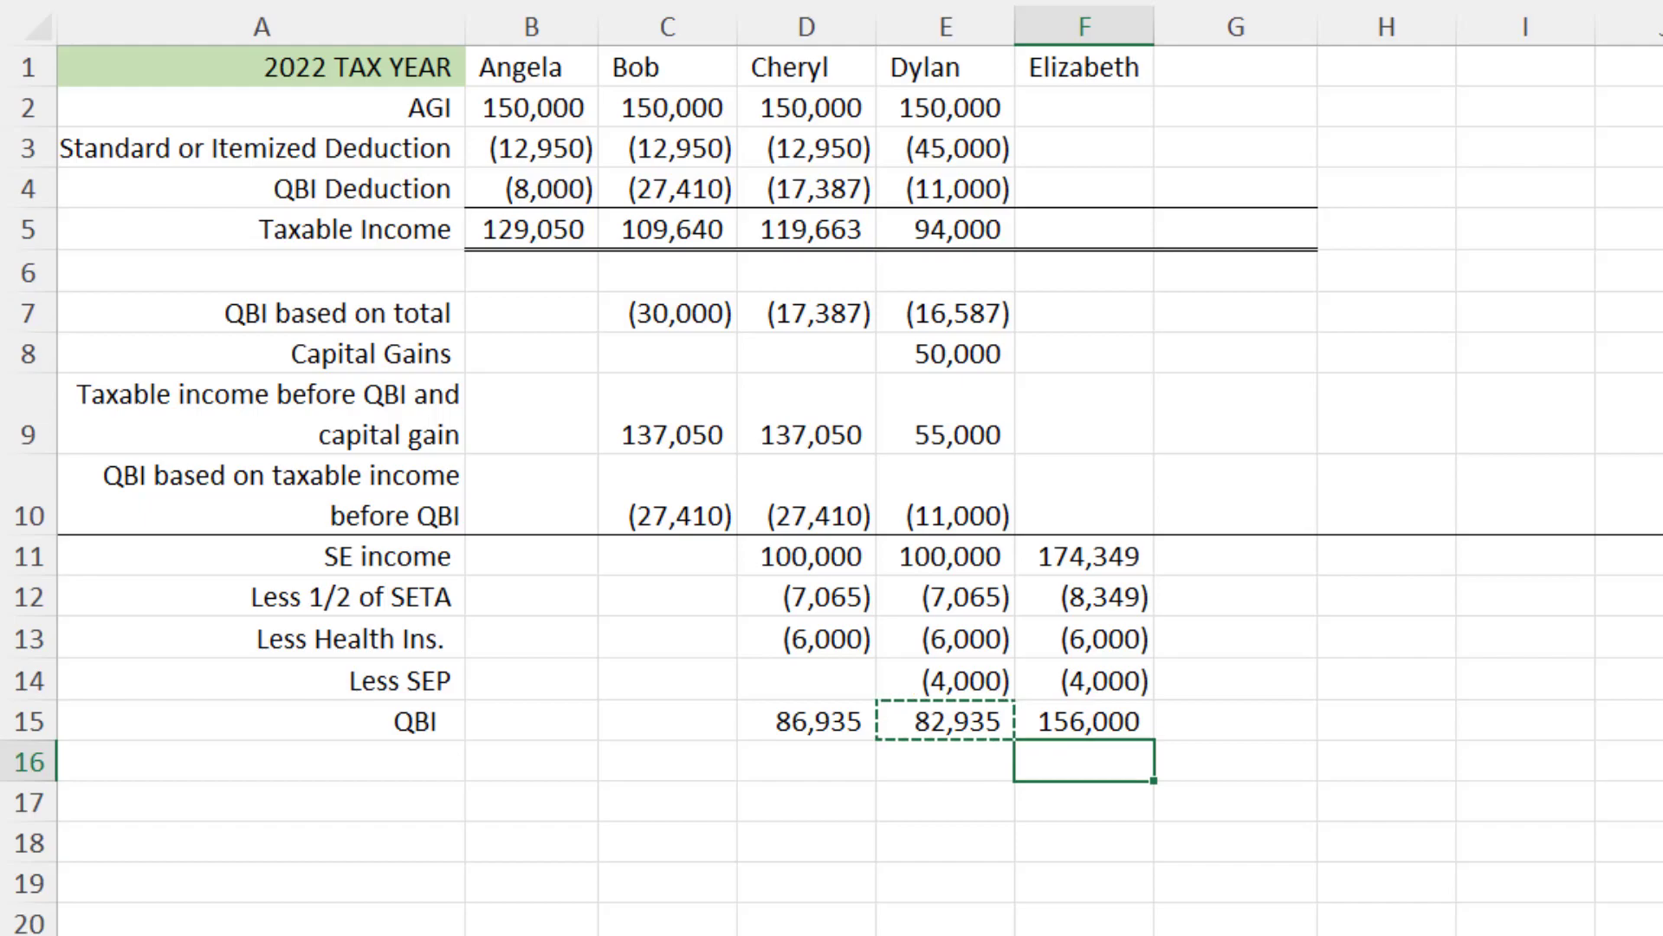
Enter 180000 as the fifth taxpayer's AGI in F2
key(Up)
key(Up)
key(Up)
key(Up)
key(Up)
key(Up)
key(Up)
key(Up)
key(Up)
key(Up)
key(Up)
key(Up)
key(Up)
key(Up)
text(180000)
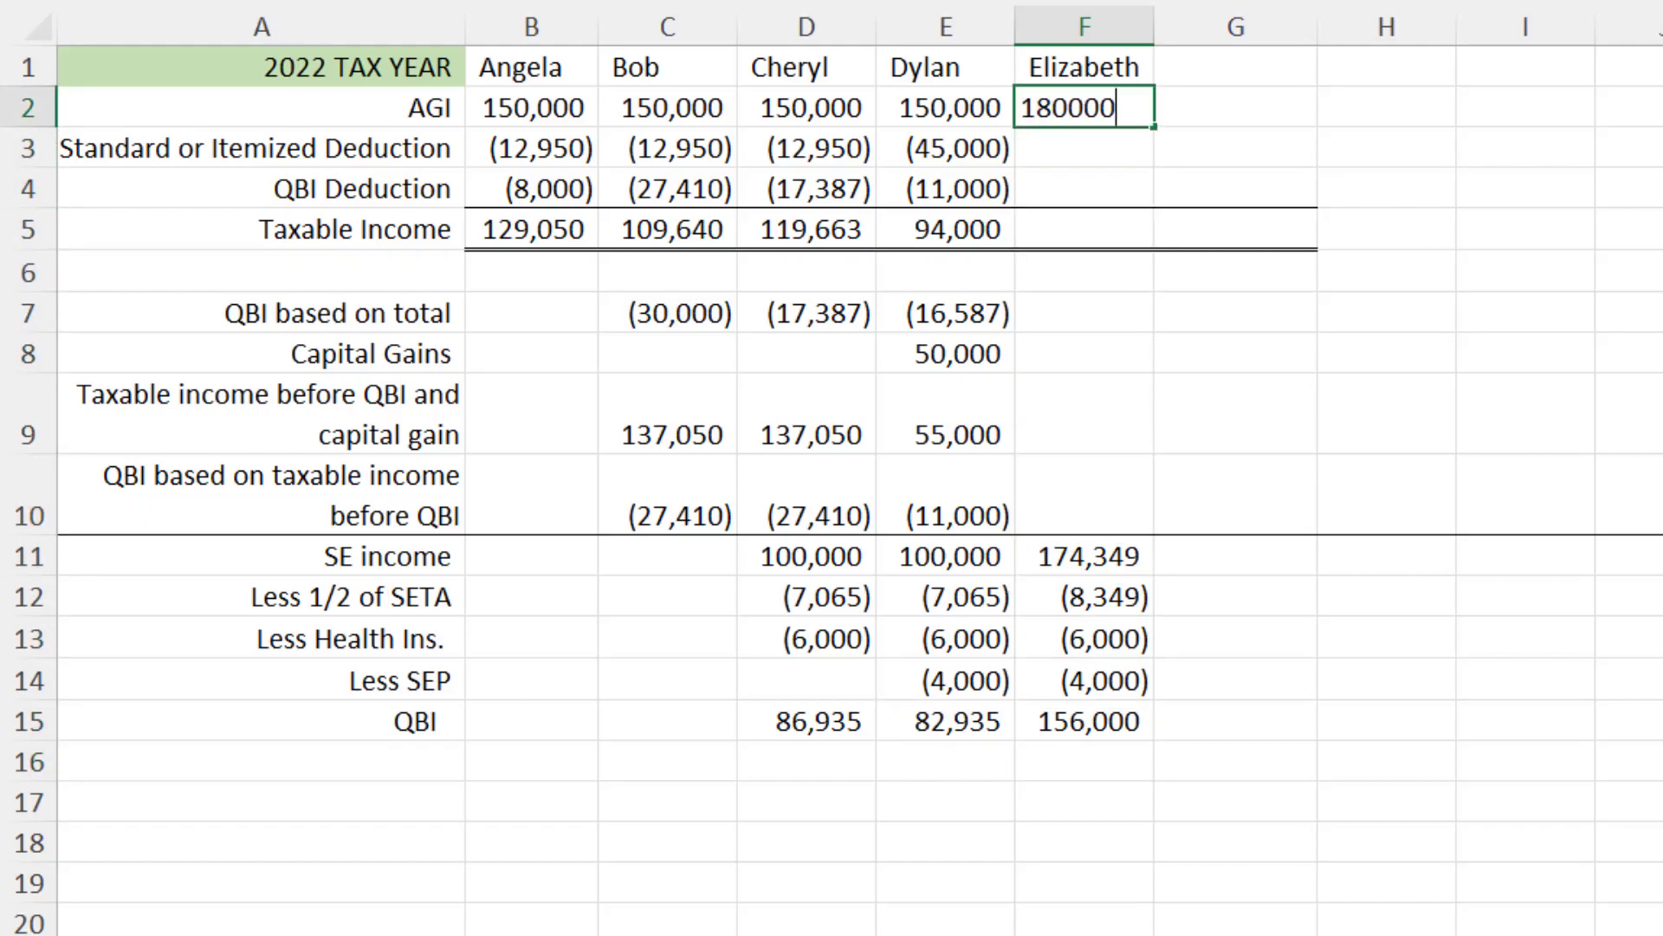
key(Return)
click(260, 555)
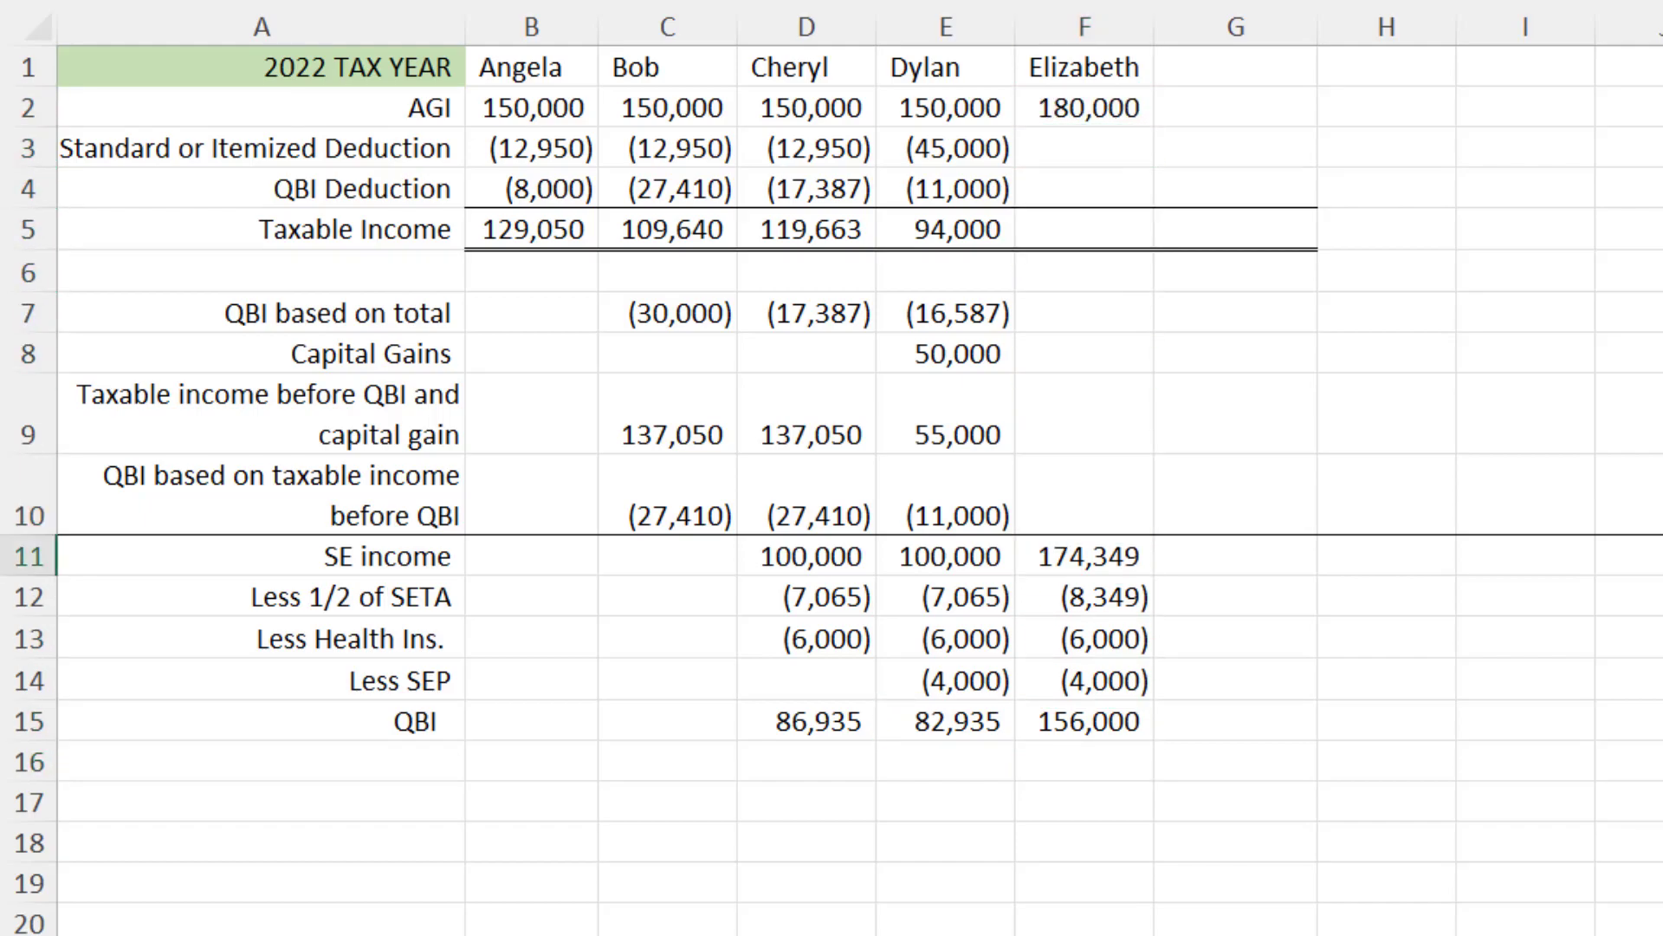
Set the fifth taxpayer's standard deduction in F3 to reference the third taxpayer's deduction, +D3
click(1083, 147)
text(=)
key(Left)
key(Left)
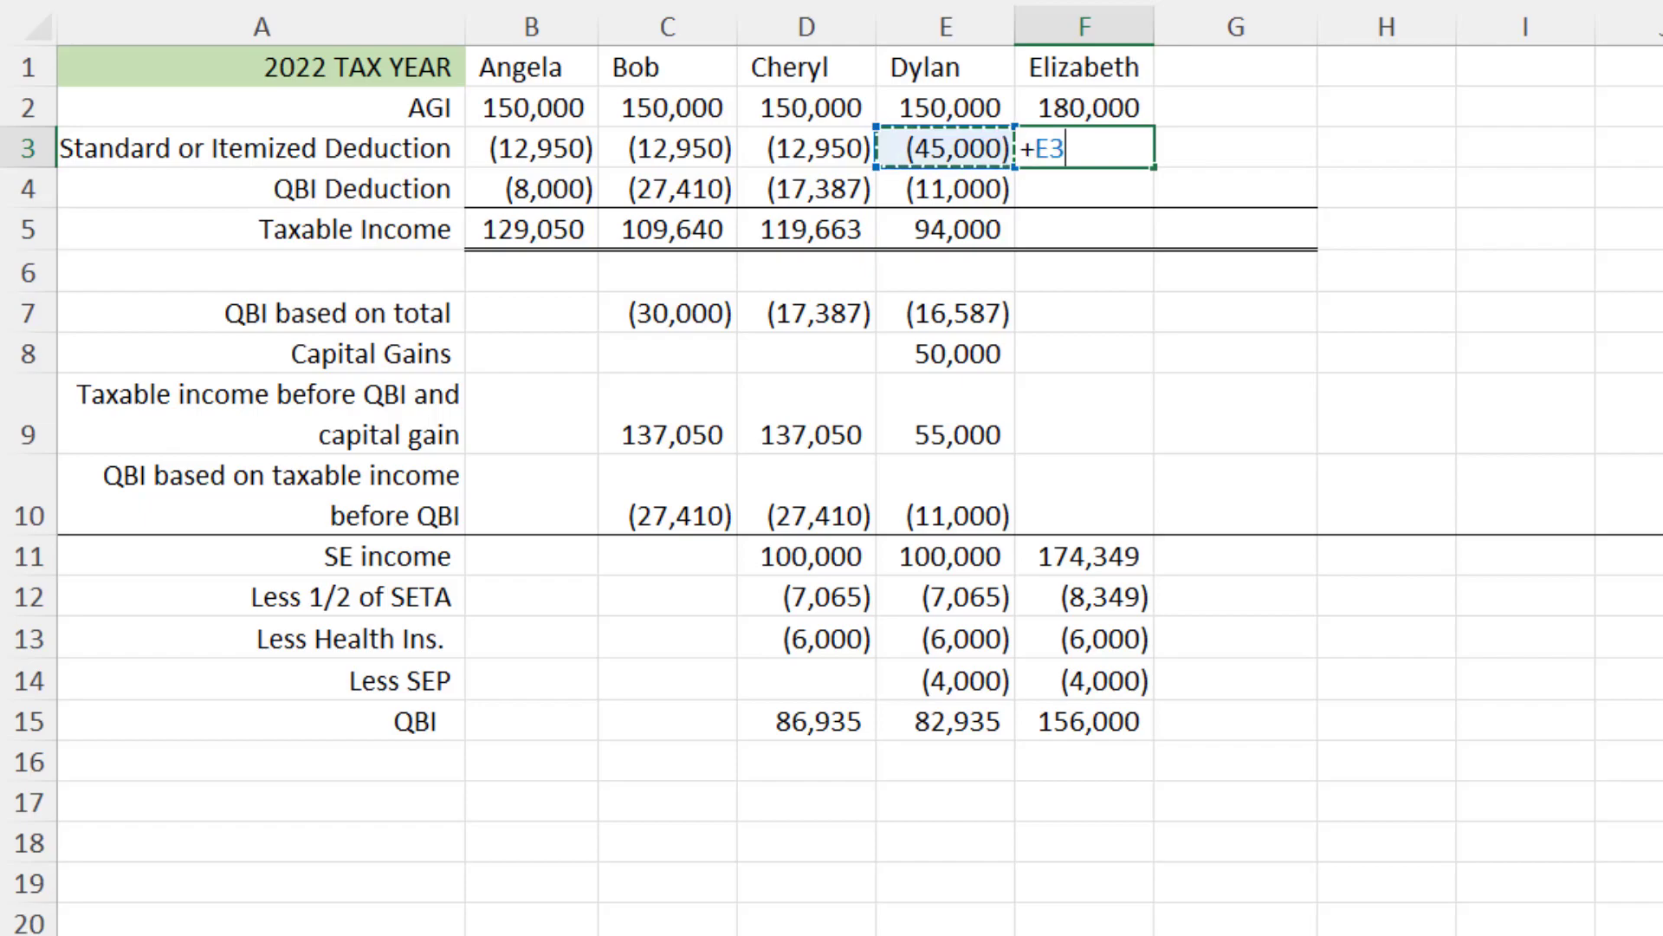
key(Return)
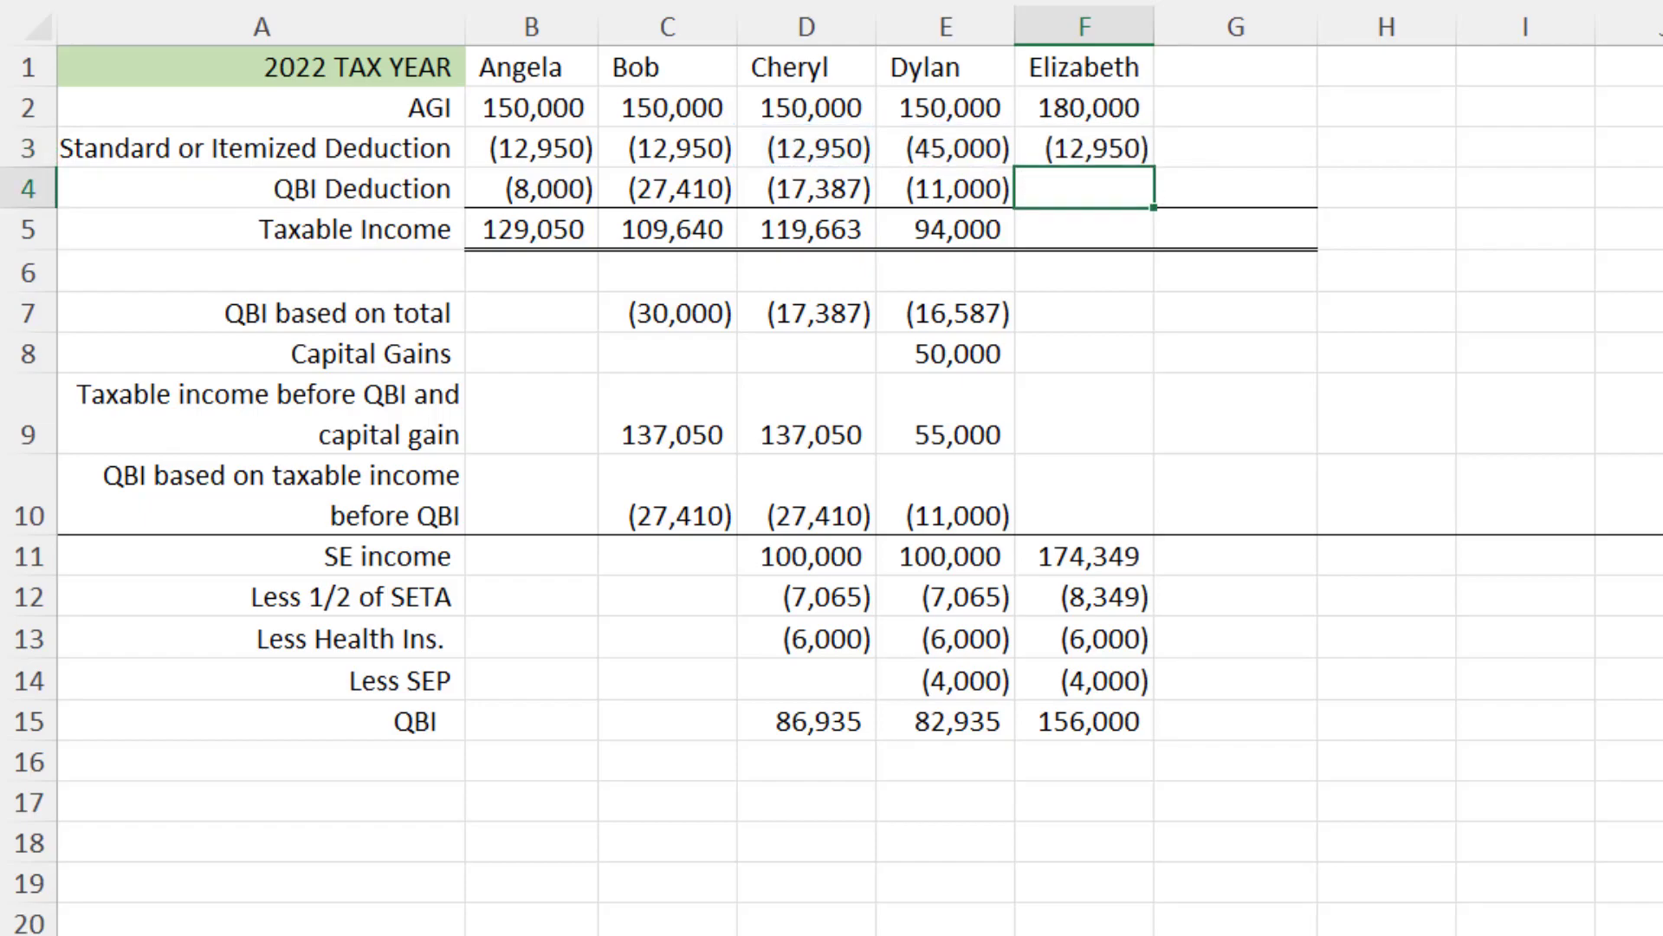
click(946, 921)
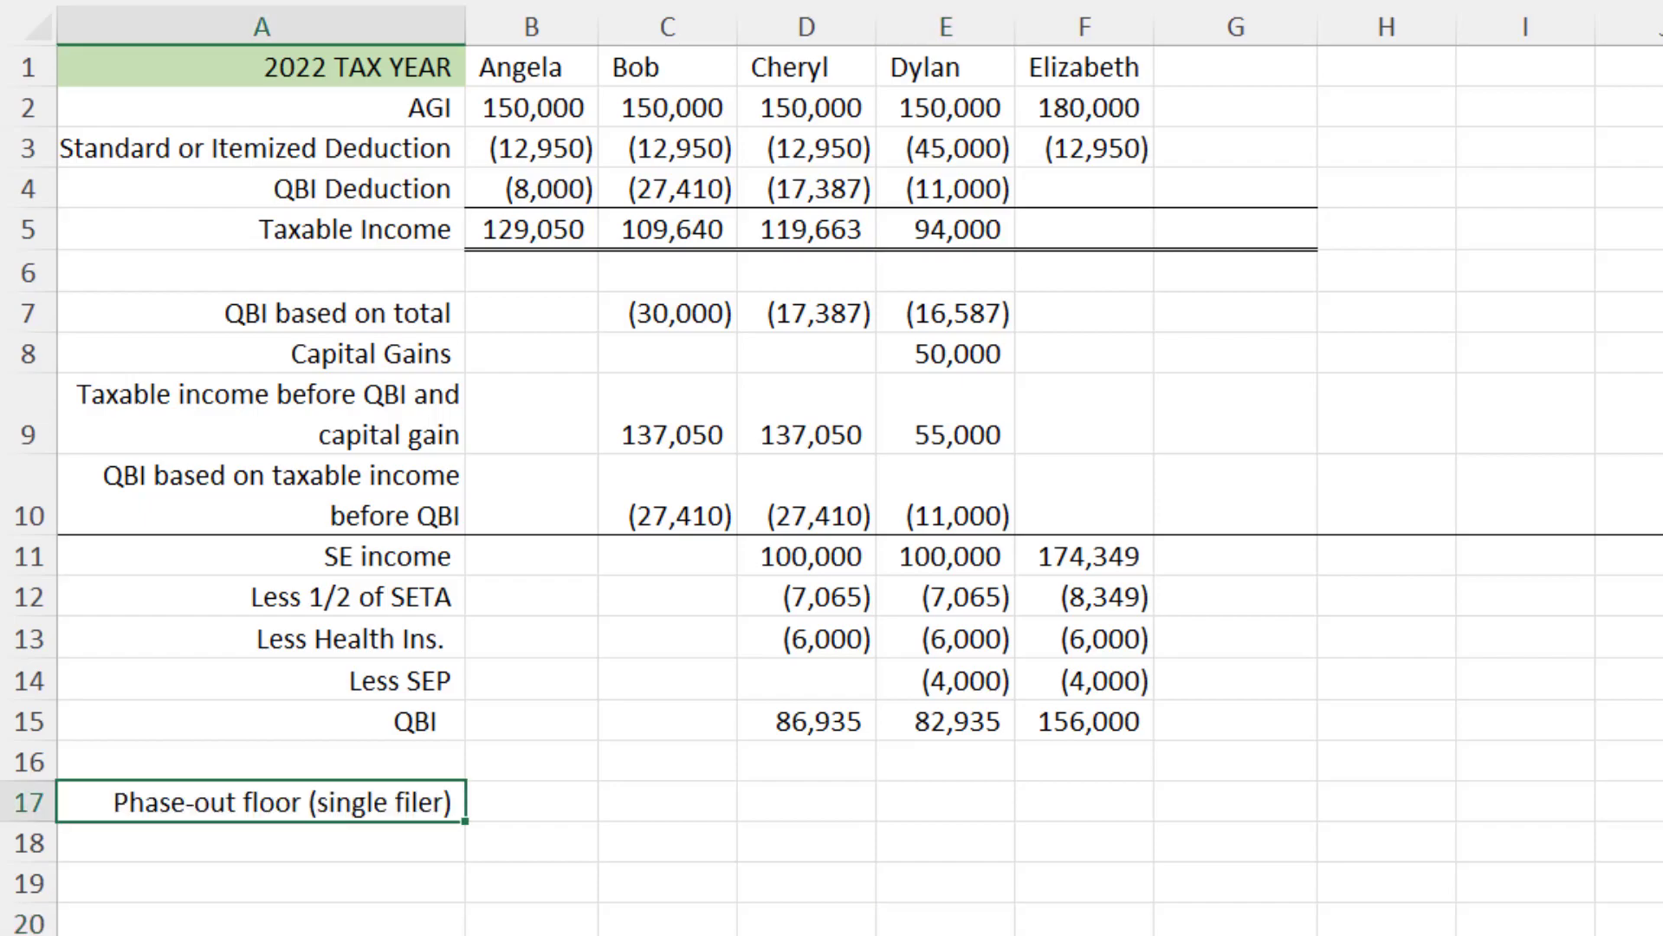
Enter 170050 as the single-filer phase-out floor for the fifth taxpayer in F17
click(1084, 801)
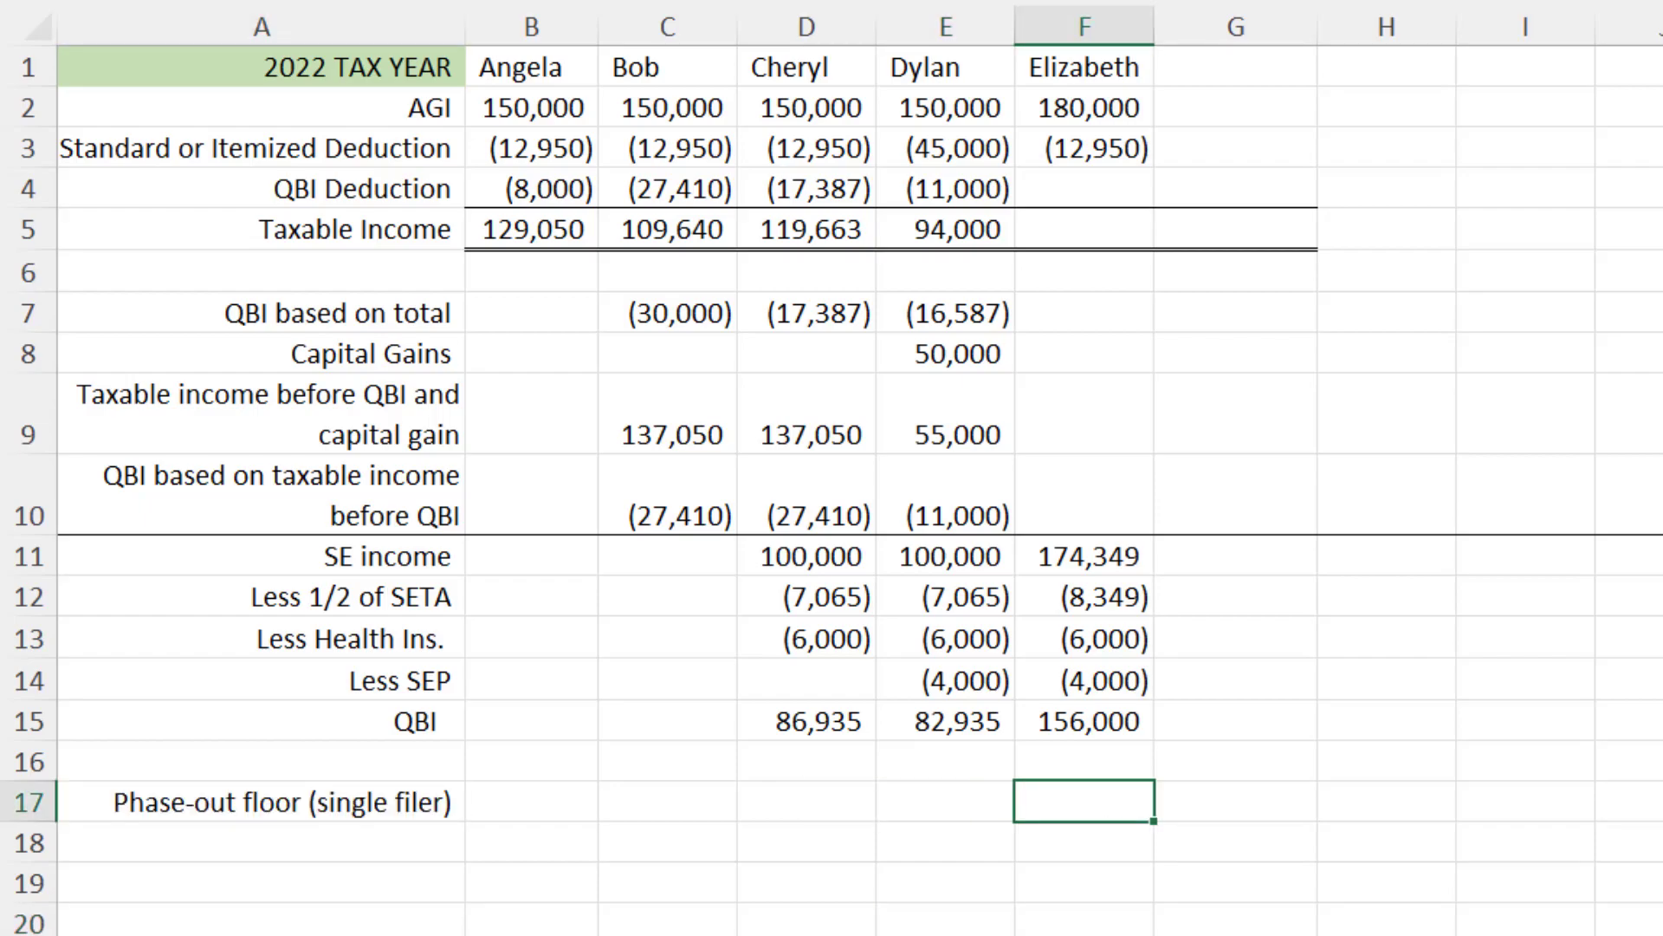
text(170050)
key(Return)
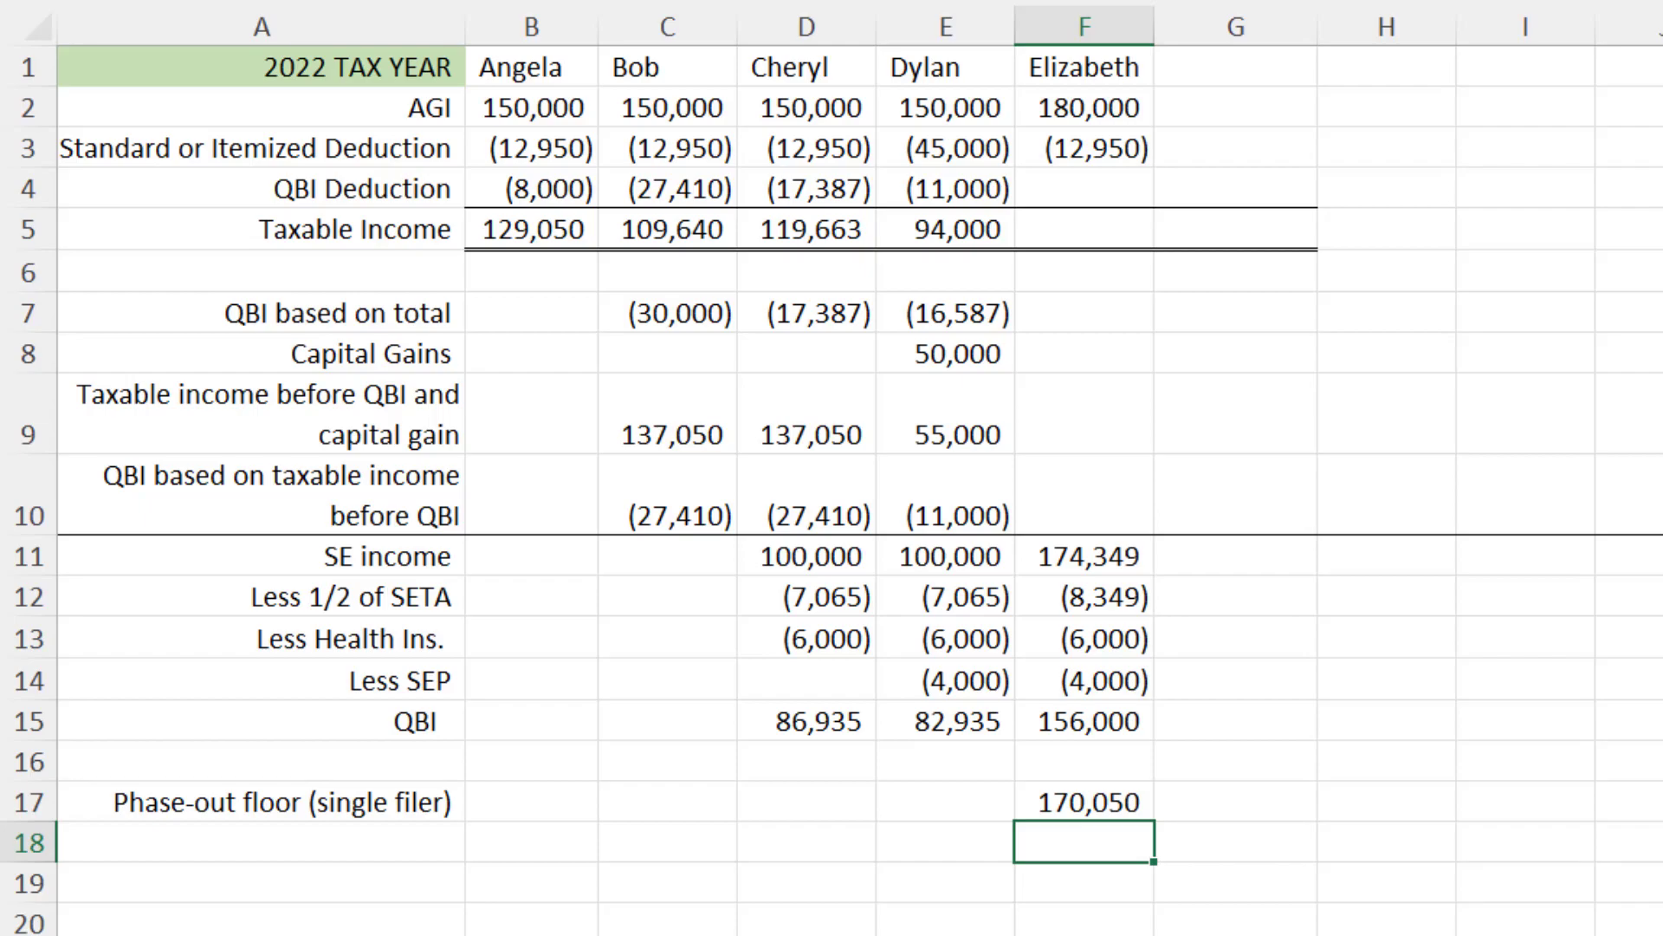
Fill the standard deduction cells B3:D3 and F3 with a light green theme color
drag(531, 148, 814, 148)
right_click(819, 149)
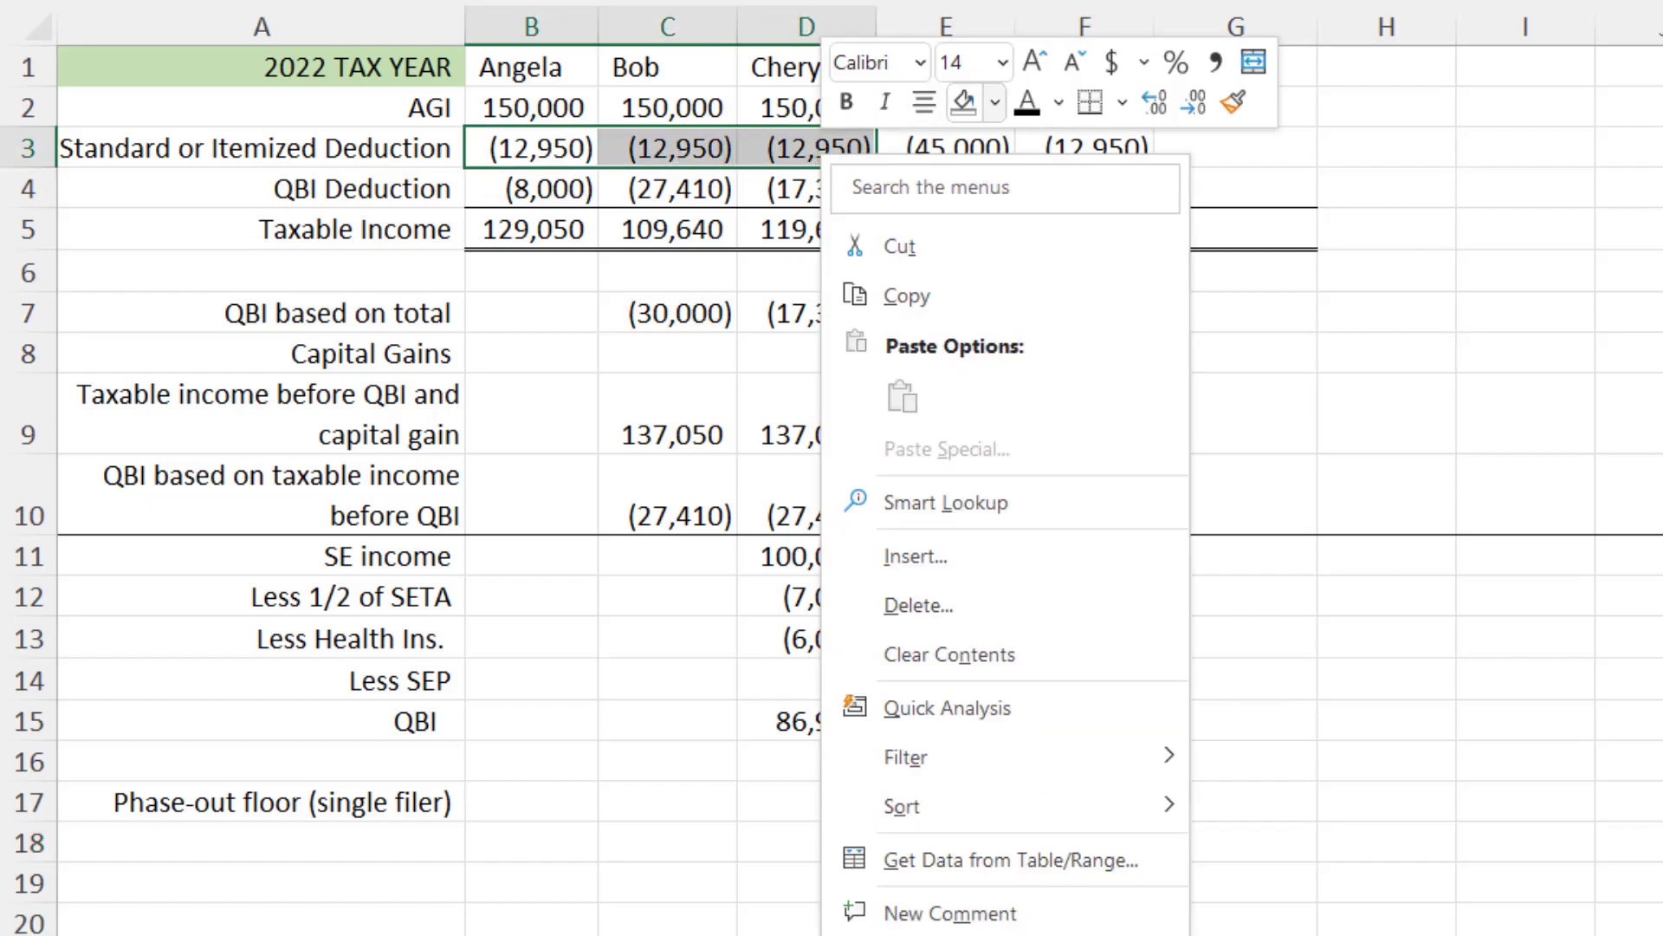
click(995, 102)
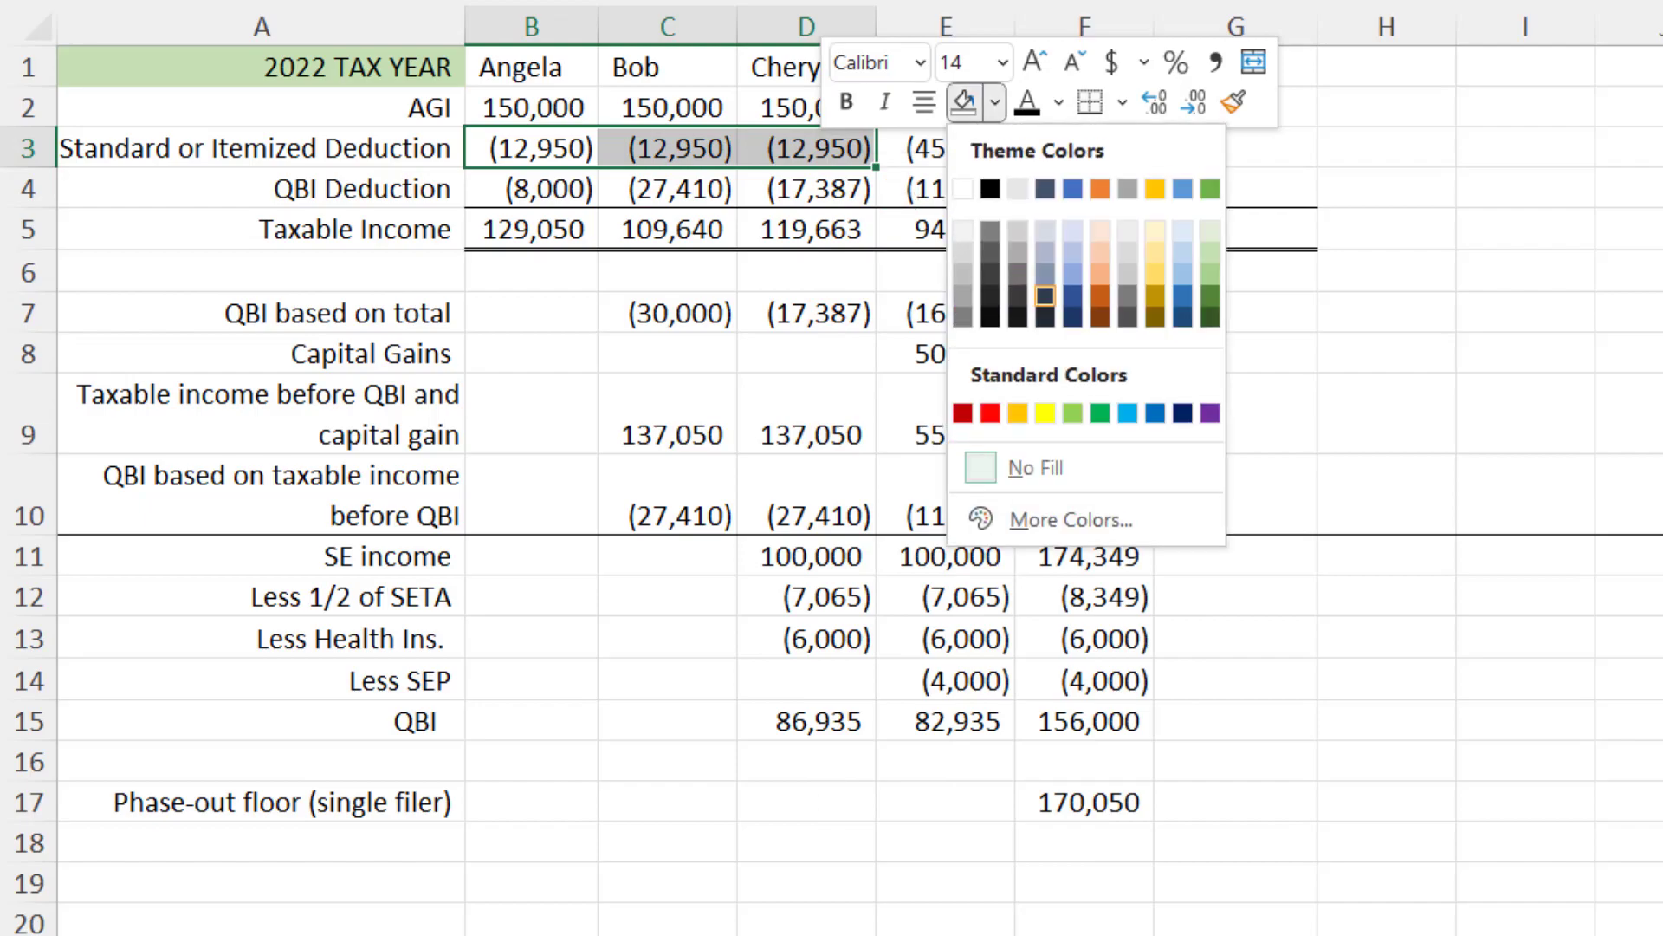
click(1211, 274)
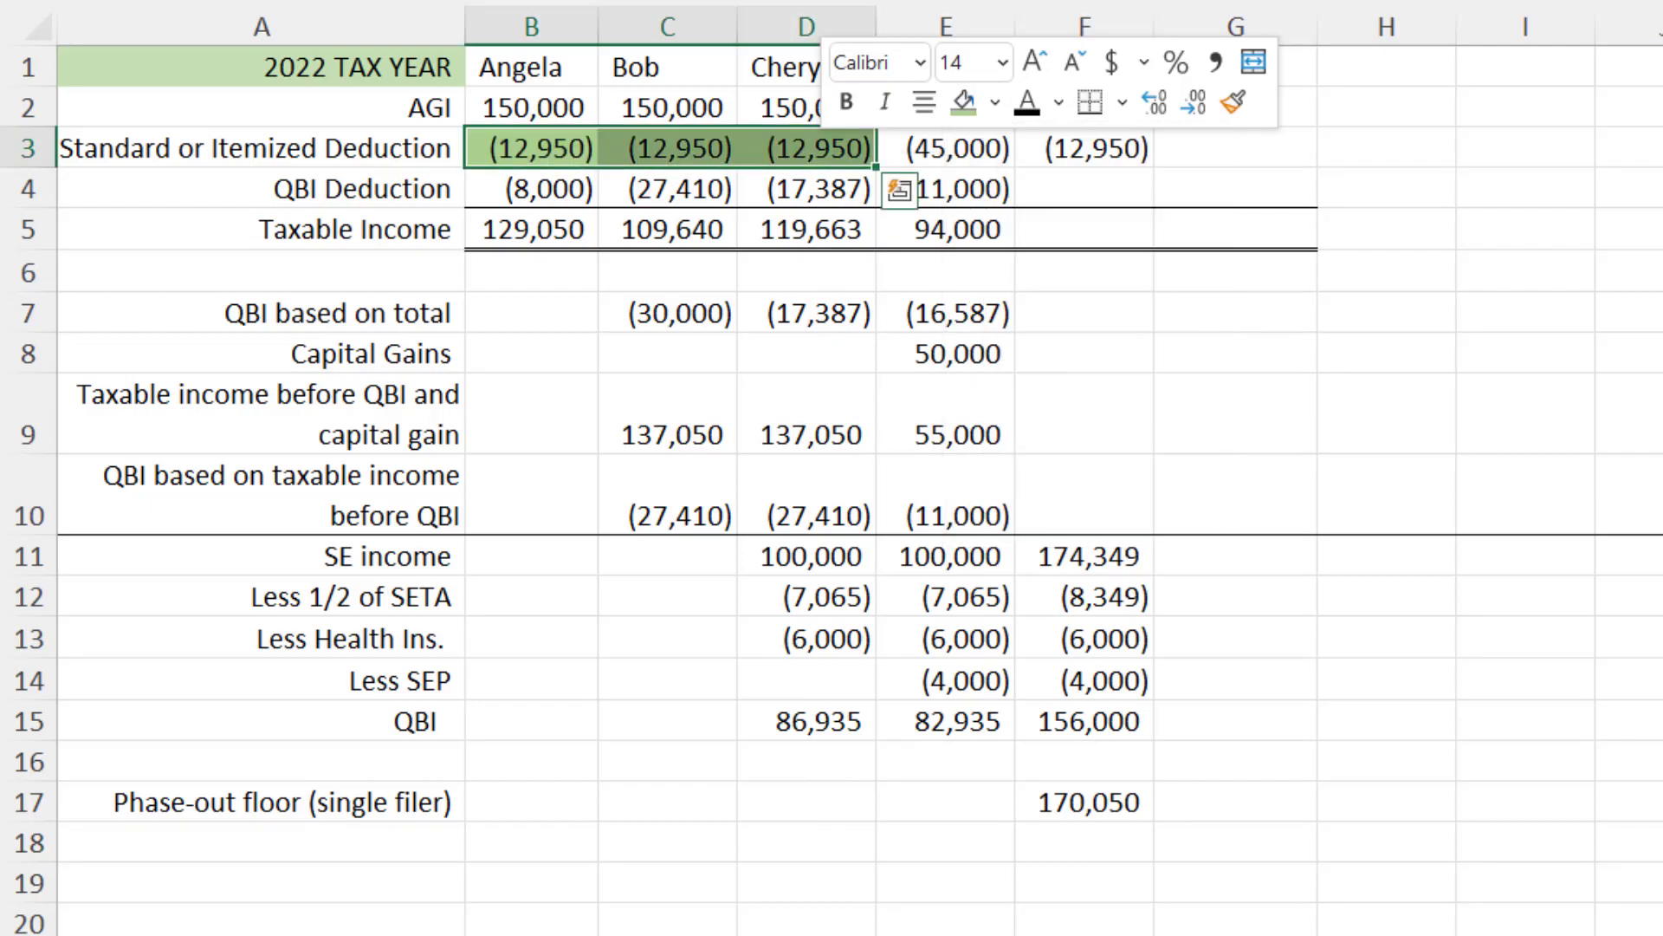
click(1085, 148)
right_click(1093, 148)
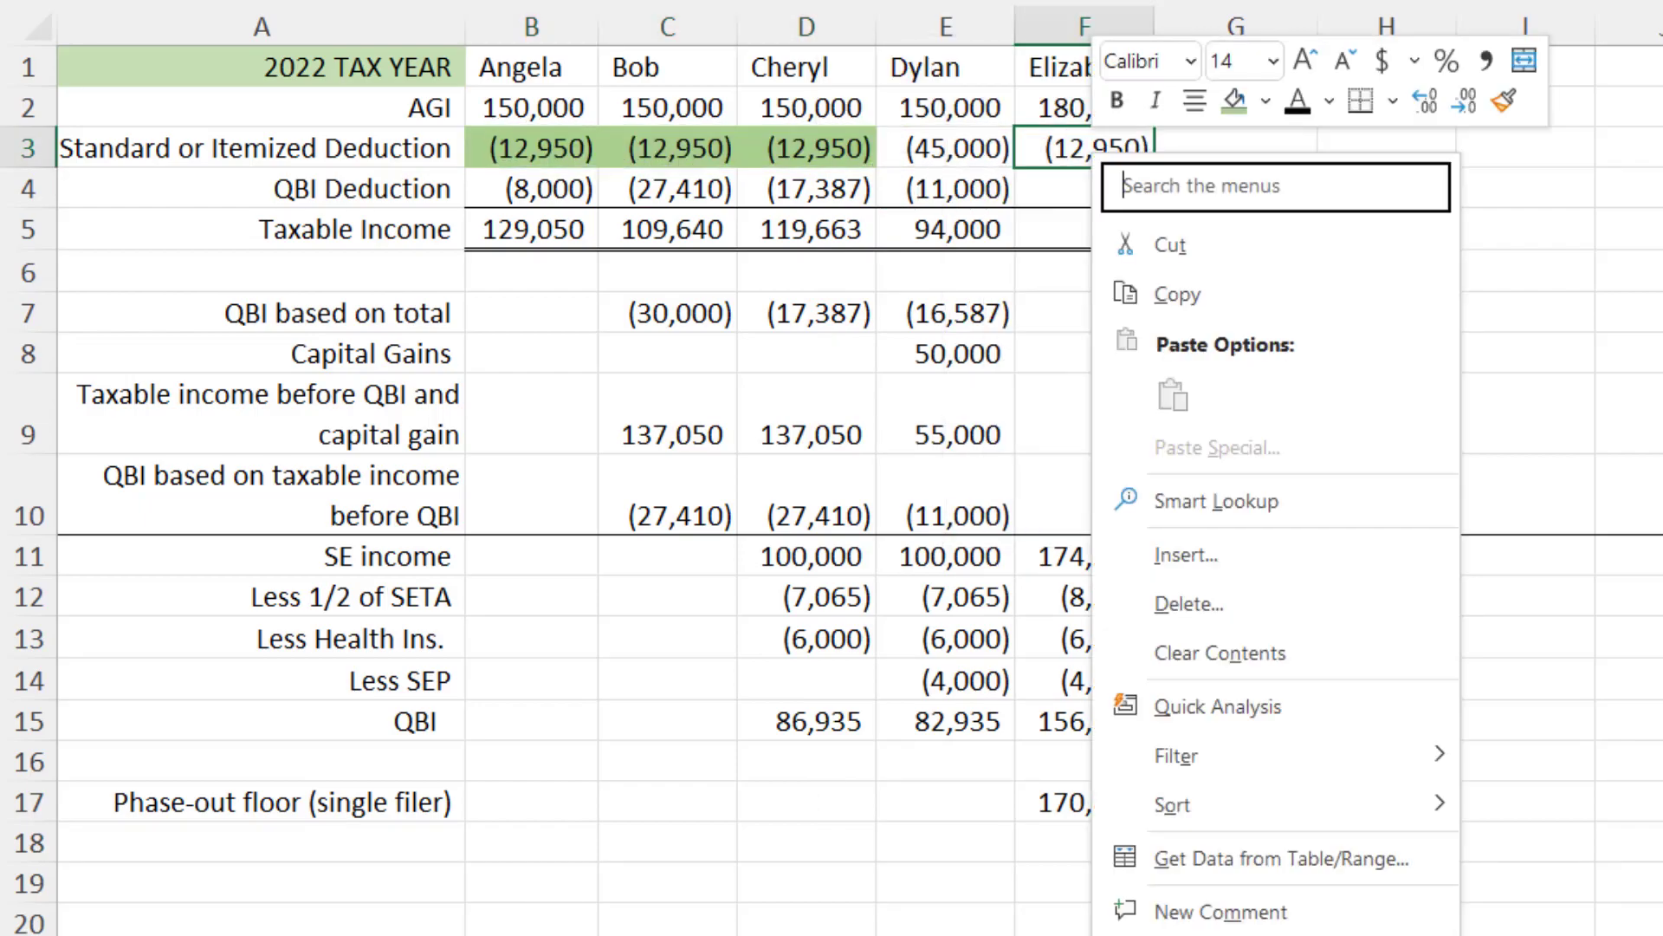
click(1234, 101)
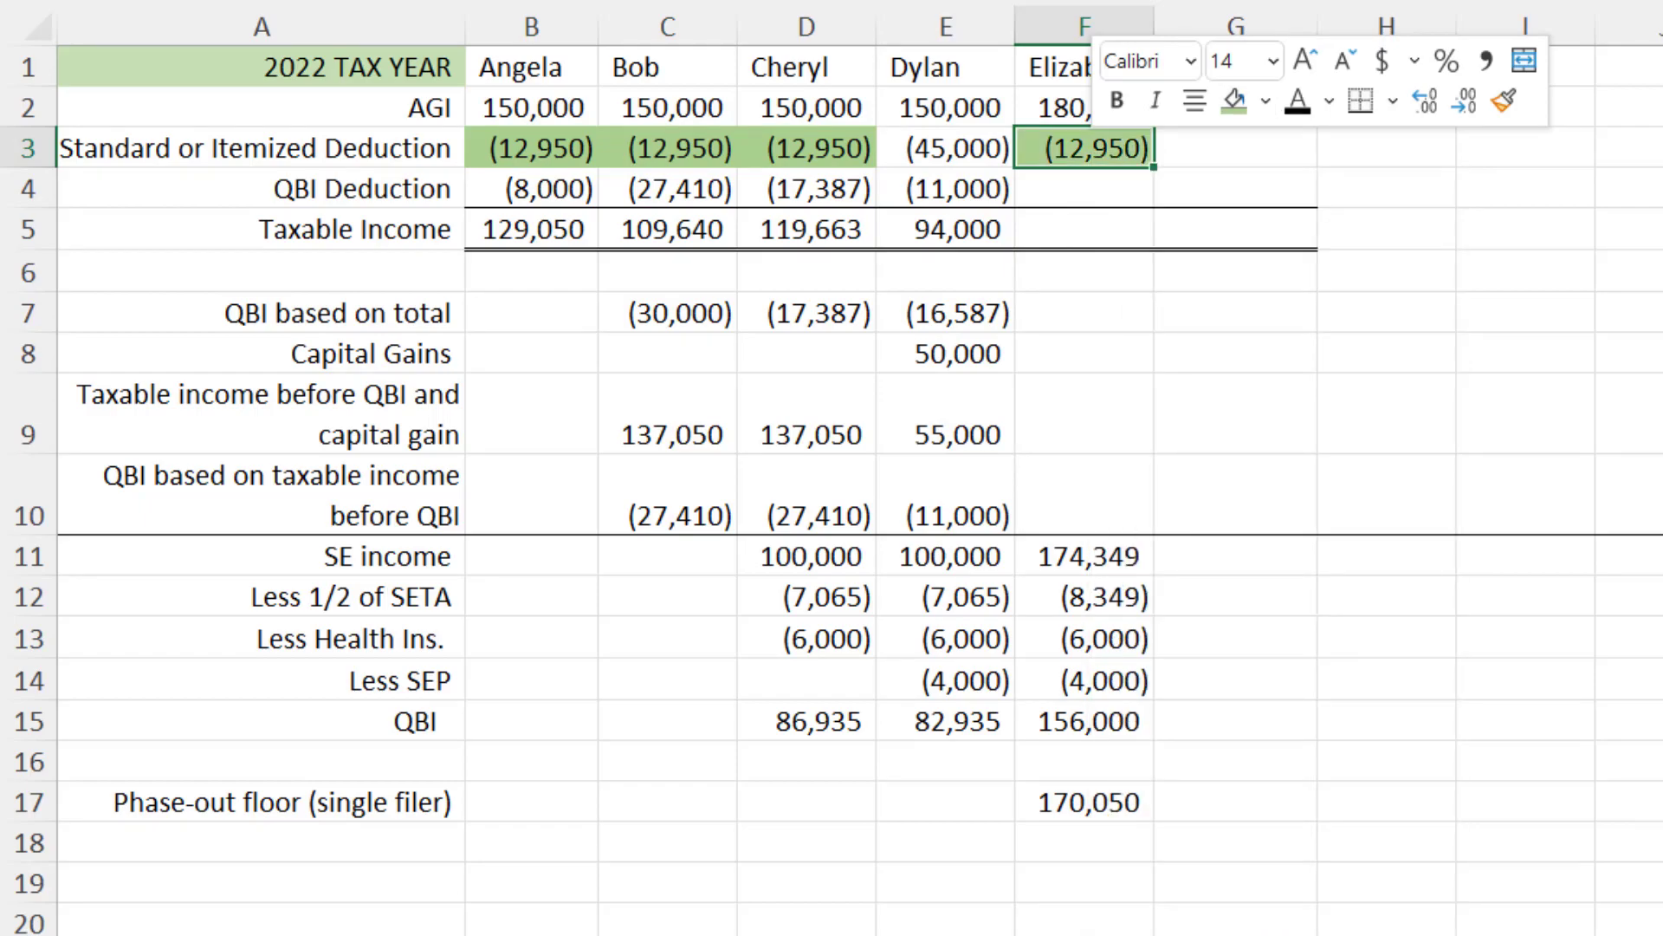
Apply the same light green fill to the phase-out floor amount in F17
click(1084, 802)
right_click(1064, 801)
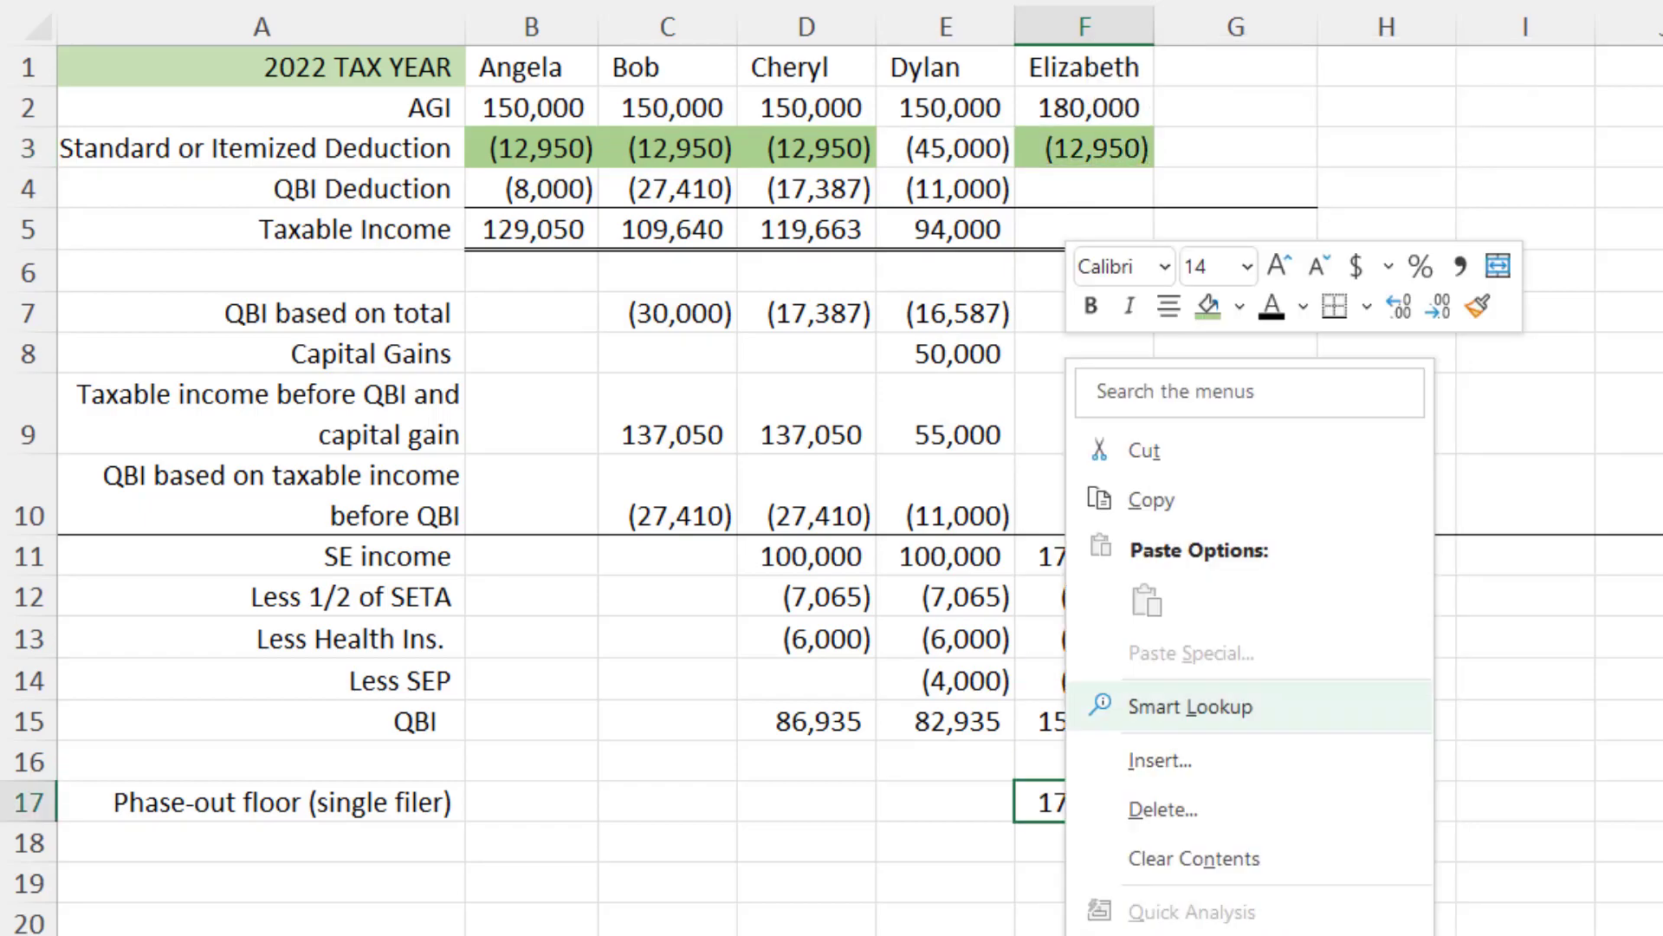
click(1208, 305)
click(946, 924)
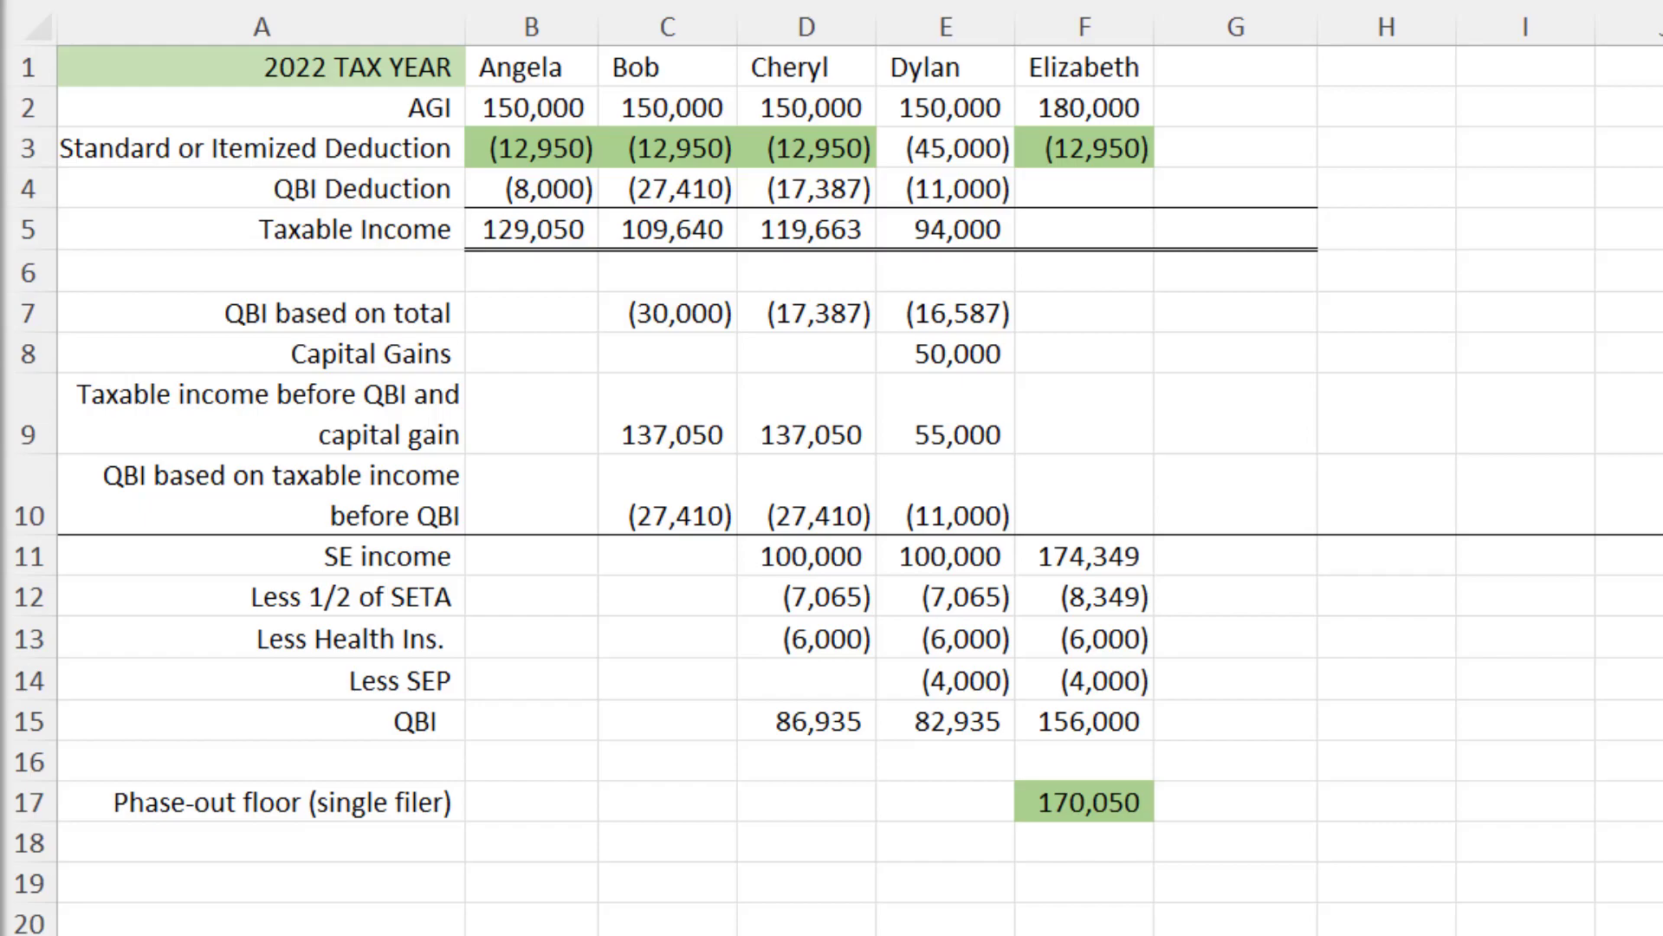
Extend the formula for taxable income before QBI and capital gain from E9 to F9
click(1084, 412)
click(946, 413)
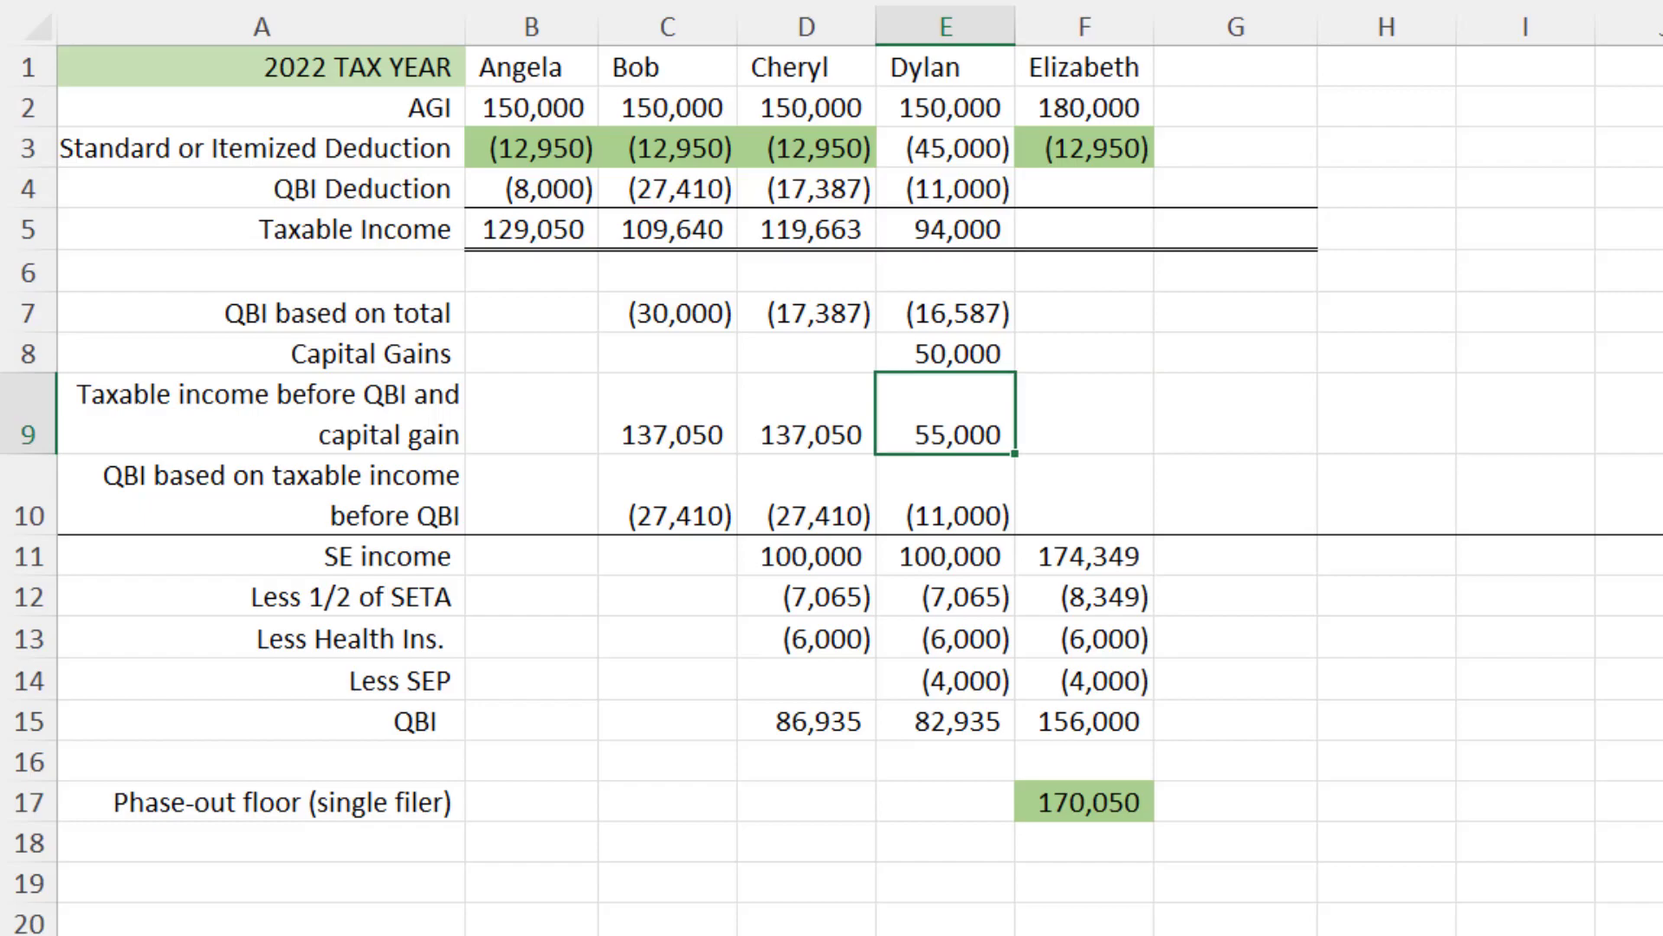
drag(1015, 453, 1118, 453)
click(1084, 920)
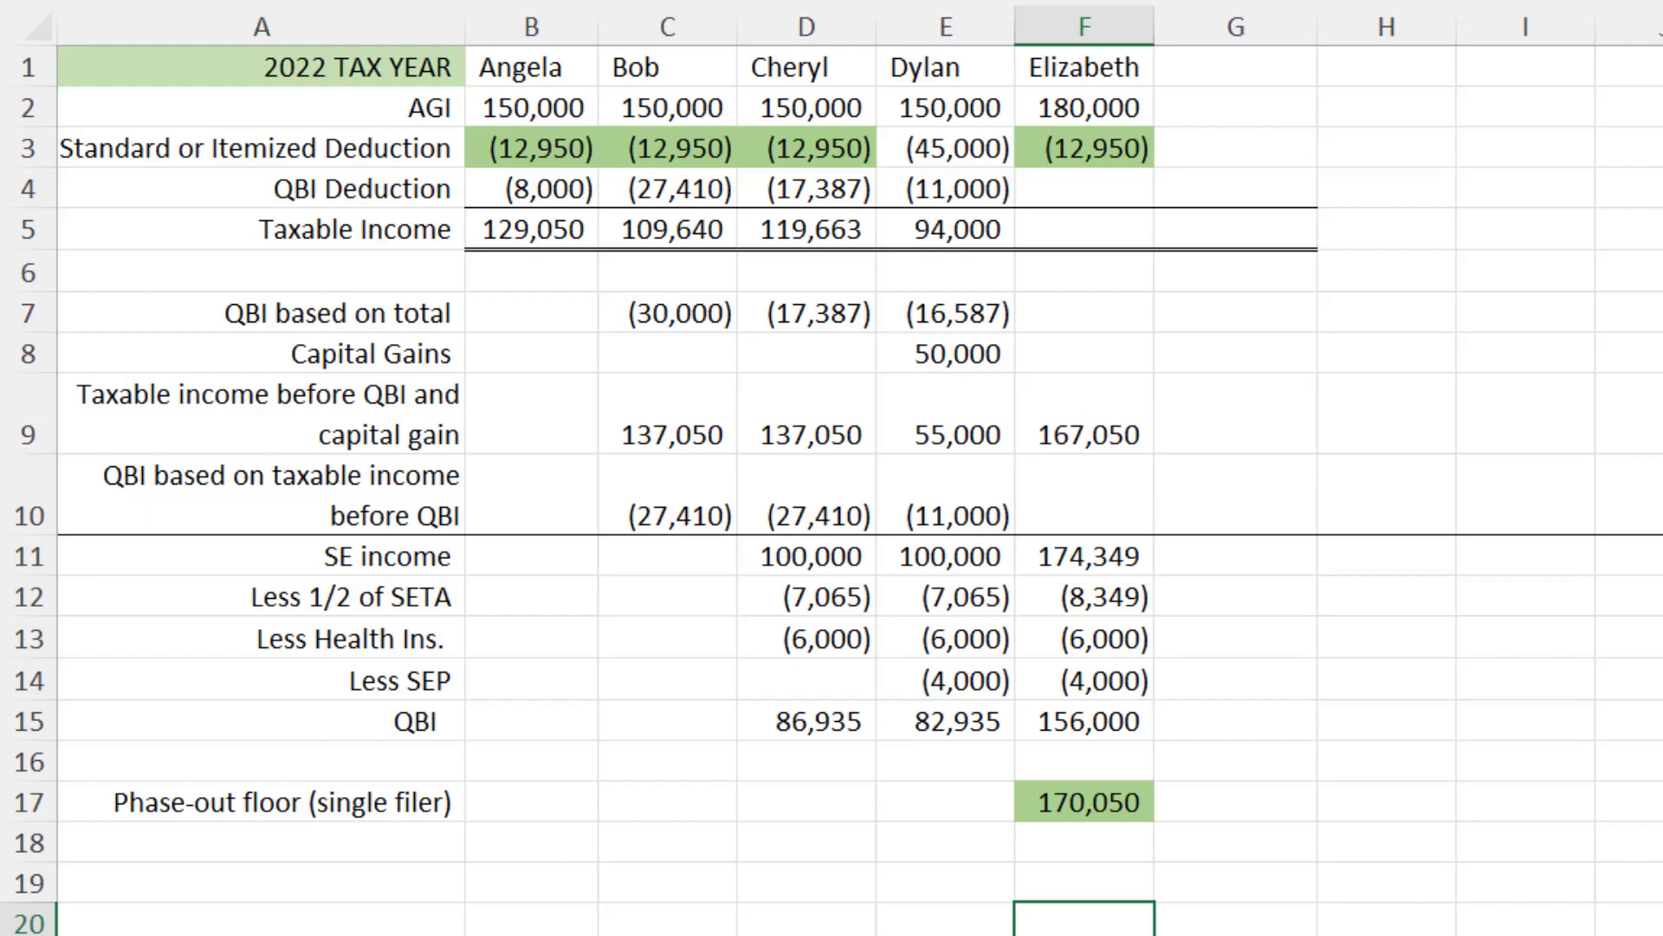
Extend the QBI based on total formula from E7 to F7 and check its reference
click(946, 312)
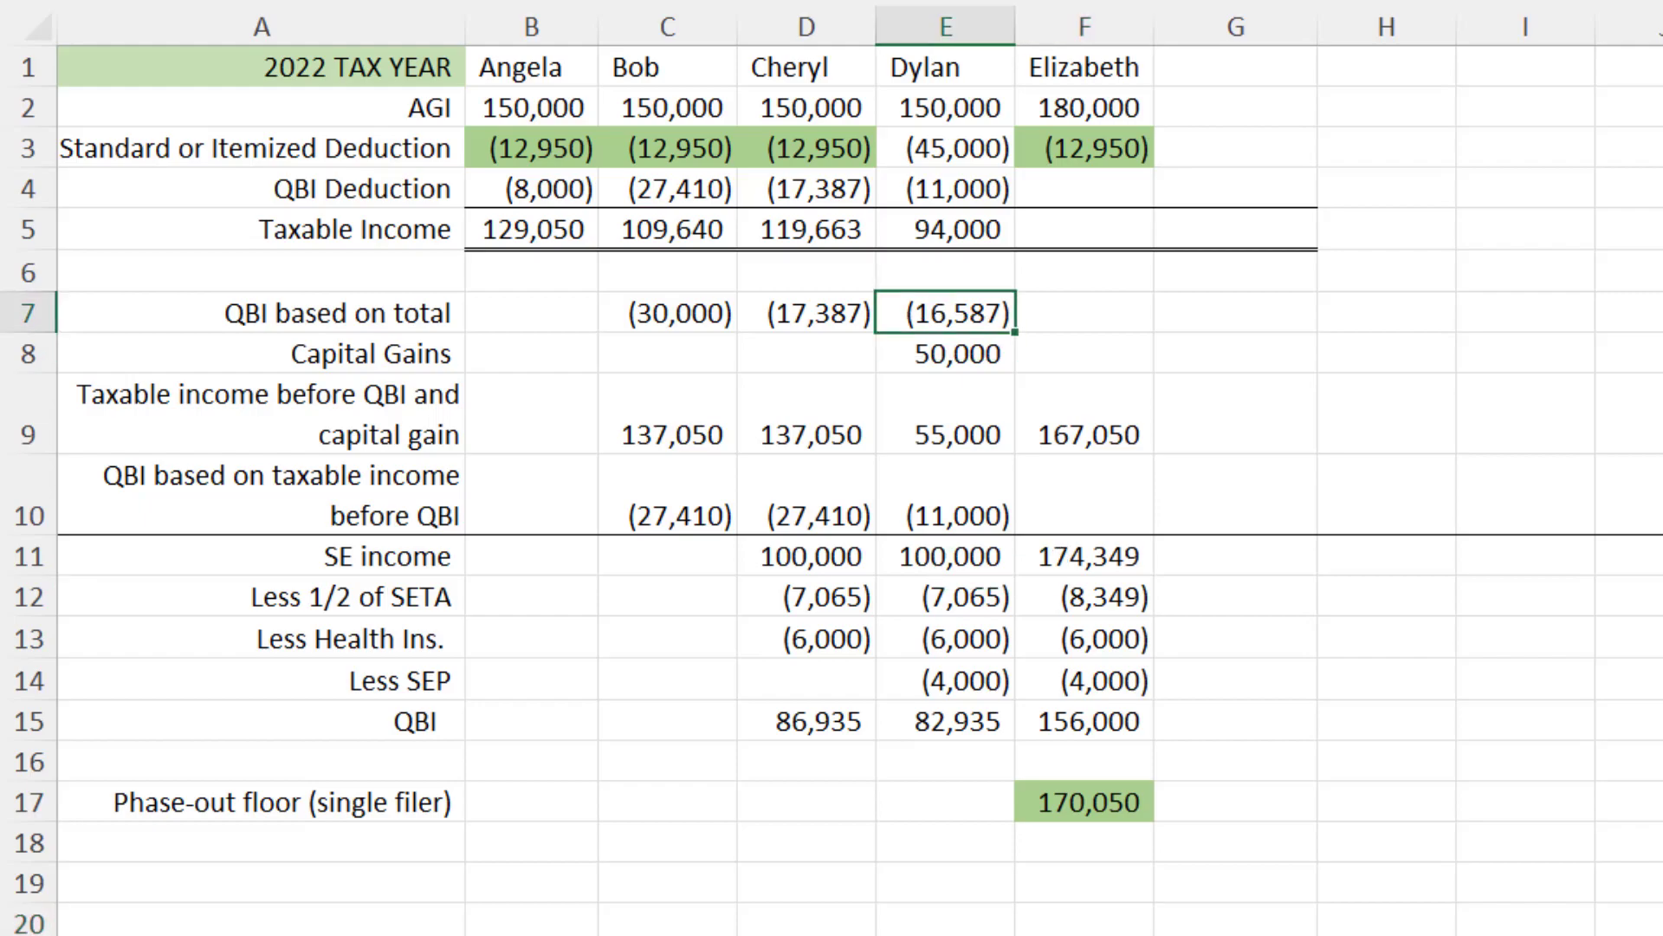
drag(1014, 331, 1117, 316)
click(1084, 313)
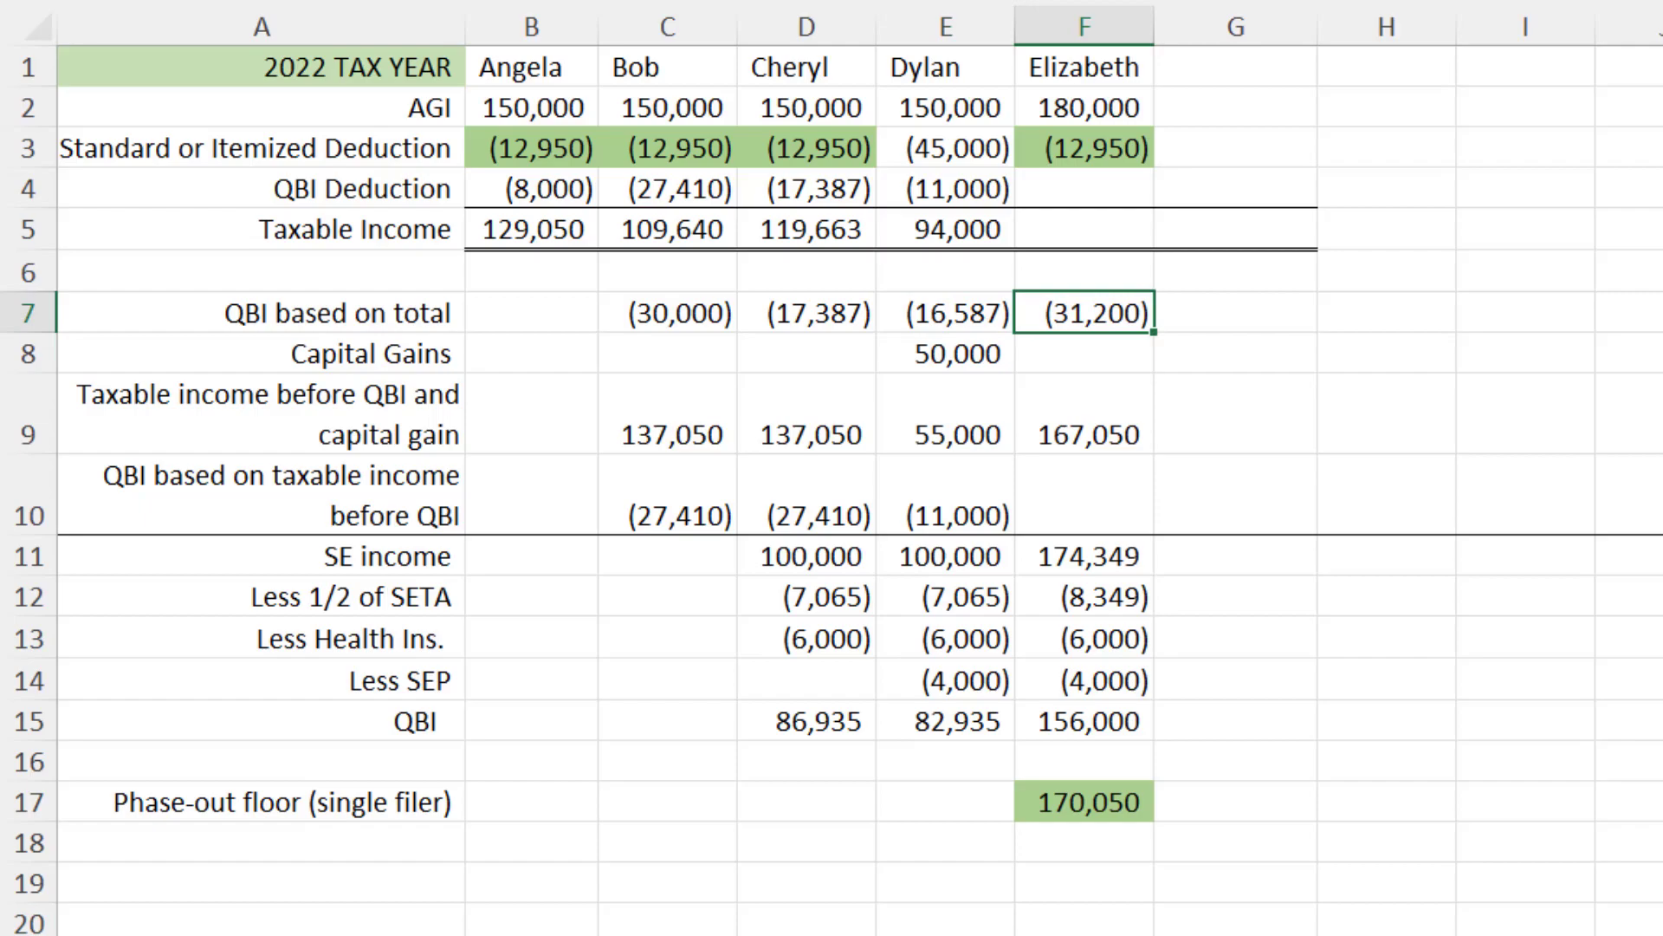
key(F2)
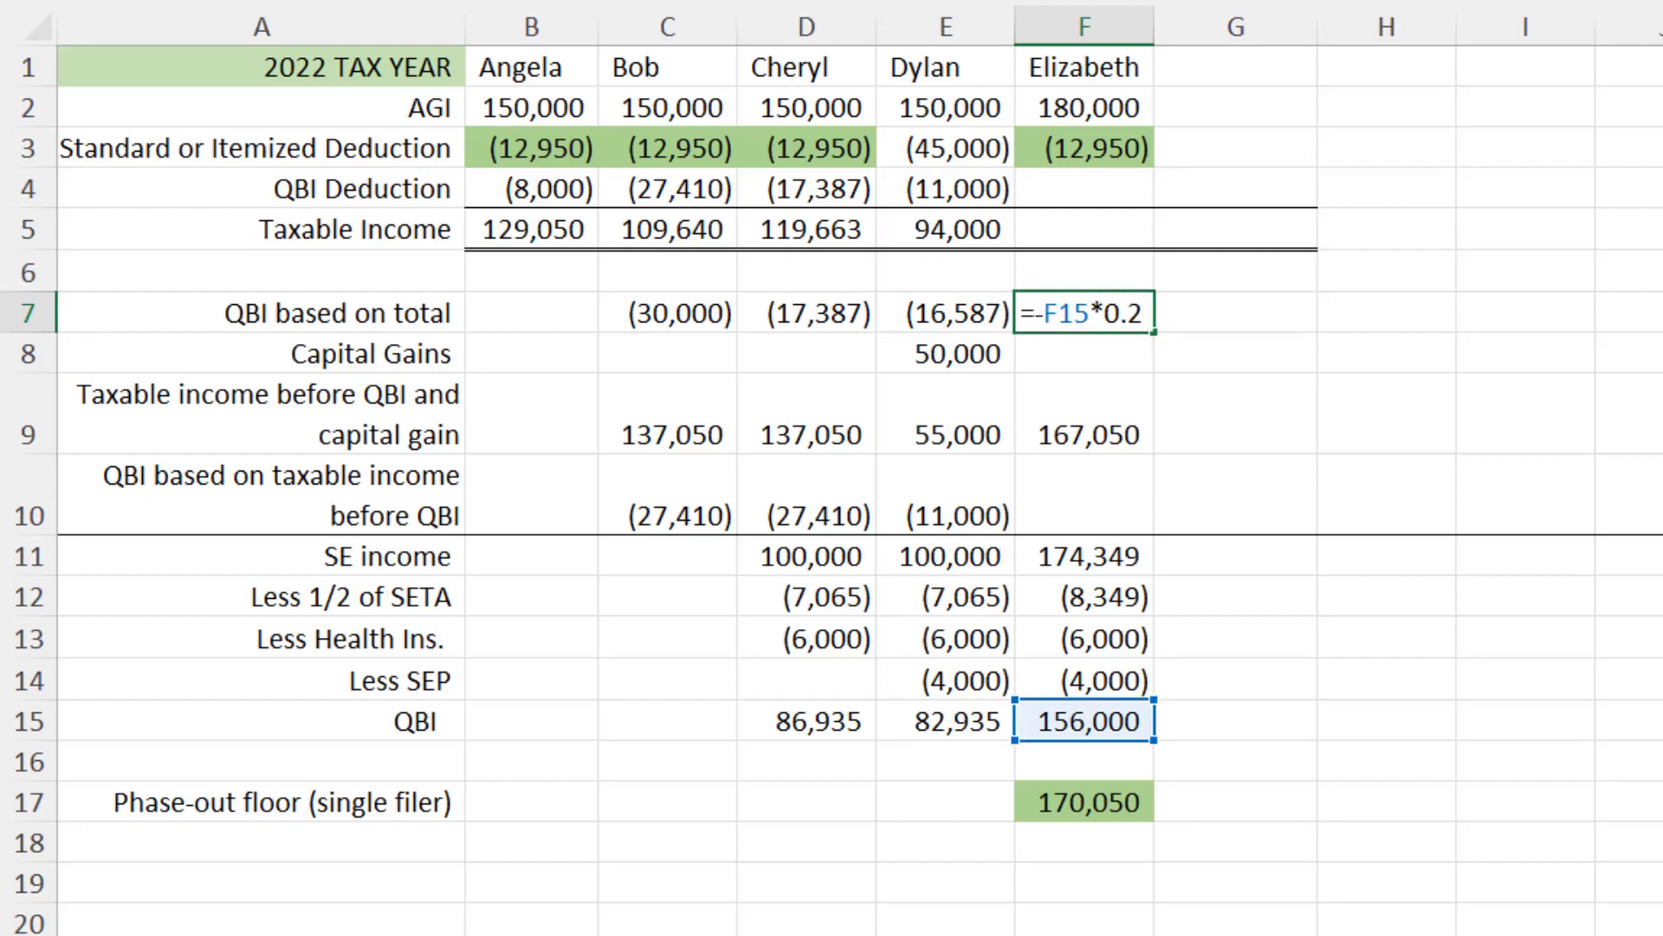
key(Return)
Copy the formula for QBI based on taxable income from E10 to F10 and check its reference
key(Down)
key(Down)
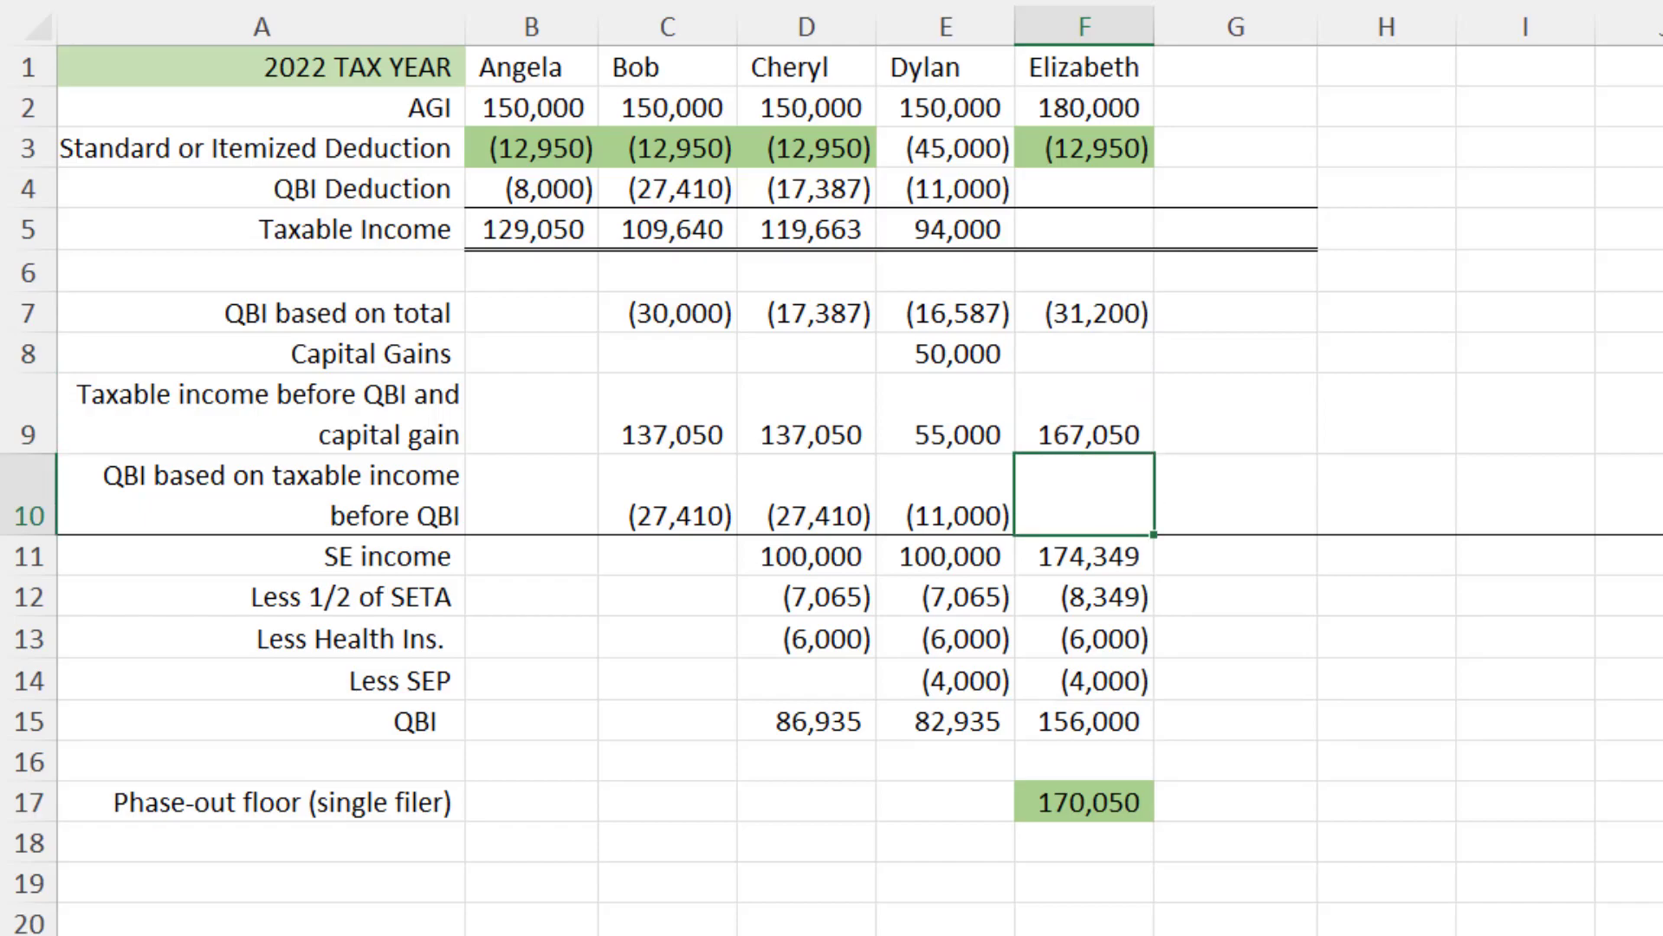
key(Left)
key(ctrl+c)
key(Right)
key(ctrl+v)
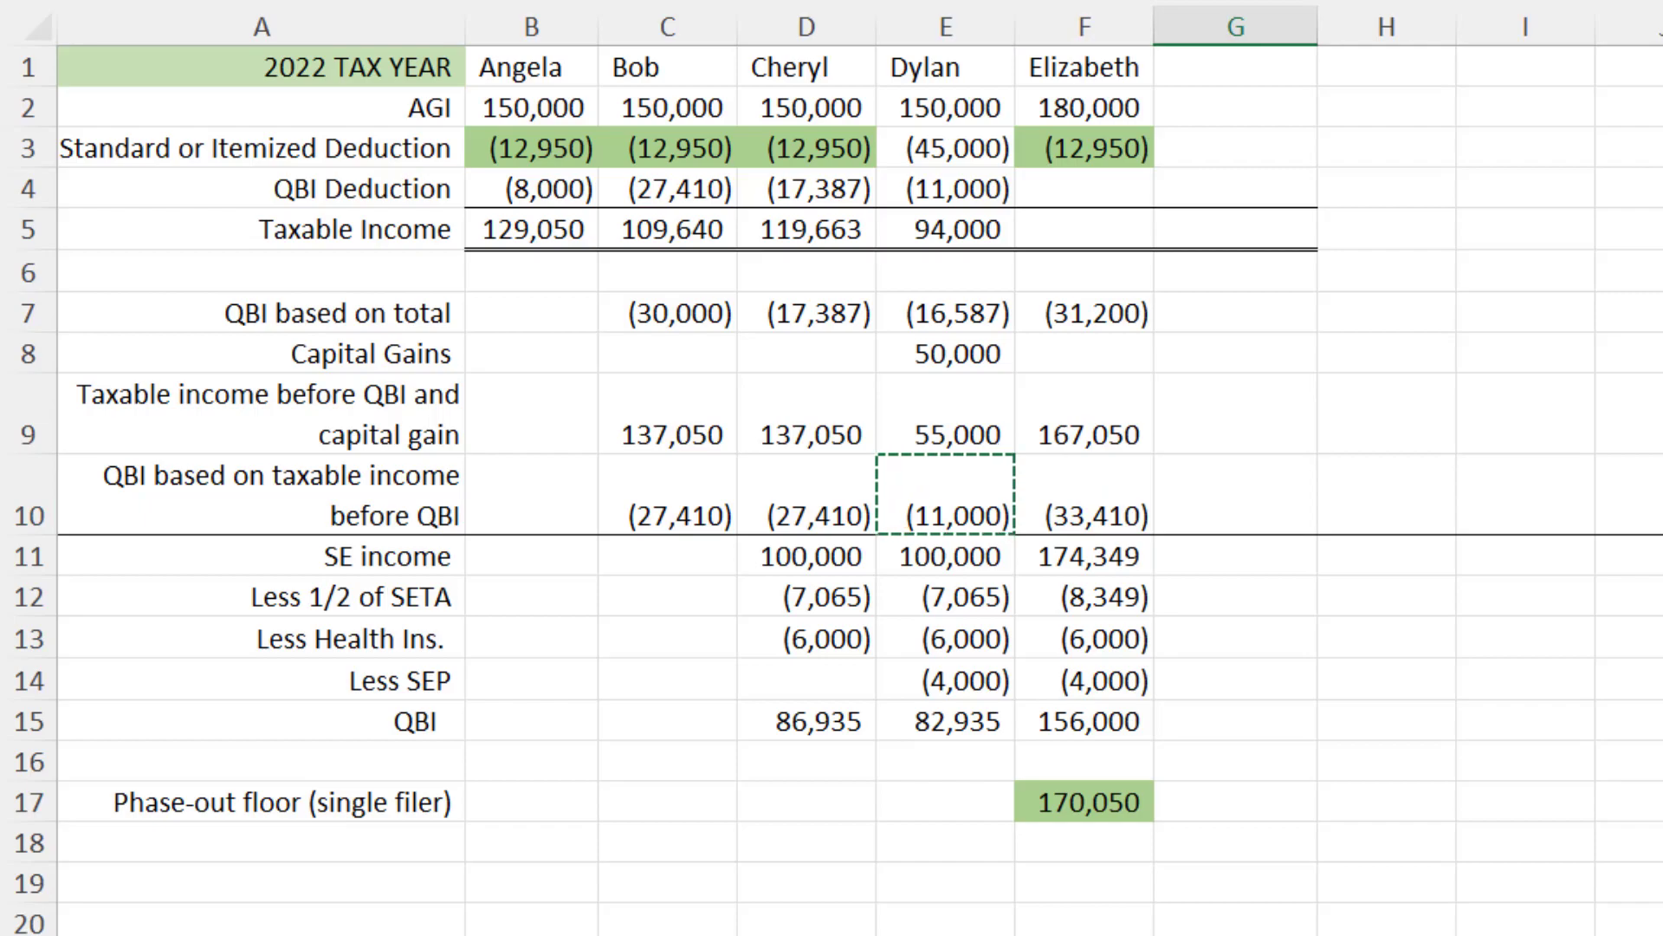
key(Left)
key(F2)
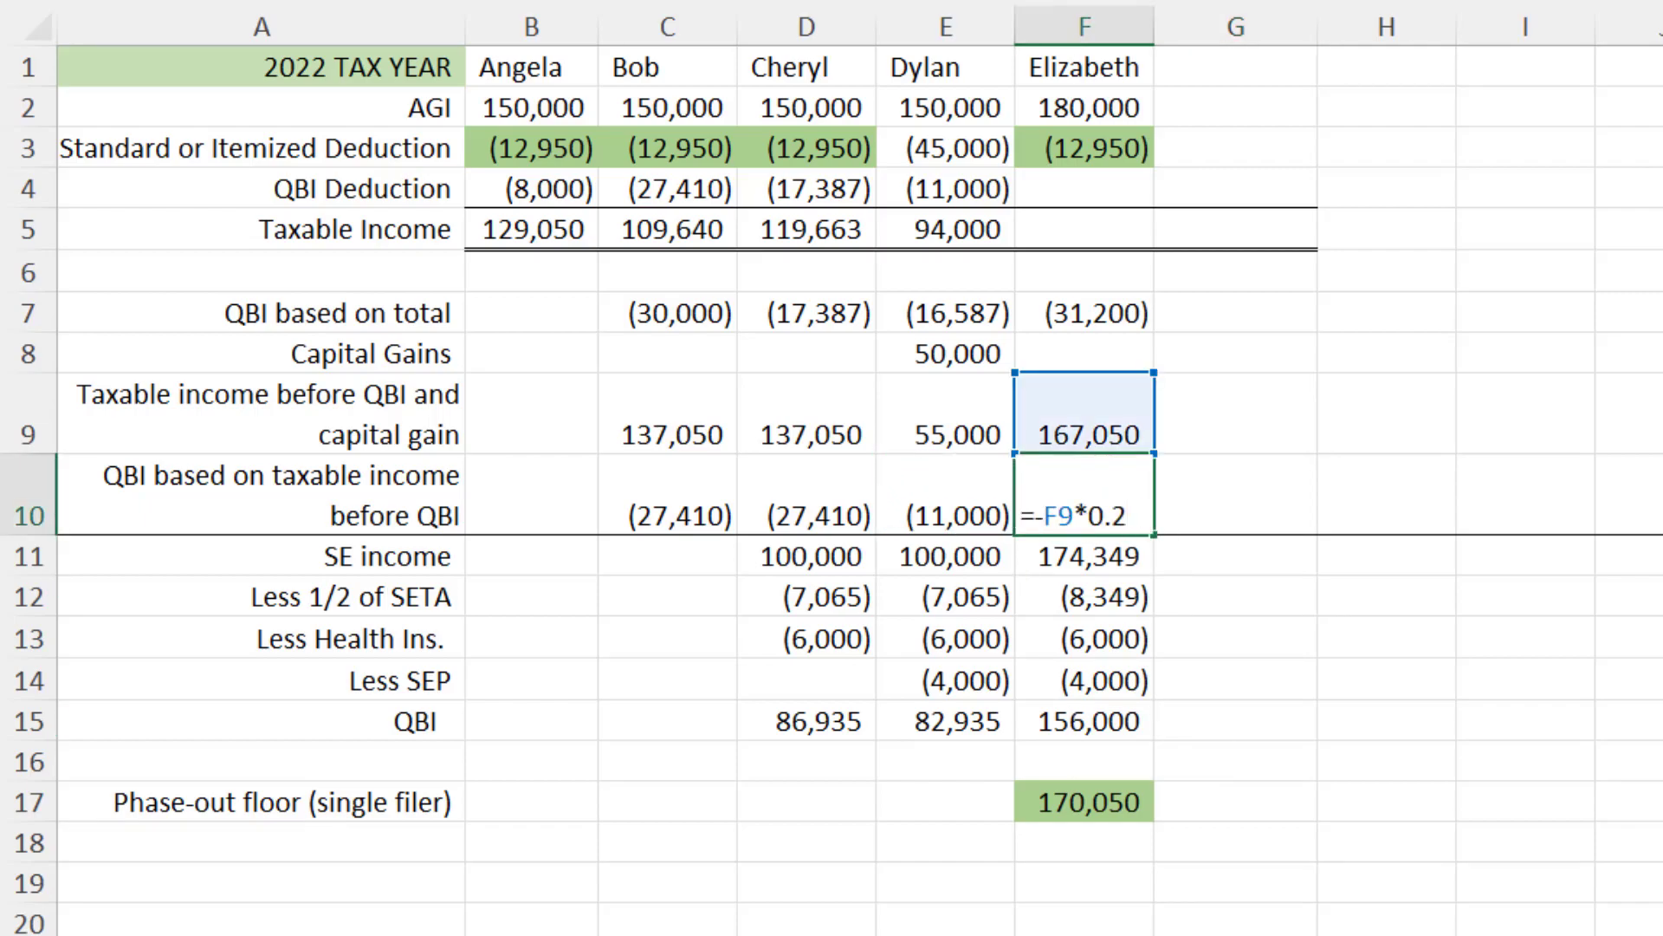
key(Return)
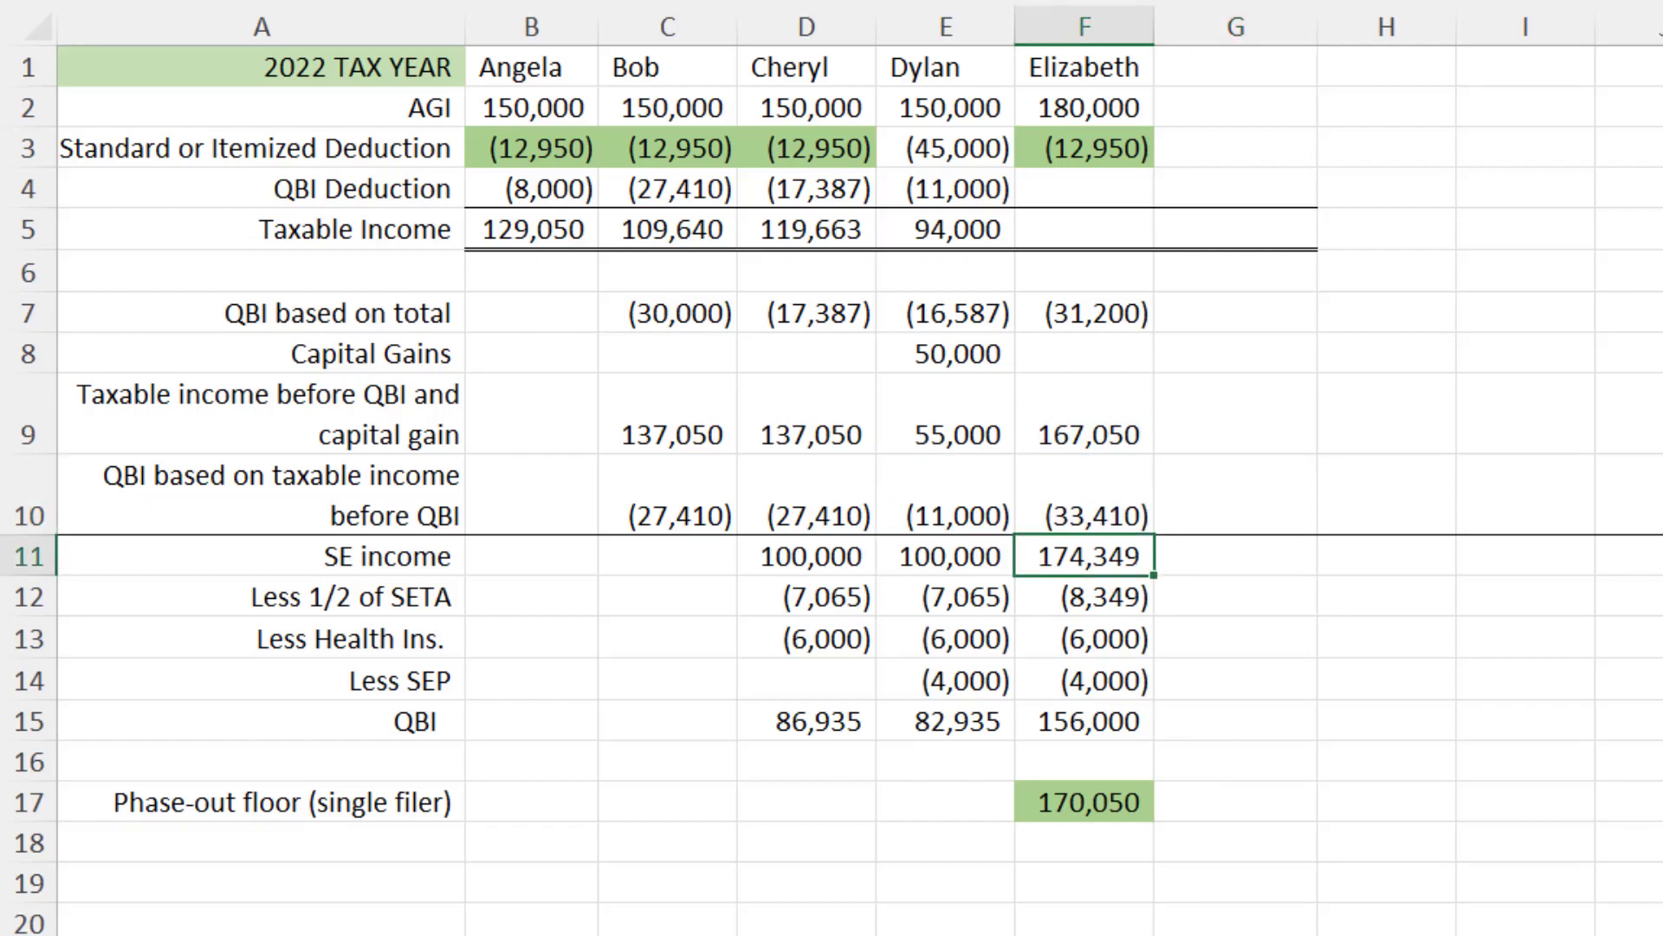
Set the fifth taxpayer's QBI deduction in F4 to reference QBI based on total, +F7
click(1083, 188)
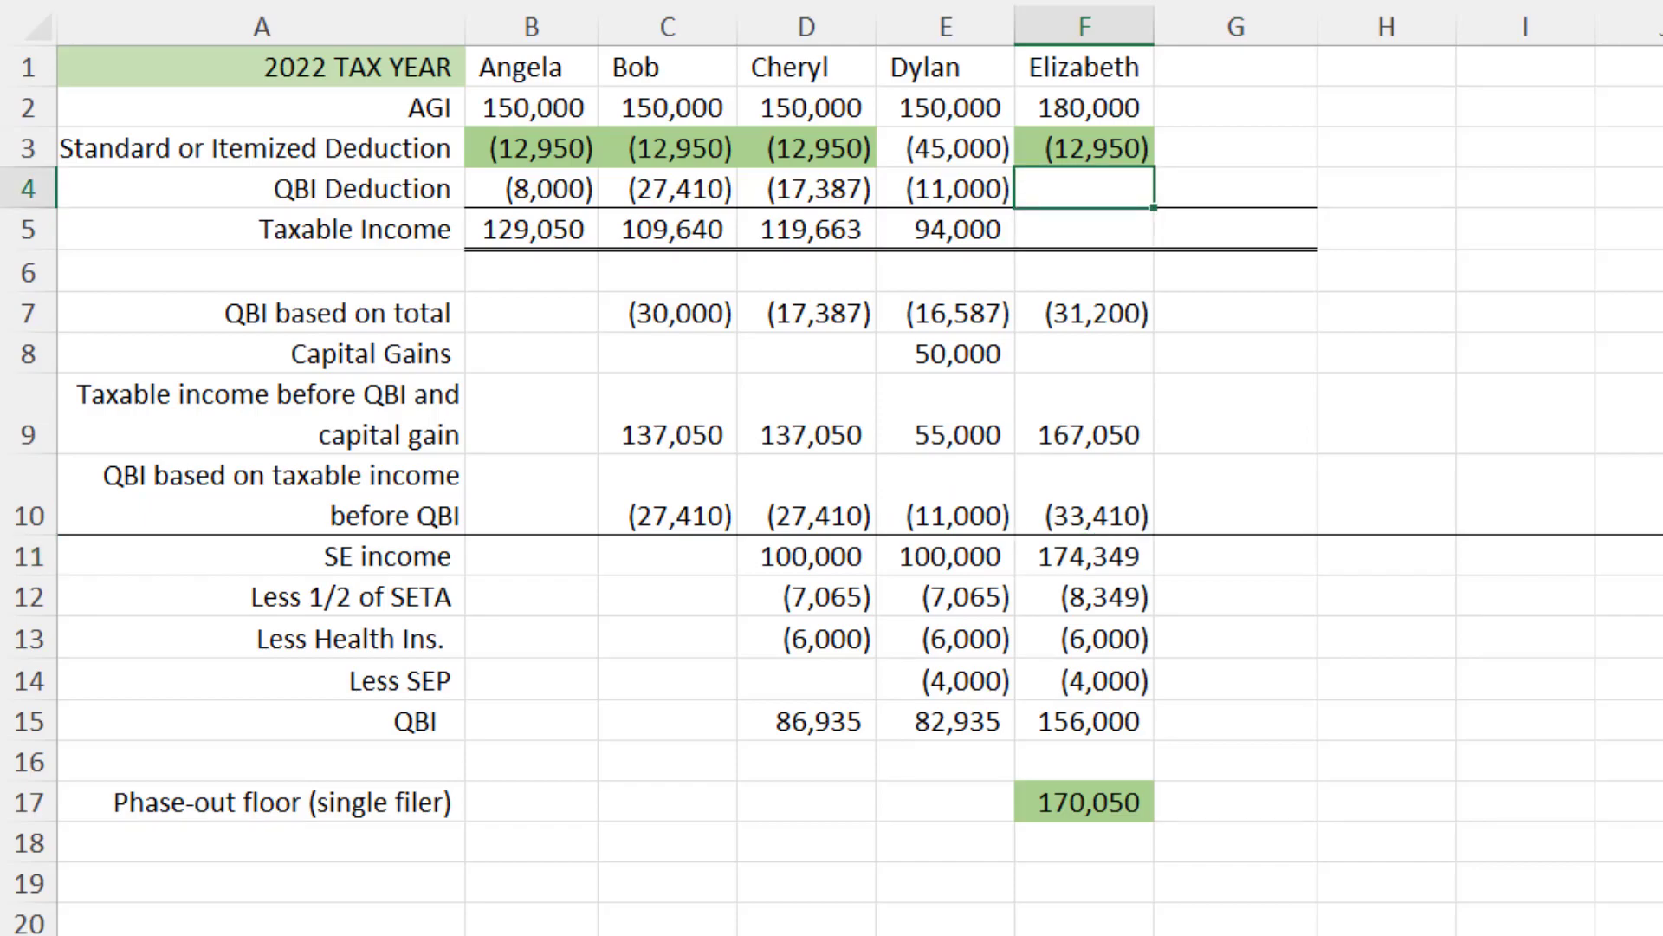
text(+)
key(Down)
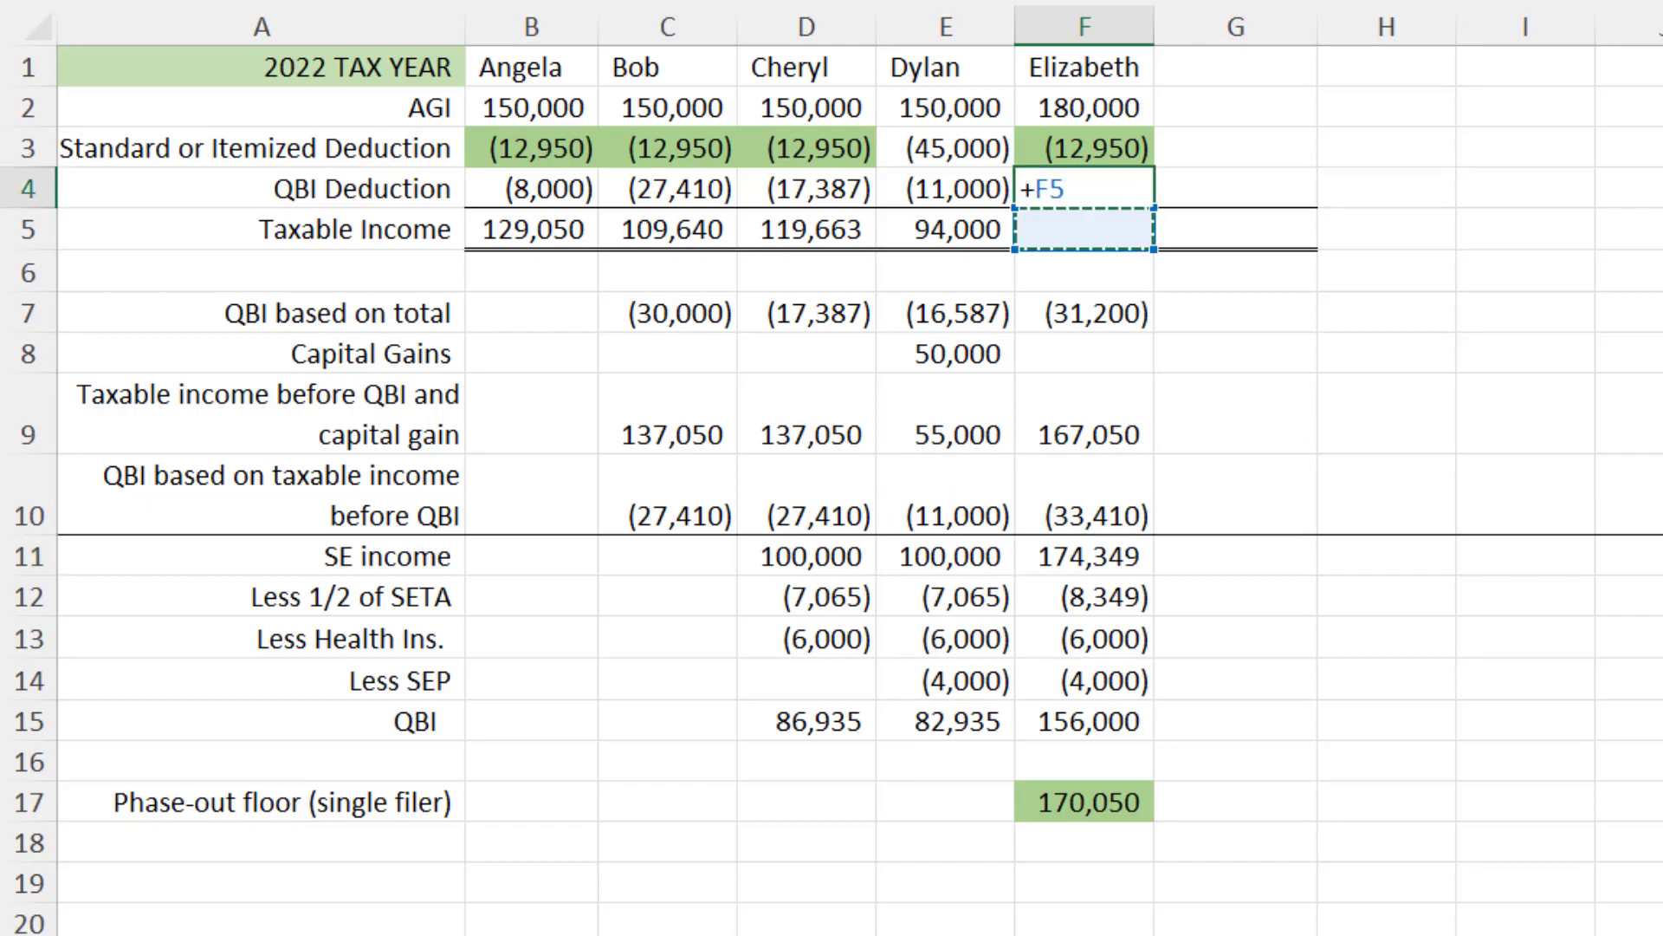
key(Down)
key(Down)
key(Return)
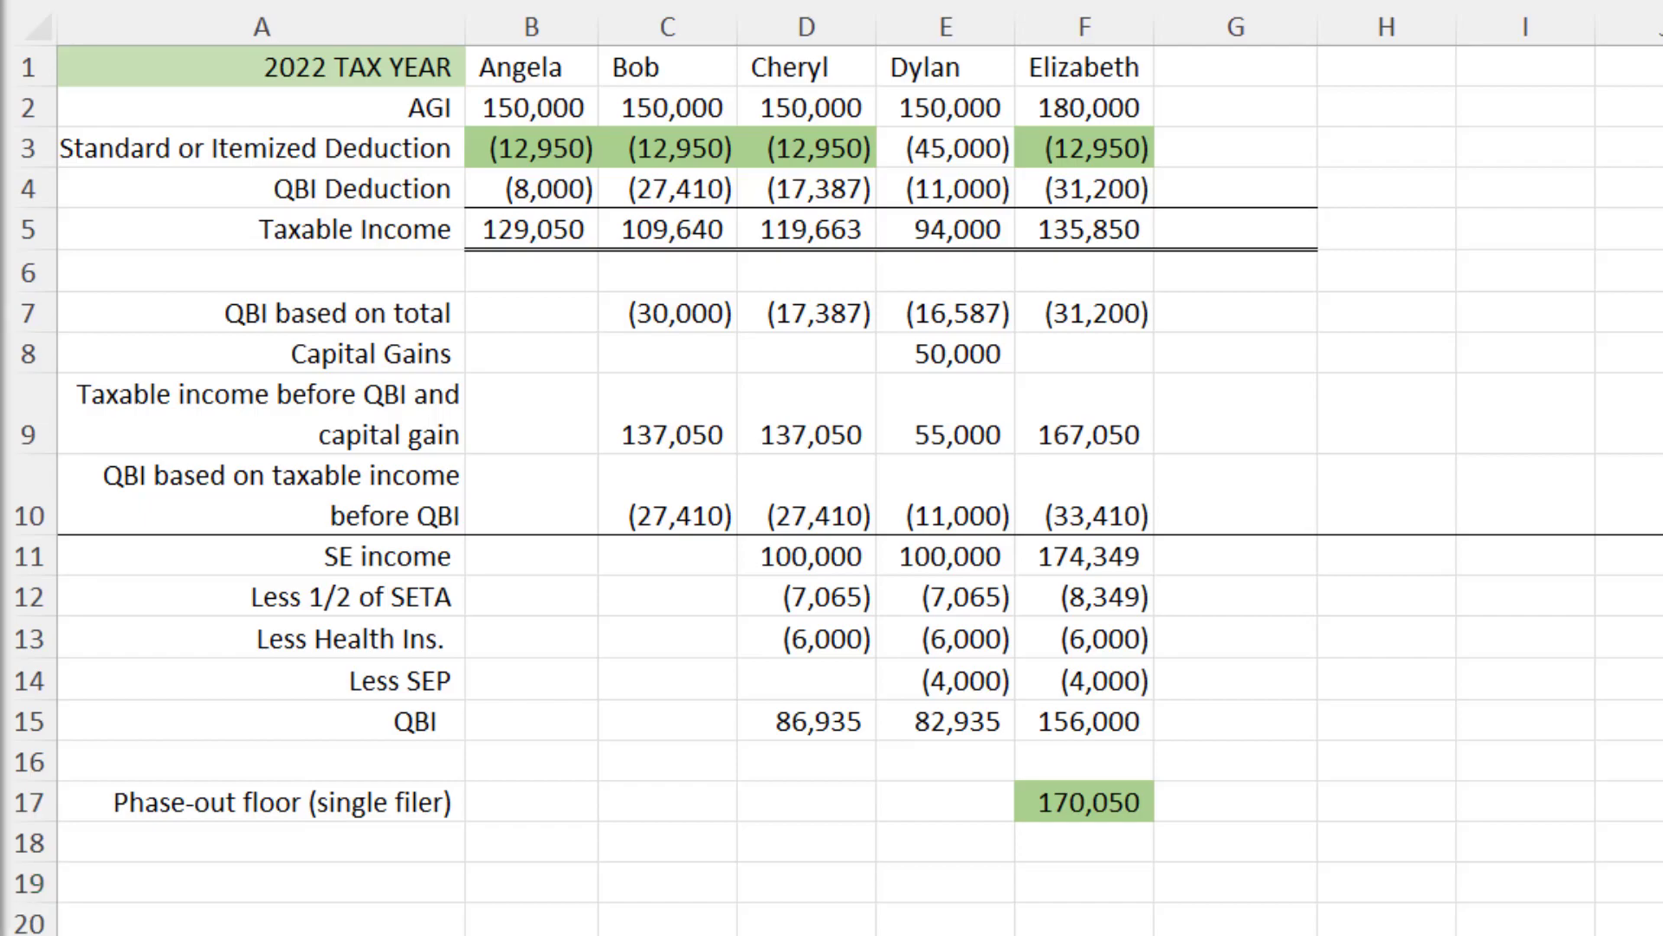
Label G1 with the fifth taxpayer's name followed by II for a second scenario
click(1235, 67)
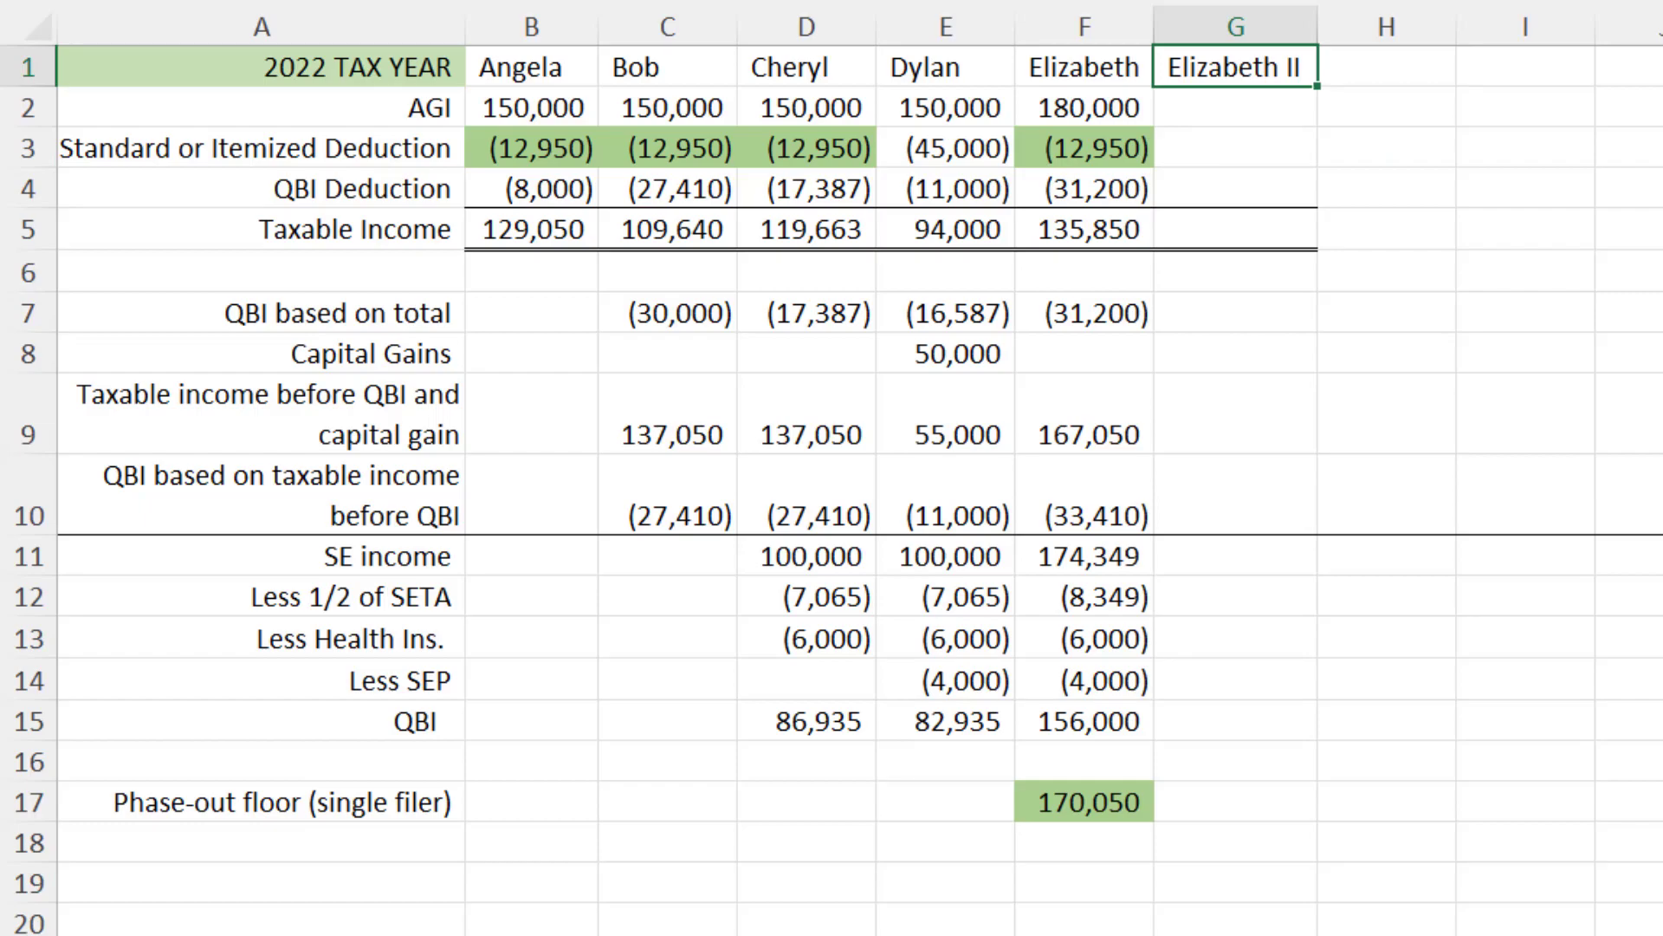
click(1236, 555)
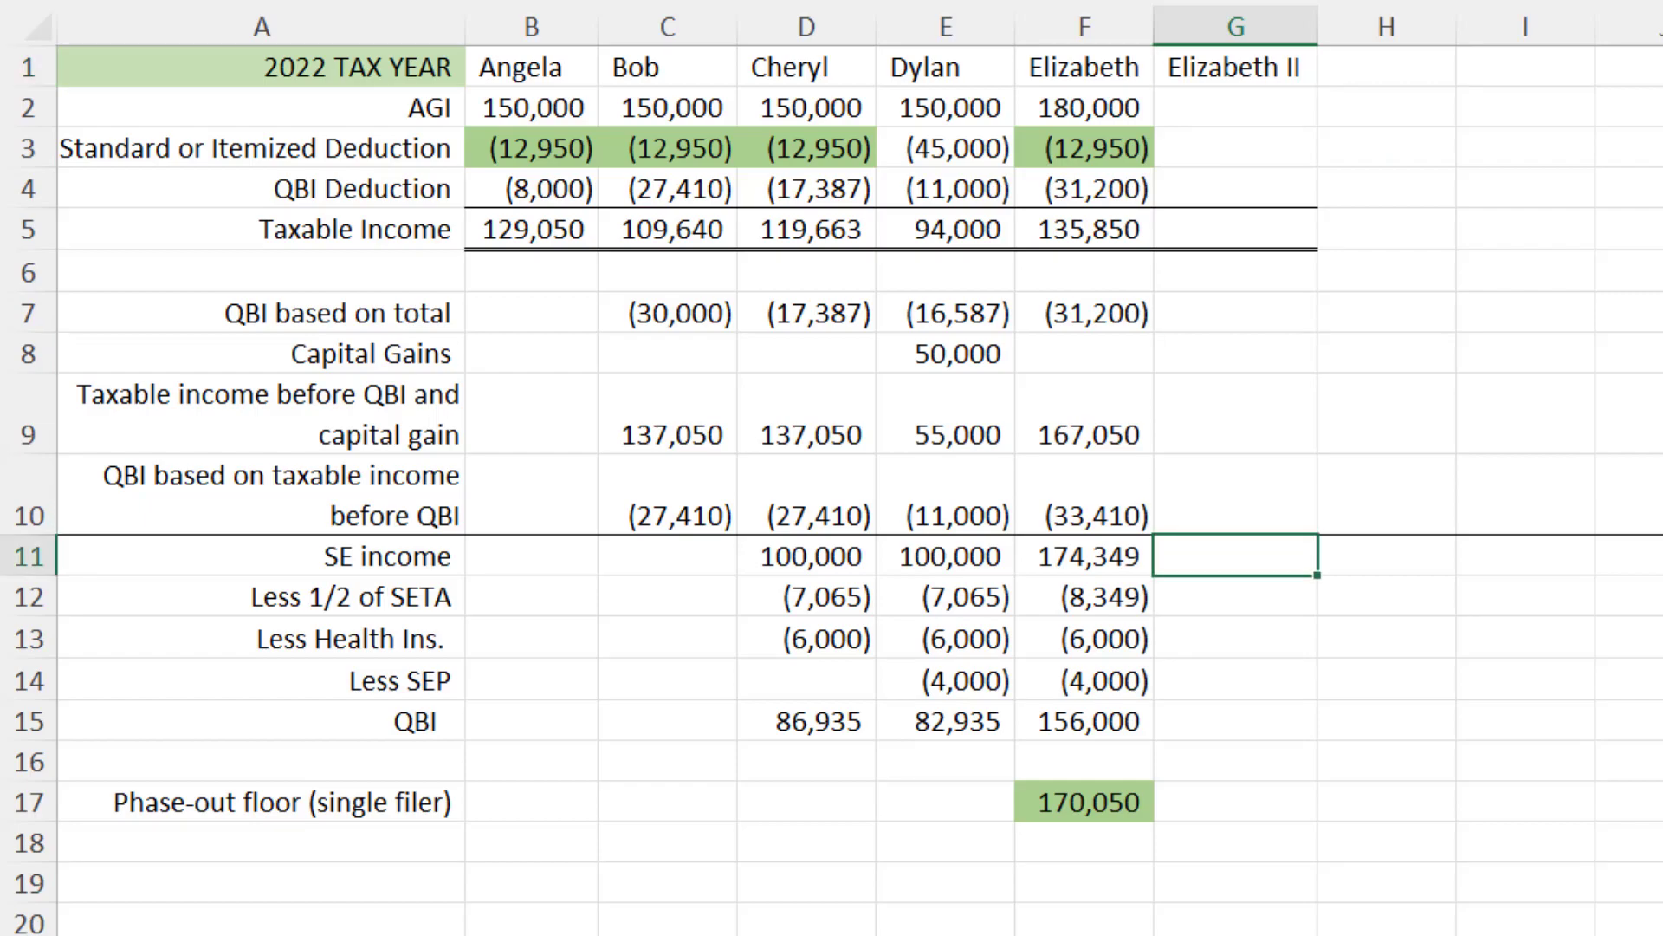
text(17)
key(Escape)
Copy the fifth taxpayer's SE income through QBI block F11:F15 into G11:G15 for the second scenario
click(1084, 555)
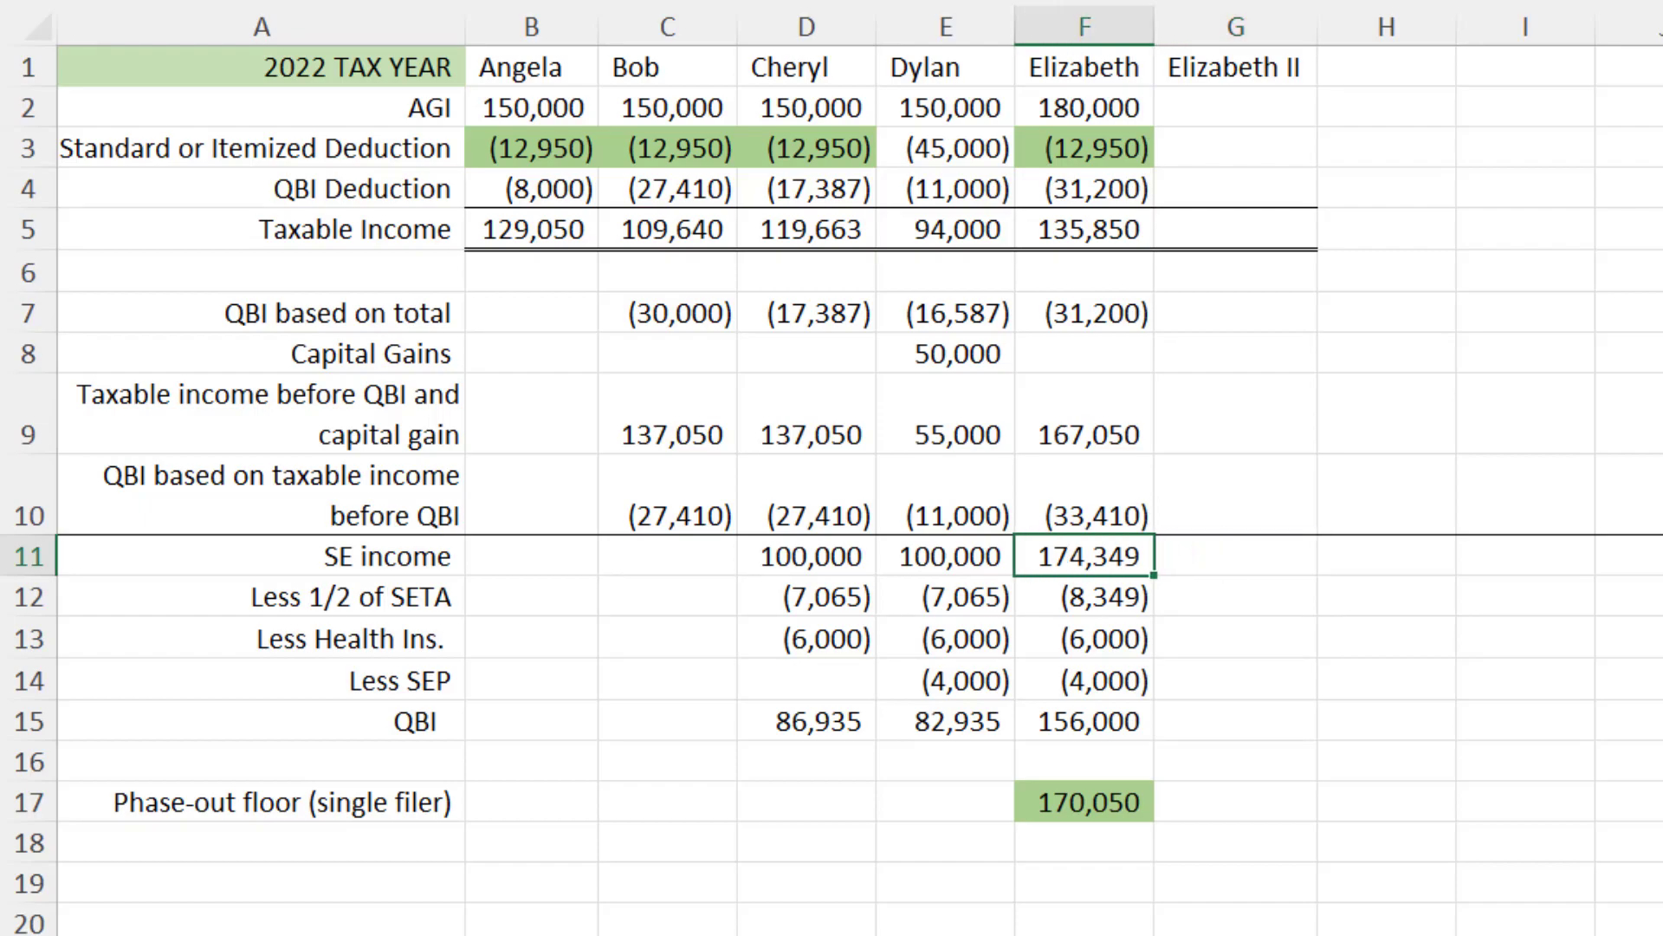
key(shift+Down)
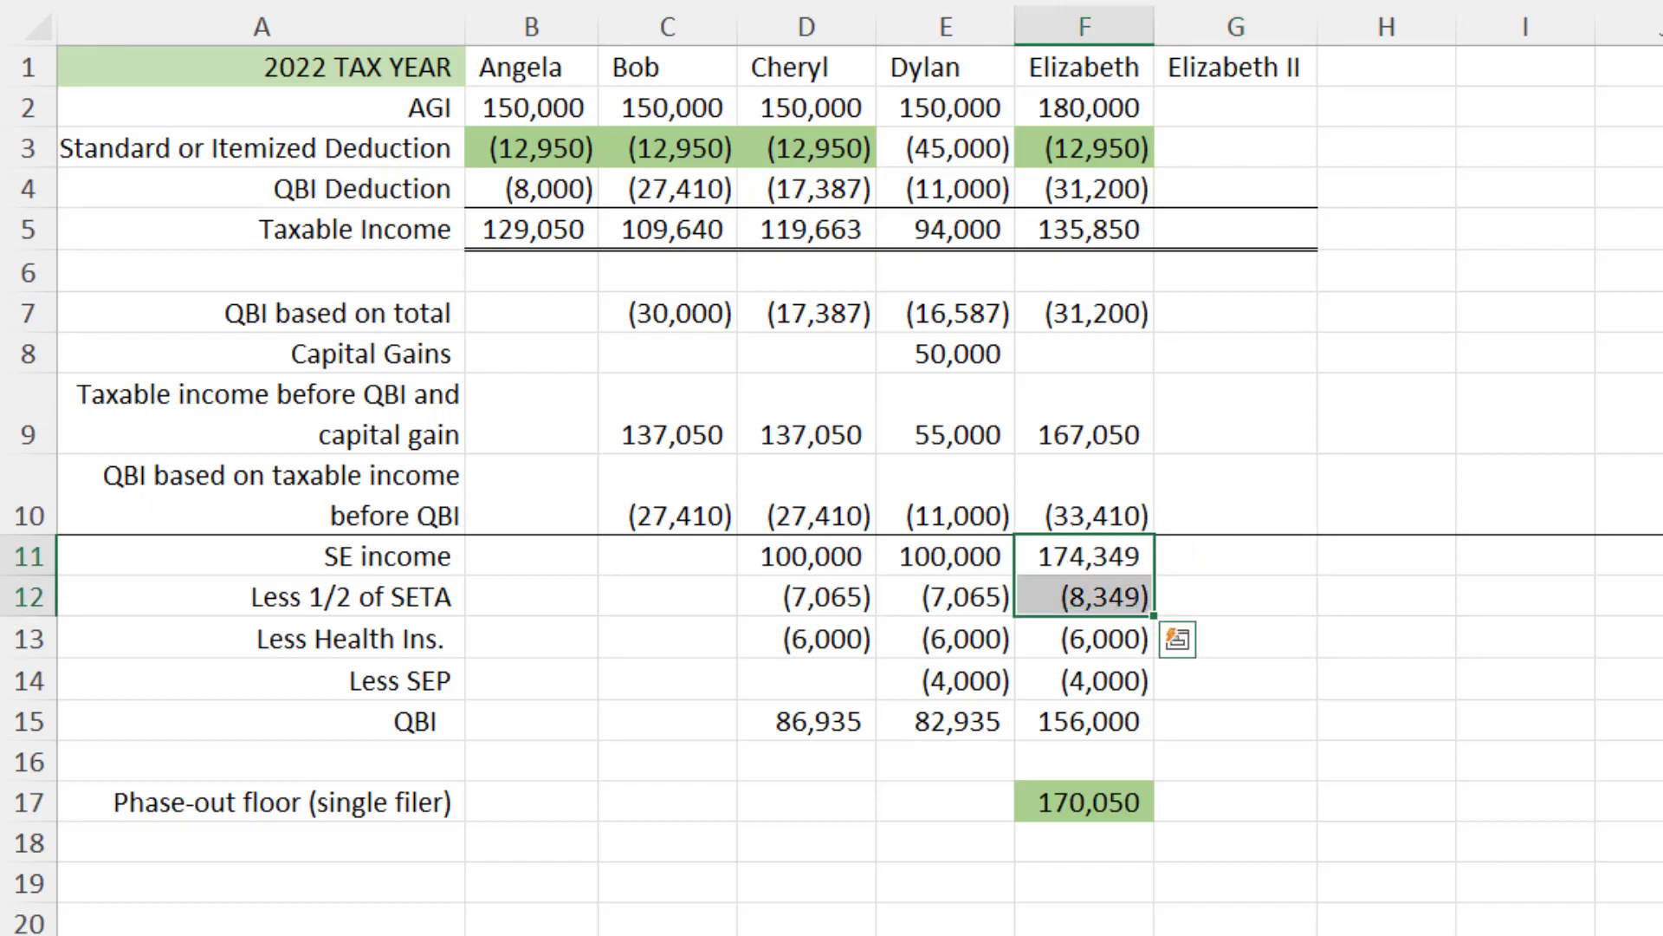
key(shift+Down)
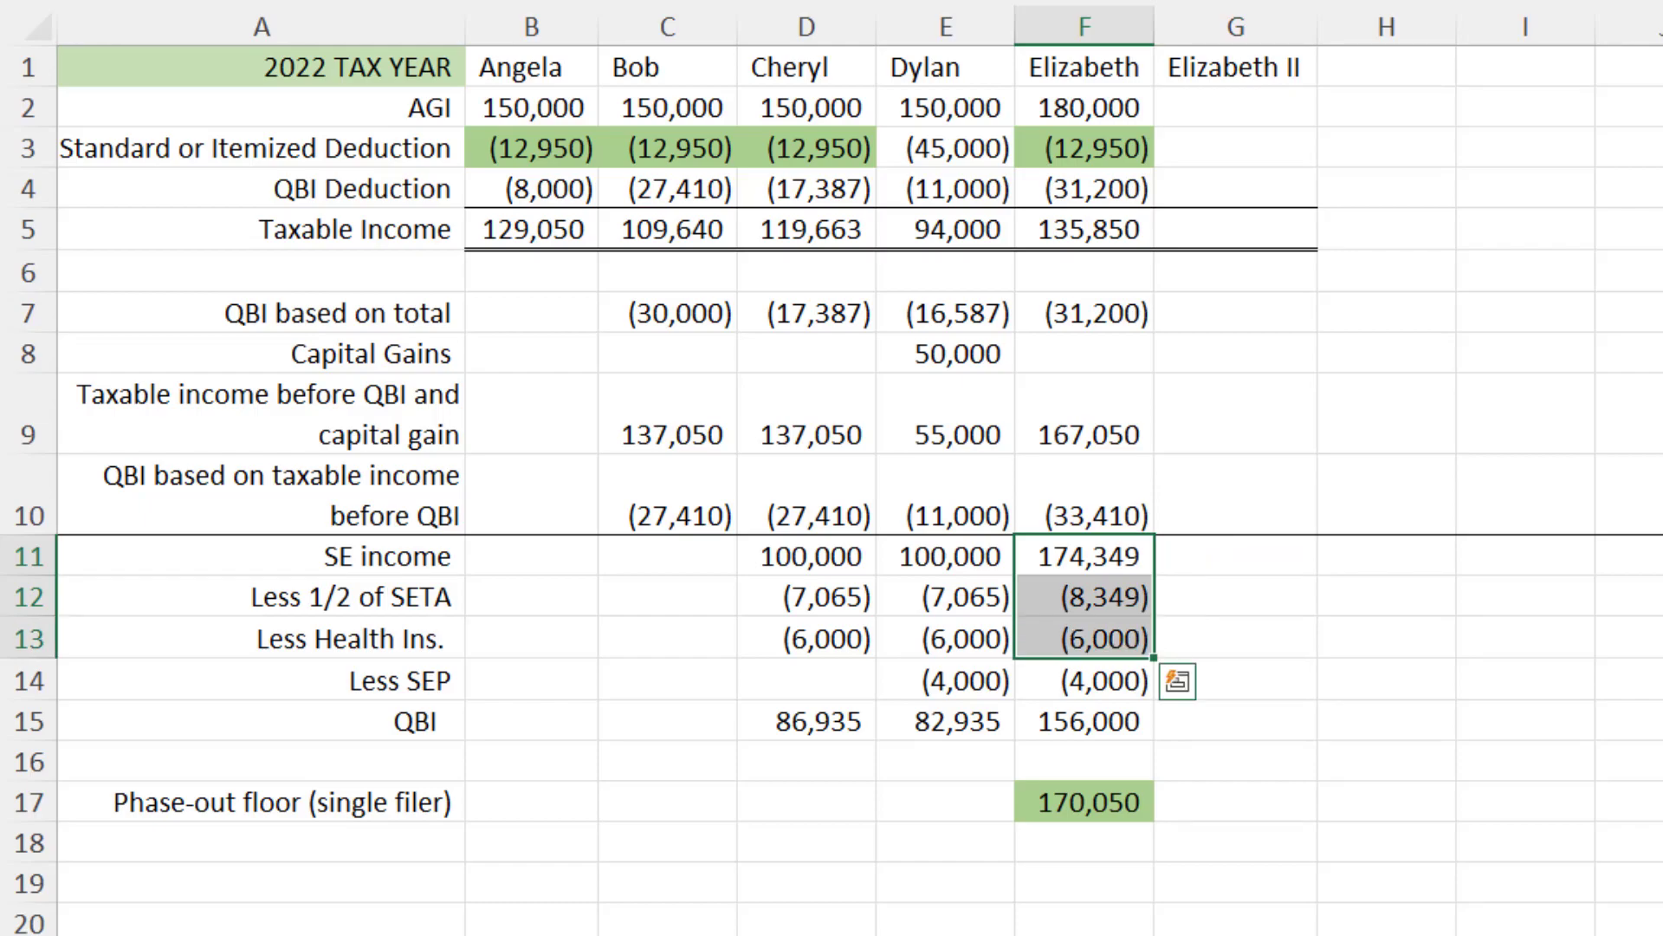
key(shift+Down)
key(shift+Down)
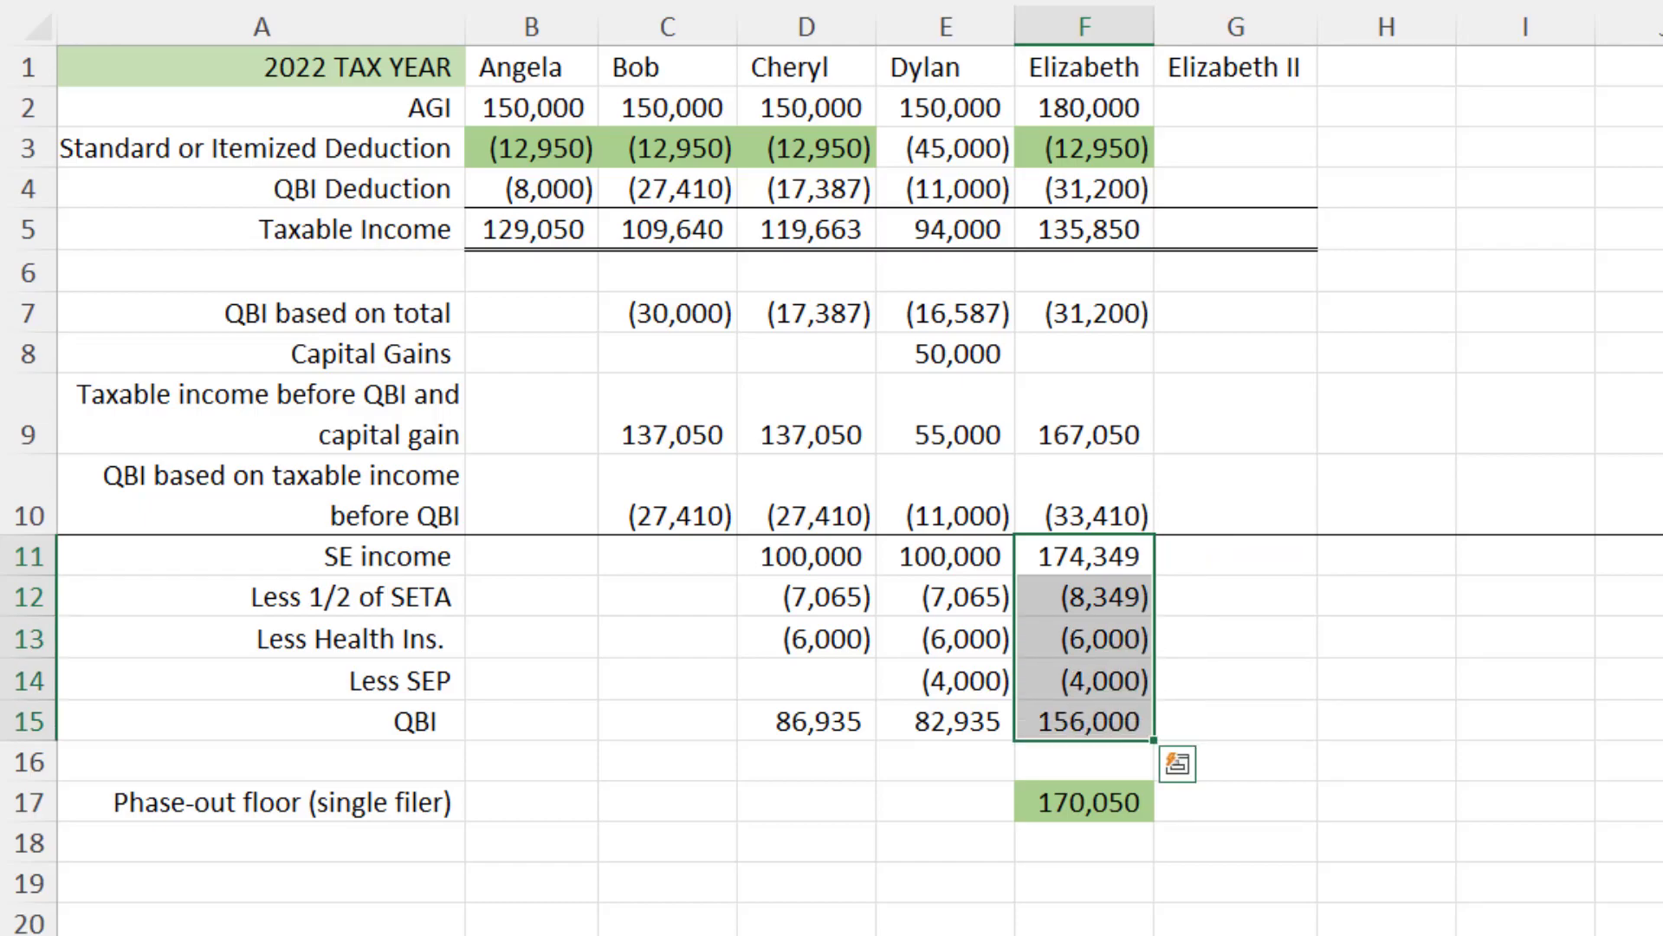
key(ctrl+c)
key(Right)
key(ctrl+v)
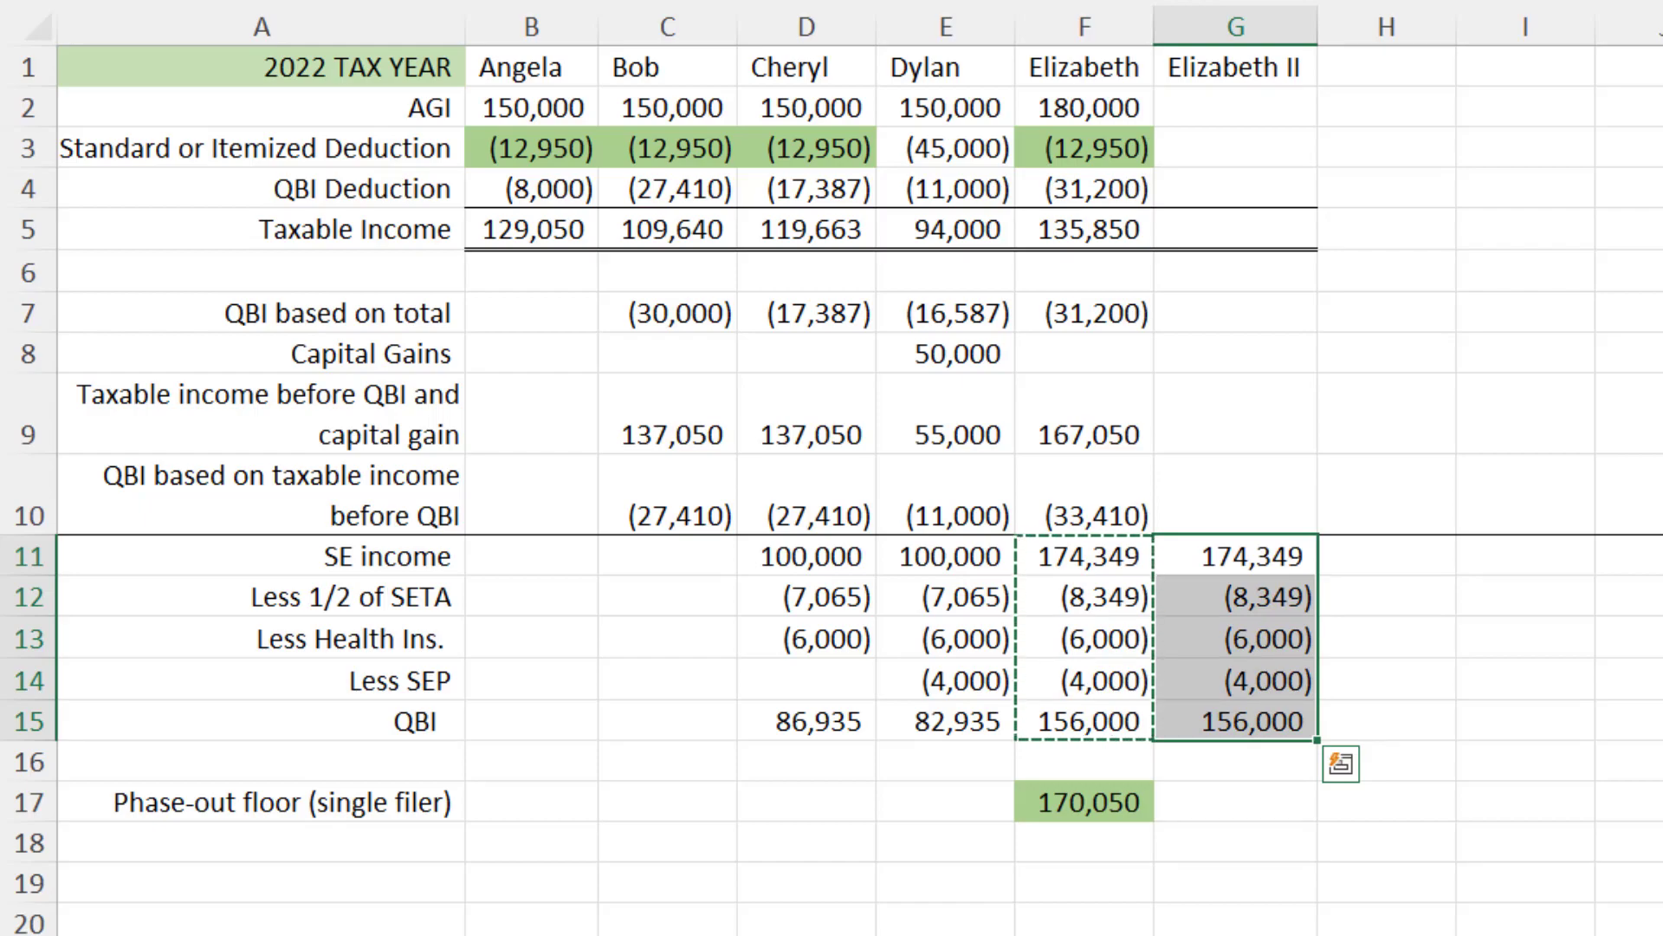
Enter 380000 as the second scenario's AGI in G2
click(1236, 106)
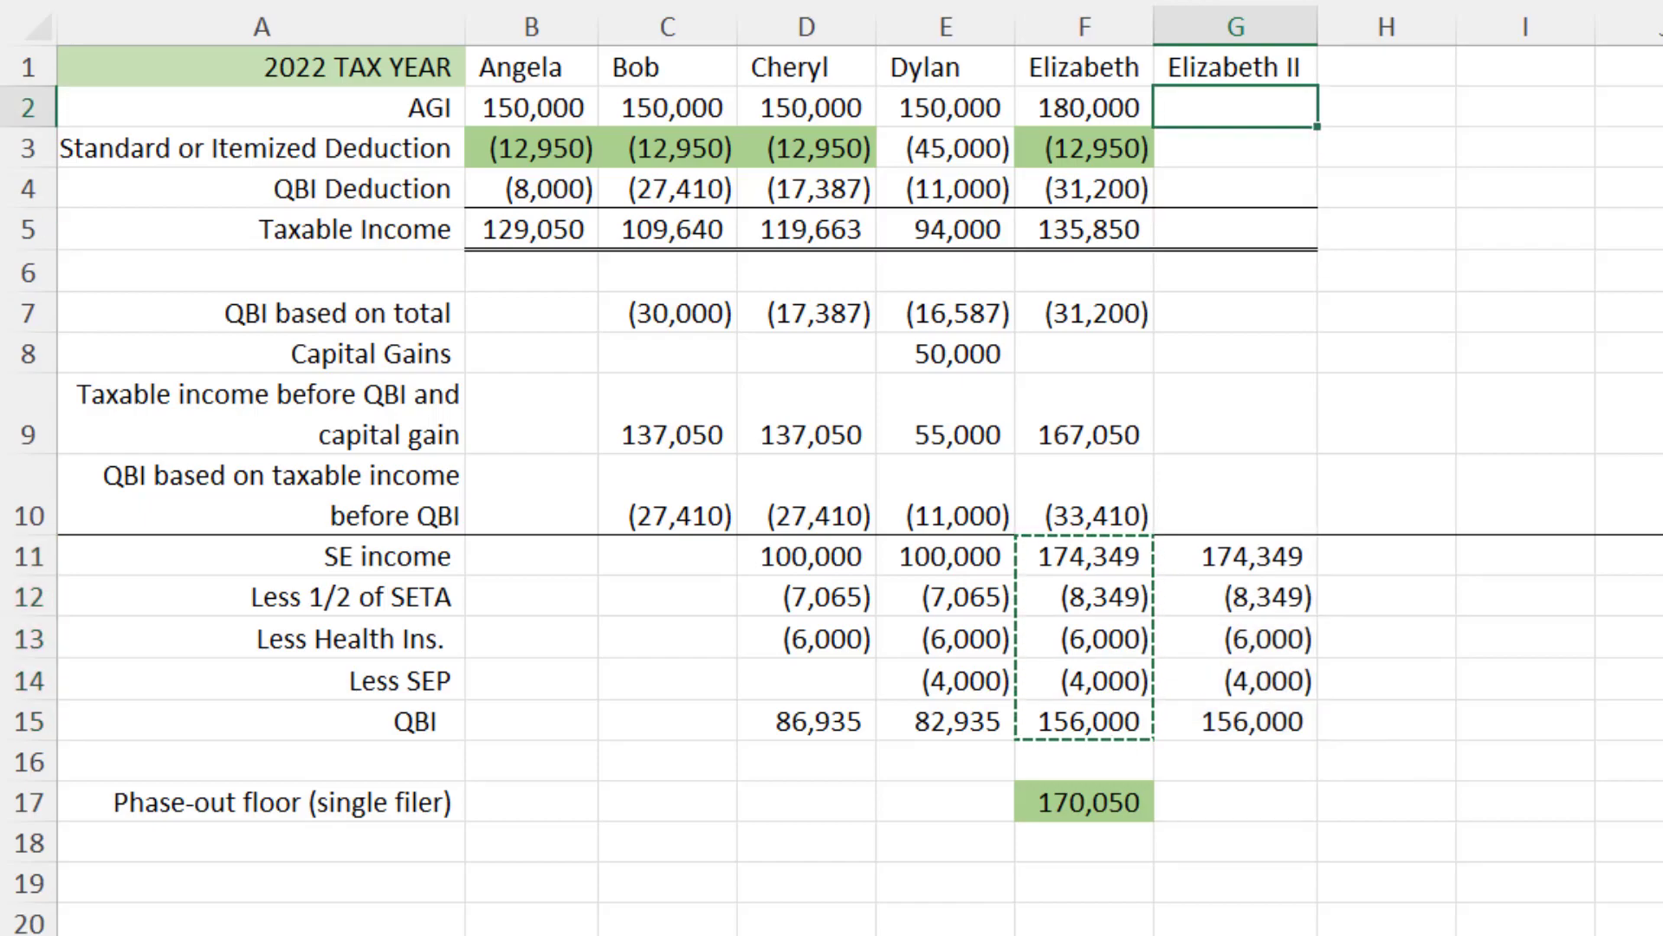
text(380,000)
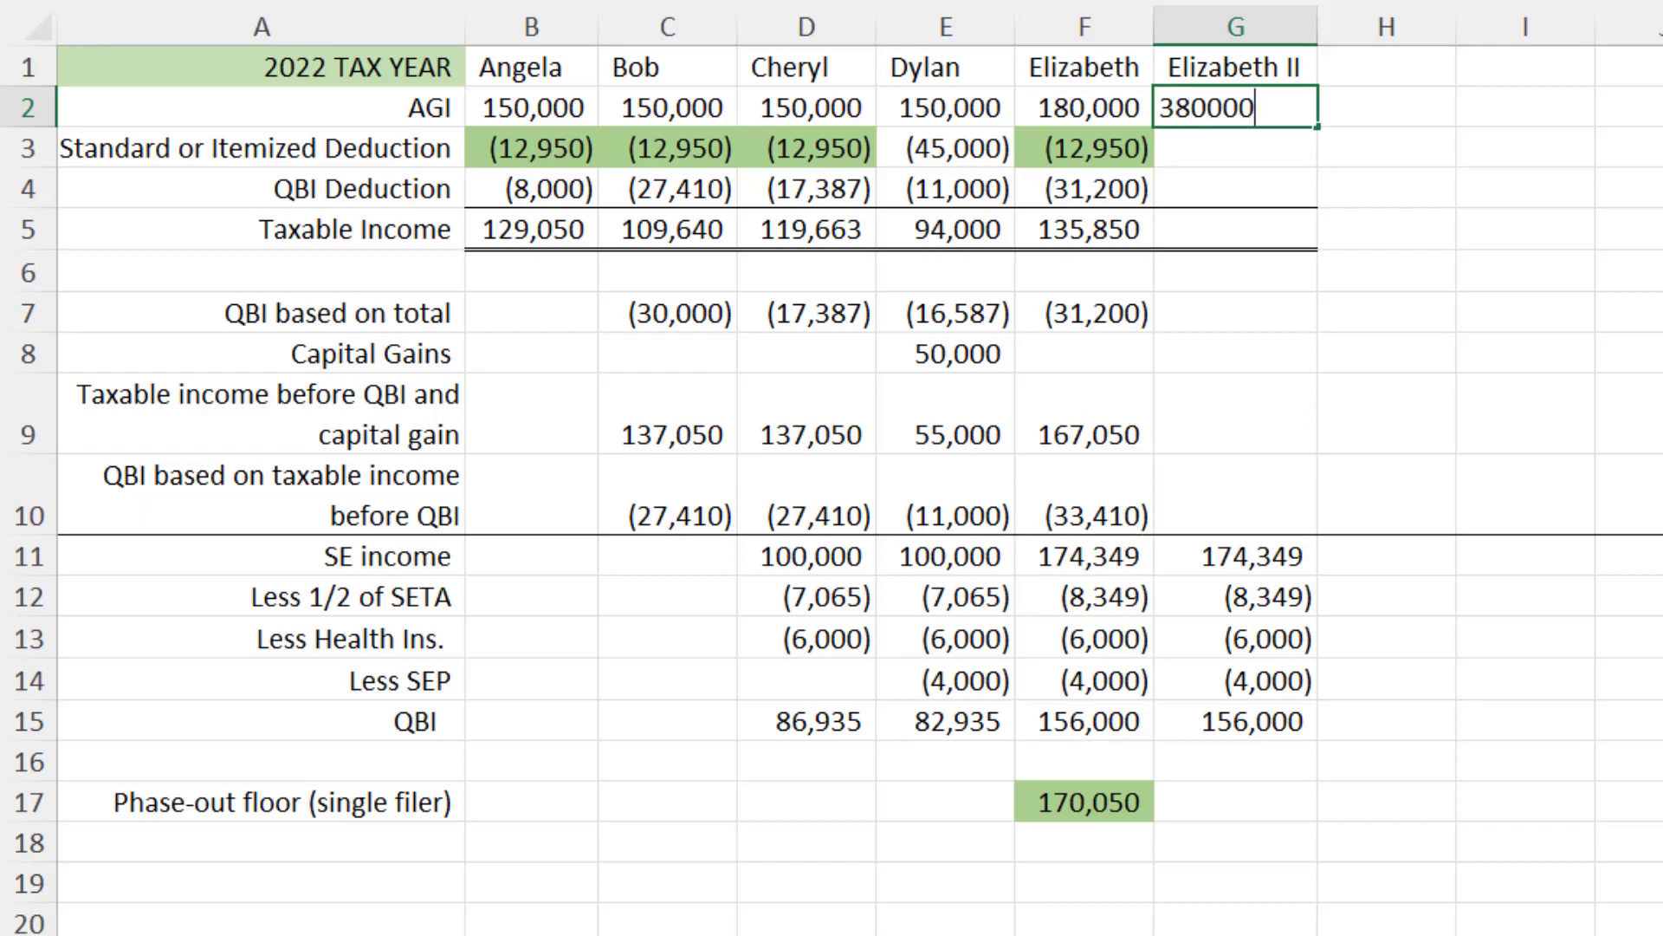
key(Return)
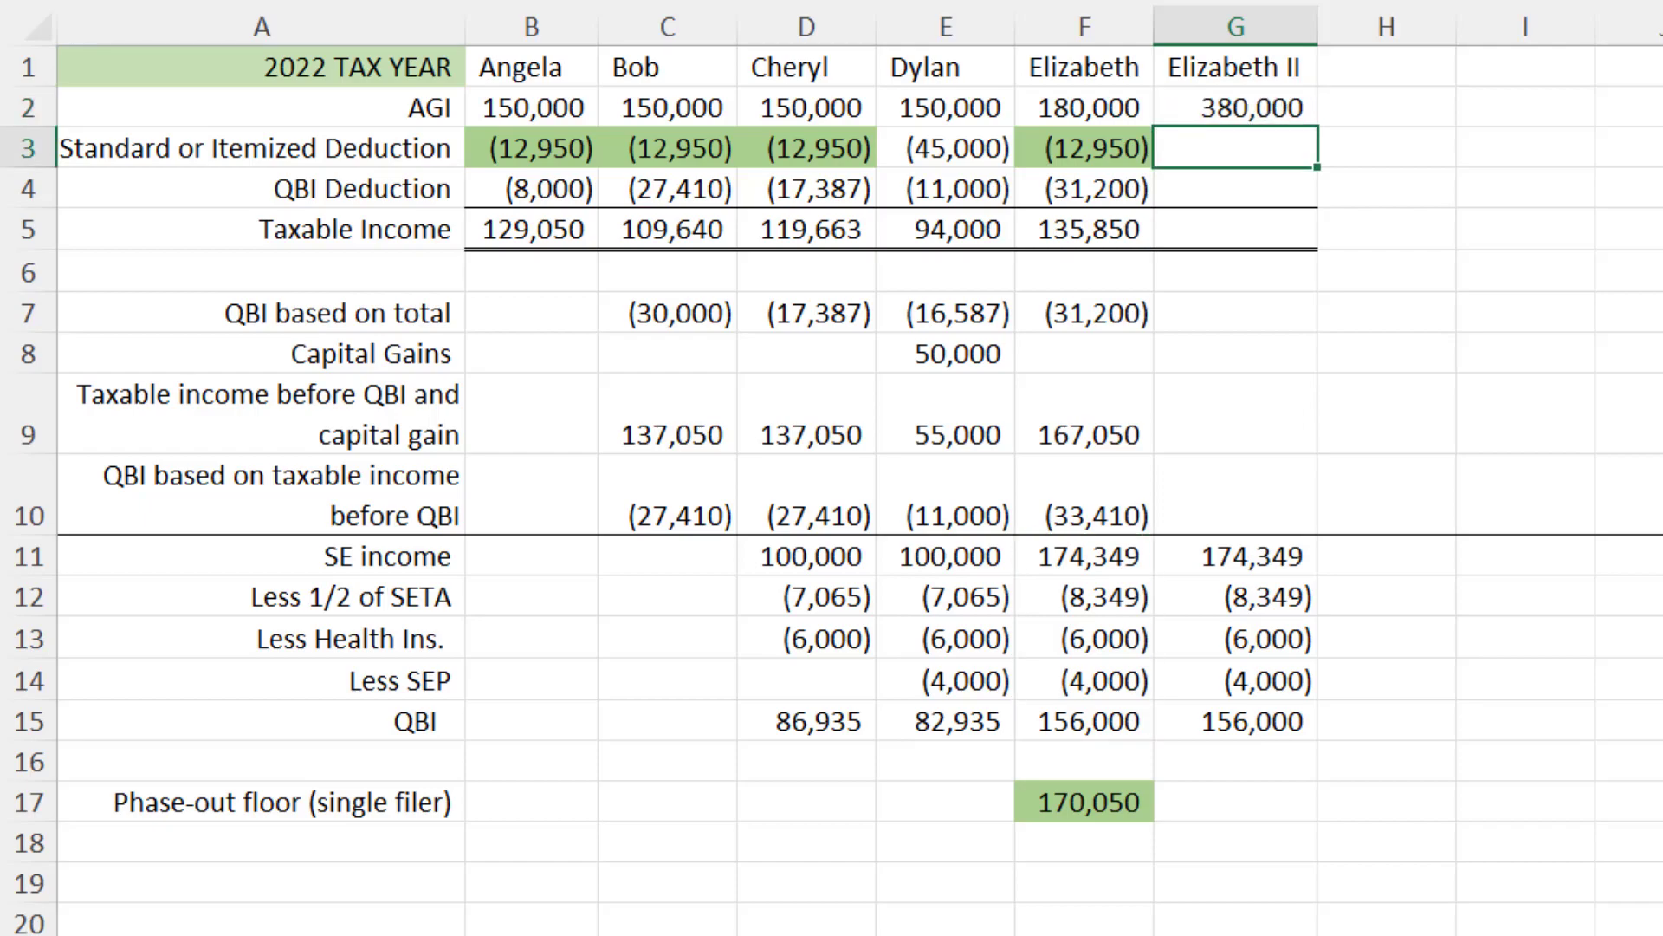
Copy the phase-out floor amount from F17 to G17
click(1083, 762)
click(1083, 802)
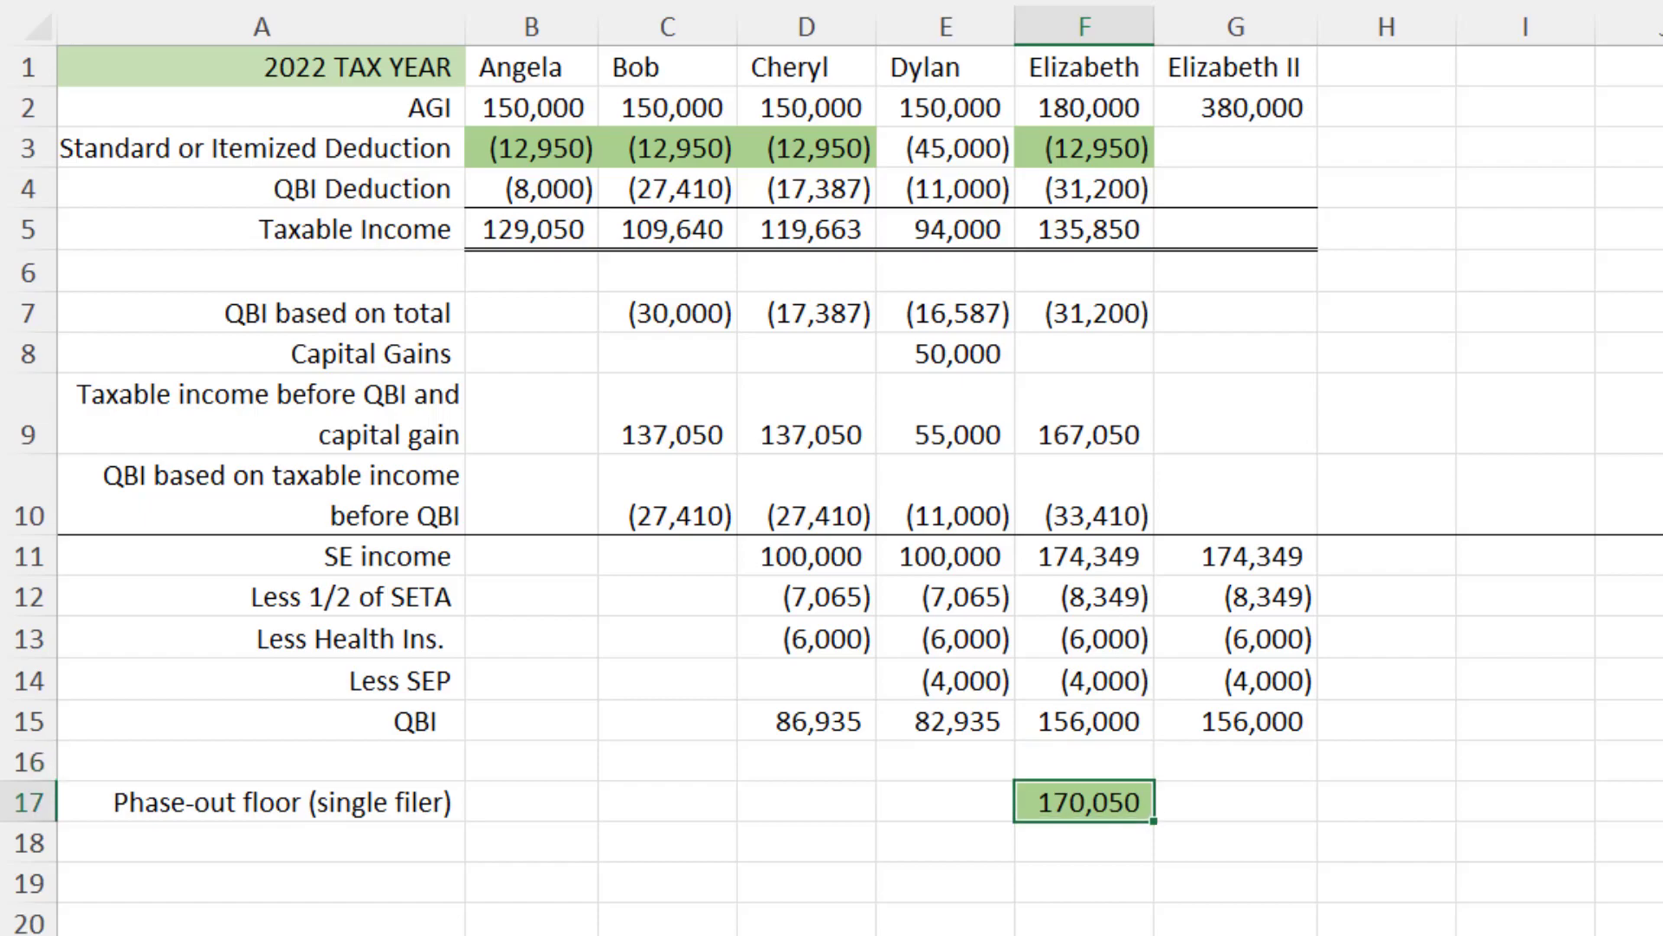
key(ctrl+c)
click(1236, 801)
key(ctrl+v)
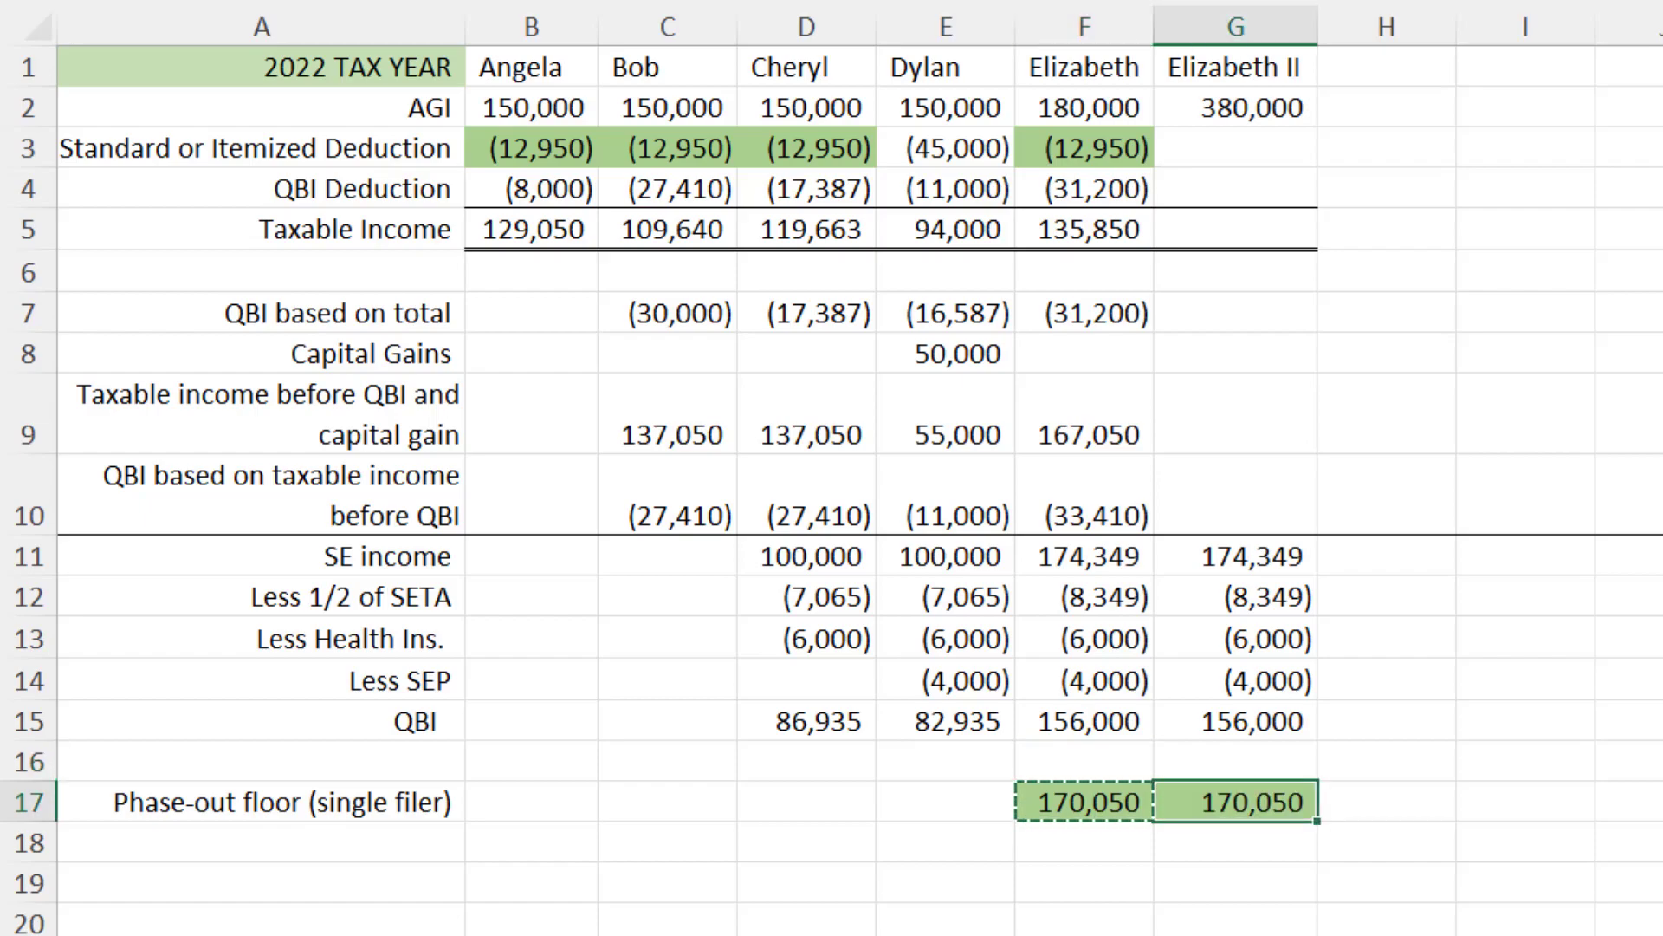
Paste the phase-out range row (50,000) and single-filer phase-out cap row (220,050) into A18:G19
key(alt+Tab)
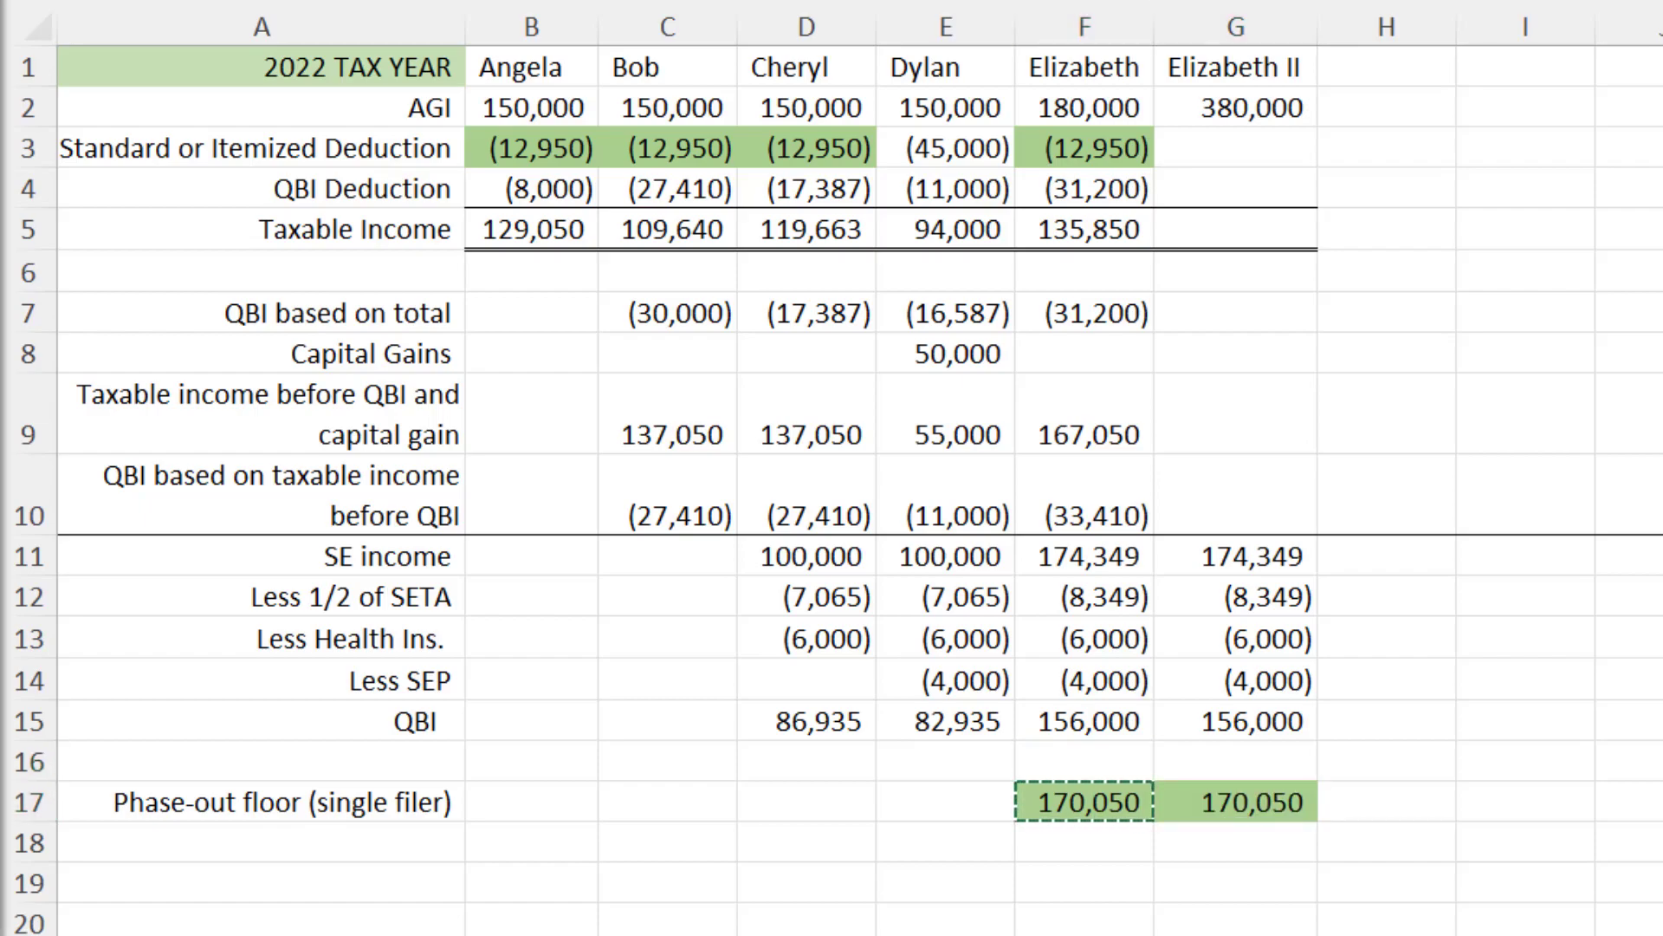
key(Escape)
click(261, 843)
key(ctrl+v)
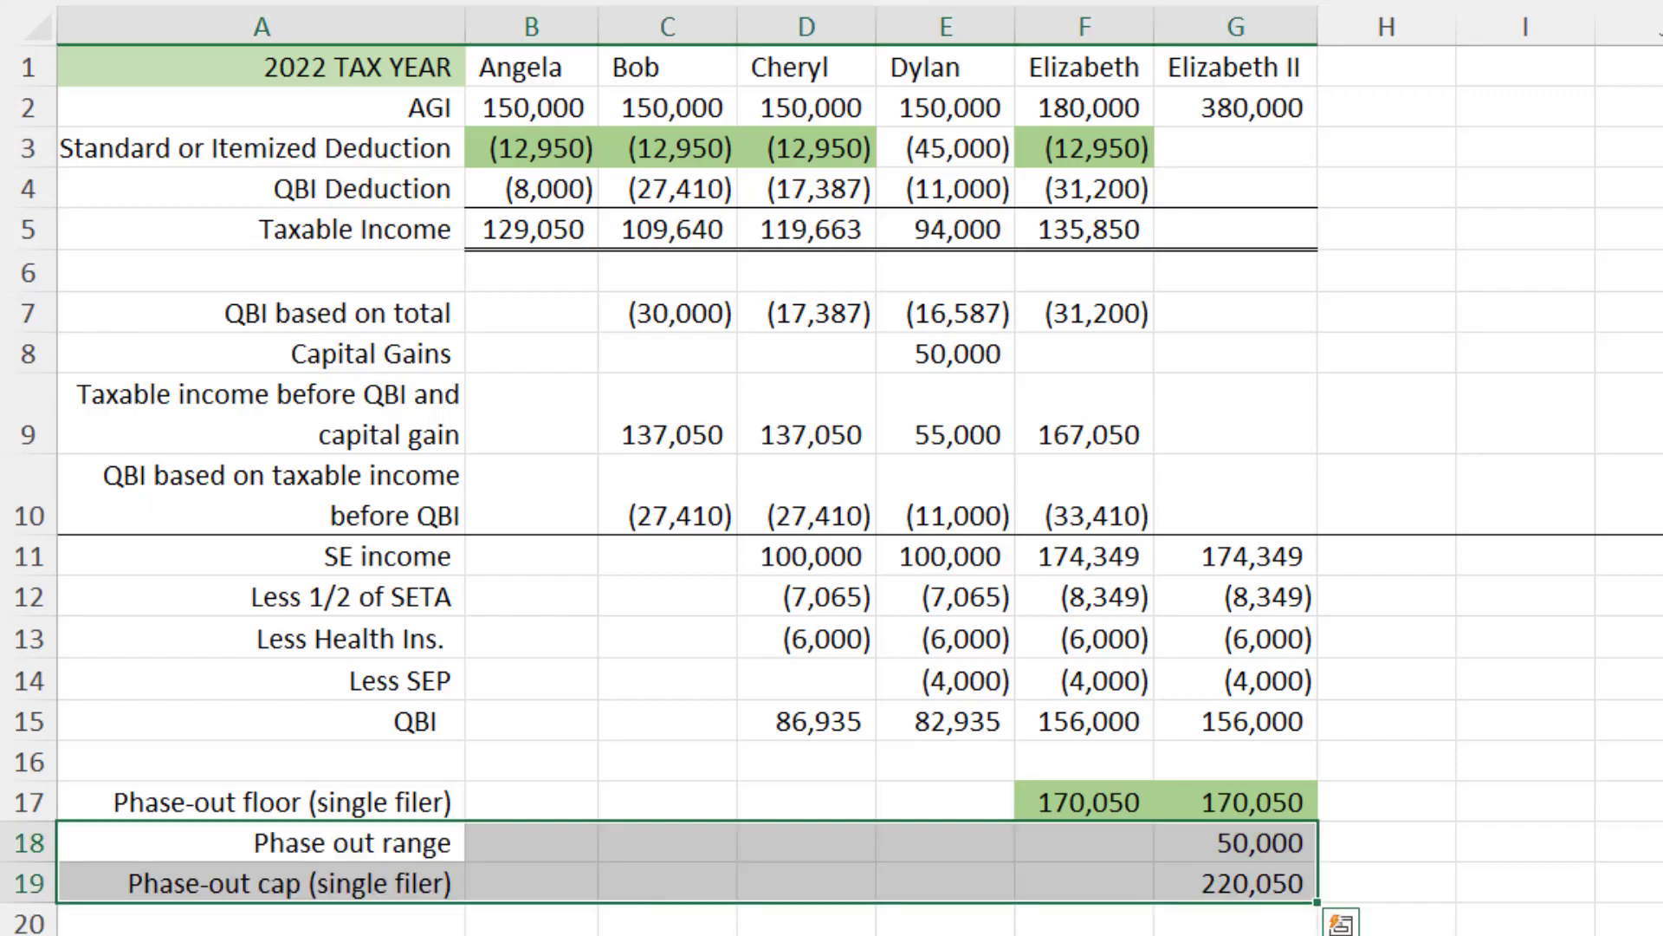
Enter -12950 as the second scenario's standard deduction in G3
click(1084, 932)
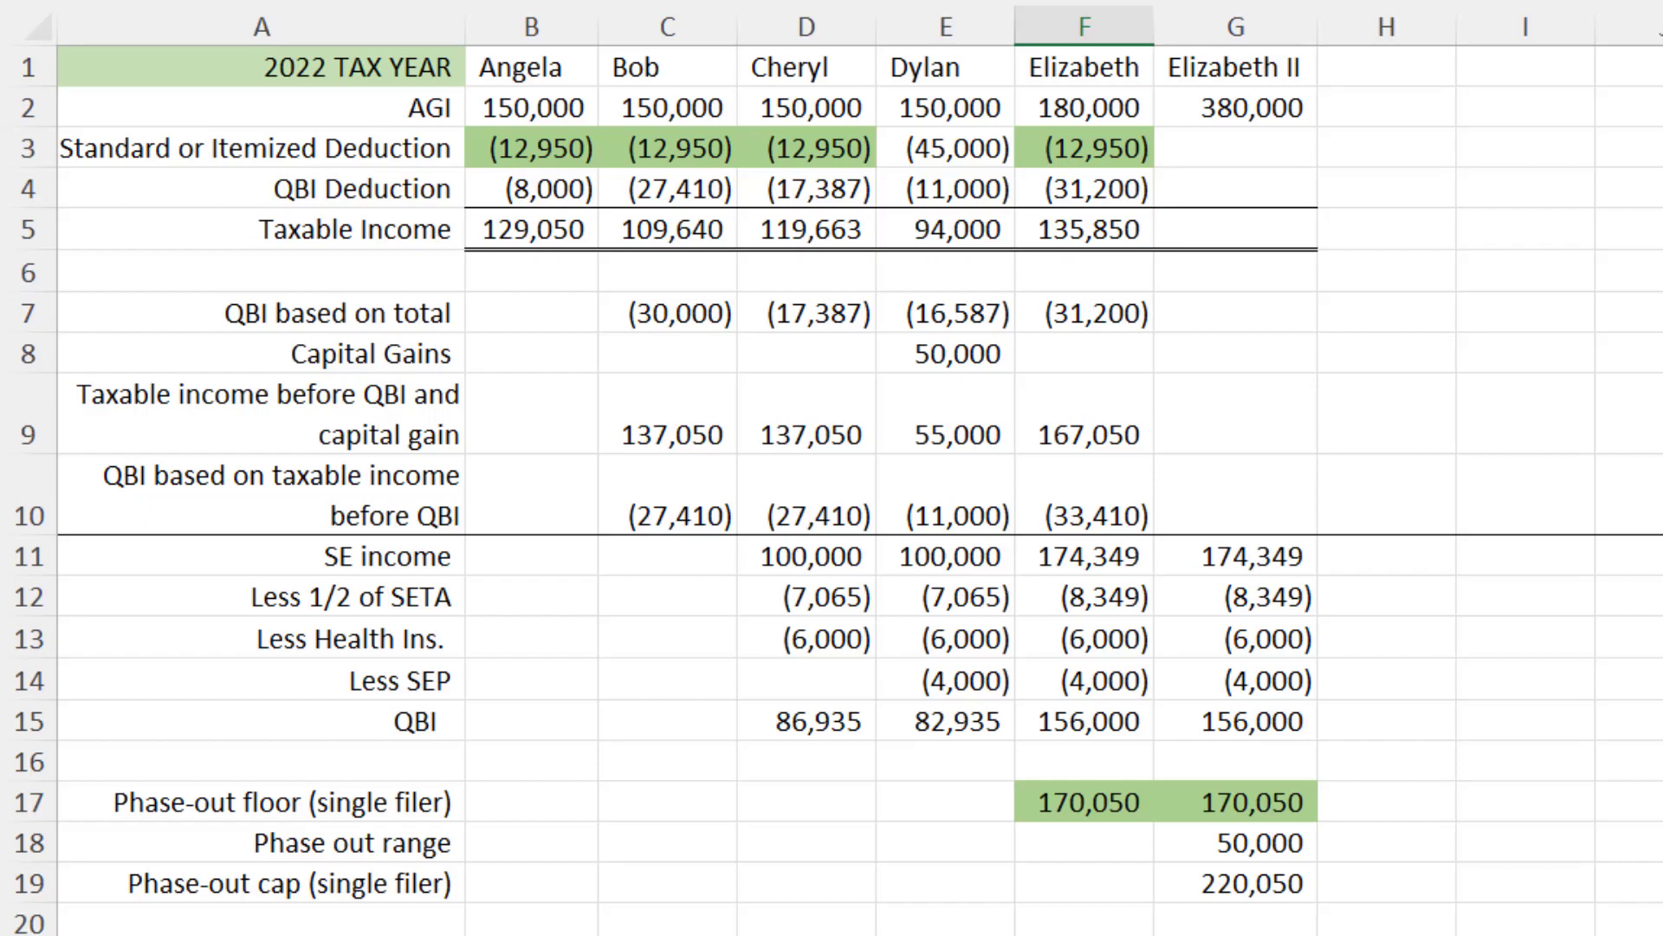
click(1235, 882)
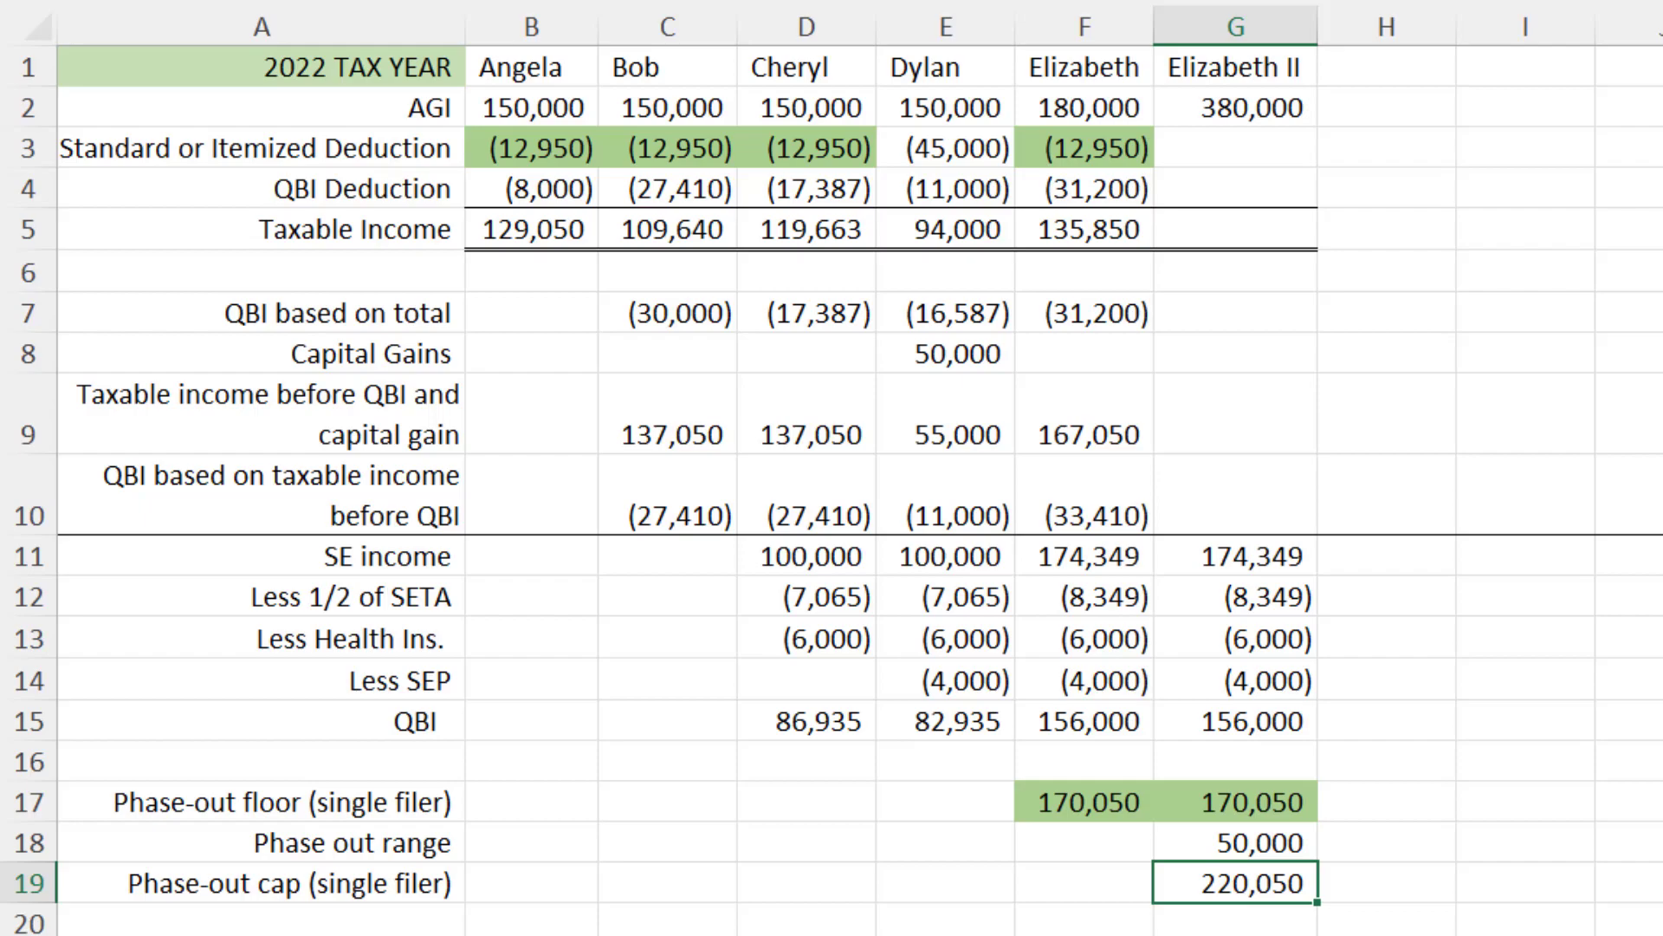
click(1236, 148)
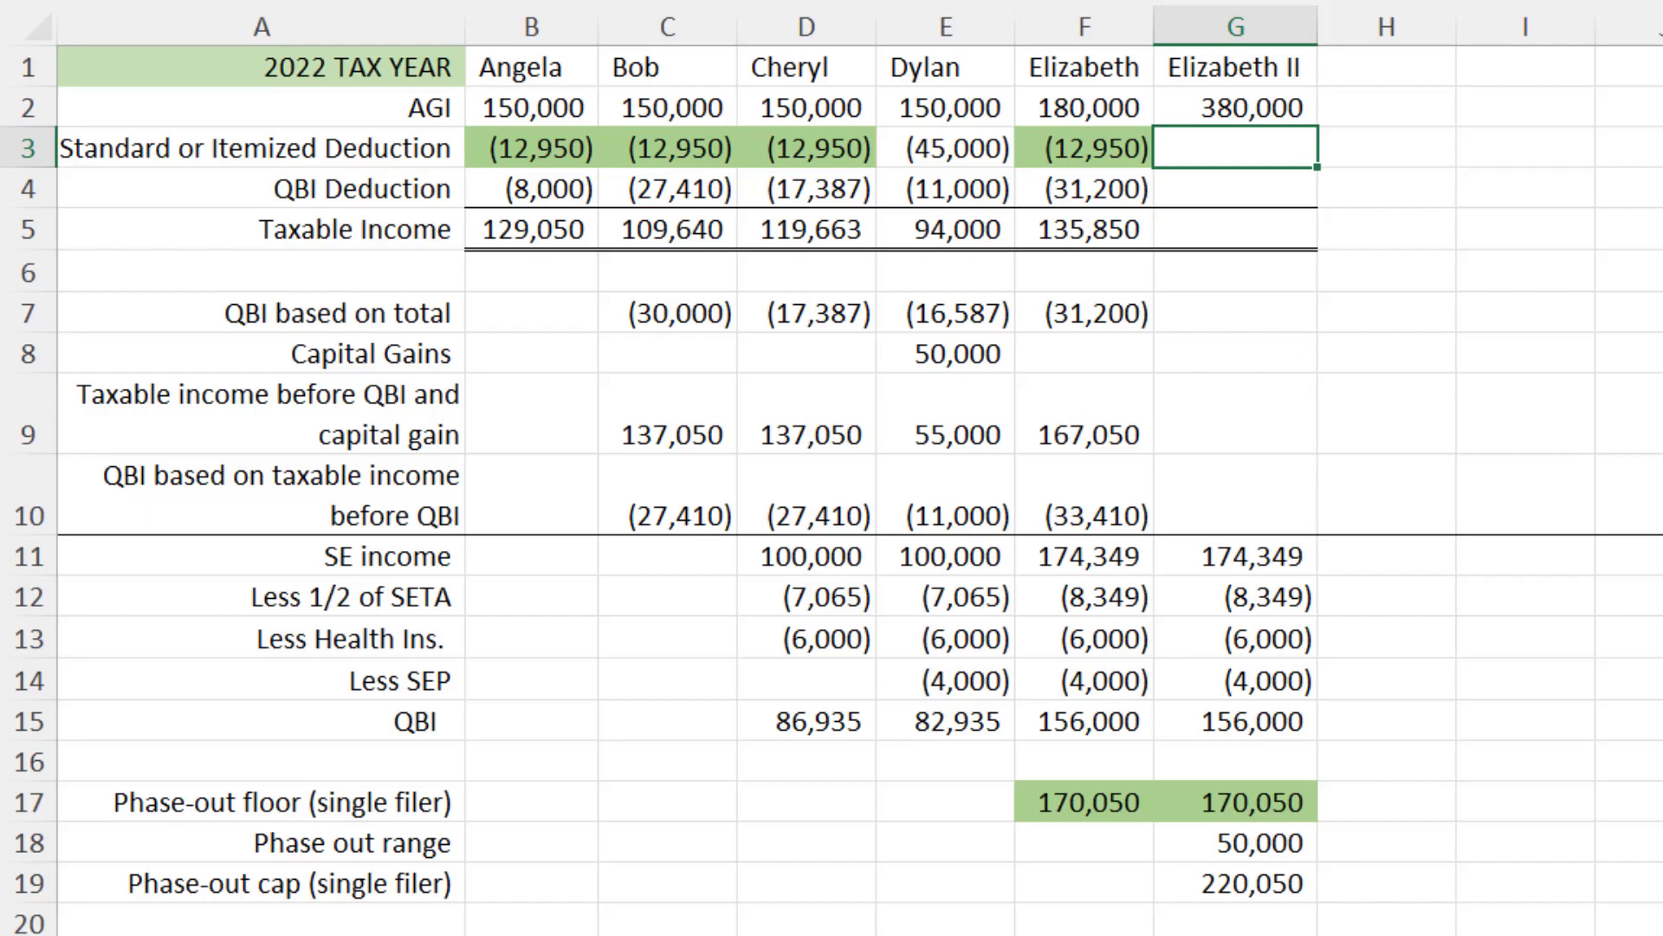
text(-12985)
key(BackSpace)
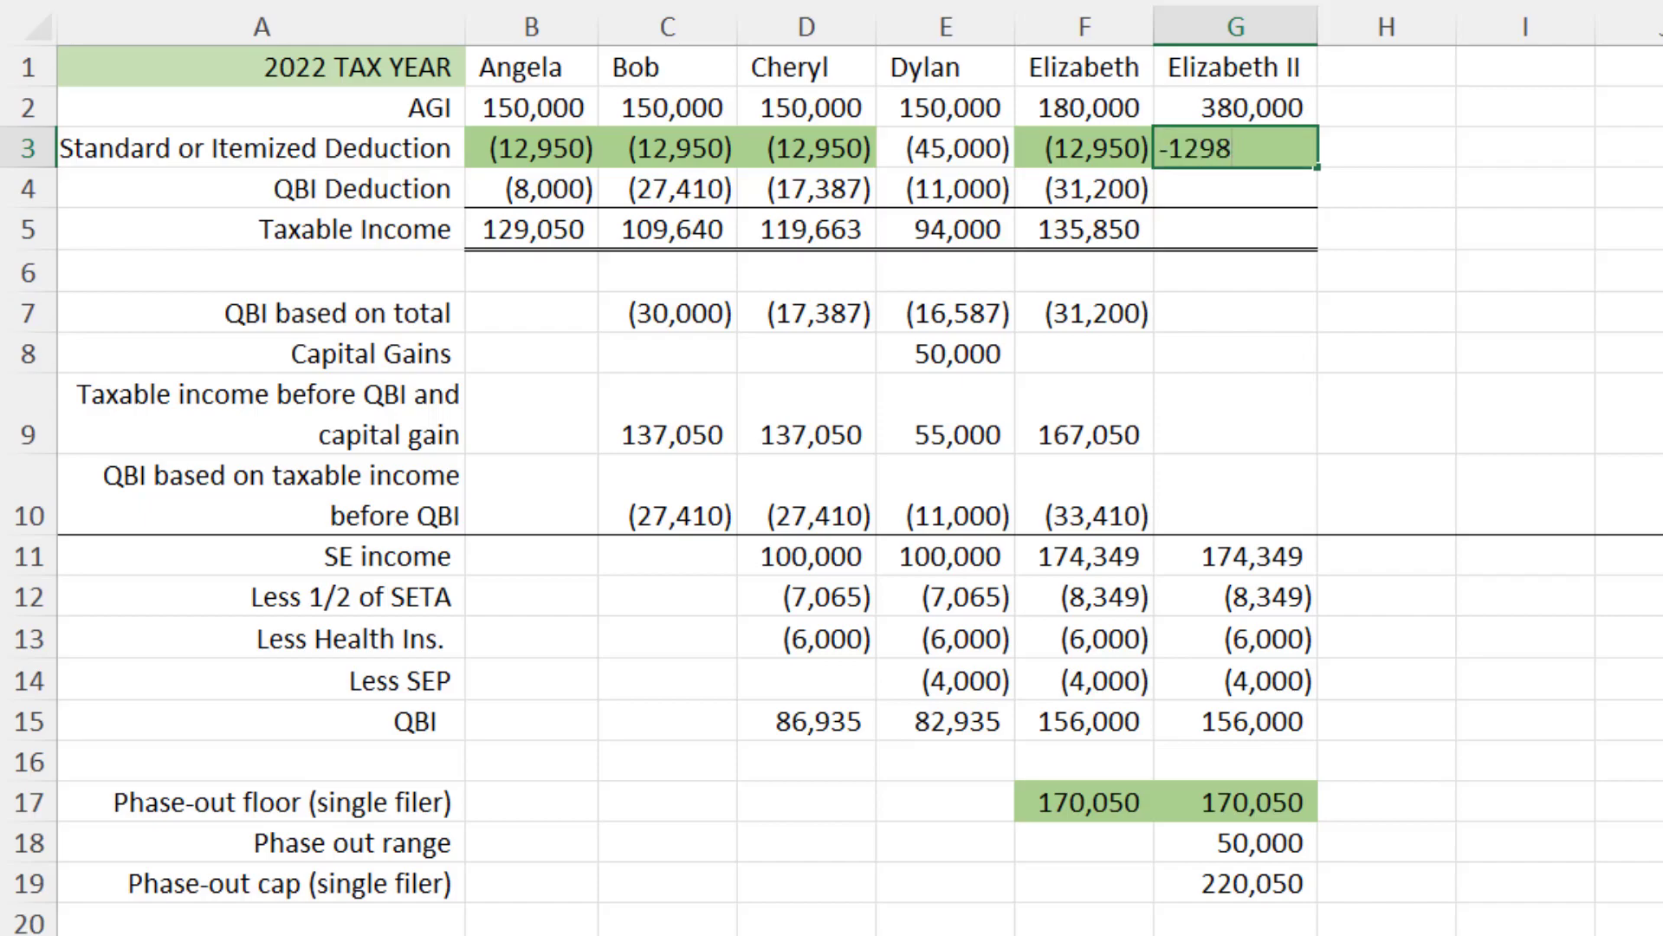
key(BackSpace)
text(50)
key(Return)
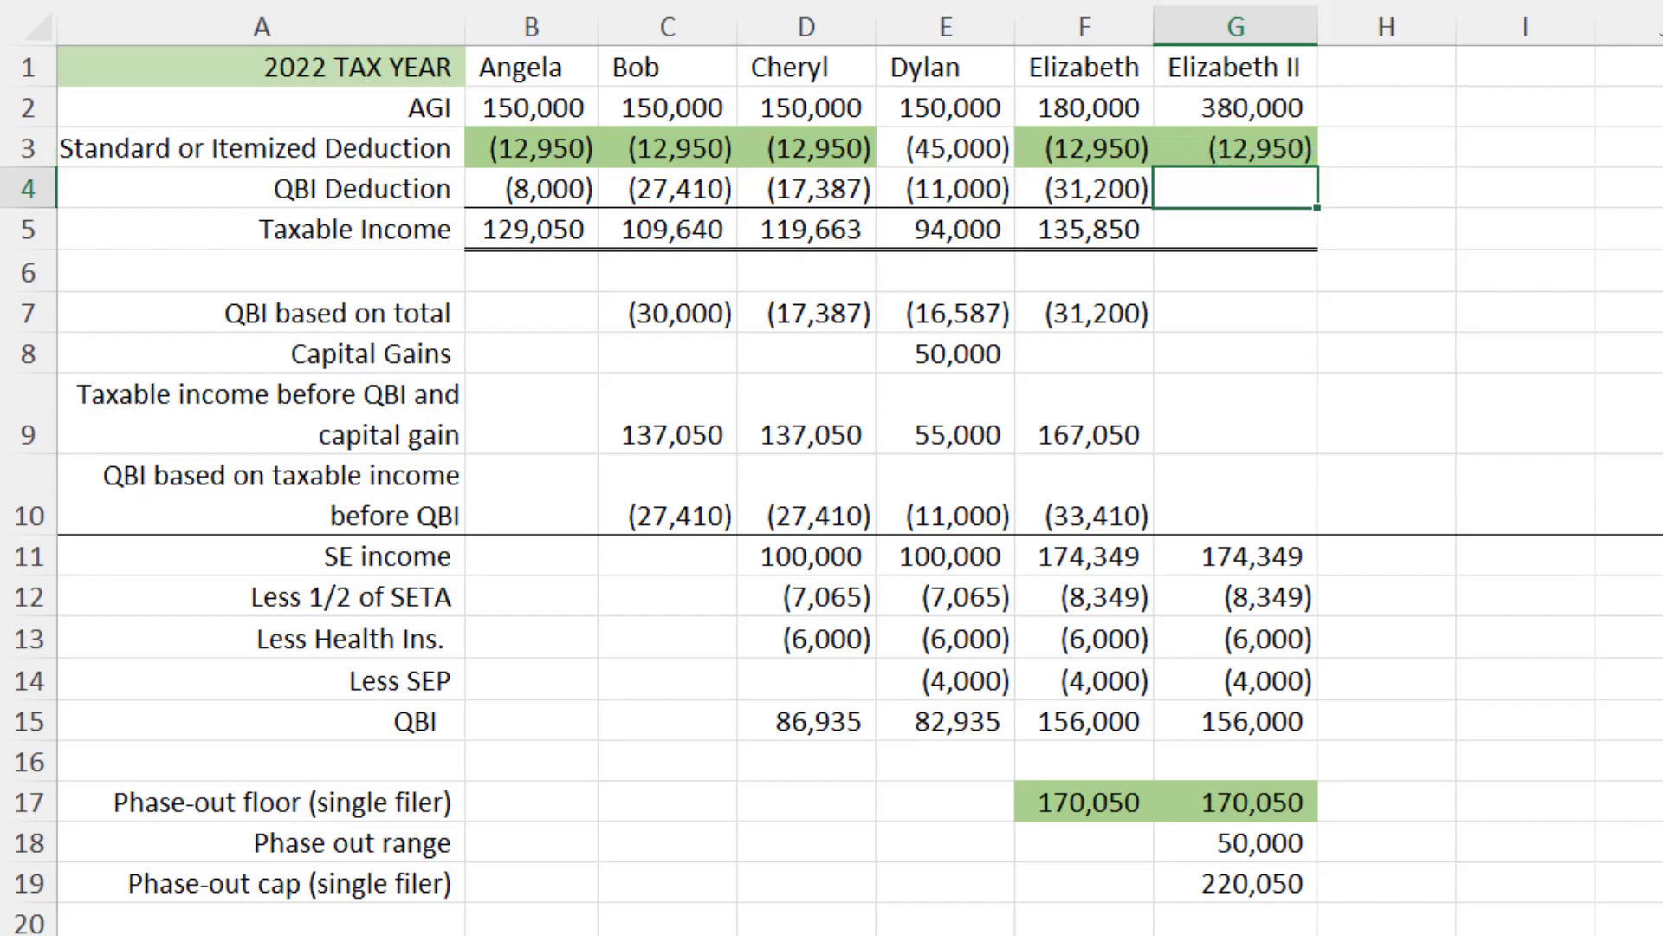
Copy the taxable income before QBI and capital gain formula from F9 to G9
click(1236, 311)
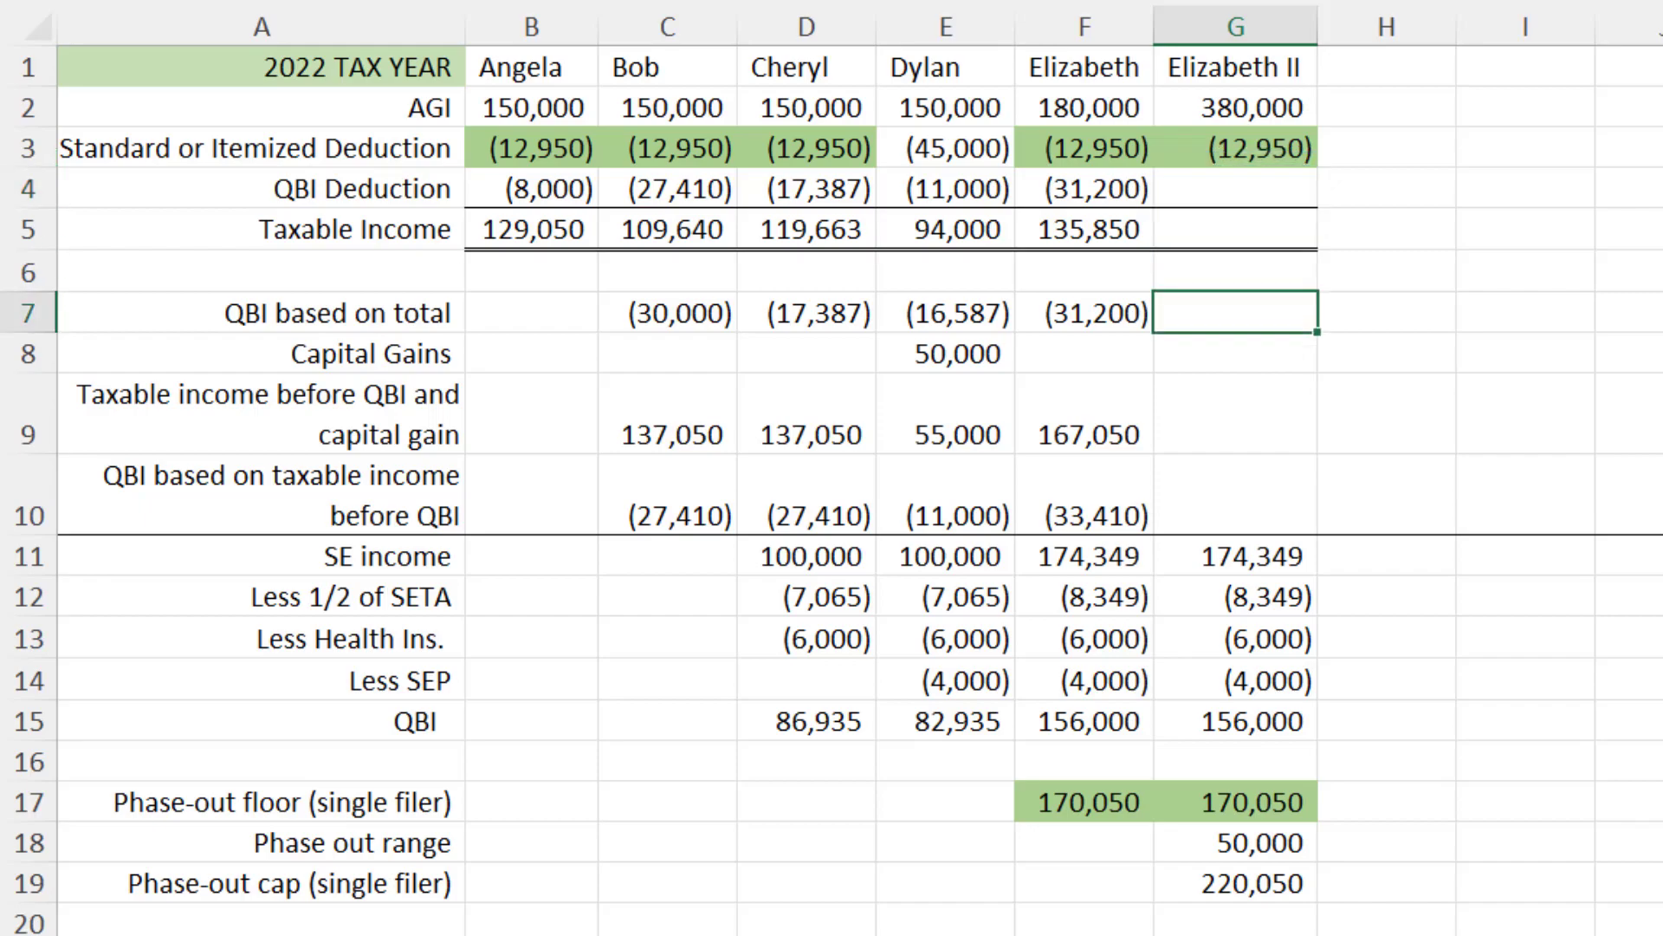
click(1084, 413)
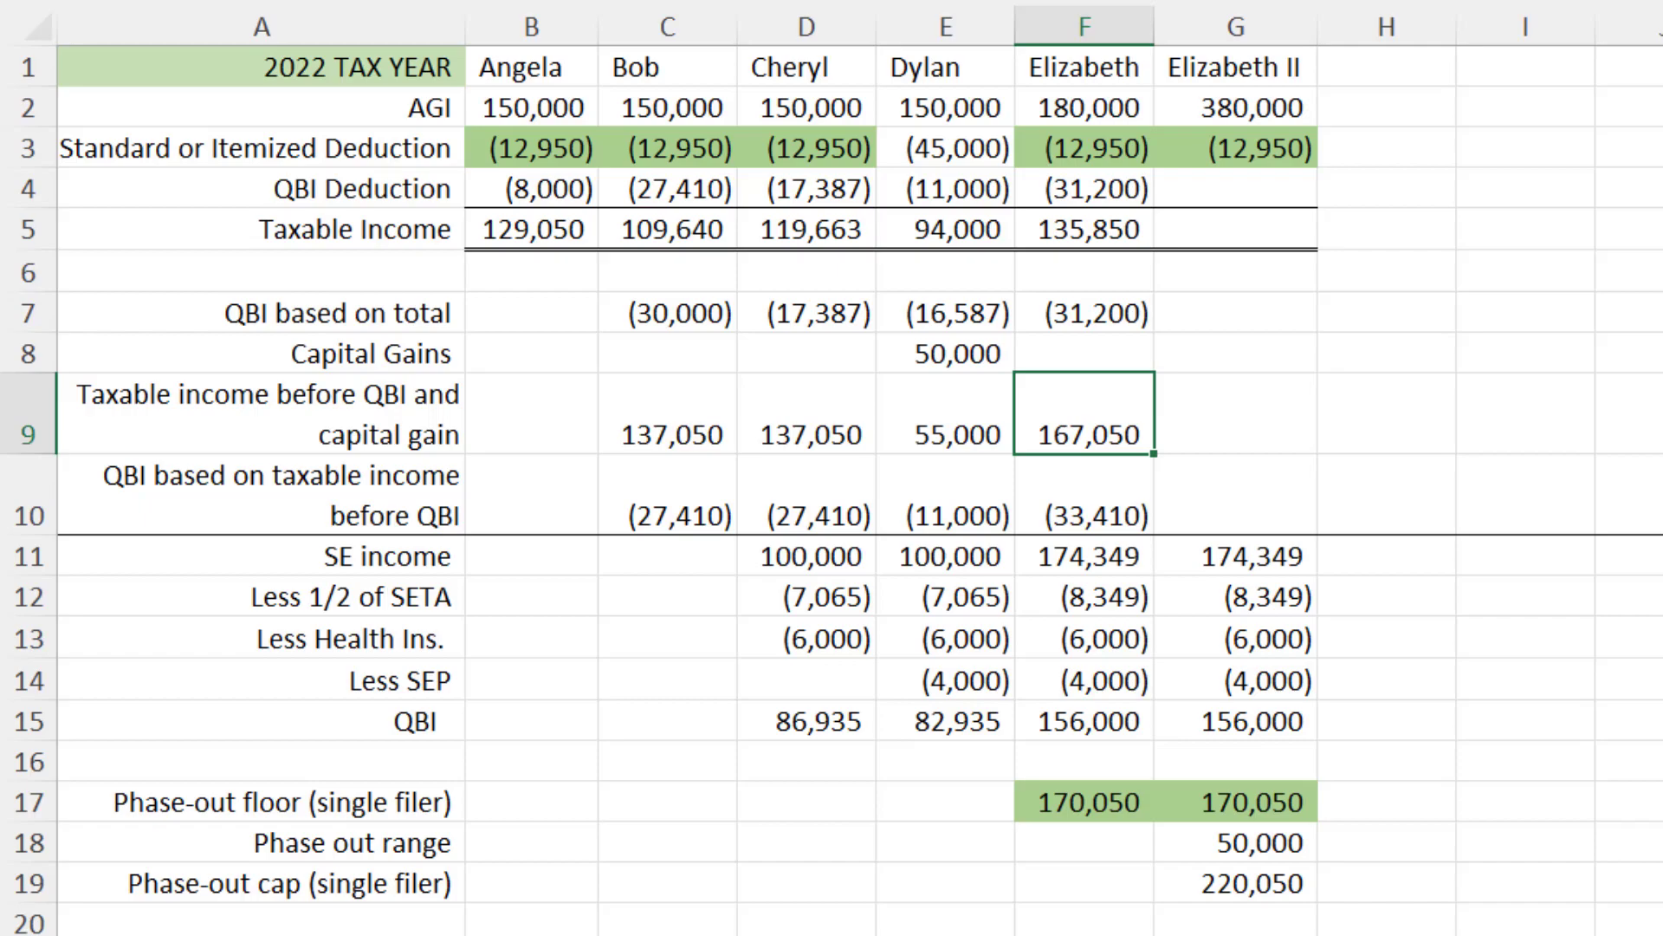
key(shift+Right)
key(ctrl+r)
click(1629, 932)
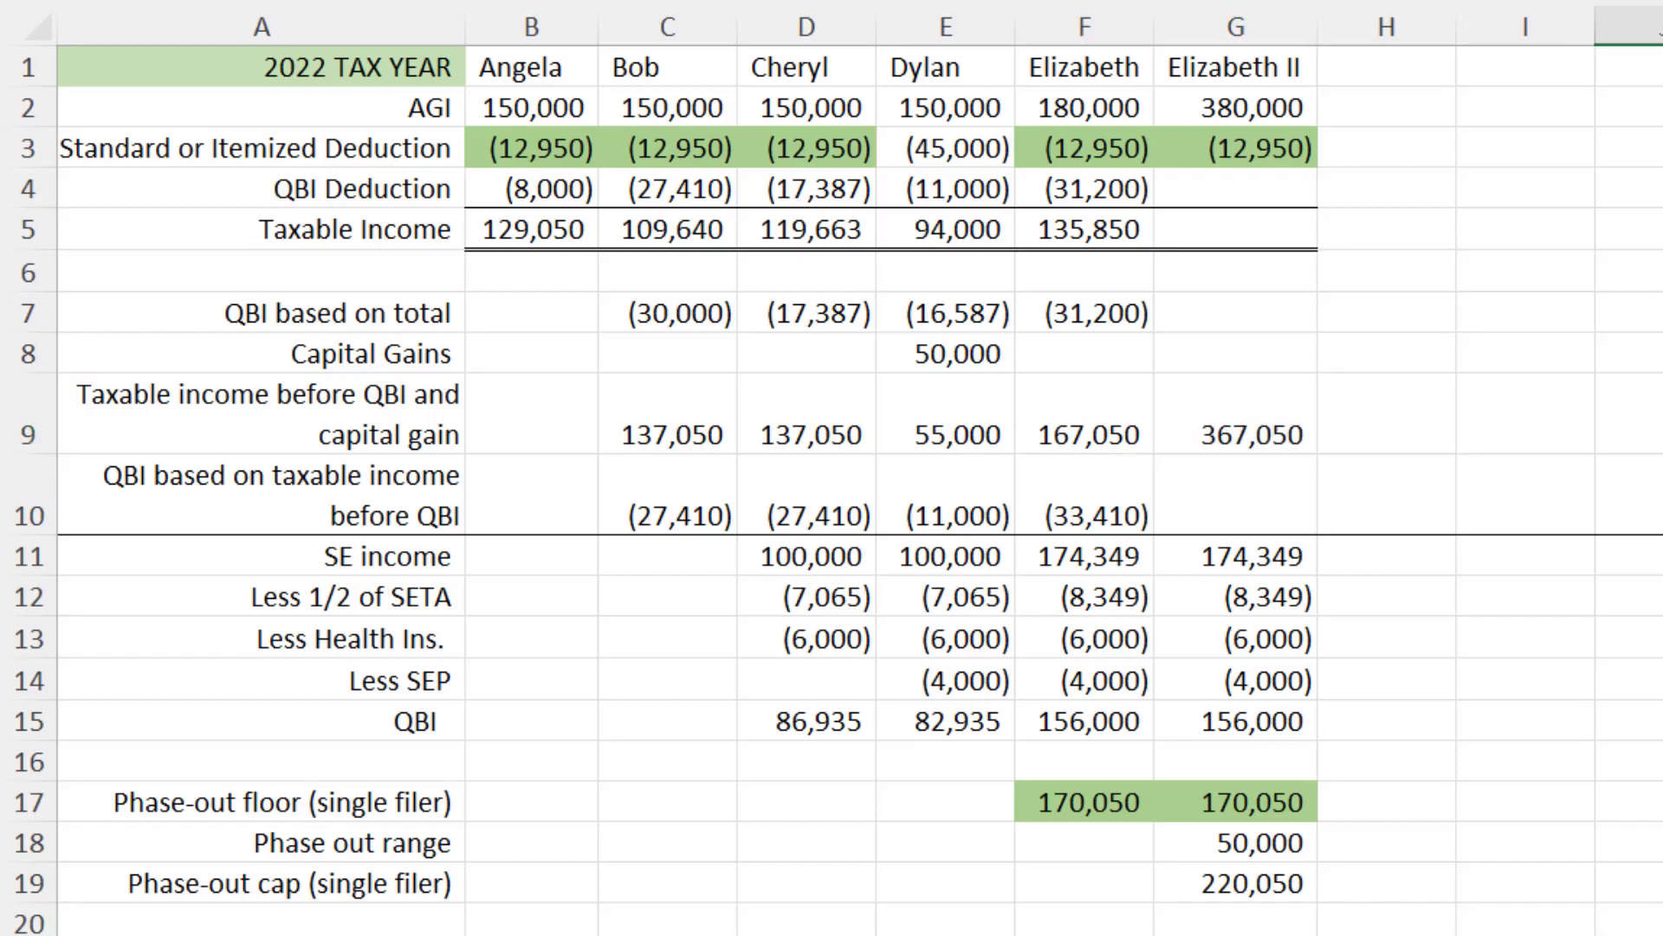
Highlight the second scenario's taxable income before QBI in G9 and the phase-out cap in G19 with yellow fill
click(1236, 413)
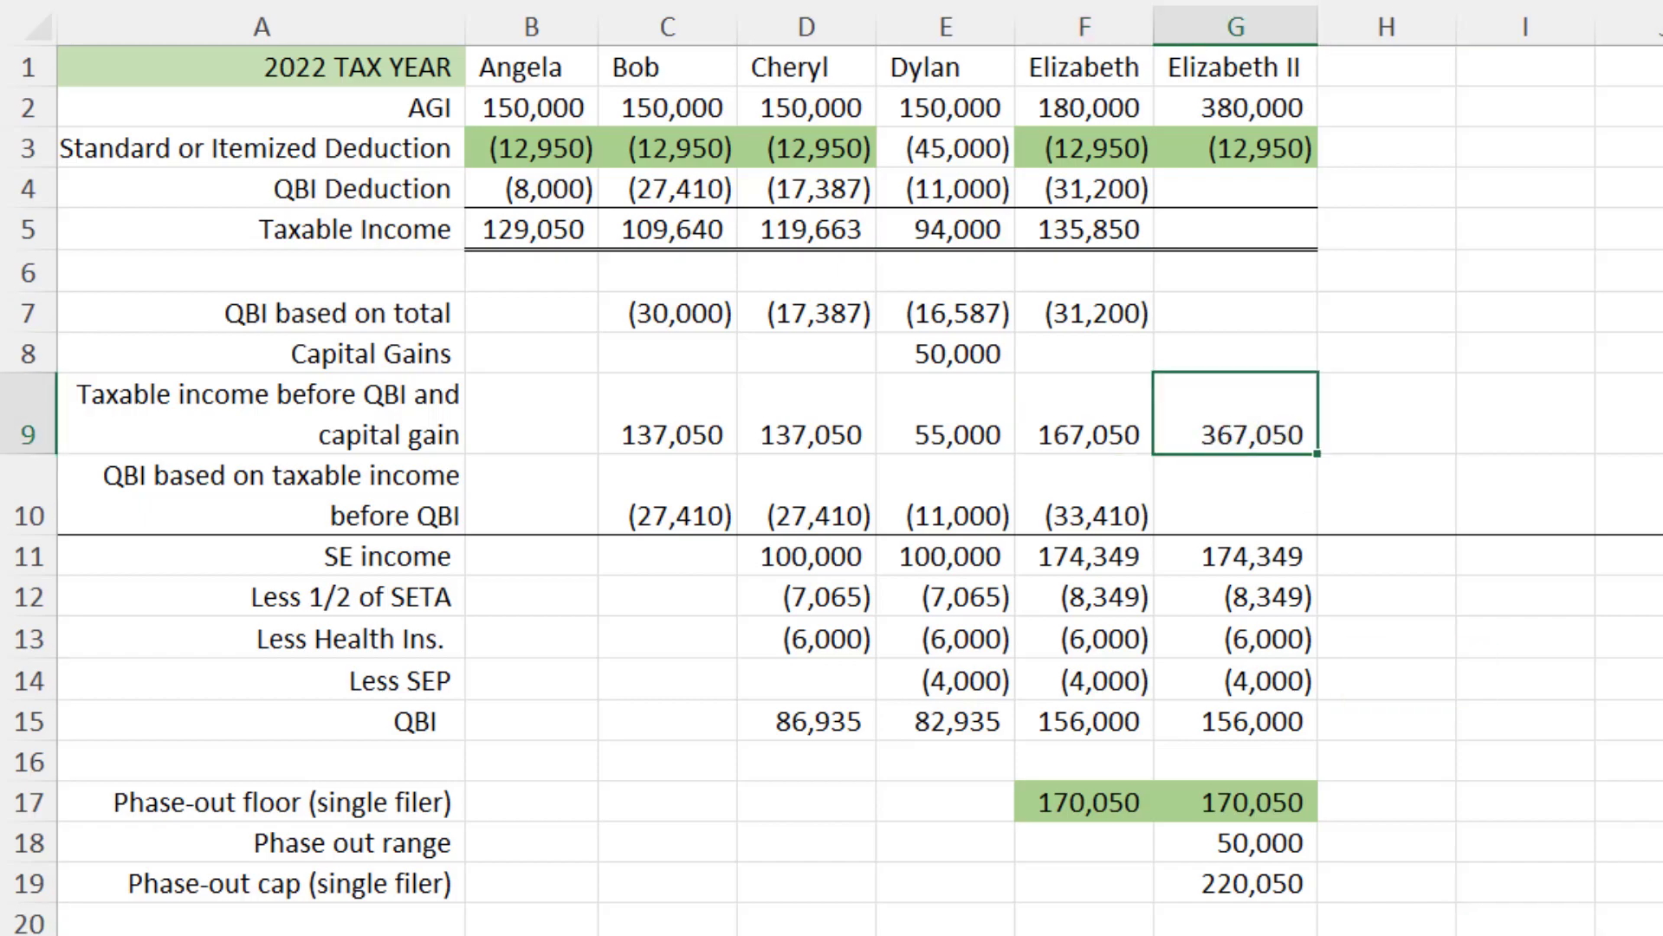
right_click(1230, 386)
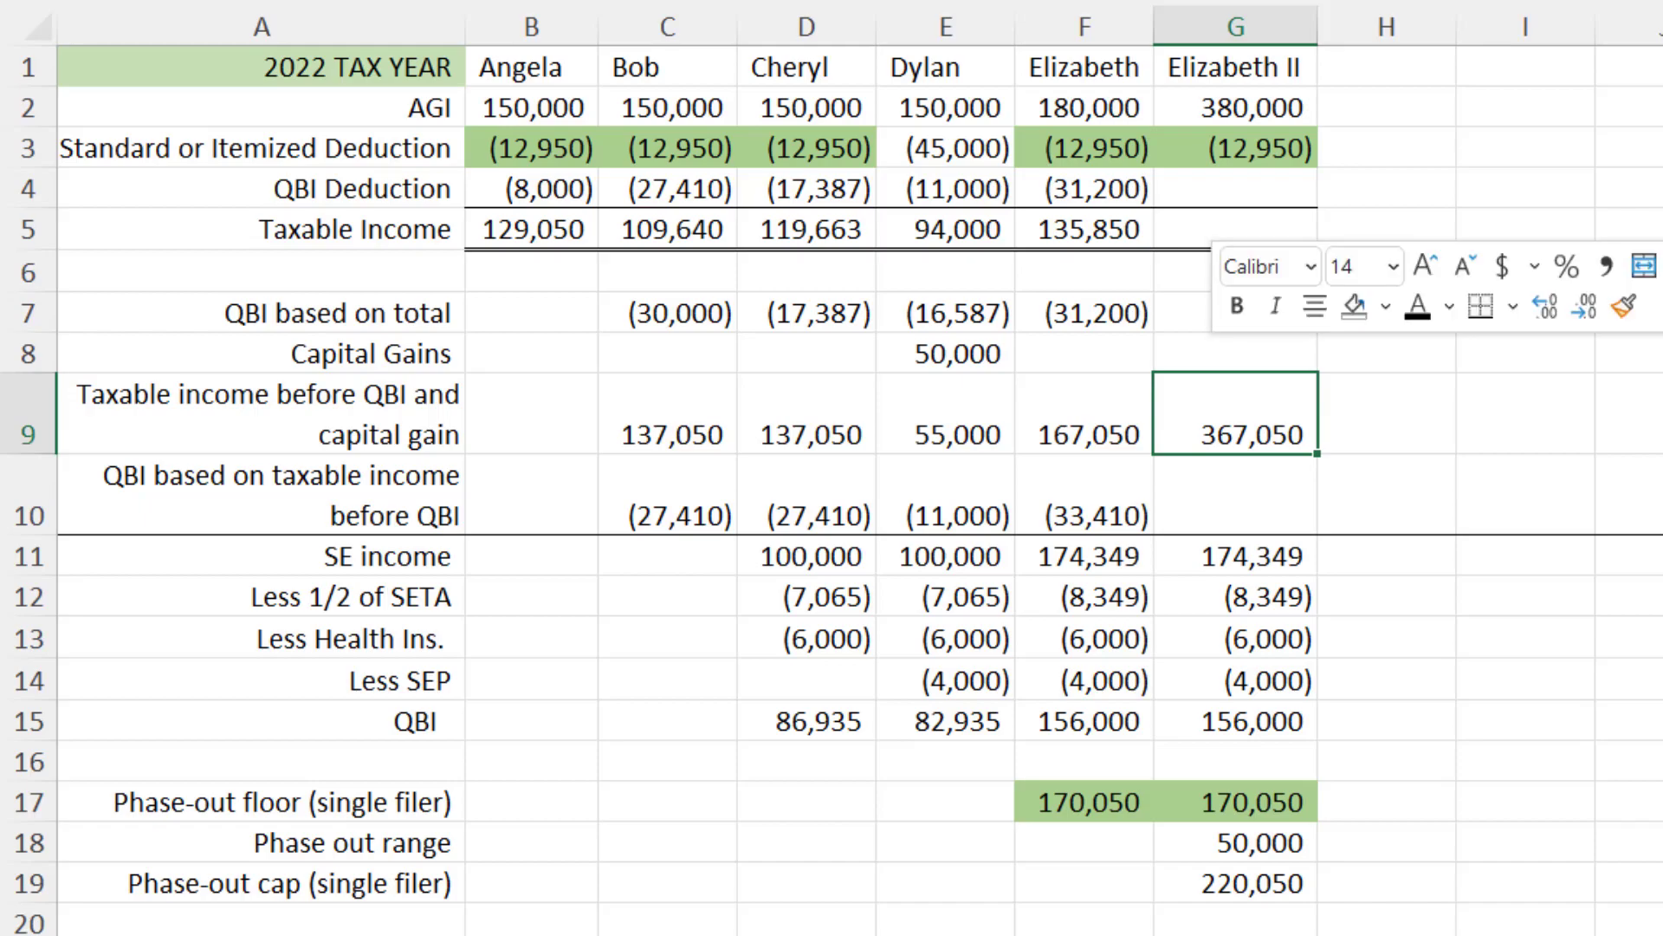
click(1354, 305)
right_click(1250, 883)
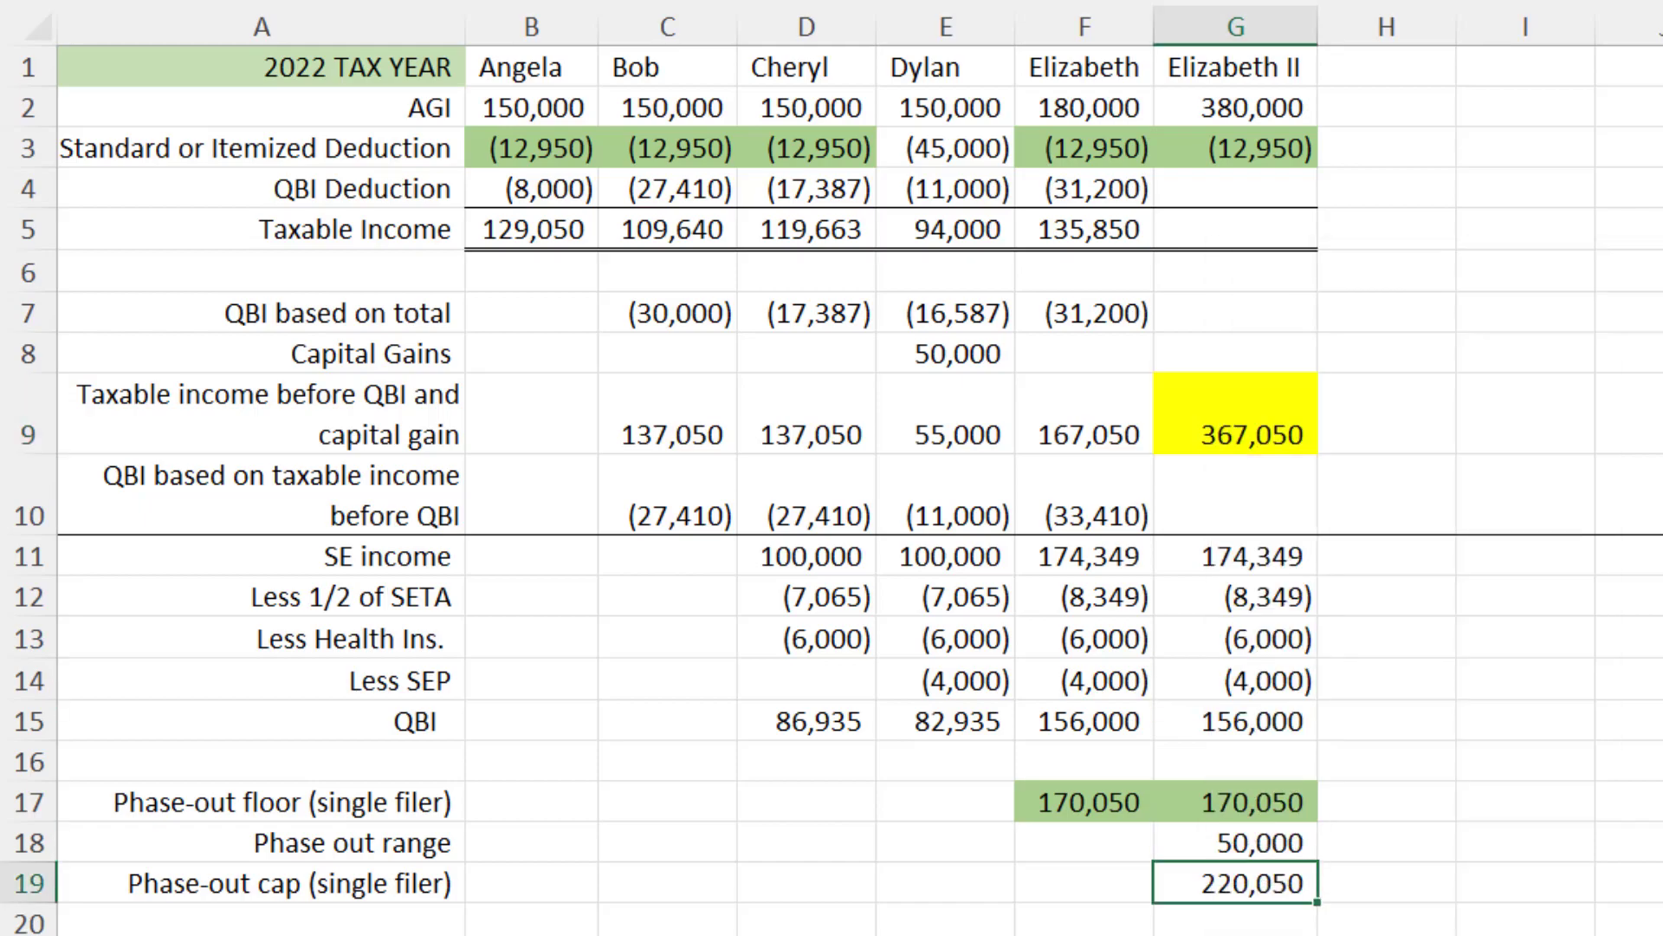
click(1374, 305)
click(1084, 932)
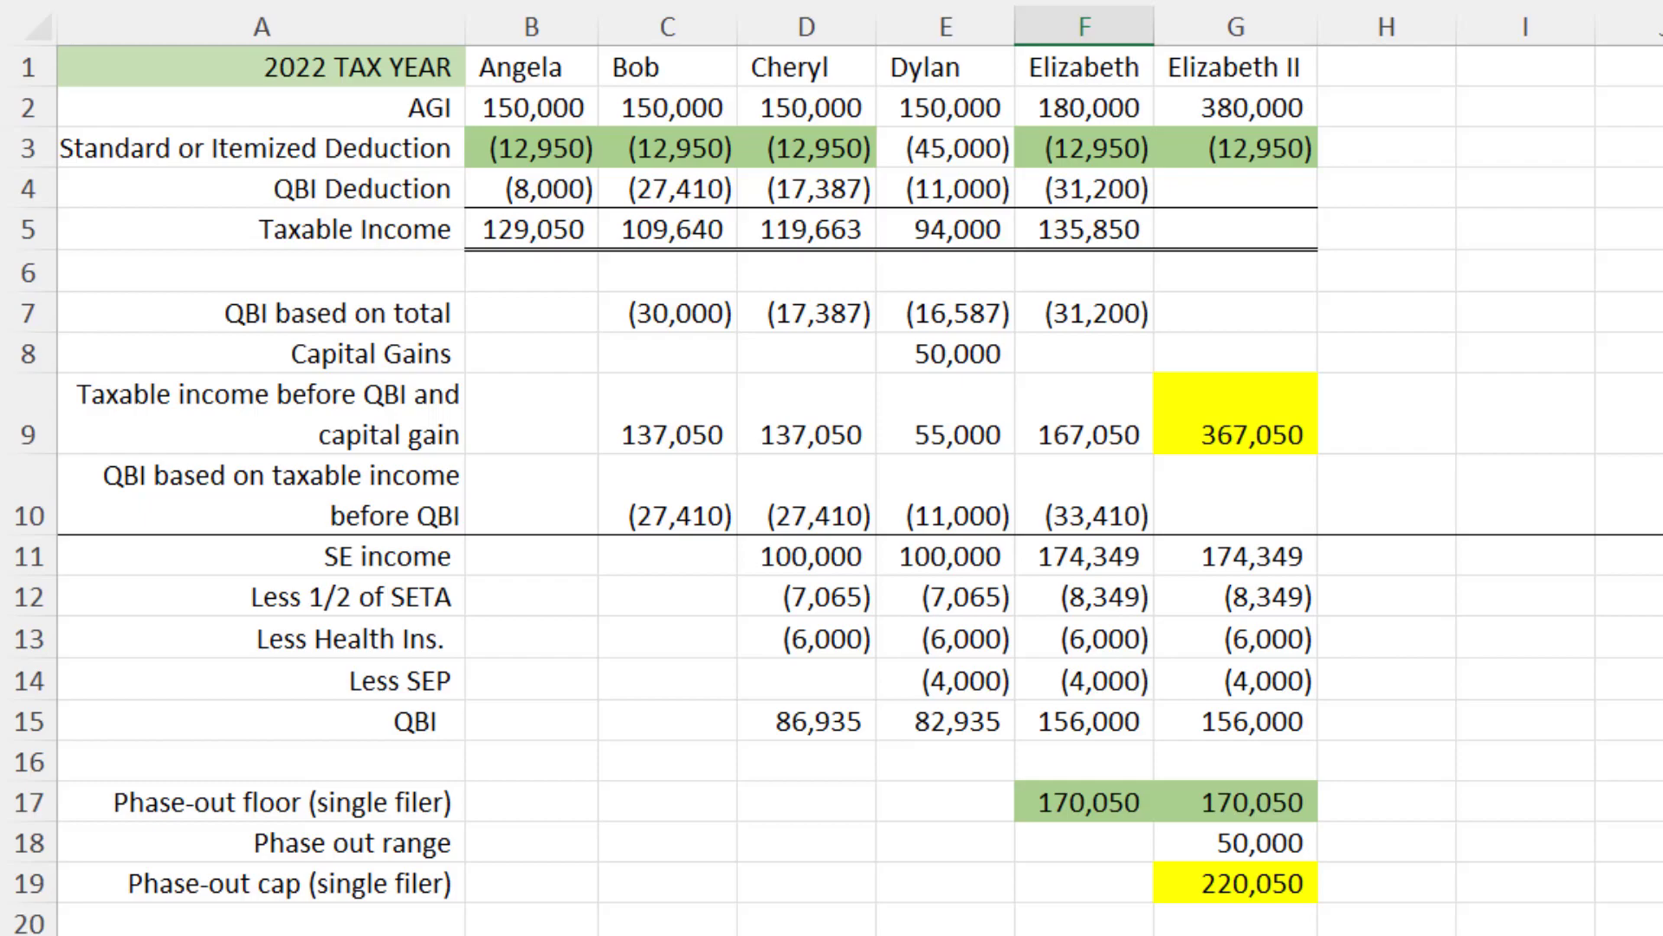
Extend the Taxable Income formula from F5 into G5 for the second scenario
click(1083, 229)
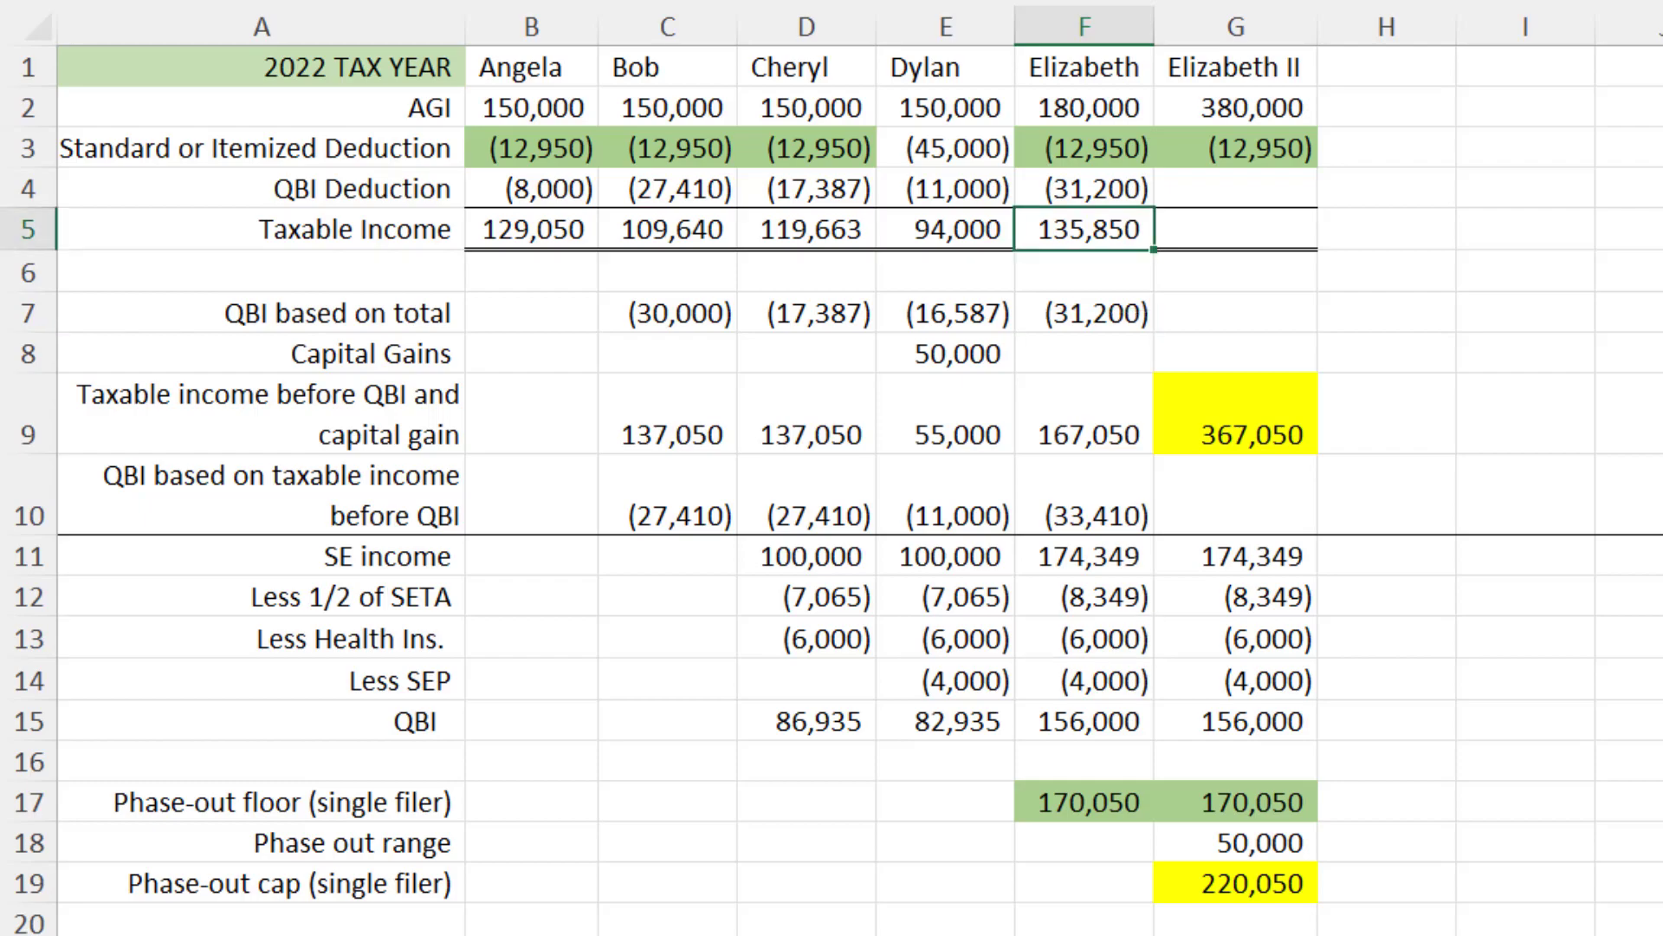
drag(1153, 250, 1274, 234)
click(1525, 932)
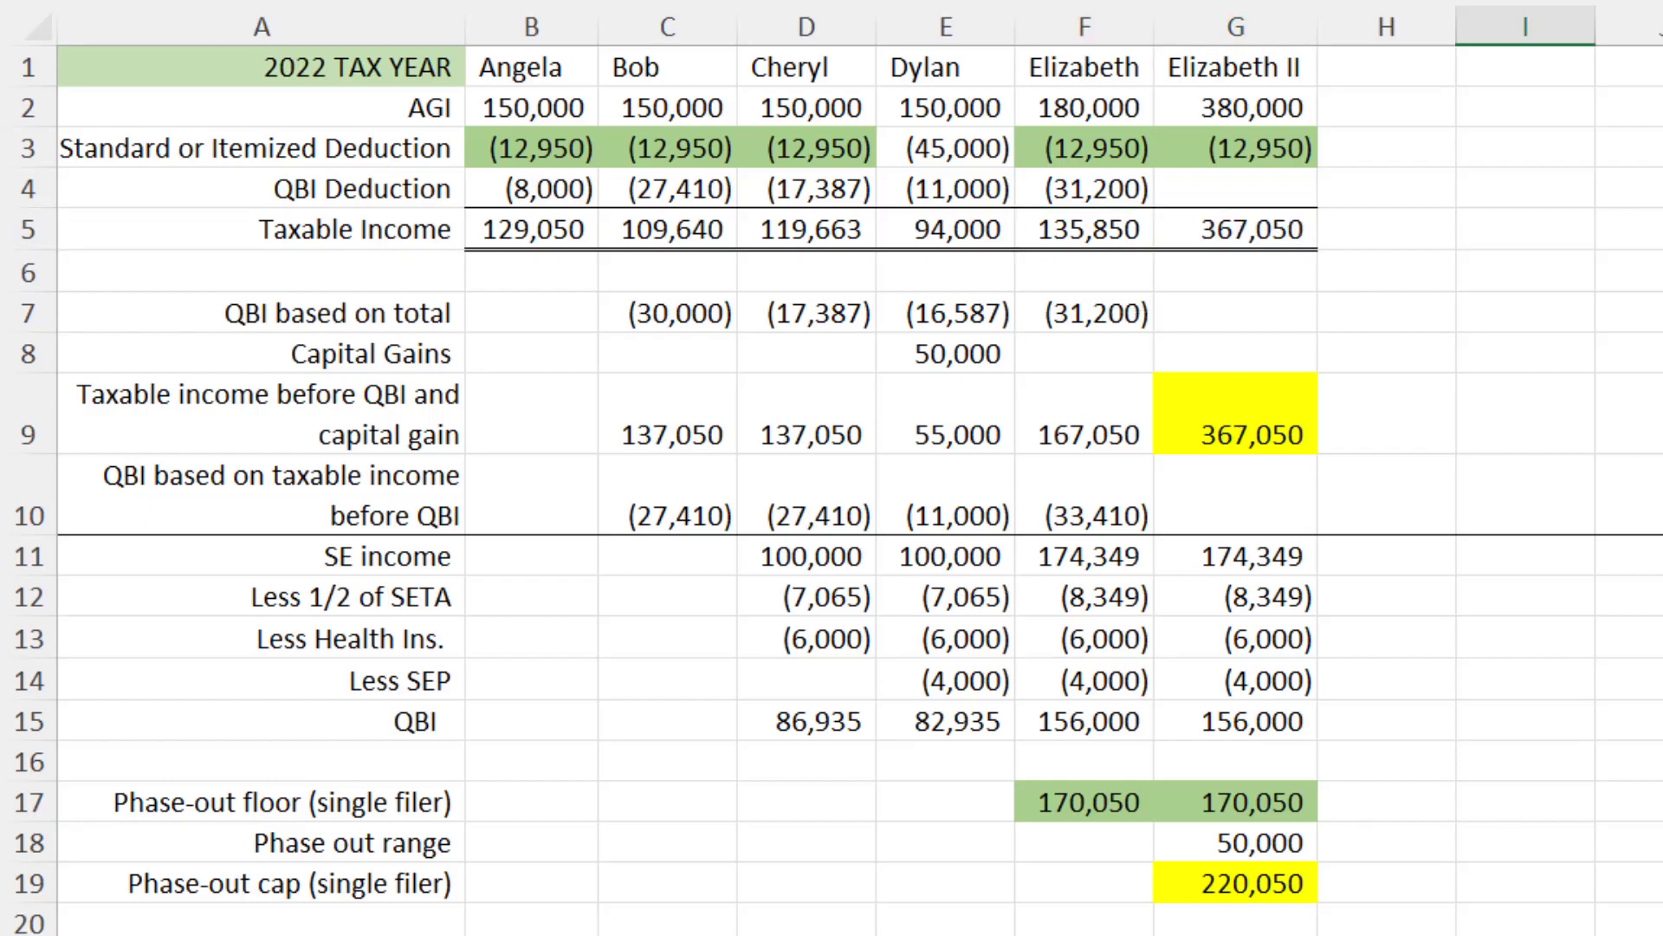